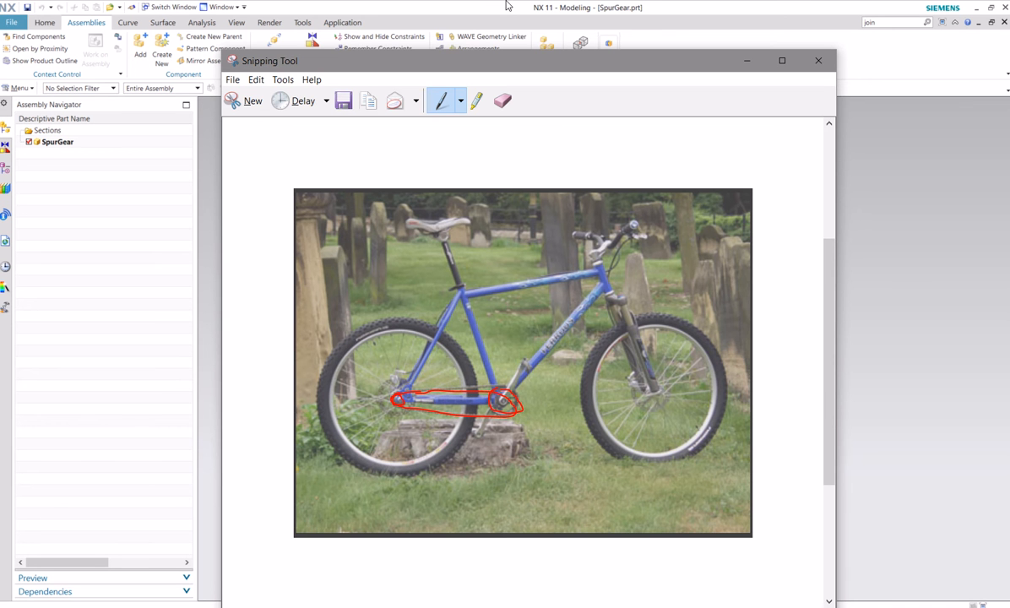
# Create a new assembly file in inches named ChainRollerGear in the Chain folder, without adding any component yet
pyautogui.click(747, 61)
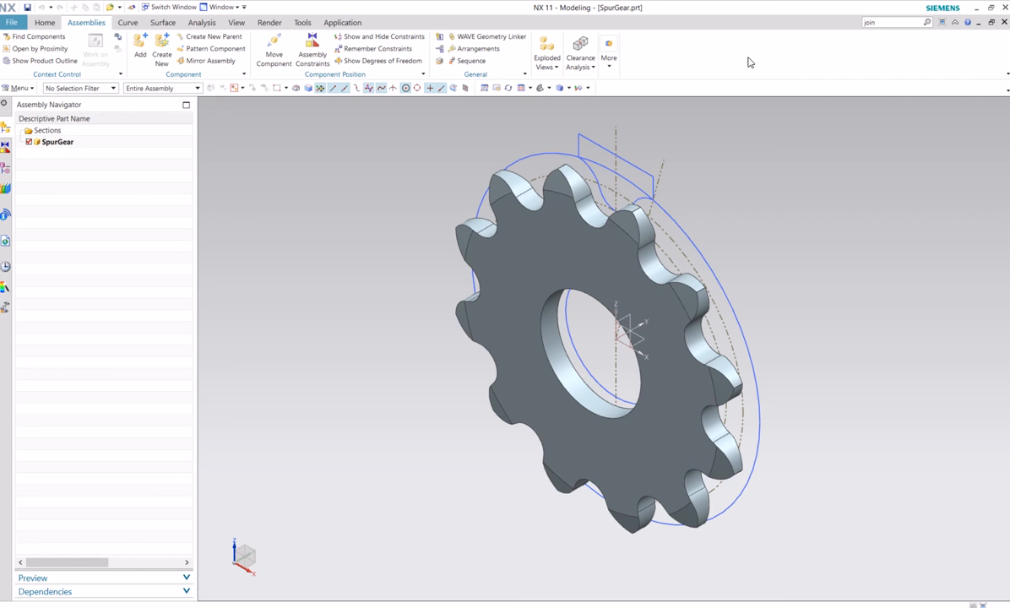
pyautogui.click(10, 23)
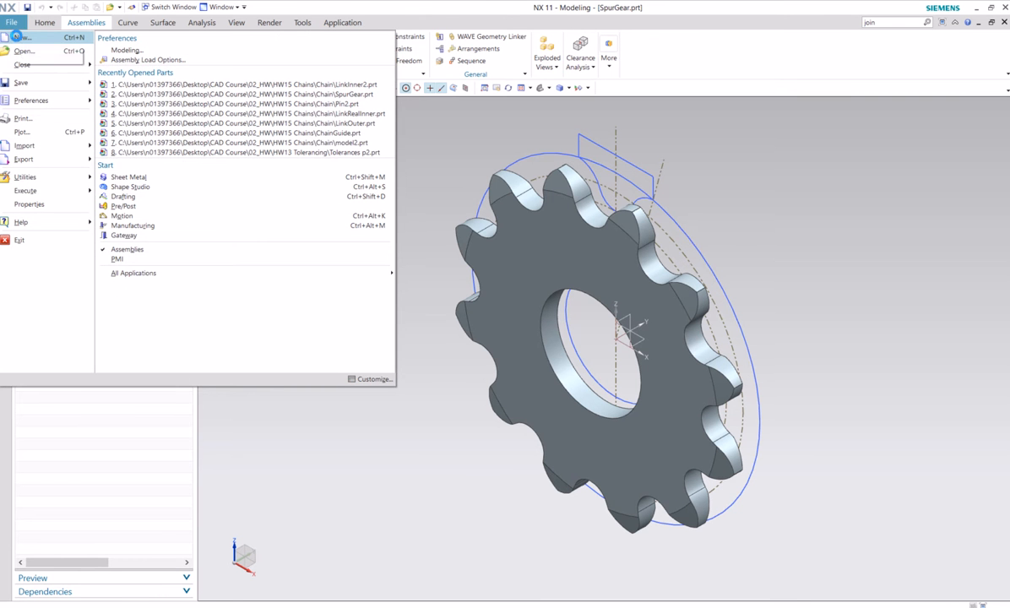
pyautogui.click(17, 40)
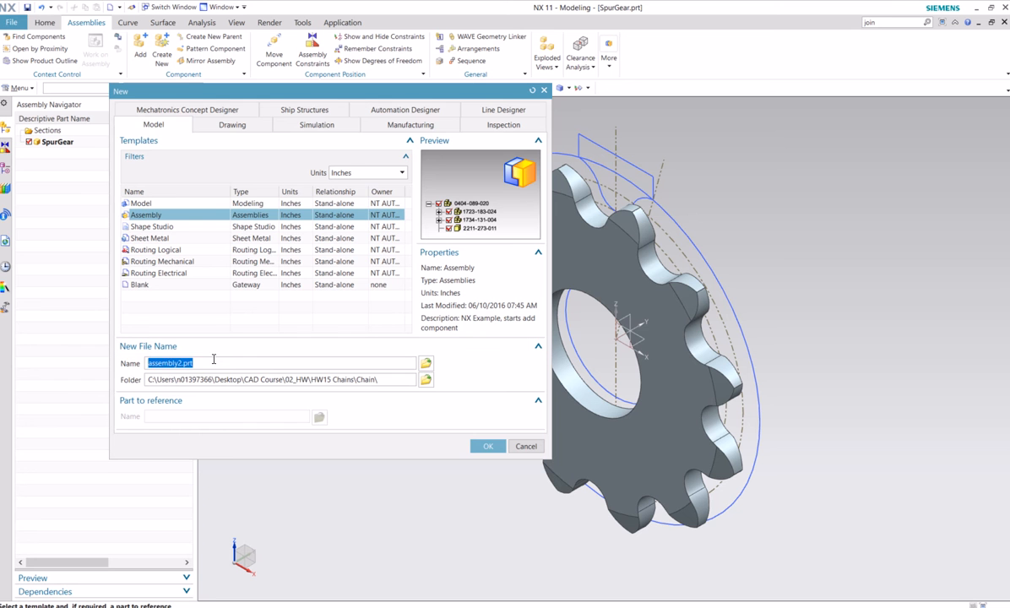
pyautogui.write('ChainRollerGear')
pyautogui.click(487, 446)
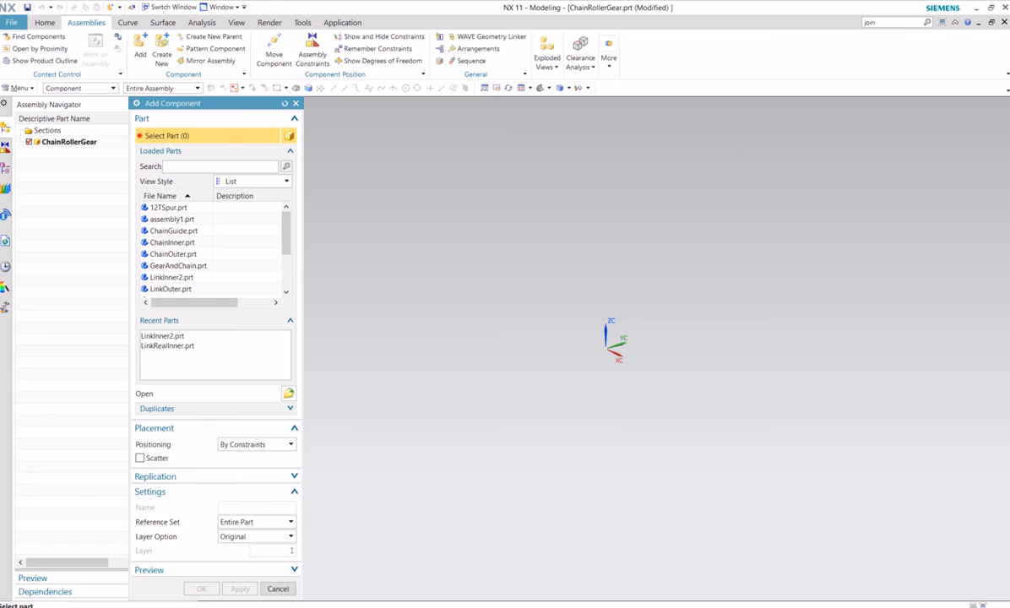
pyautogui.click(279, 589)
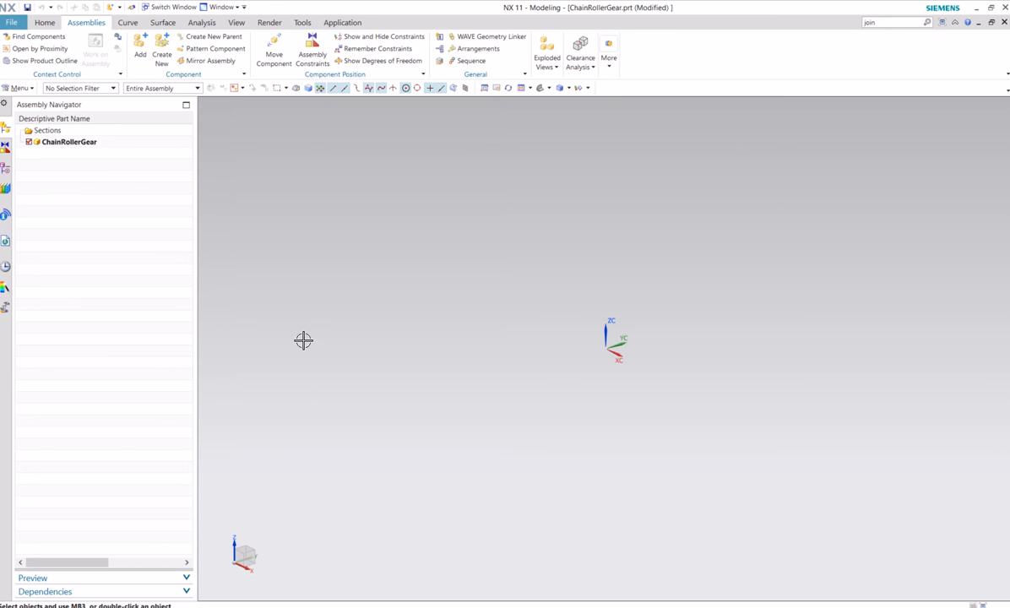
# Start a sketch on the XY plane of the empty assembly
pyautogui.click(45, 22)
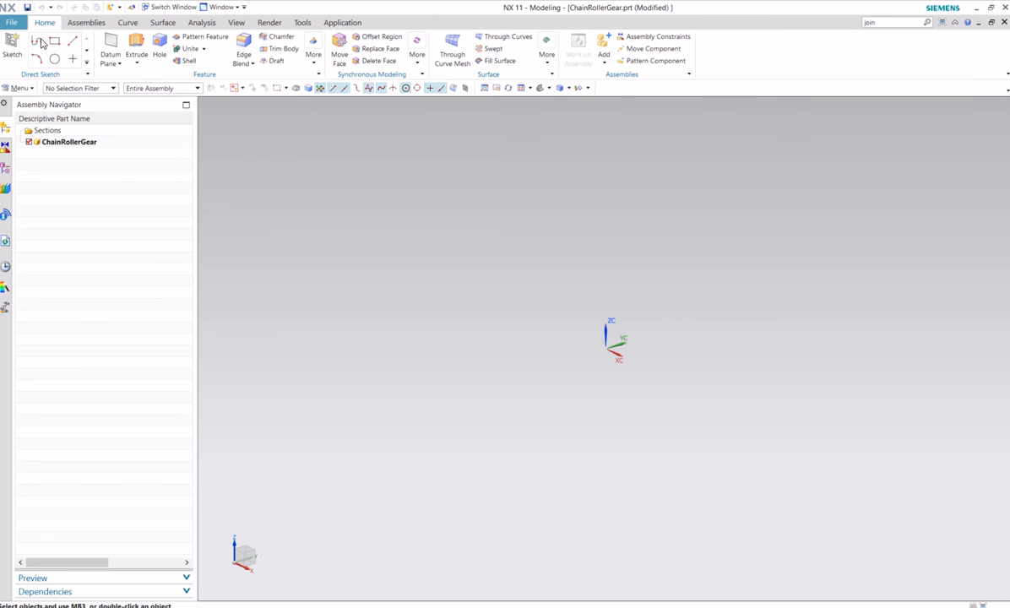
pyautogui.click(11, 47)
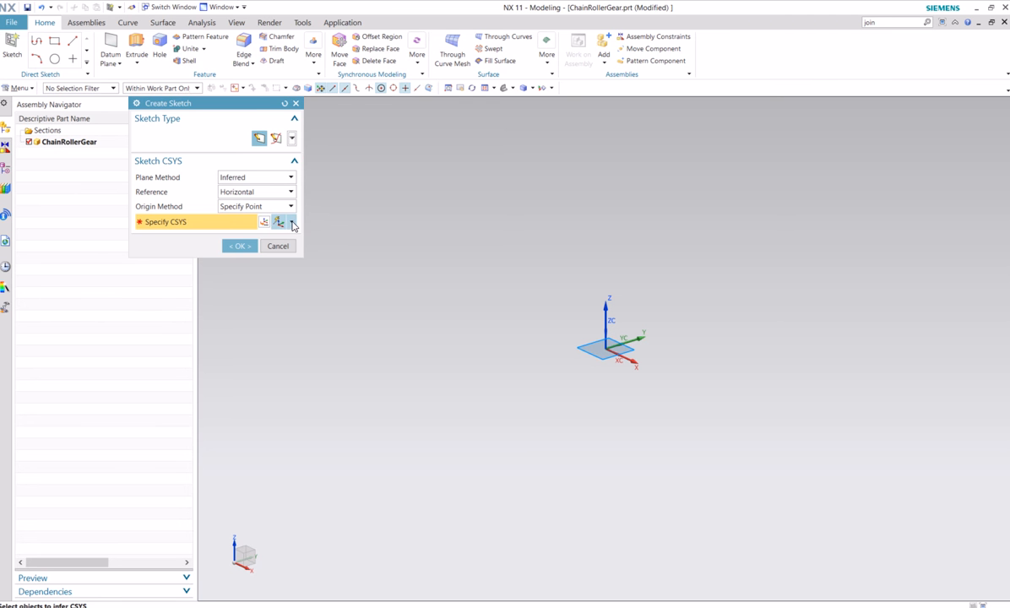
pyautogui.click(291, 222)
pyautogui.click(280, 238)
pyautogui.click(239, 245)
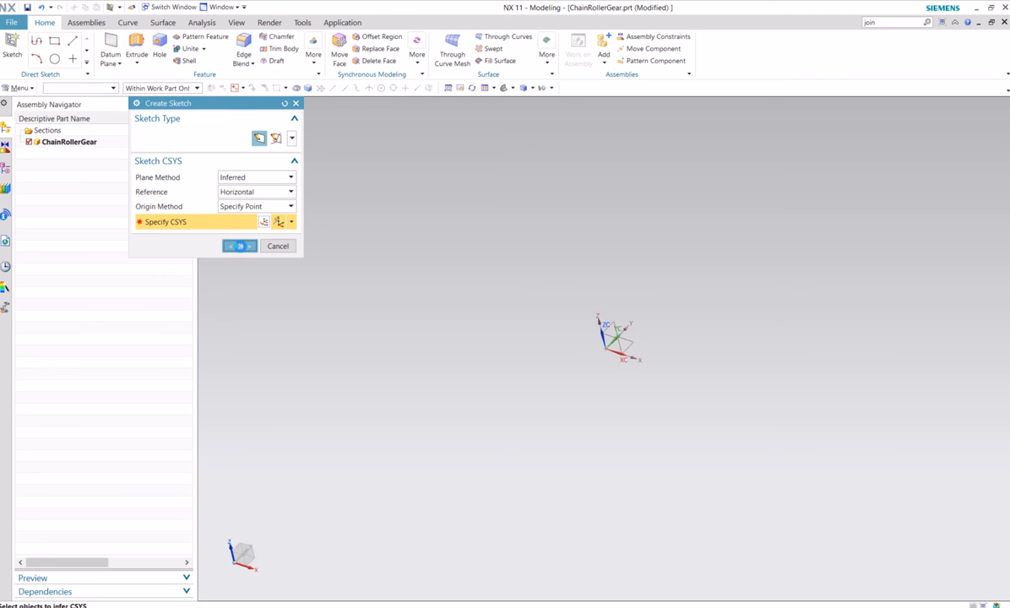
# Sketch a circle with a diameter of 1.9 in centred on the origin
pyautogui.click(132, 41)
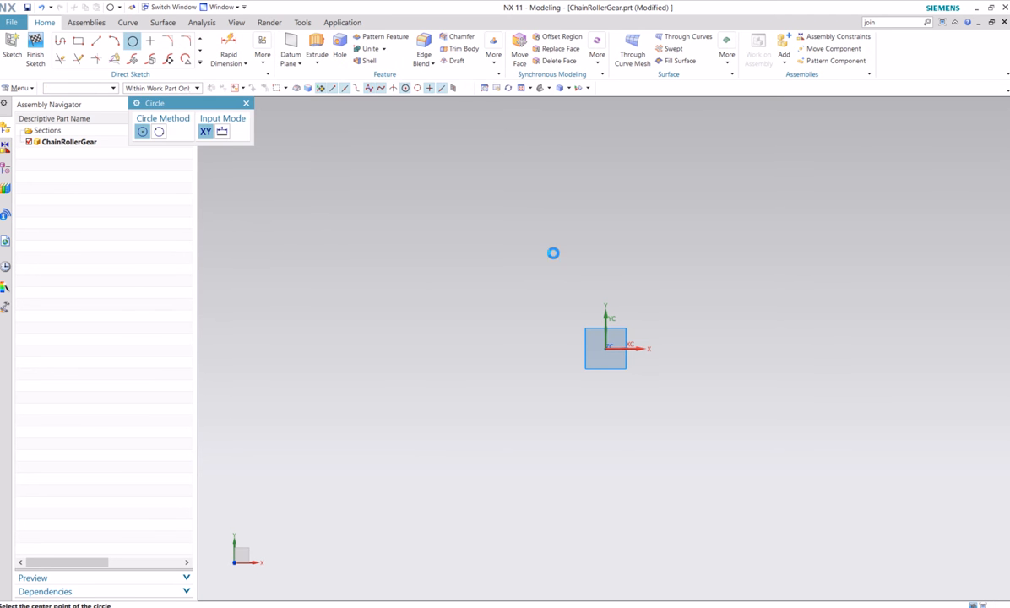
pyautogui.click(604, 348)
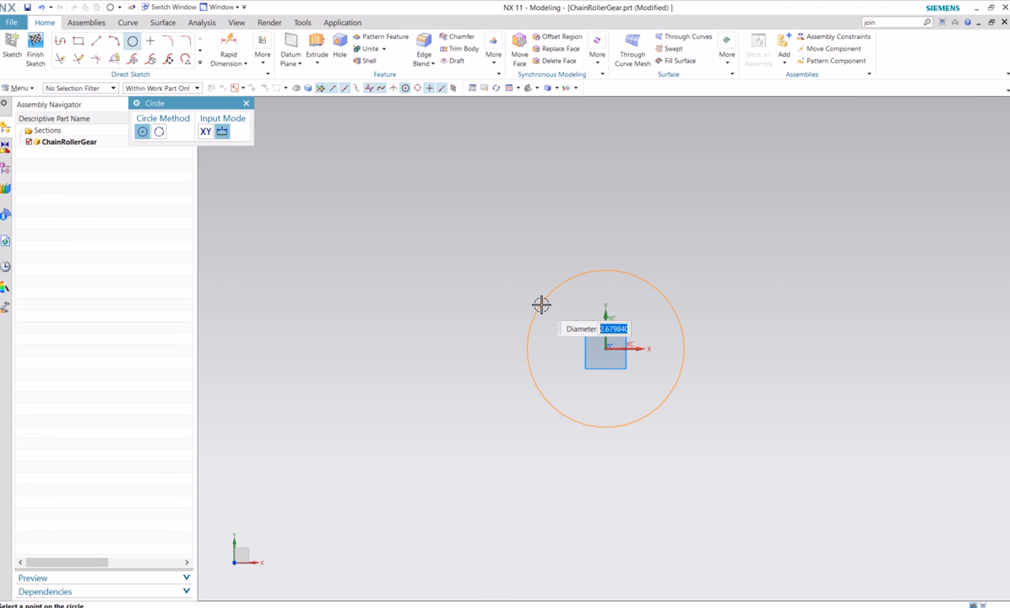
pyautogui.write('1.9')
pyautogui.press('Return')
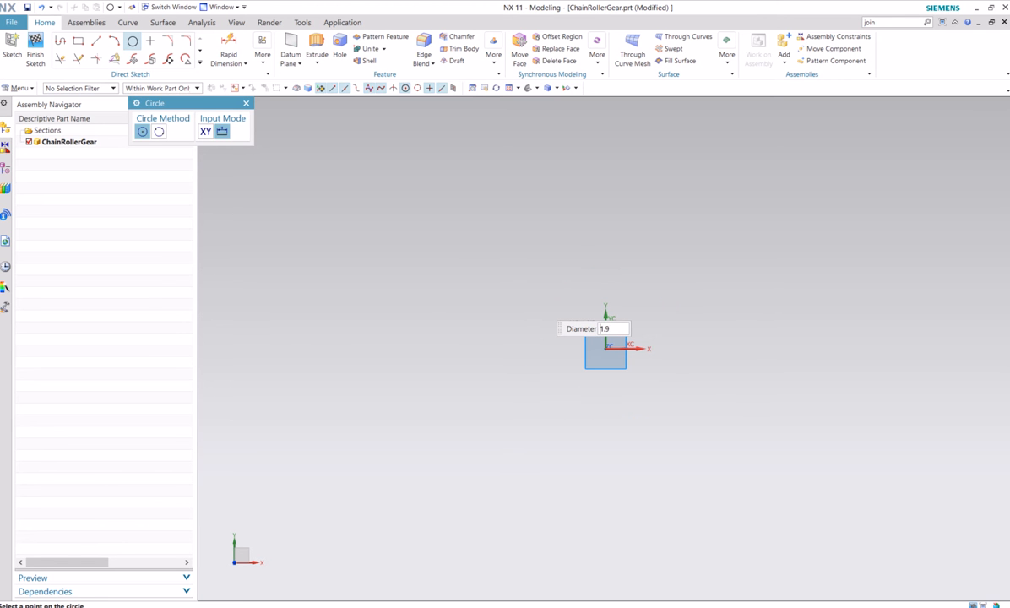
pyautogui.press('Escape')
pyautogui.keyDown('shift'); pyautogui.moveTo(691, 300); pyautogui.dragTo(509, 327, button='middle'); pyautogui.keyUp('shift')
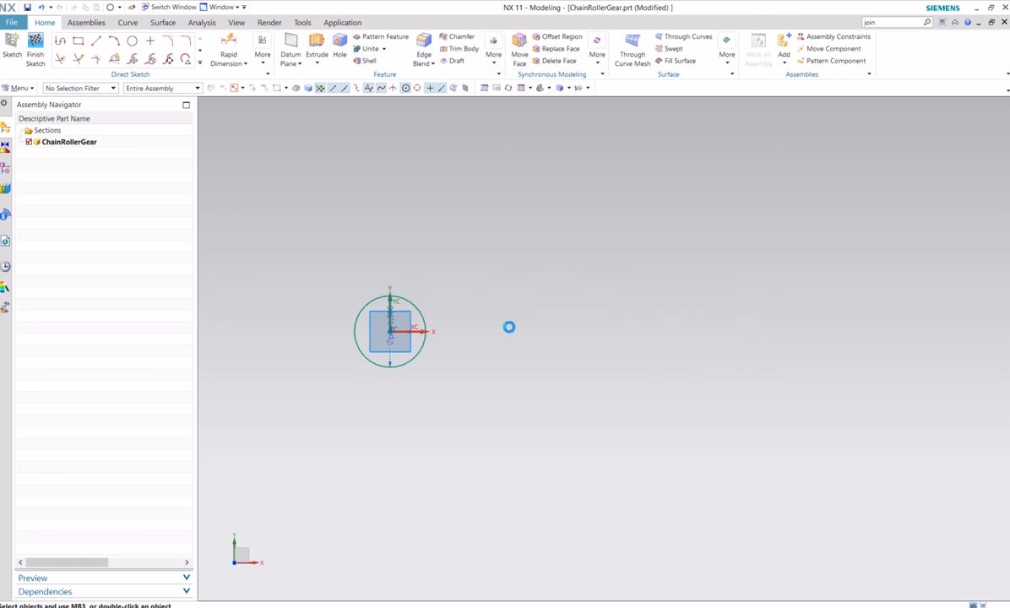
# Draw a horizontal line 8 in long from the circle's centre along the positive X axis
pyautogui.click(97, 41)
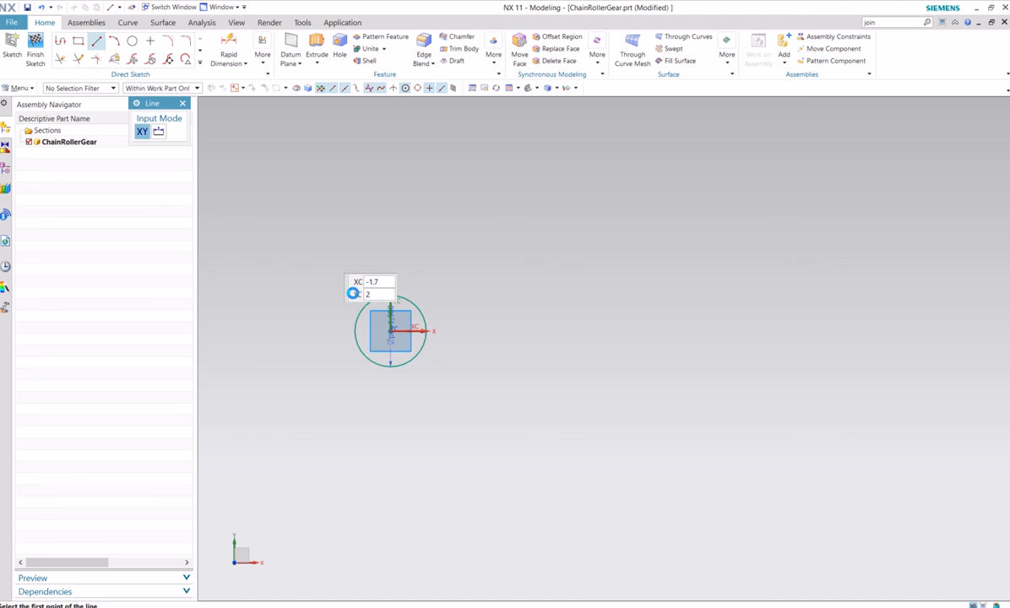
pyautogui.click(391, 331)
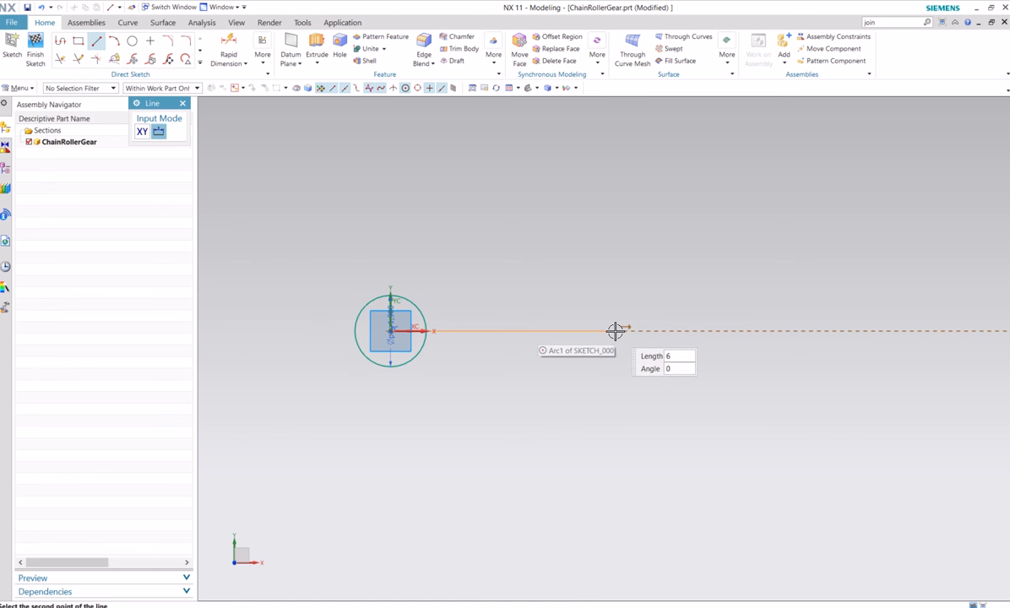
pyautogui.write('8')
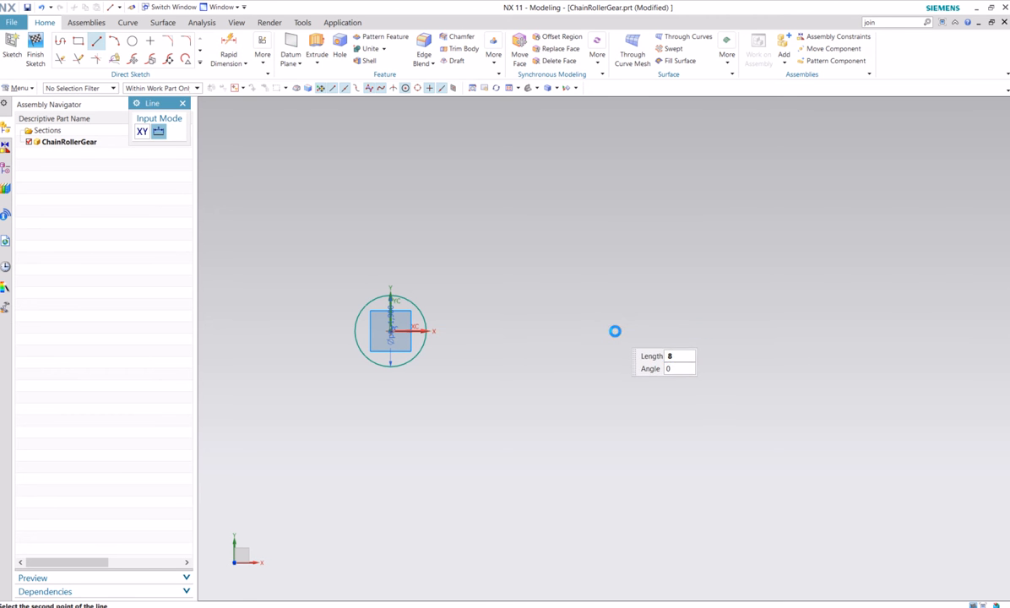
pyautogui.press('Return')
# Sketch a circle with a diameter of 3 in centred on the line's far end, and delete the 8 in centre line
pyautogui.click(135, 42)
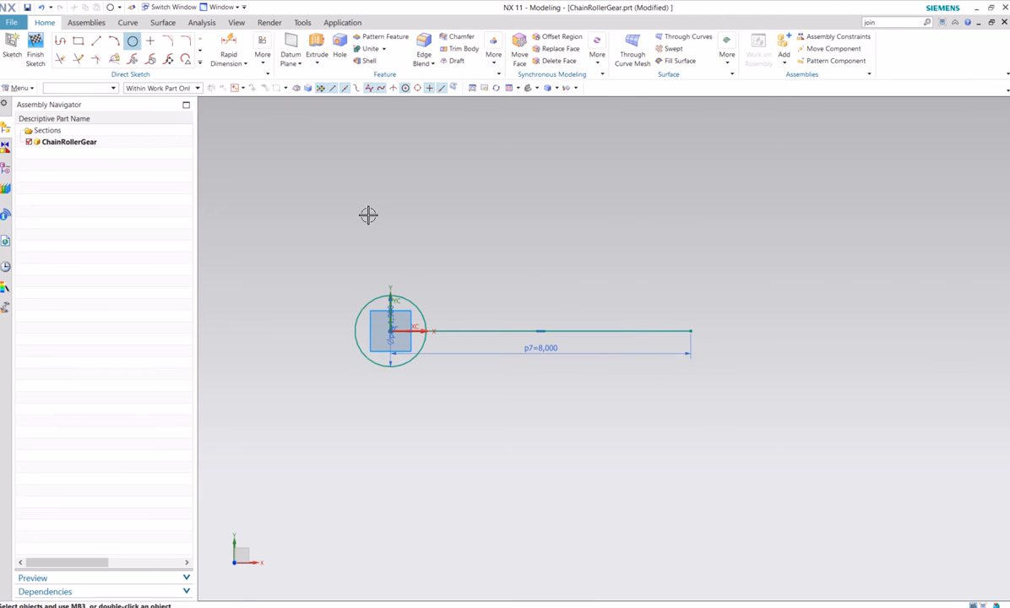
pyautogui.click(691, 331)
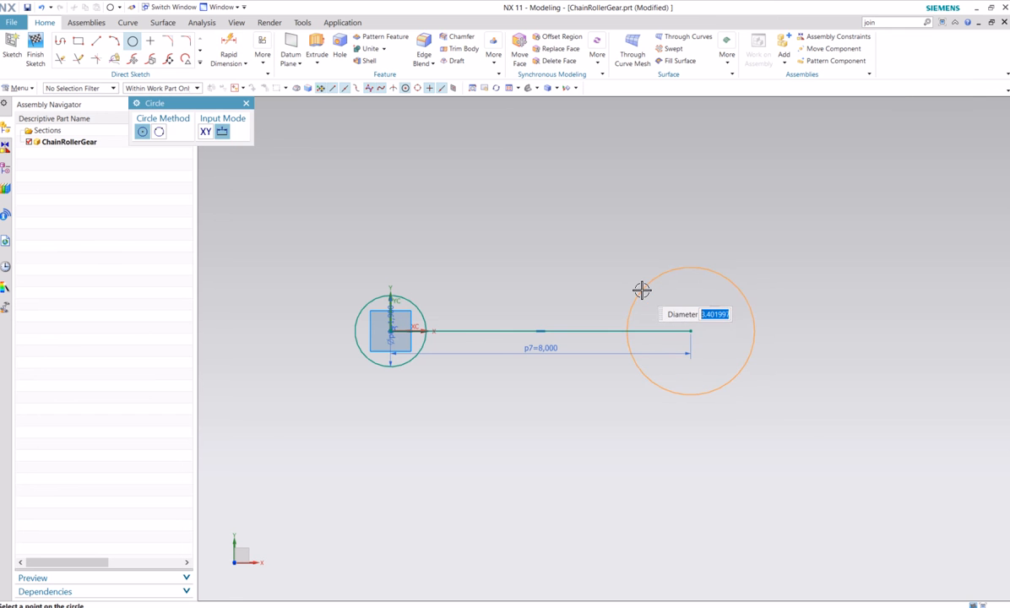
pyautogui.write('3')
pyautogui.press('Return')
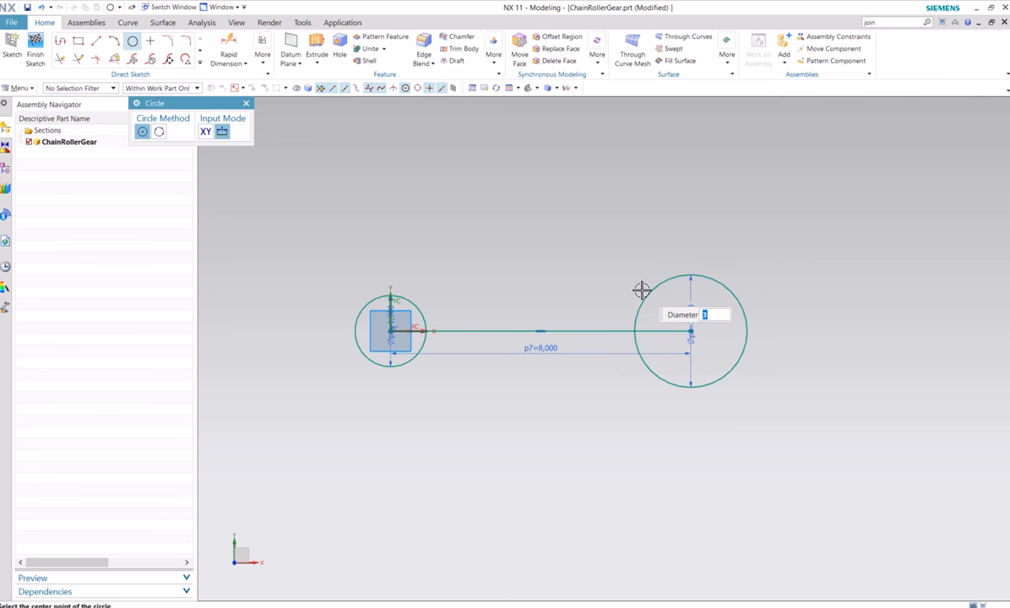
pyautogui.press('Escape')
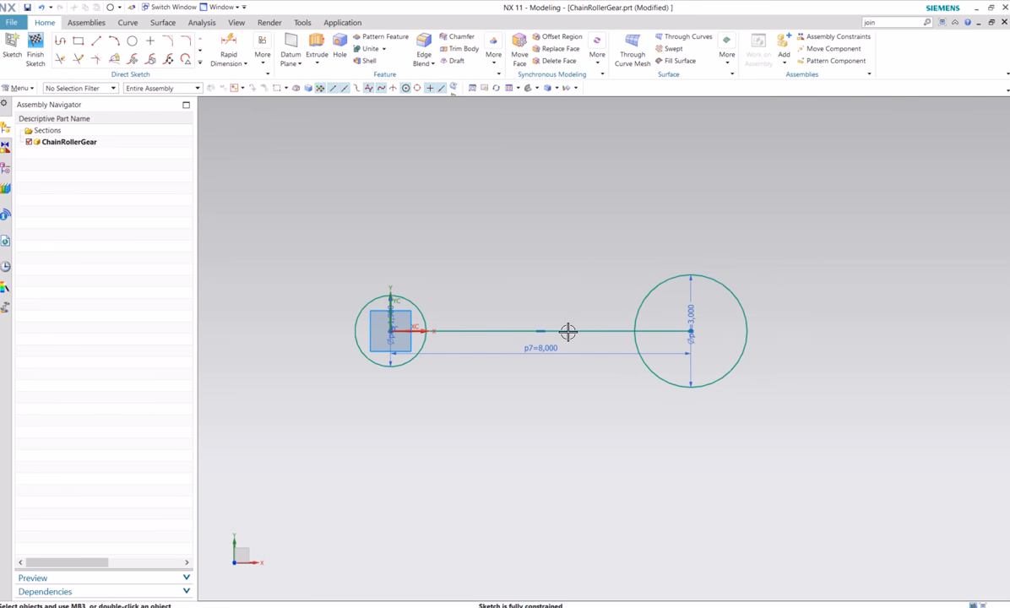
pyautogui.rightClick(511, 330)
pyautogui.click(505, 261)
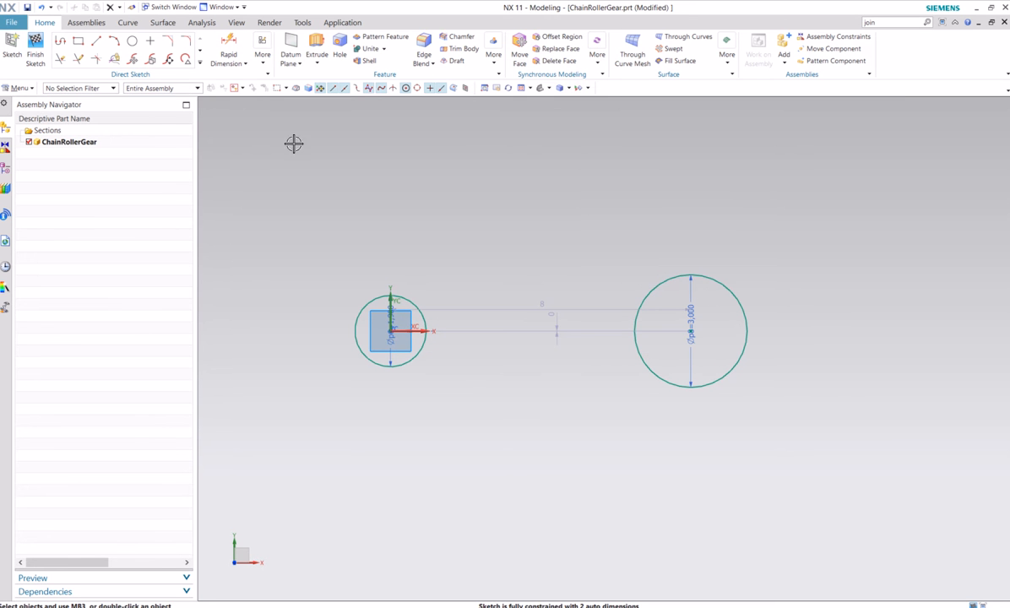
# Connect the two circles with an upper and a lower line, each tangent to both circles
pyautogui.click(96, 39)
pyautogui.scroll(2, 559, 338)
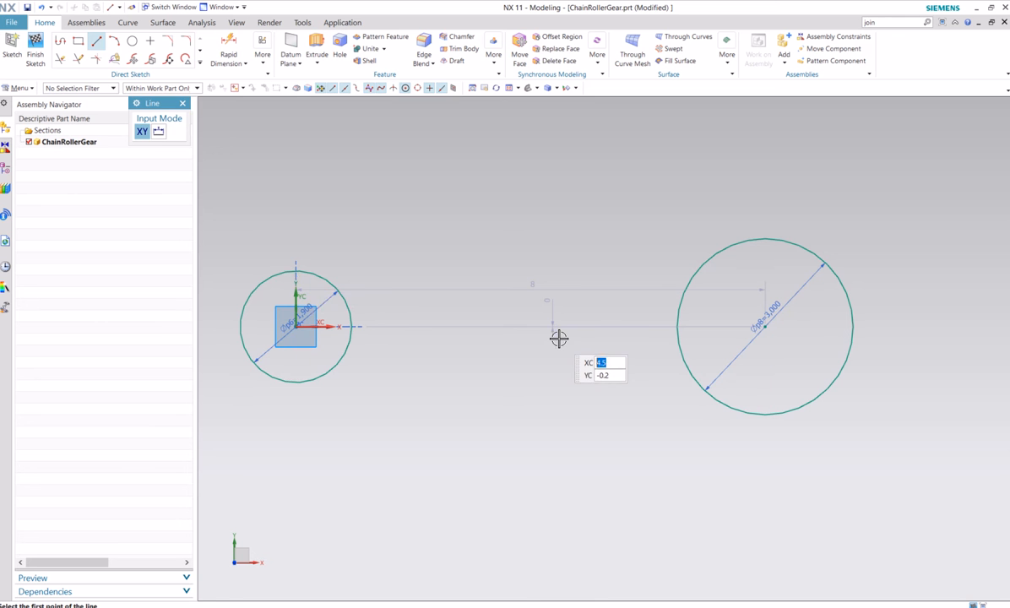
pyautogui.click(288, 271)
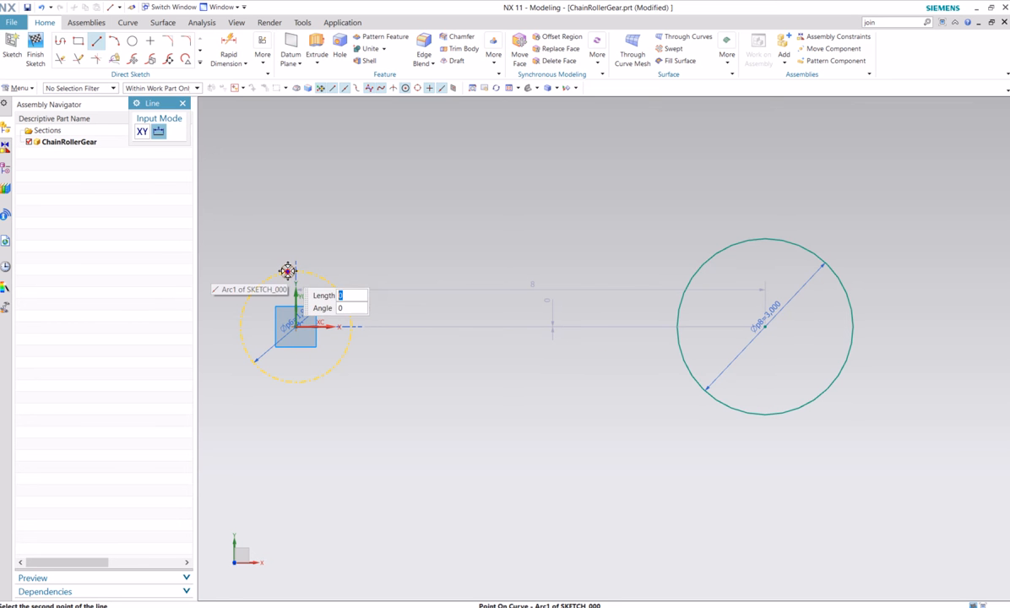
pyautogui.click(736, 243)
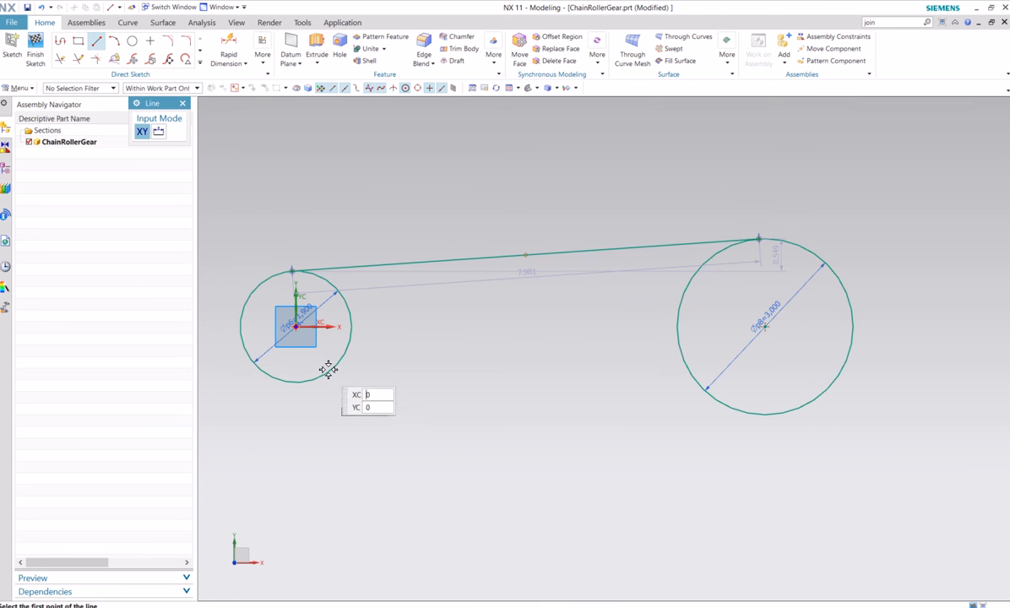
pyautogui.click(286, 382)
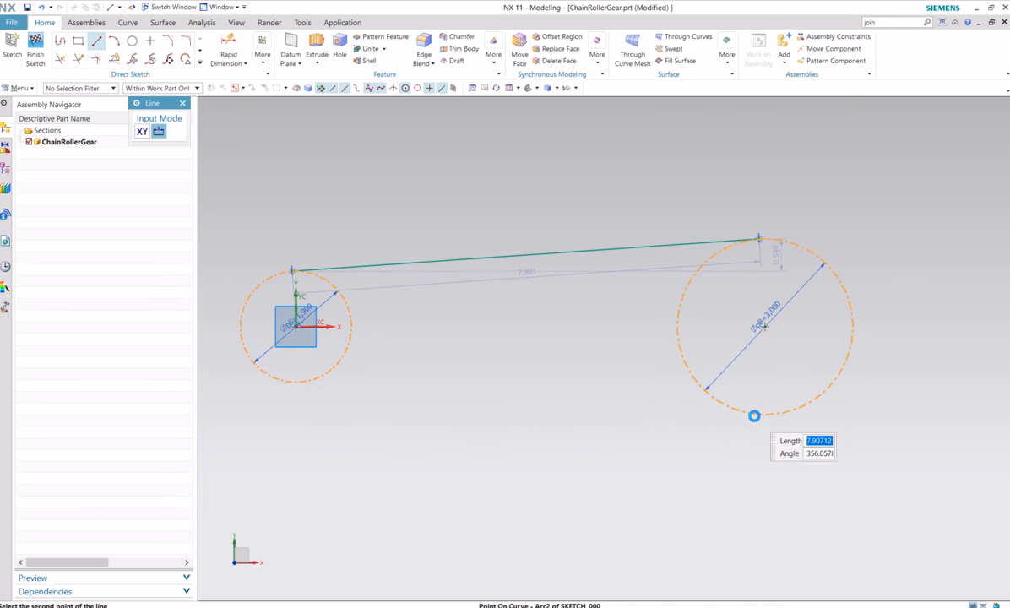
pyautogui.click(755, 416)
pyautogui.press('Escape')
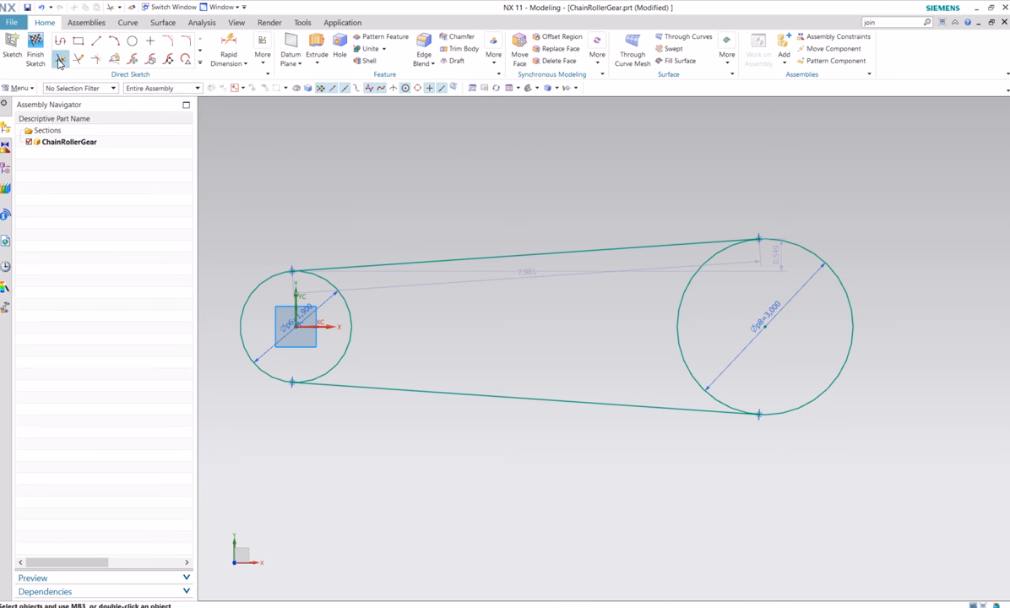
# Trim away the inner arcs of both circles between the tangent lines to leave one closed chain path, and save the file
pyautogui.click(59, 59)
pyautogui.click(332, 289)
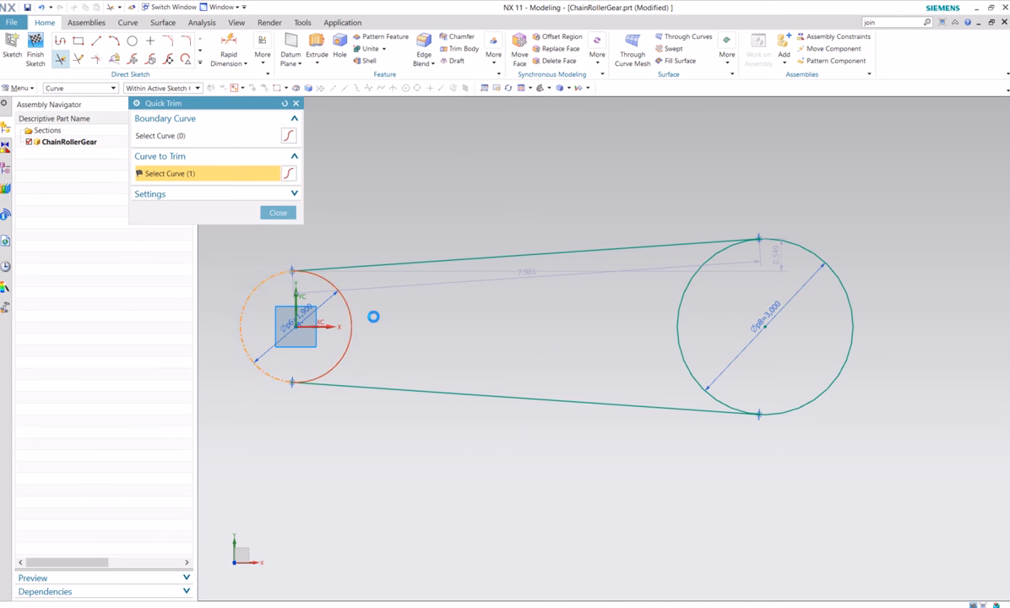
pyautogui.click(677, 326)
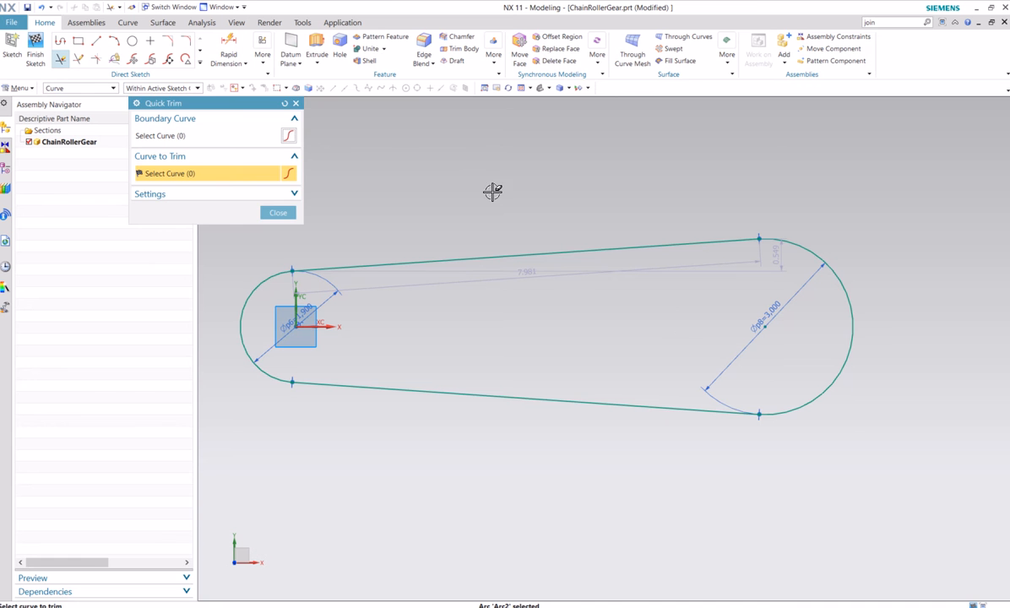
pyautogui.click(278, 212)
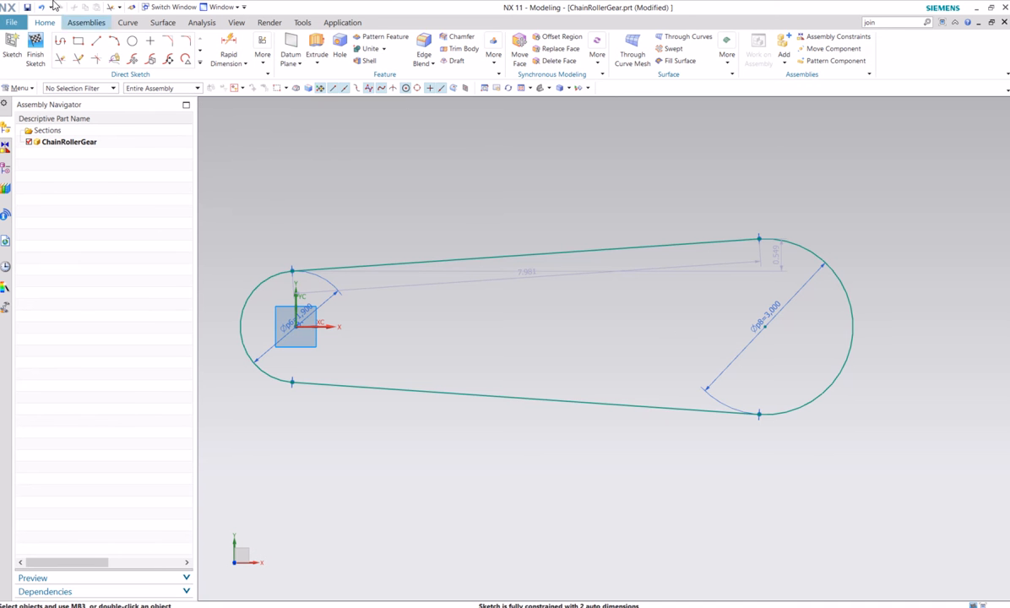
pyautogui.click(27, 7)
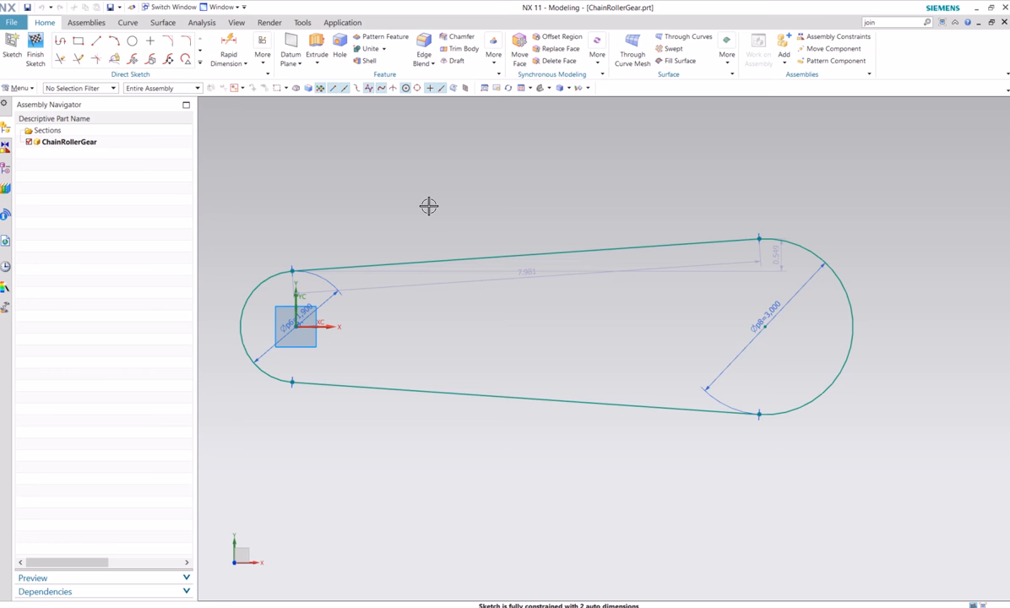
# Add the LinkInner2 part to the ChainRollerGear assembly with By Constraints positioning and the Entire Part reference set, without applying any constraint
pyautogui.keyDown('shift'); pyautogui.moveTo(410, 208); pyautogui.dragTo(468, 209, button='middle'); pyautogui.keyUp('shift')
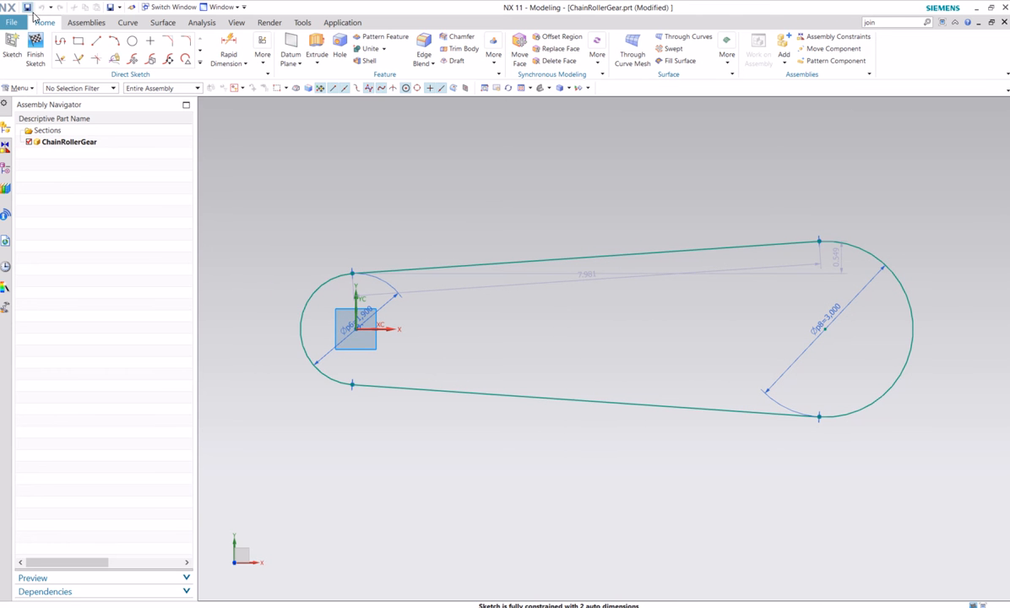
pyautogui.click(76, 25)
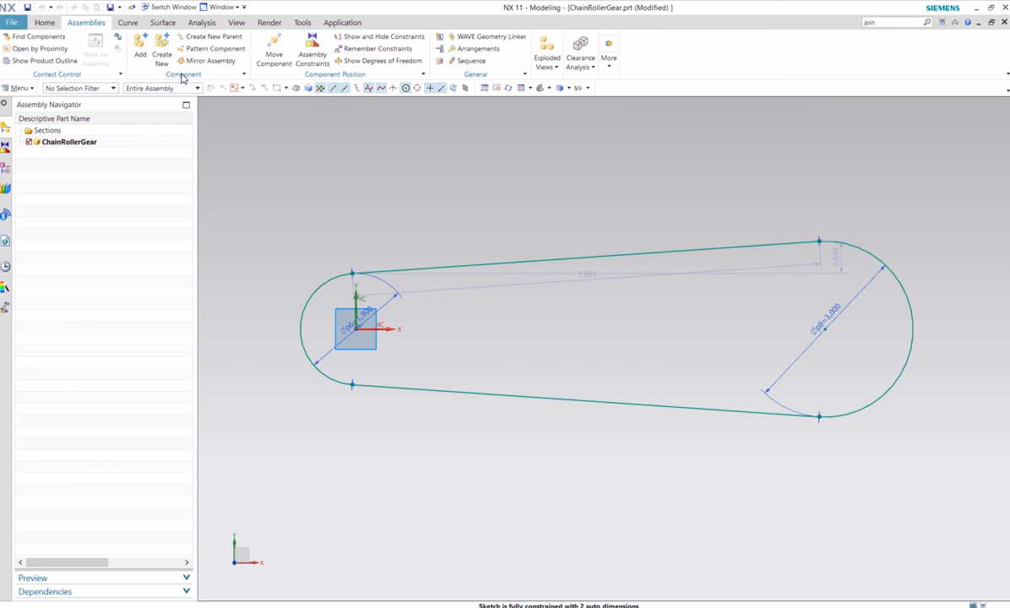
pyautogui.click(140, 49)
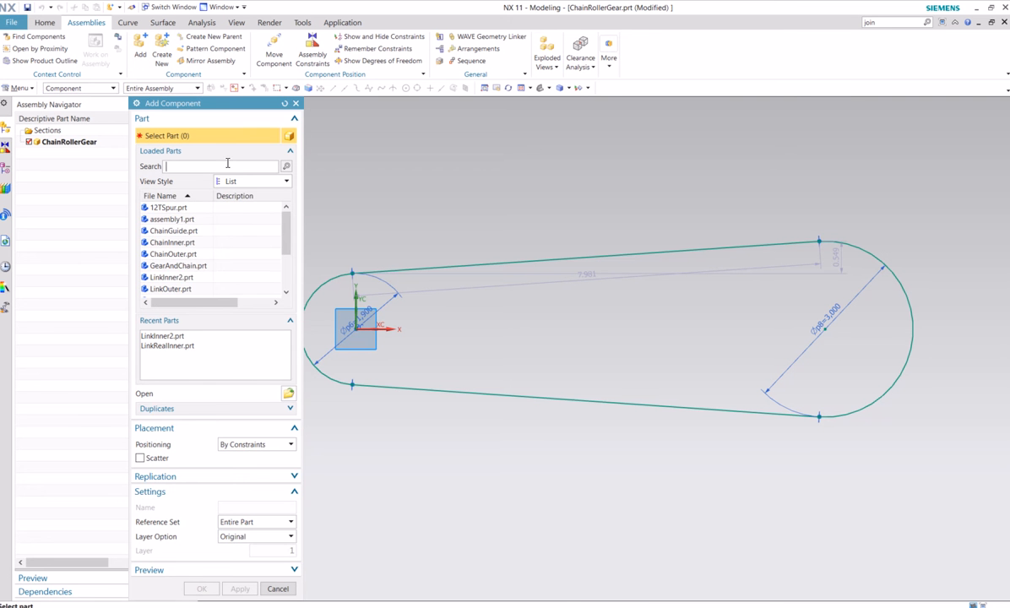
pyautogui.click(287, 394)
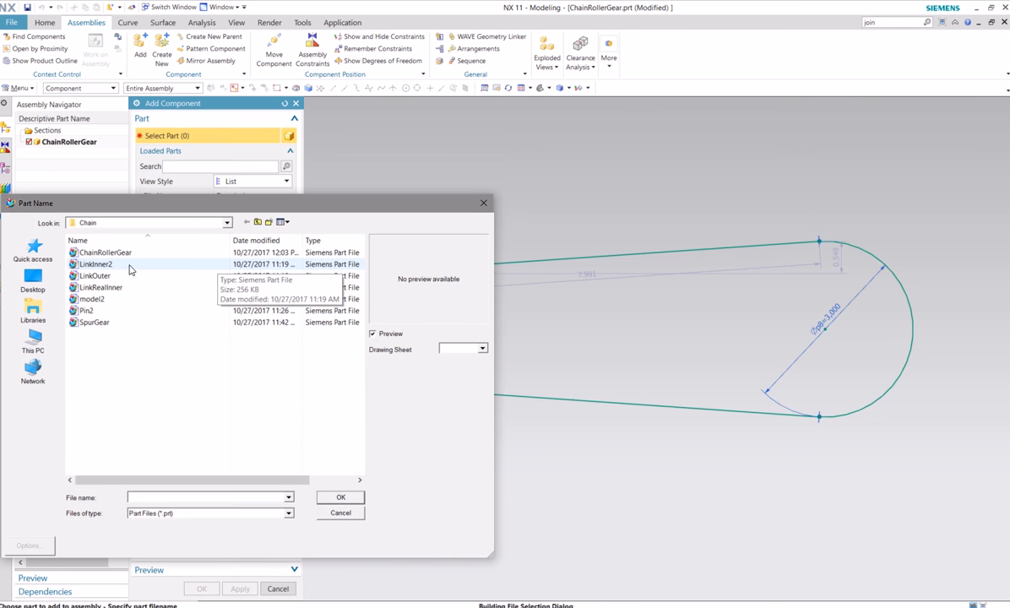
pyautogui.click(96, 264)
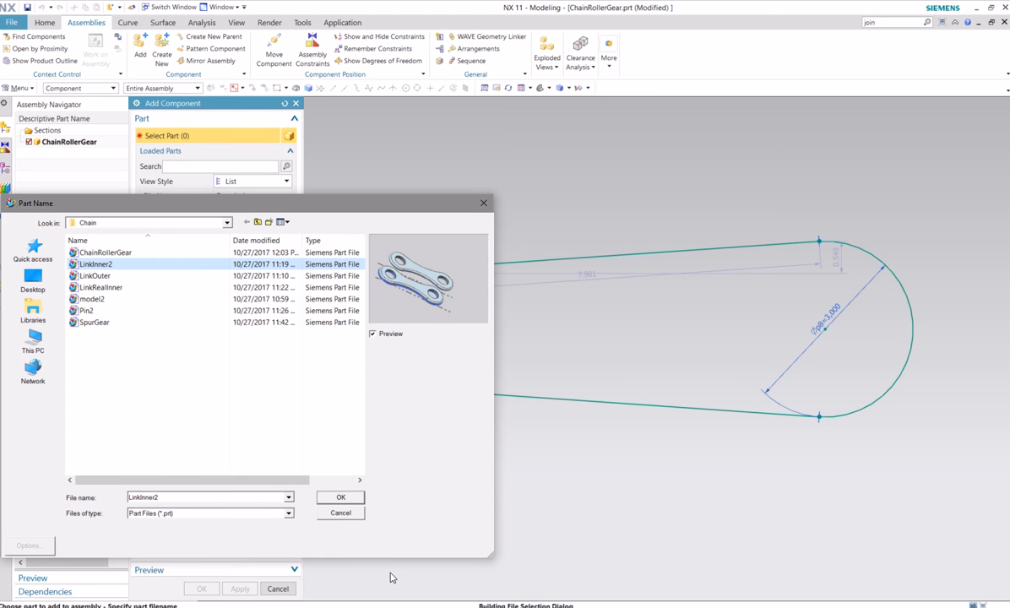
pyautogui.click(340, 498)
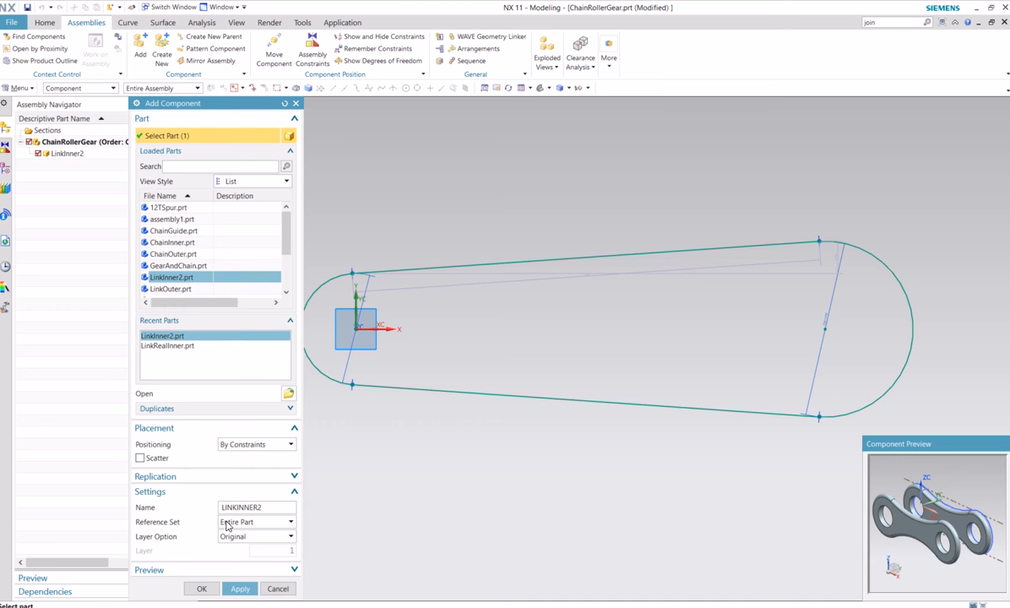
pyautogui.click(292, 525)
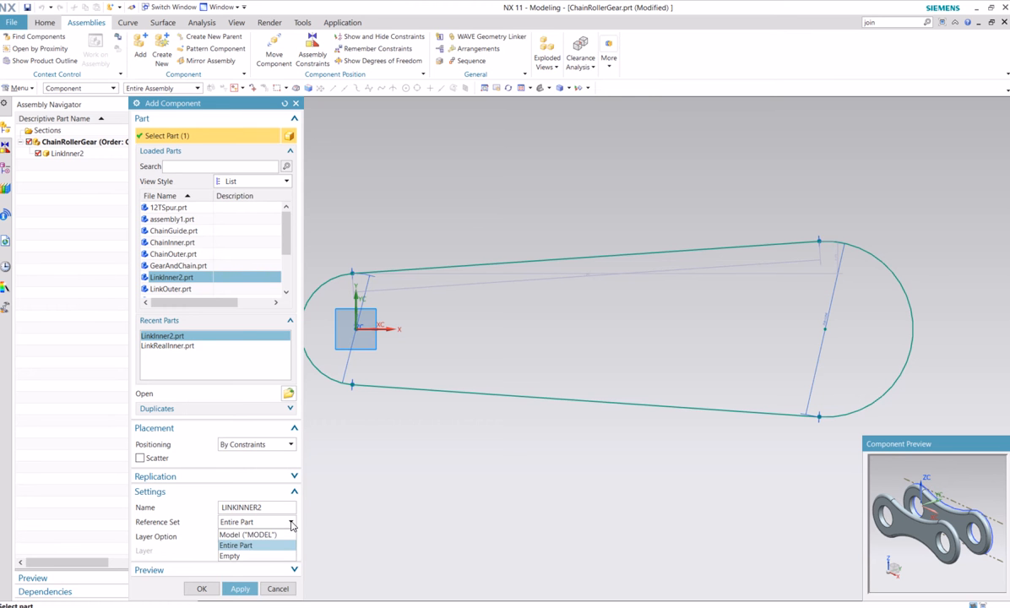
pyautogui.click(251, 534)
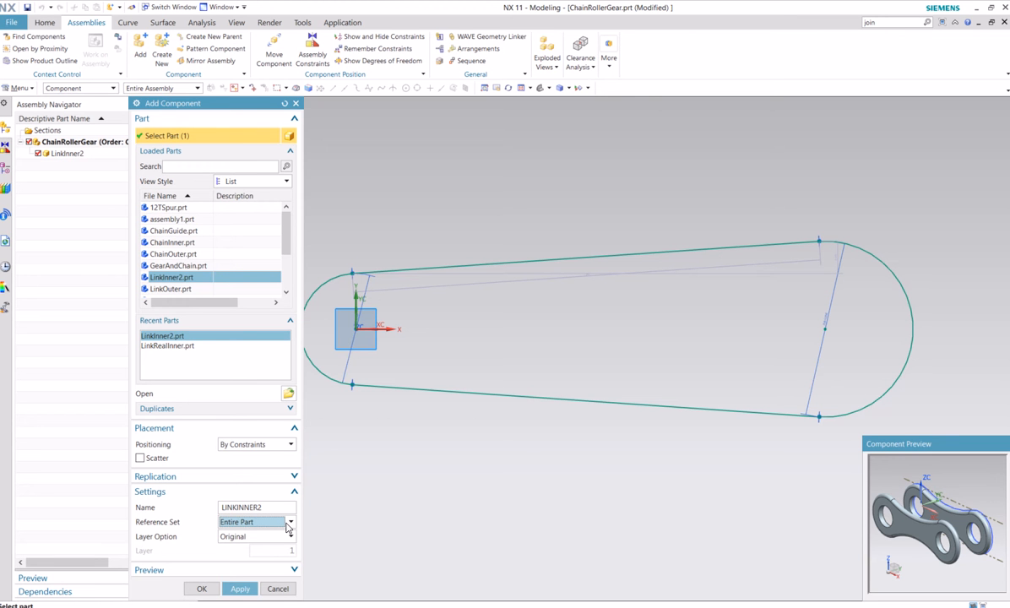
pyautogui.click(232, 591)
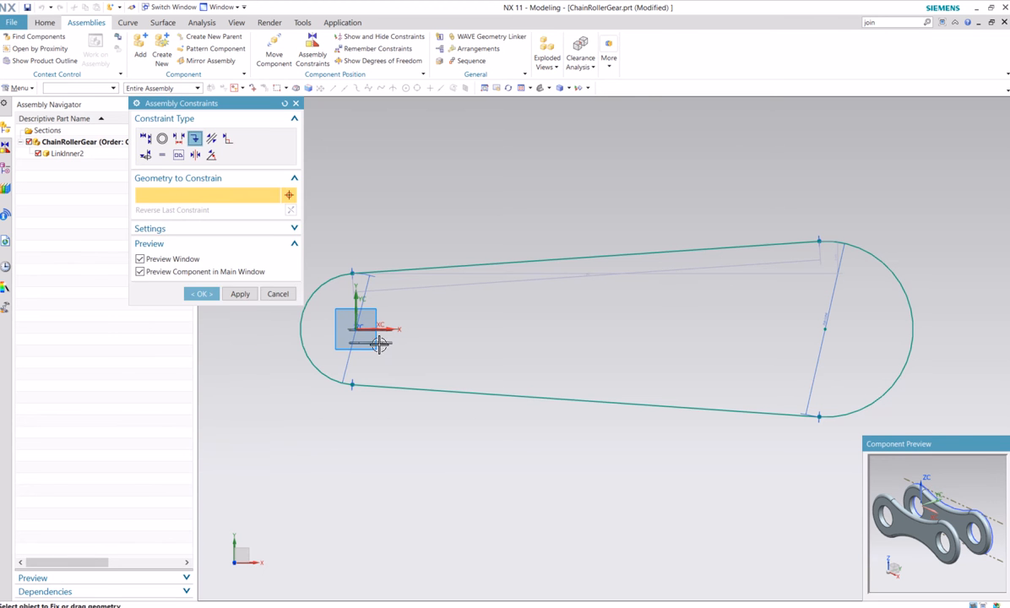
pyautogui.click(204, 298)
# Save the ChainRollerGear assembly and open LinkInner2 as the displayed part
pyautogui.scroll(7, 374, 347)
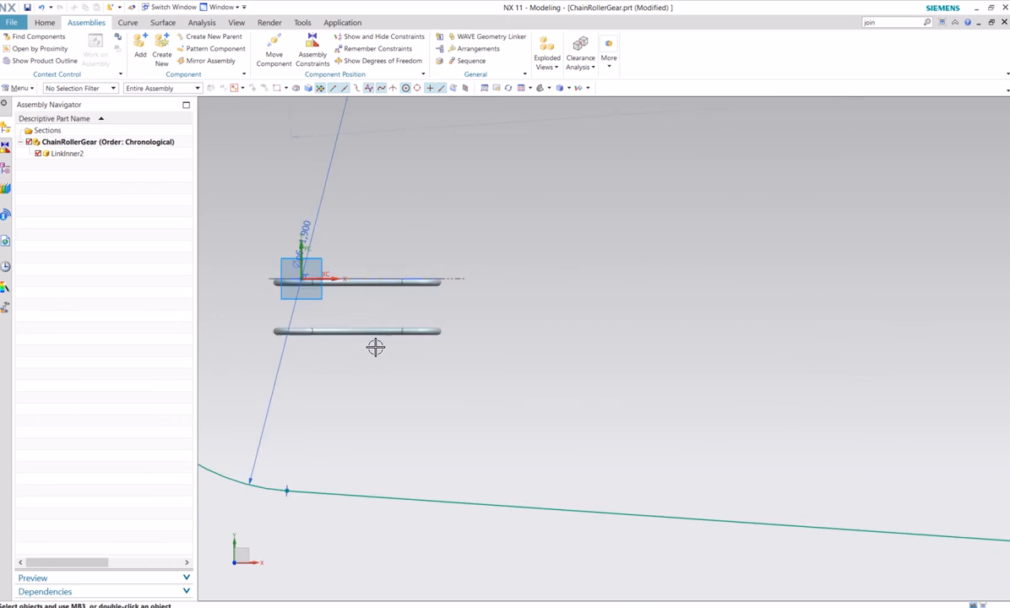
pyautogui.keyDown('shift'); pyautogui.moveTo(475, 394); pyautogui.dragTo(489, 363, button='middle'); pyautogui.keyUp('shift')
pyautogui.keyDown('shift'); pyautogui.moveTo(447, 408); pyautogui.dragTo(528, 424, button='middle'); pyautogui.keyUp('shift')
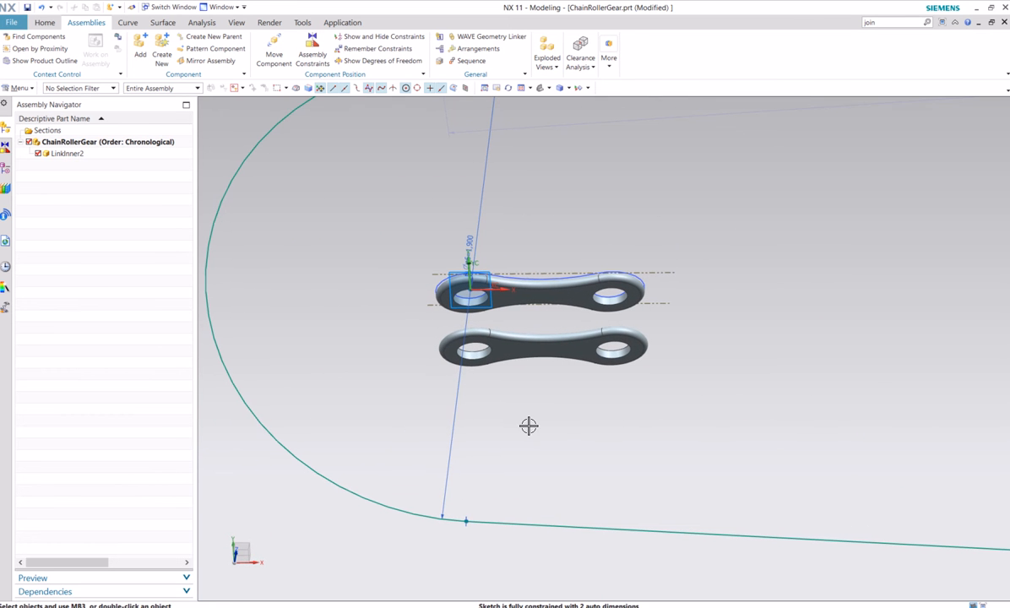
pyautogui.click(28, 7)
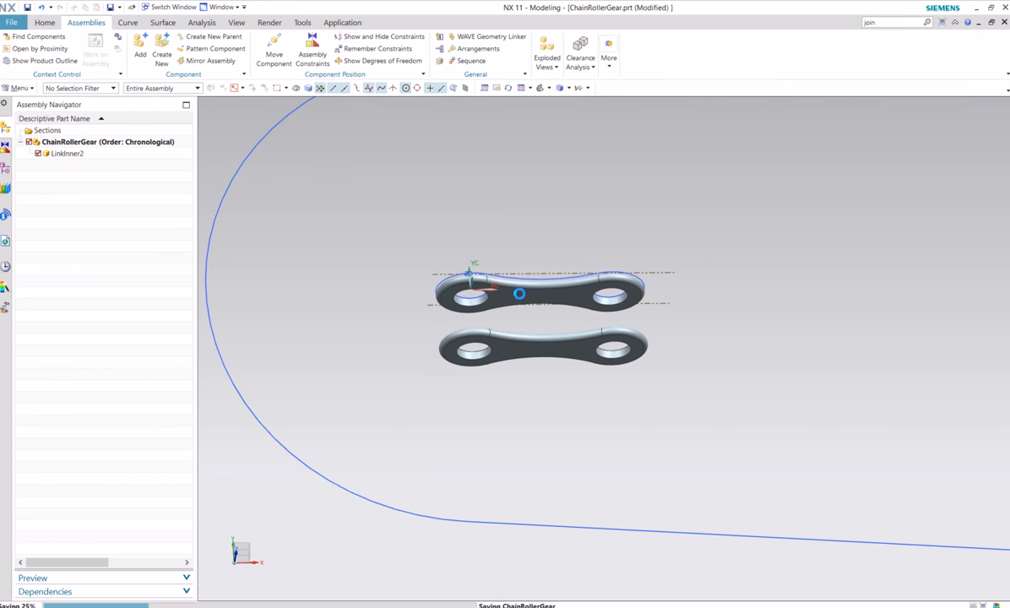
pyautogui.click(13, 24)
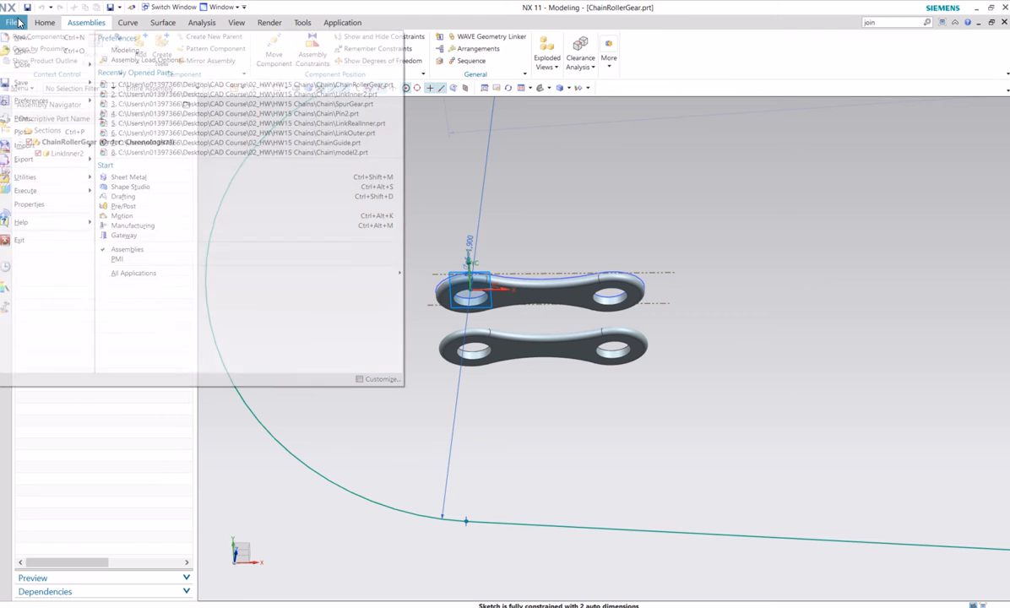
pyautogui.click(25, 49)
pyautogui.click(359, 193)
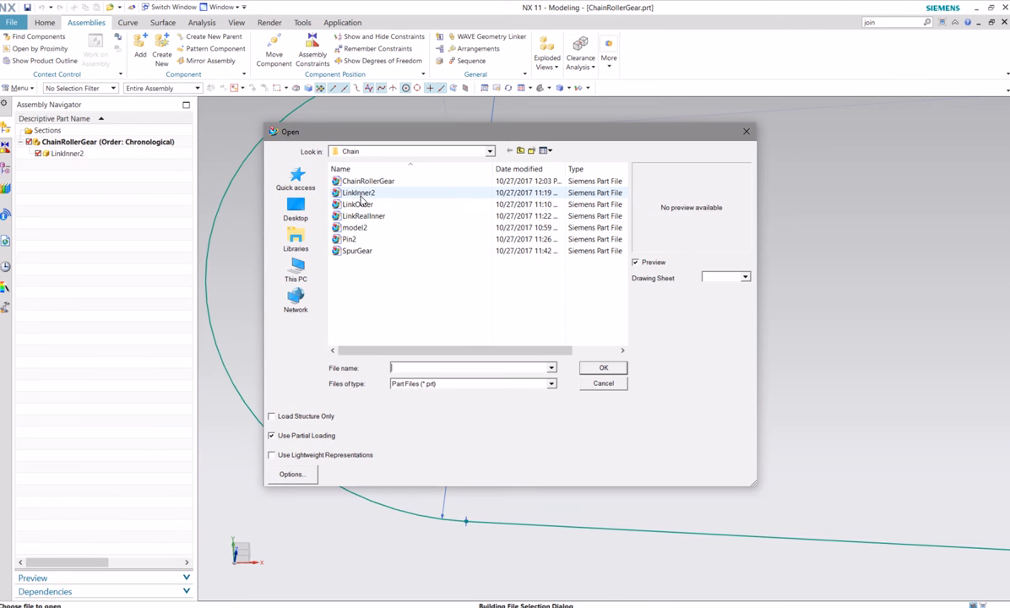
pyautogui.click(605, 367)
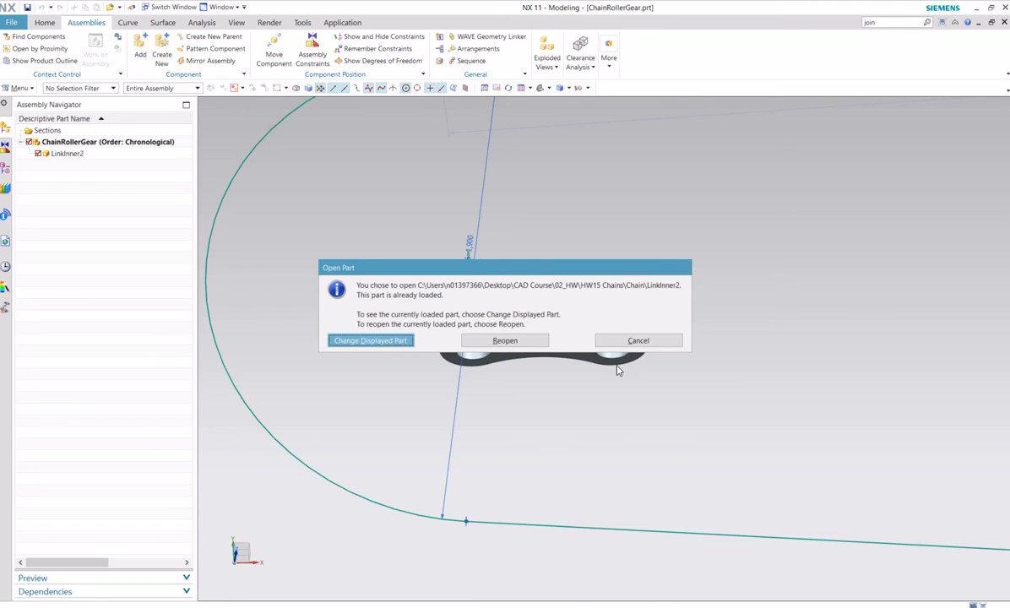
pyautogui.click(387, 341)
# Start a new sketch on the XY plane of the link's datum coordinate system
pyautogui.moveTo(467, 316); pyautogui.dragTo(490, 308, button='middle')
pyautogui.click(45, 22)
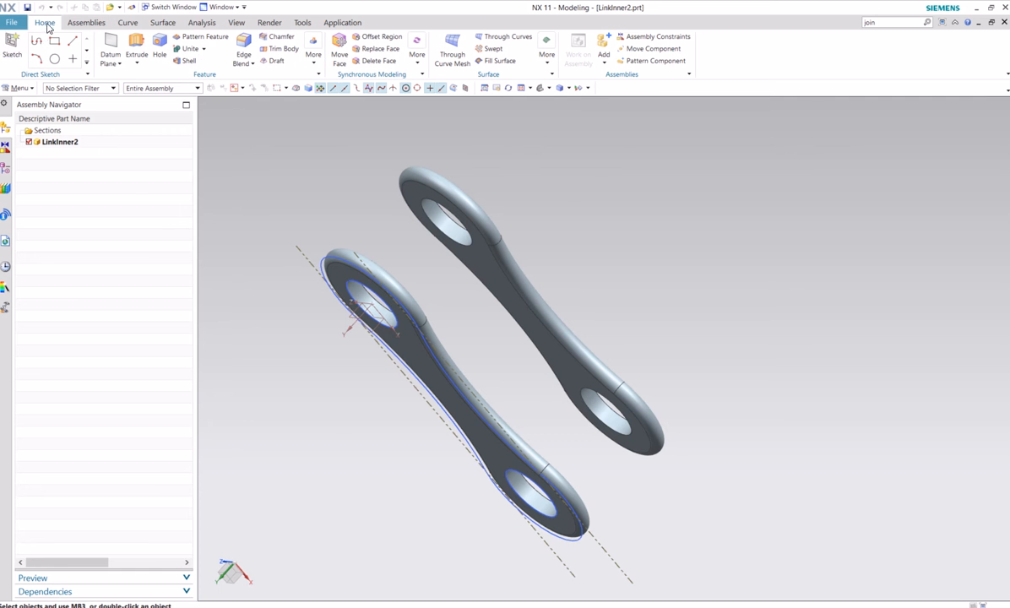
pyautogui.click(12, 46)
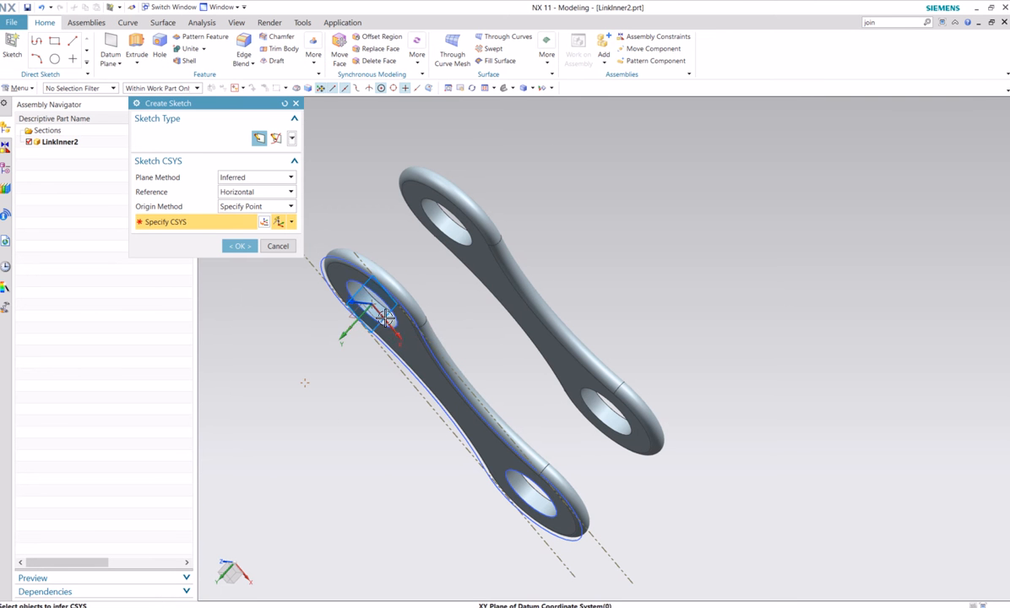
pyautogui.click(380, 320)
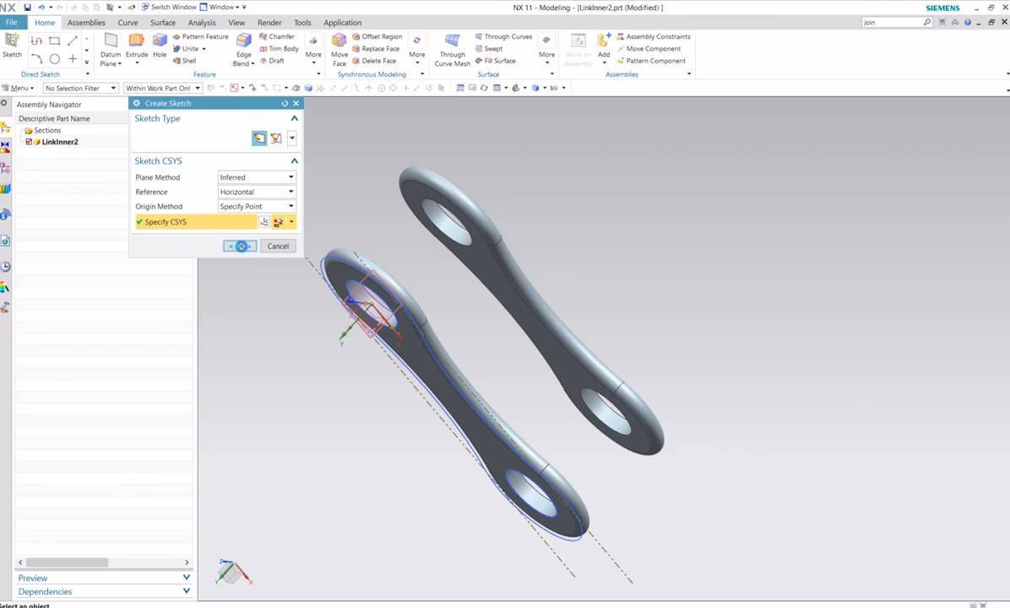
pyautogui.click(241, 245)
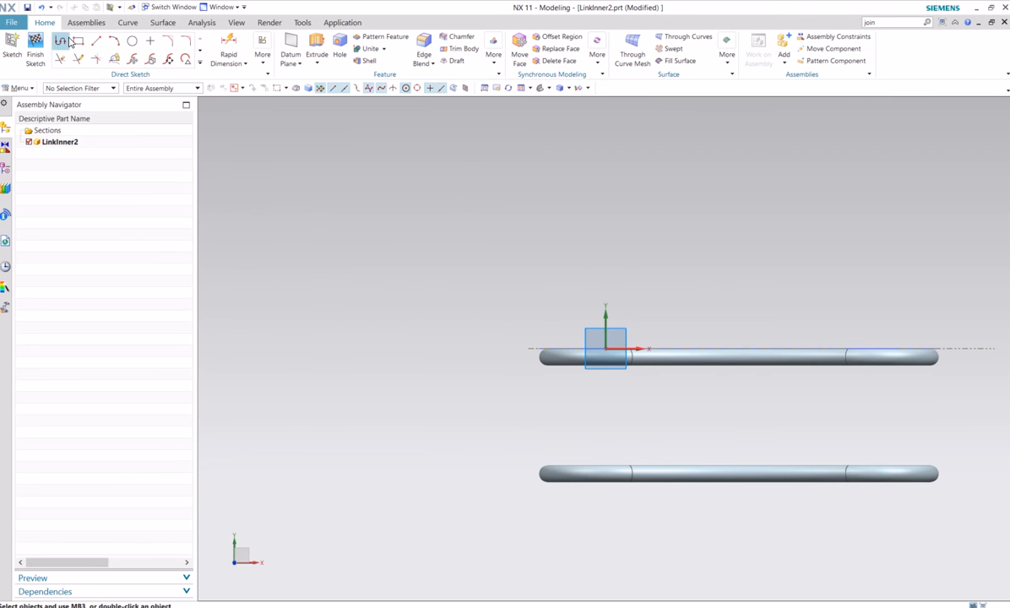
# Draw a line 0.25 in long at 270° from the sketch origin to the matching hole centre of the other link plate
pyautogui.click(97, 41)
pyautogui.moveTo(663, 314); pyautogui.dragTo(656, 342, button='middle')
pyautogui.click(605, 355)
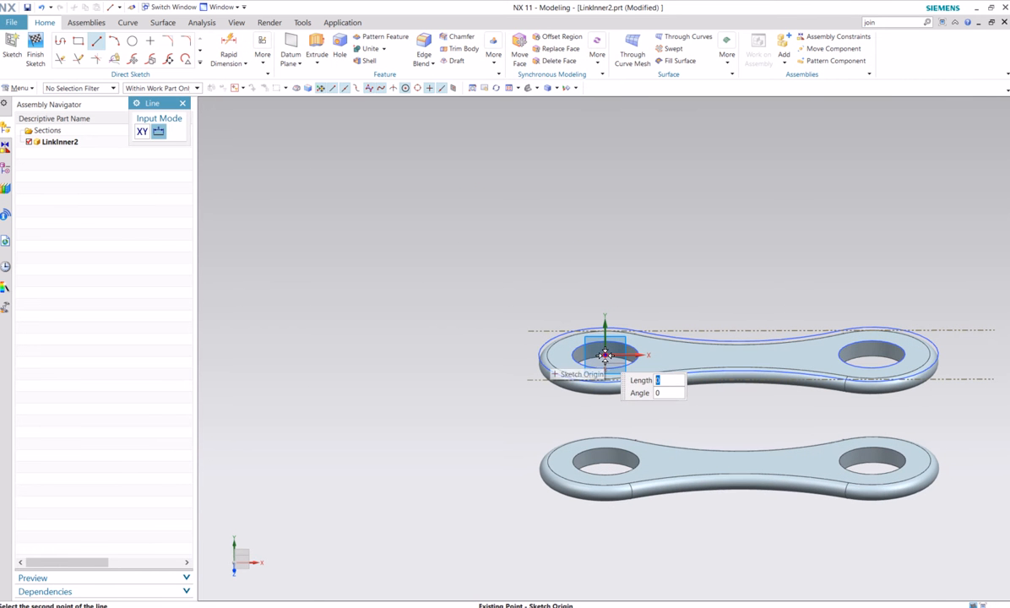
pyautogui.moveTo(642, 502); pyautogui.dragTo(635, 445, button='middle')
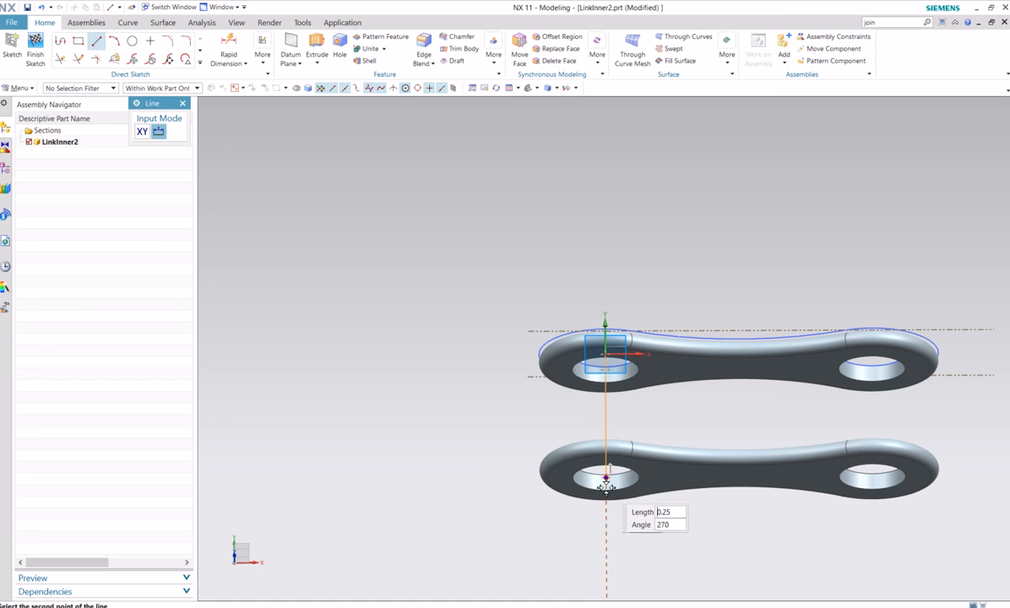
pyautogui.click(607, 479)
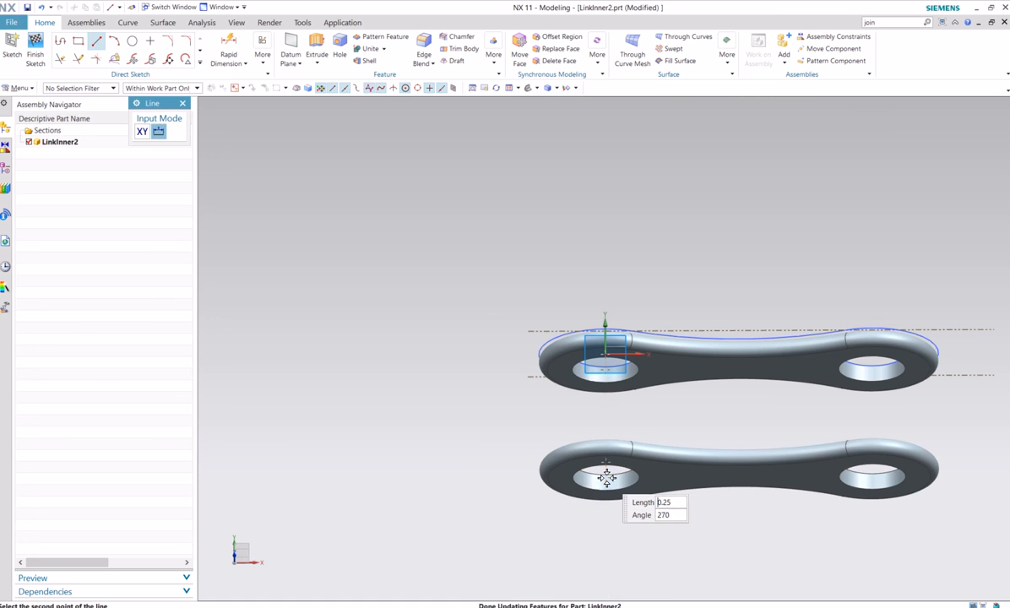
pyautogui.scroll(4, 660, 427)
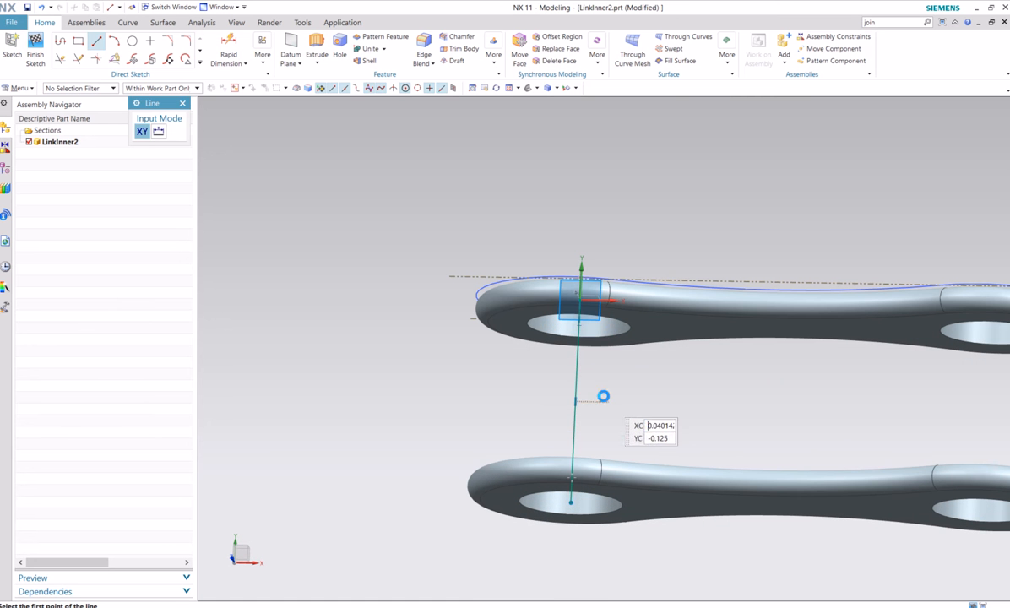
pyautogui.press('Escape')
# Convert the line at the origin-side holes to a reference line and place a sketch point at its midpoint
pyautogui.rightClick(576, 372)
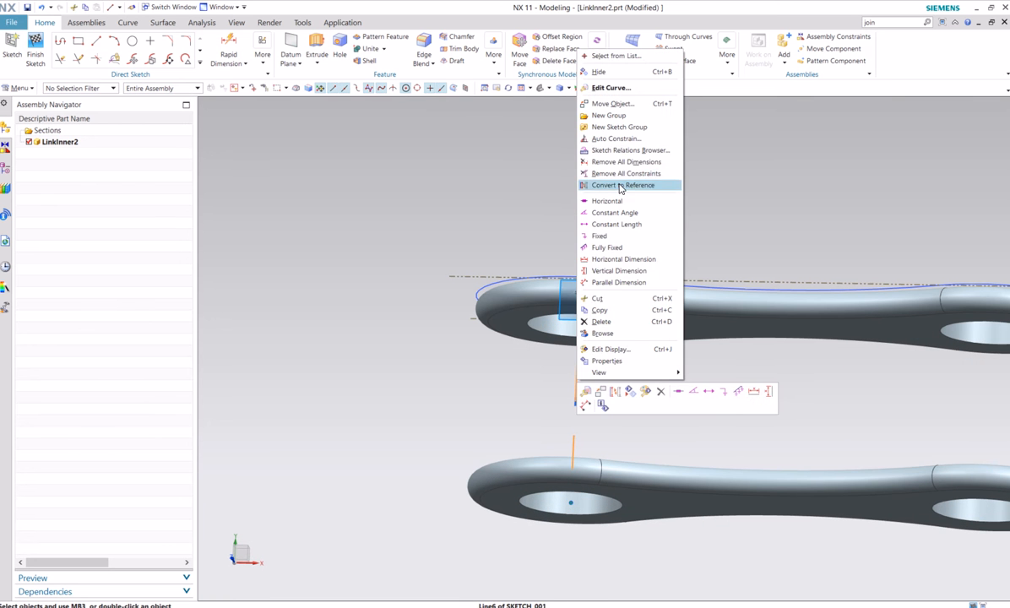
pyautogui.click(621, 186)
pyautogui.click(151, 40)
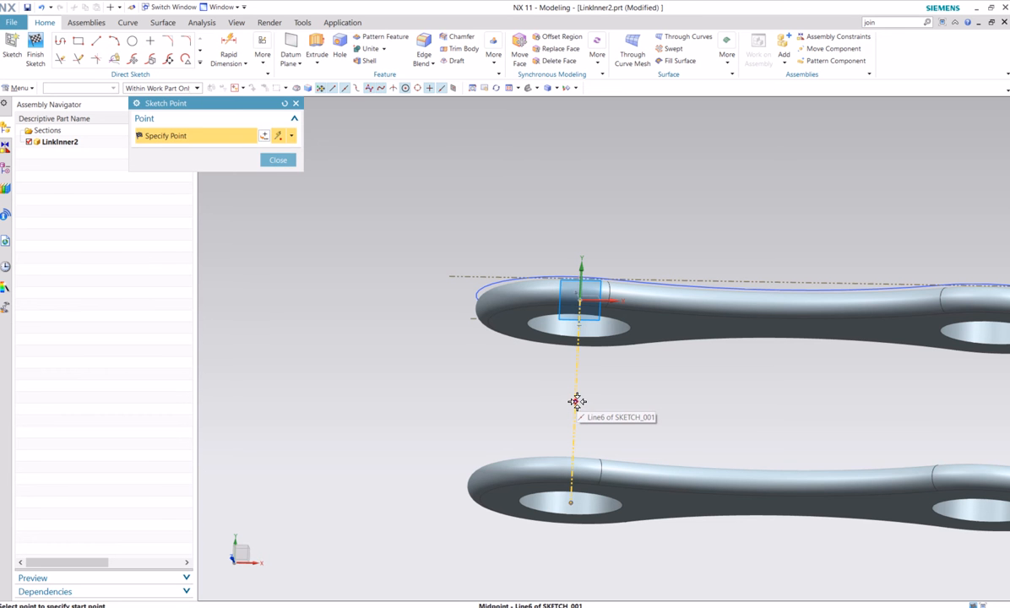
pyautogui.click(576, 401)
pyautogui.click(277, 160)
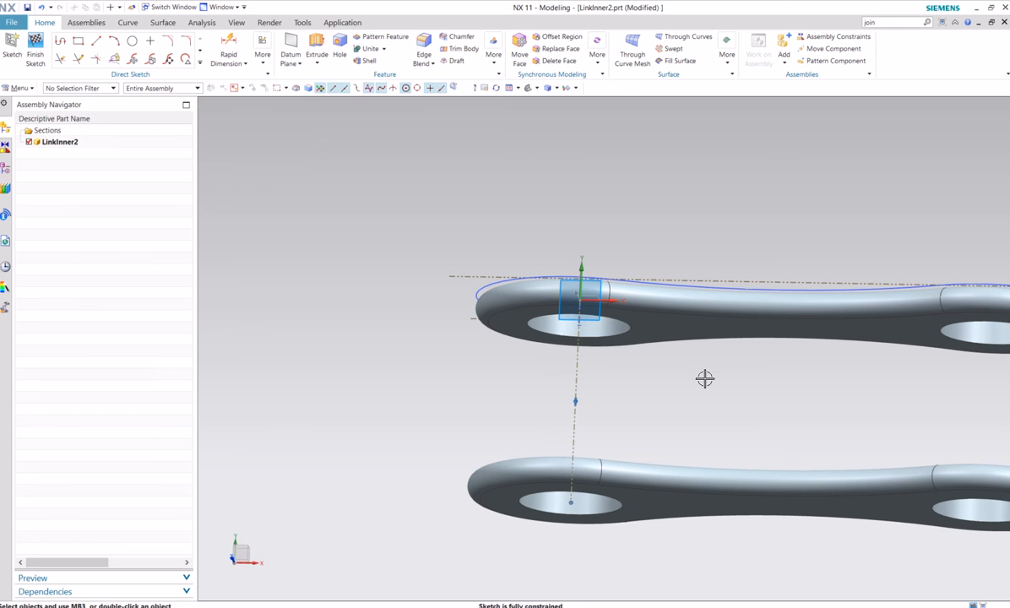
# Draw a second line 0.25 in long at 270° between the centres of the far-end holes of the two link plates
pyautogui.keyDown('shift'); pyautogui.moveTo(661, 406); pyautogui.dragTo(651, 387, button='middle'); pyautogui.keyUp('shift')
pyautogui.scroll(1, 664, 399)
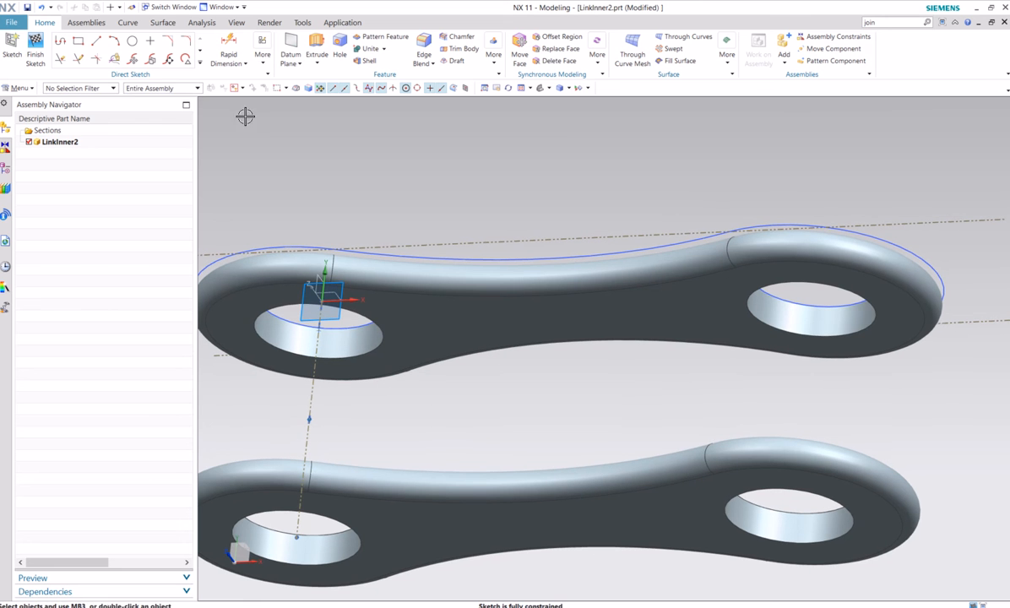
pyautogui.click(96, 41)
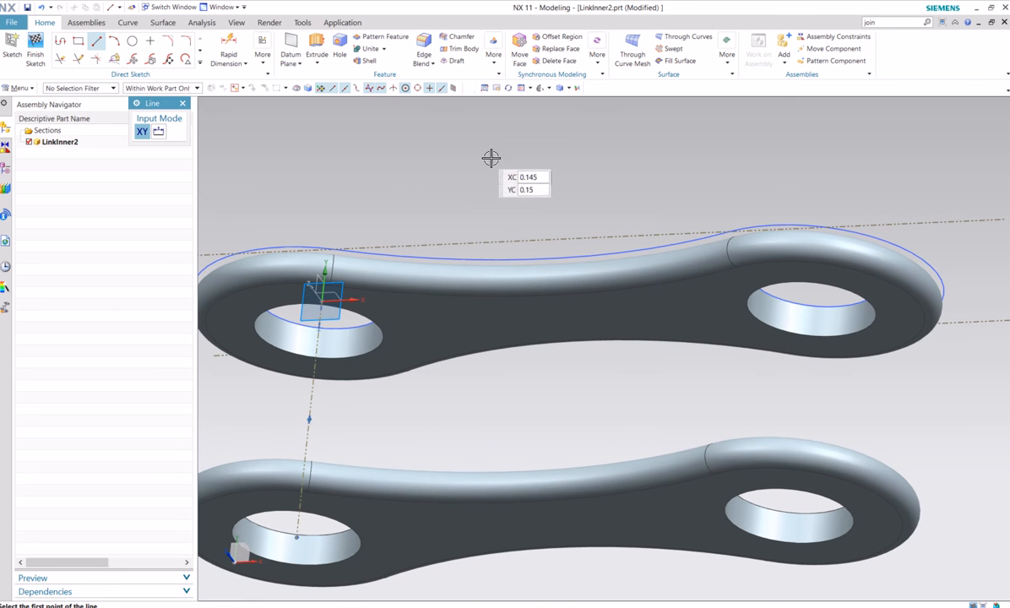
pyautogui.click(800, 303)
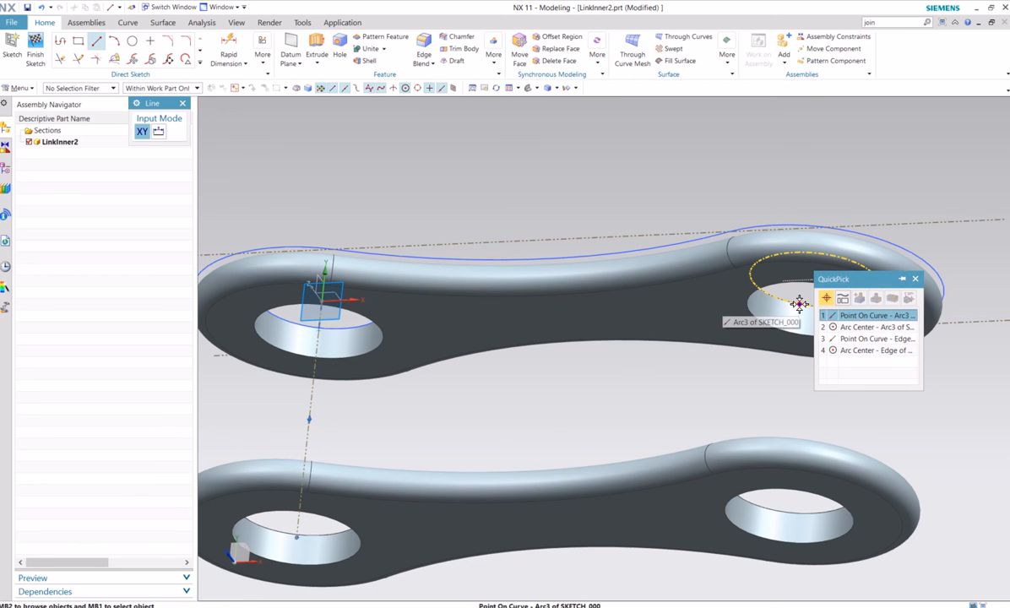
pyautogui.click(870, 327)
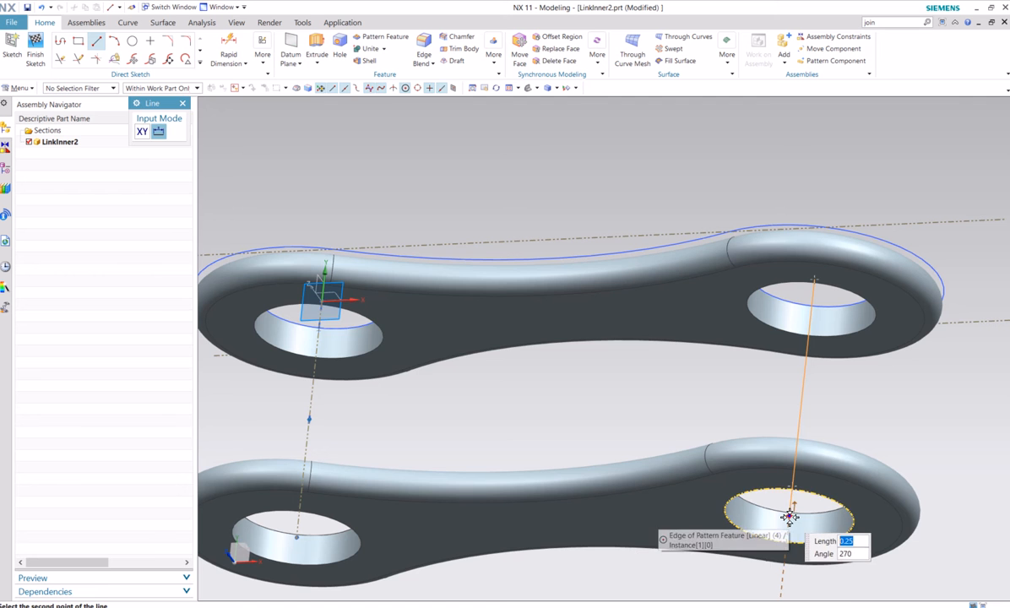
pyautogui.click(790, 517)
pyautogui.scroll(2, 893, 415)
pyautogui.press('Escape')
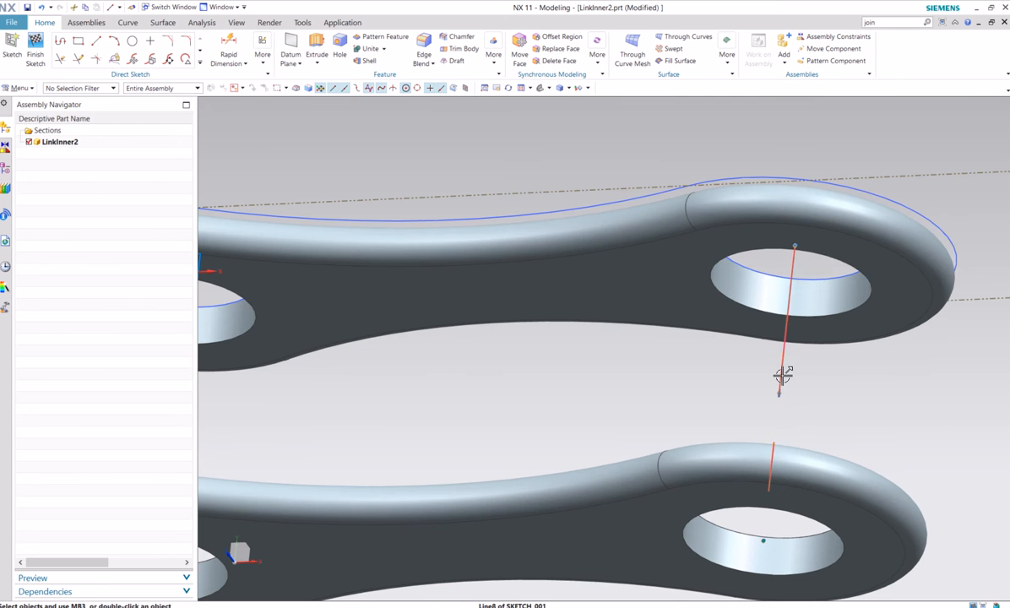
# Convert the line between the far-end holes to a reference line and place a sketch point at its midpoint
pyautogui.rightClick(783, 378)
pyautogui.click(808, 182)
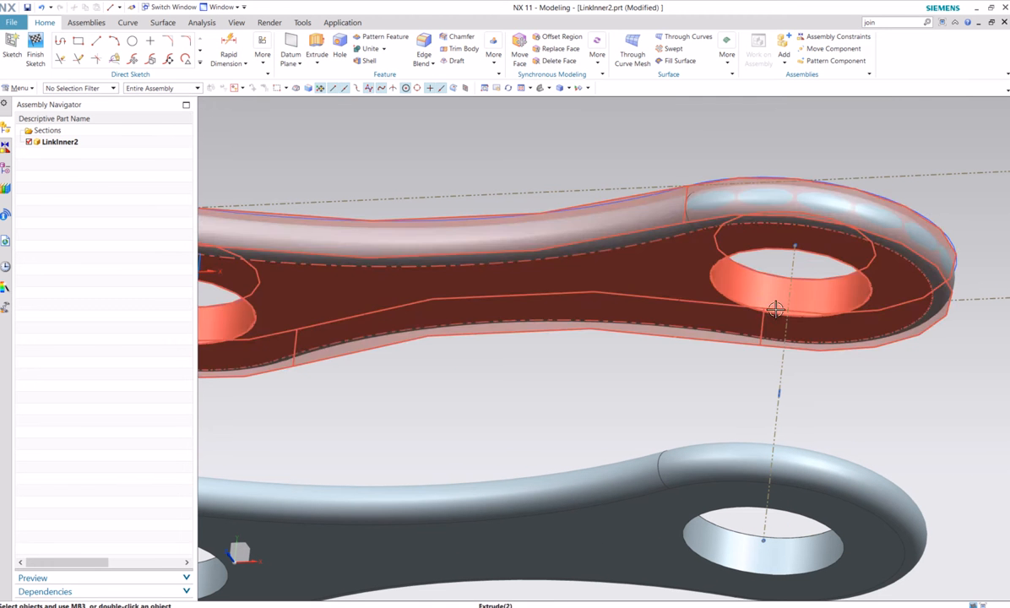
pyautogui.click(150, 40)
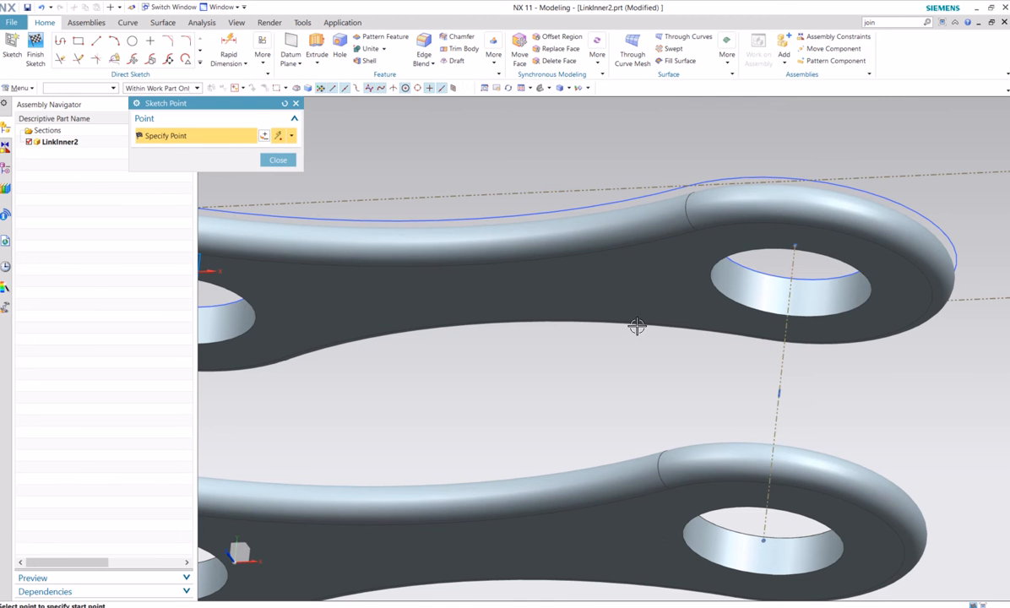
pyautogui.click(779, 393)
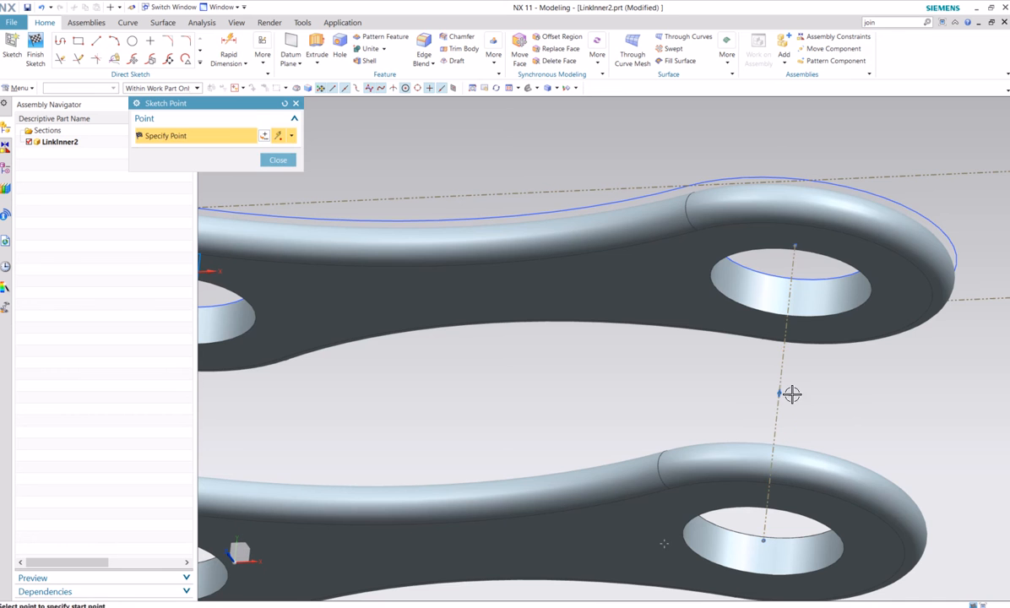
pyautogui.click(278, 160)
pyautogui.scroll(-5, 408, 187)
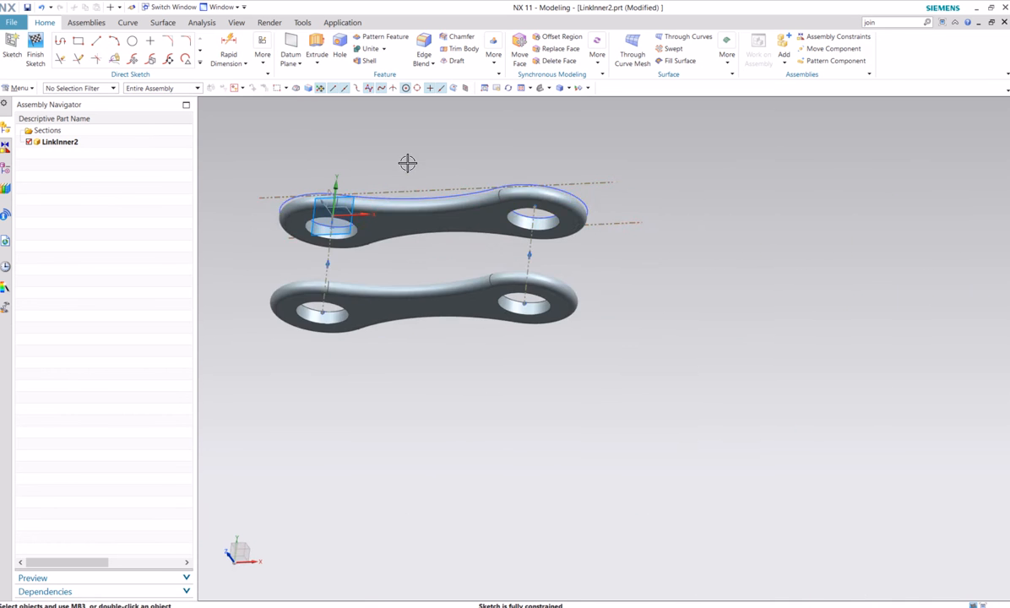
# Save the LinkInner2 part and finish the sketch holding the link's midpoint reference points
pyautogui.moveTo(408, 162); pyautogui.dragTo(452, 211, button='middle')
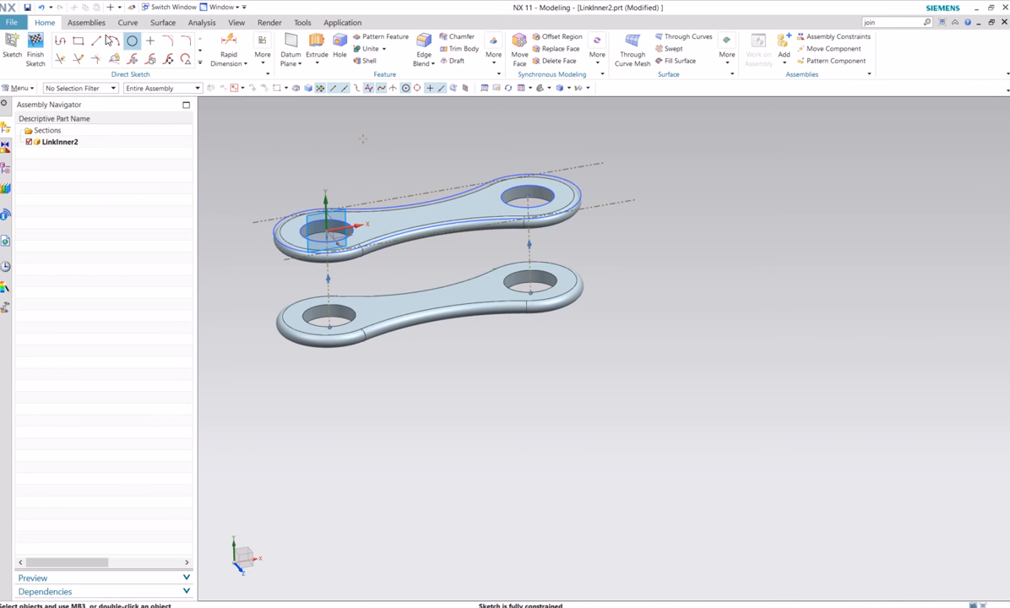
pyautogui.click(27, 7)
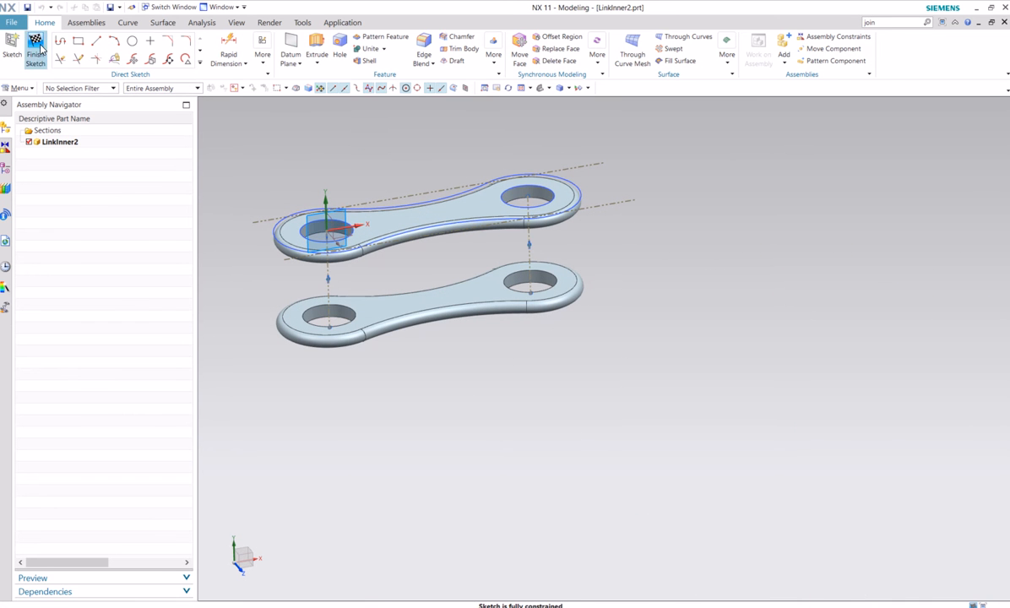
pyautogui.click(35, 44)
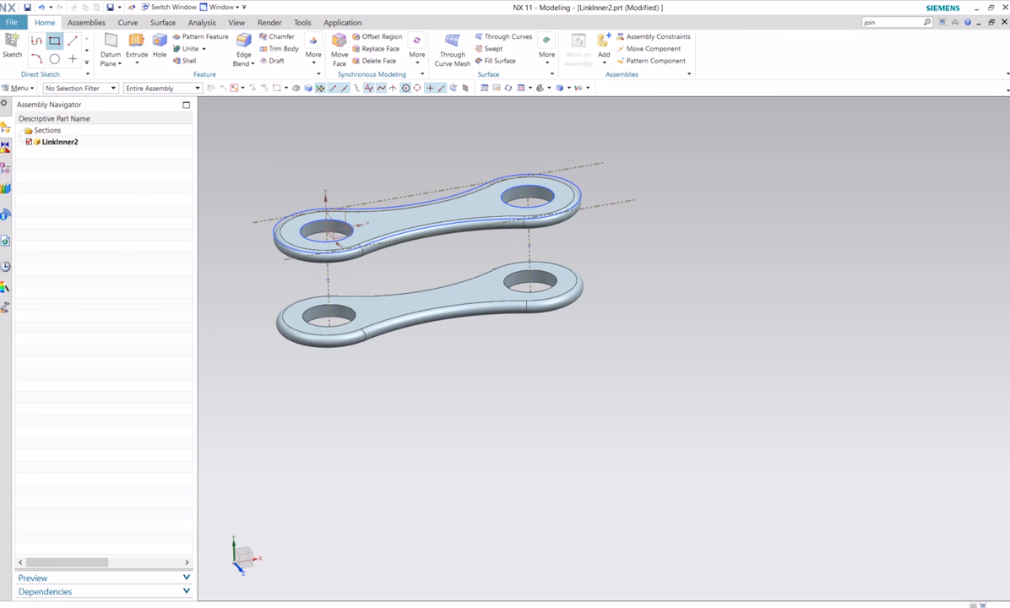
# Switch to the recently opened ChainRollerGear.prt assembly containing the chain path and the inner link
pyautogui.click(11, 22)
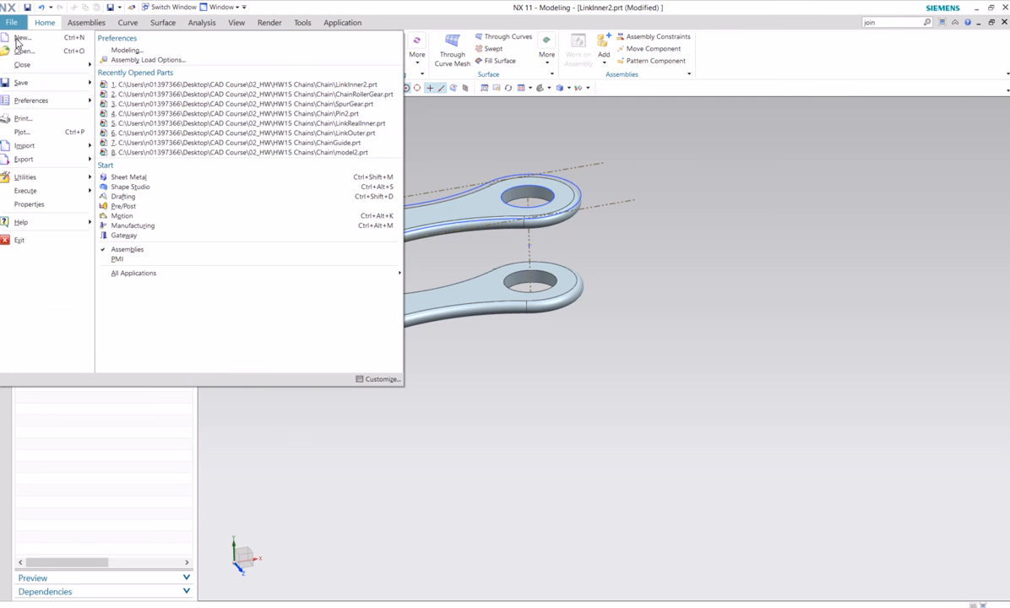
pyautogui.click(331, 93)
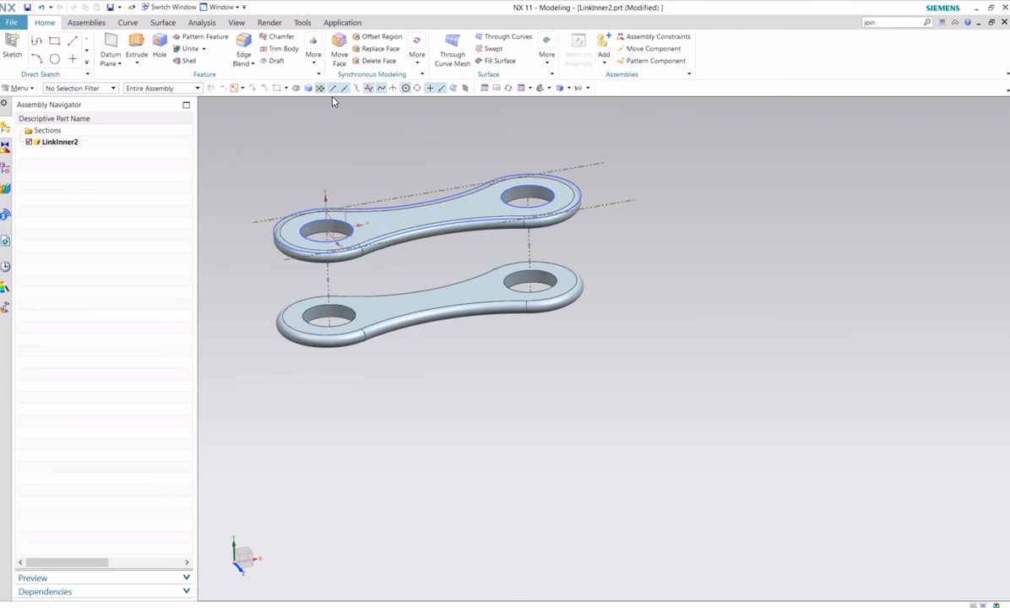
pyautogui.moveTo(497, 335)
pyautogui.mouseDown(button='middle')
pyautogui.moveTo(377, 330)
pyautogui.moveTo(465, 338)
pyautogui.moveTo(368, 348)
pyautogui.moveTo(377, 246)
pyautogui.moveTo(468, 279)
pyautogui.moveTo(457, 269)
pyautogui.moveTo(514, 270)
pyautogui.moveTo(579, 306)
pyautogui.mouseUp(button='middle')
pyautogui.scroll(2, 516, 382)
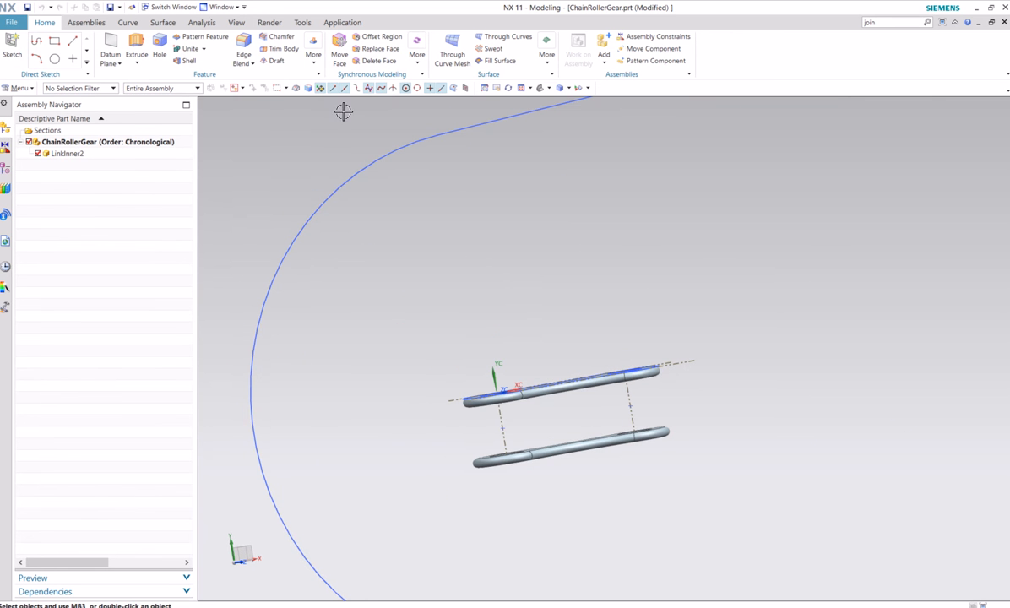
pyautogui.click(86, 22)
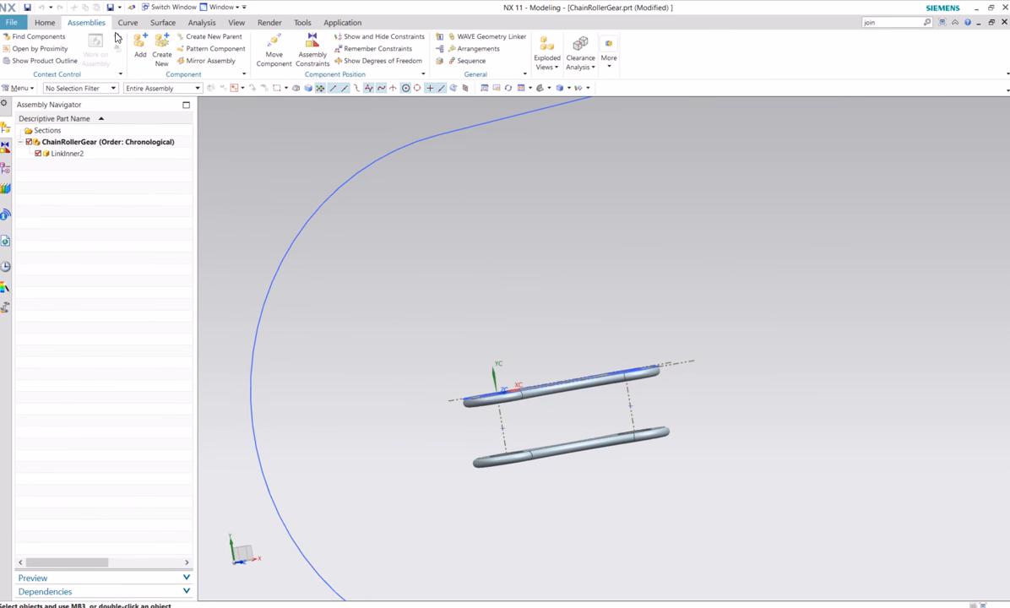
pyautogui.click(313, 49)
pyautogui.click(145, 138)
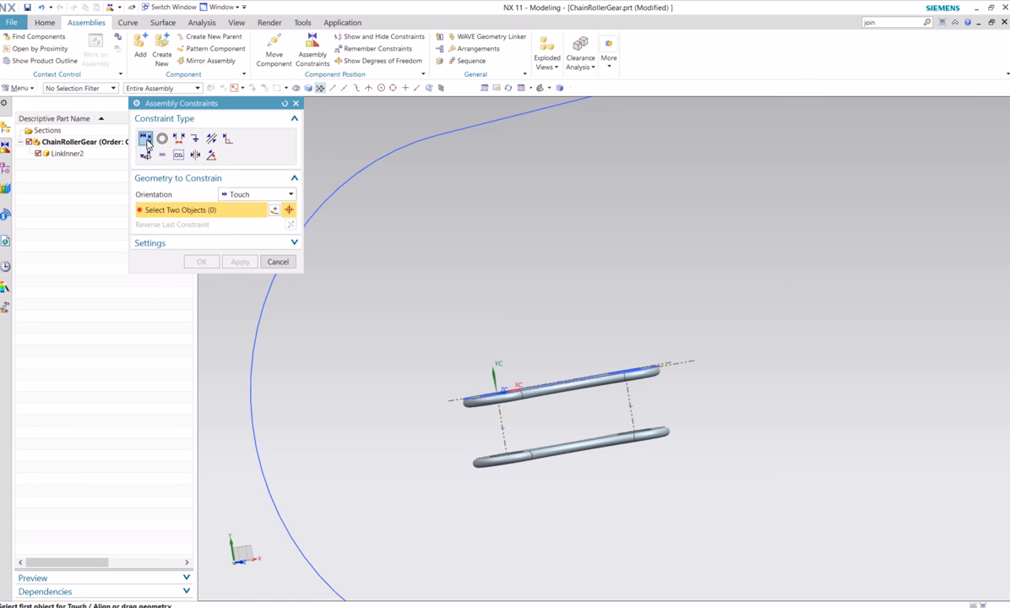
pyautogui.scroll(2, 538, 470)
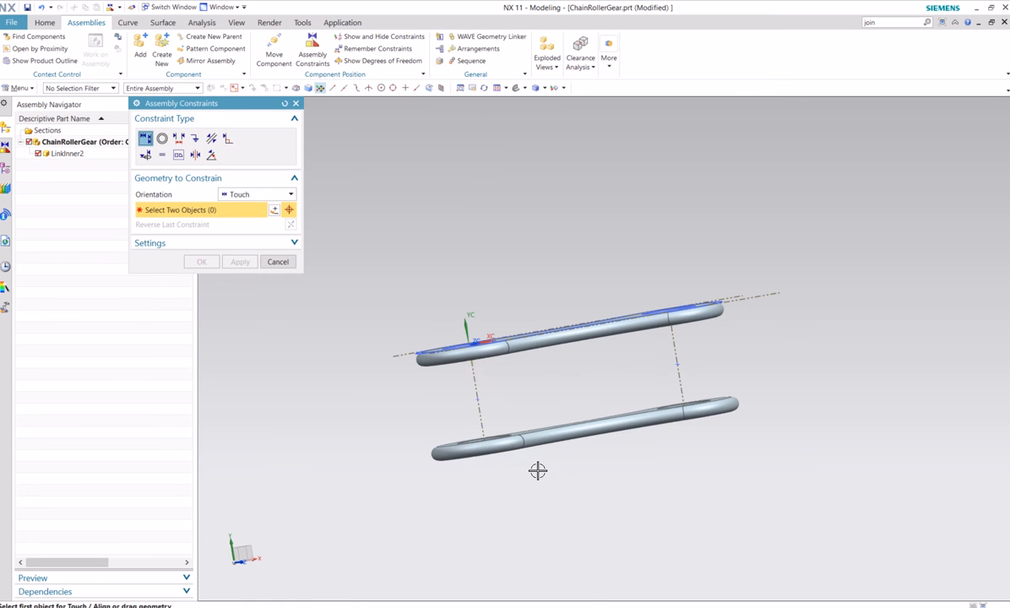
pyautogui.click(479, 399)
pyautogui.click(540, 414)
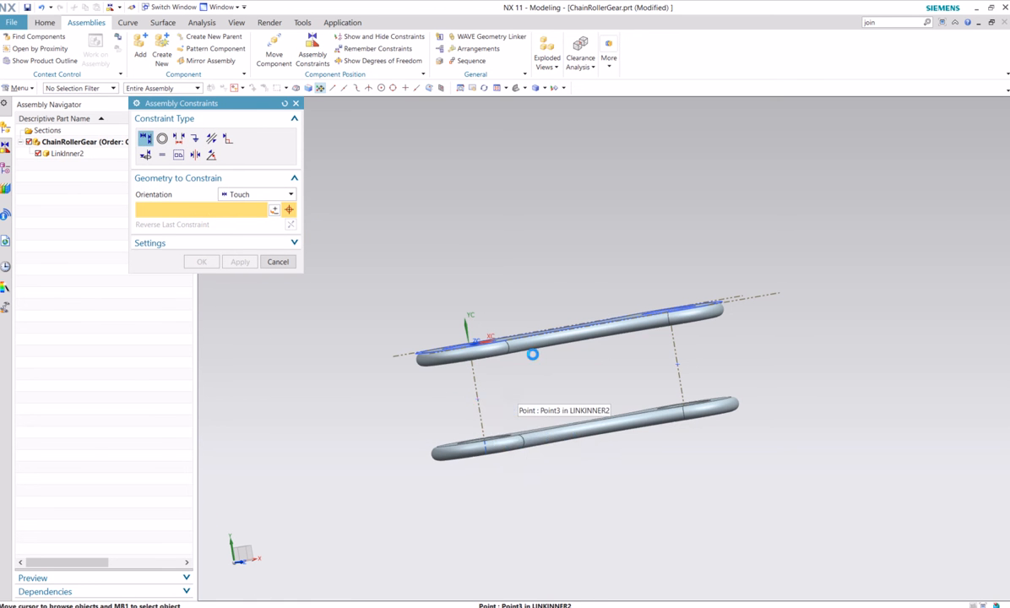
pyautogui.scroll(-3, 503, 229)
pyautogui.keyDown('shift'); pyautogui.moveTo(503, 230); pyautogui.dragTo(552, 323, button='middle'); pyautogui.keyUp('shift')
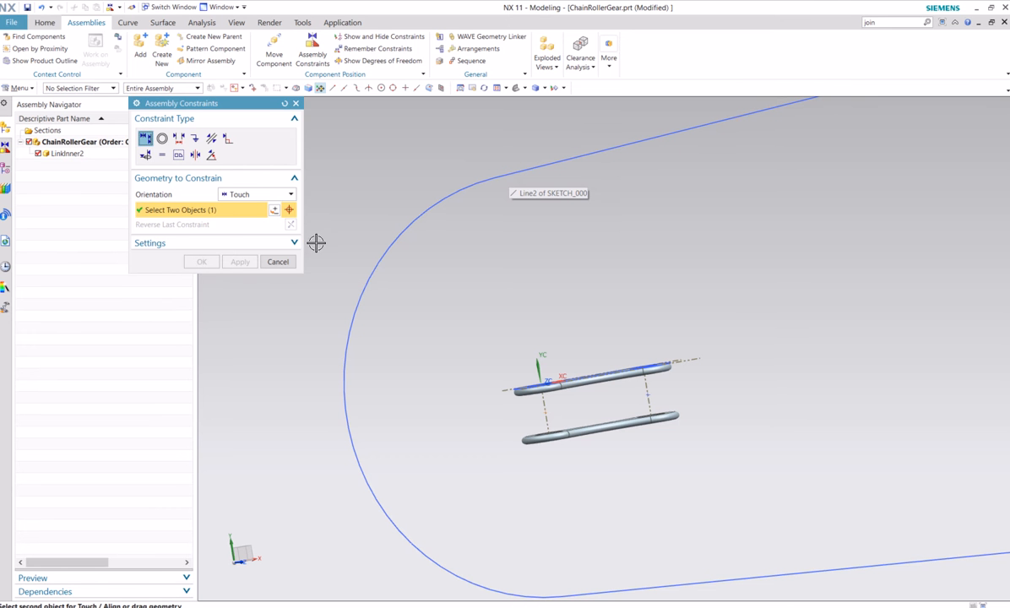
pyautogui.click(285, 259)
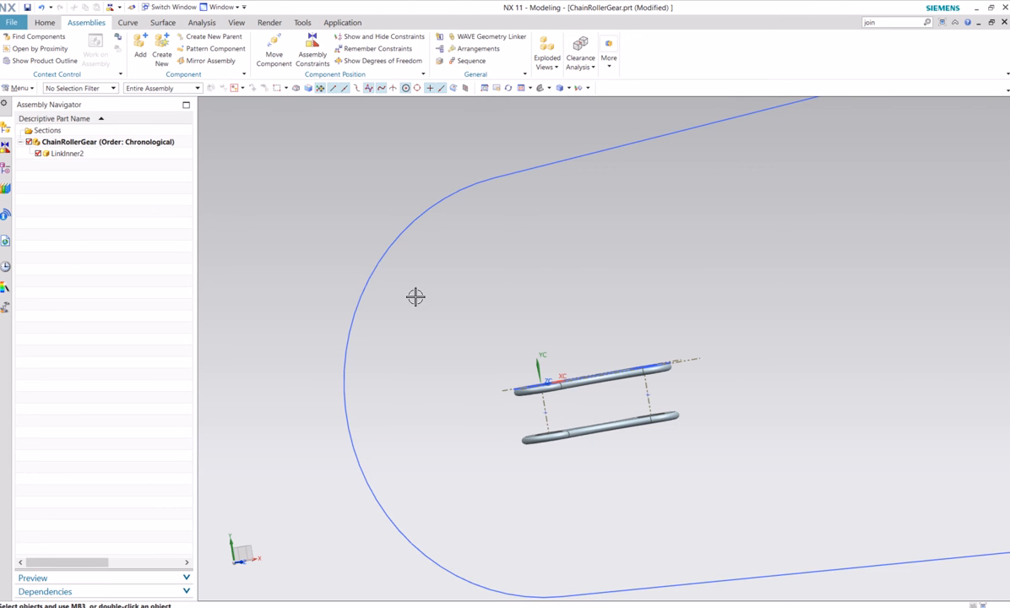
# Open the chain path sketch SKETCH_000 for editing
pyautogui.scroll(-5, 620, 289)
pyautogui.keyDown('shift'); pyautogui.moveTo(744, 276); pyautogui.dragTo(550, 314, button='middle'); pyautogui.keyUp('shift')
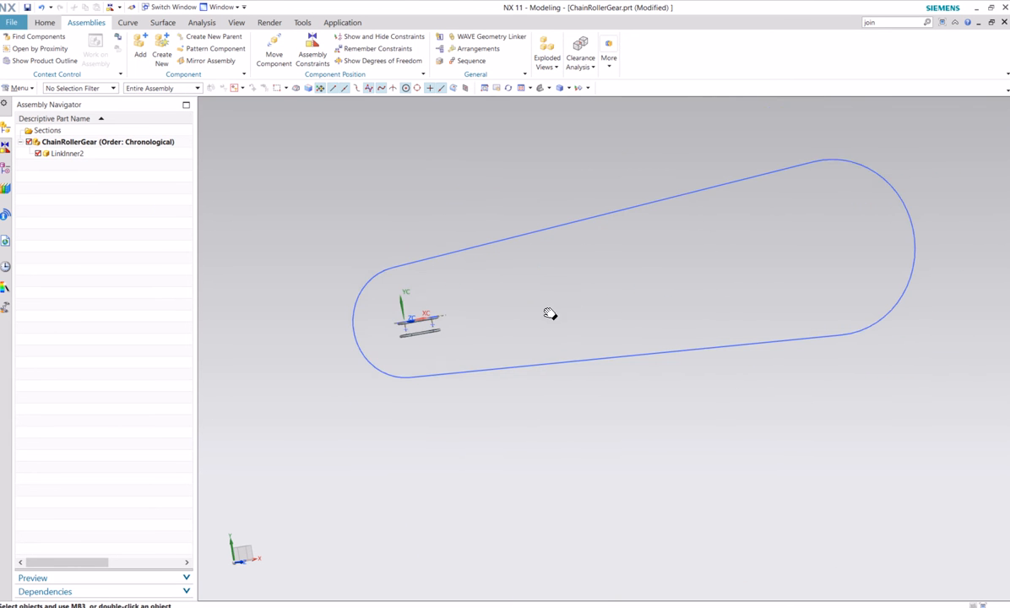
pyautogui.scroll(3, 636, 266)
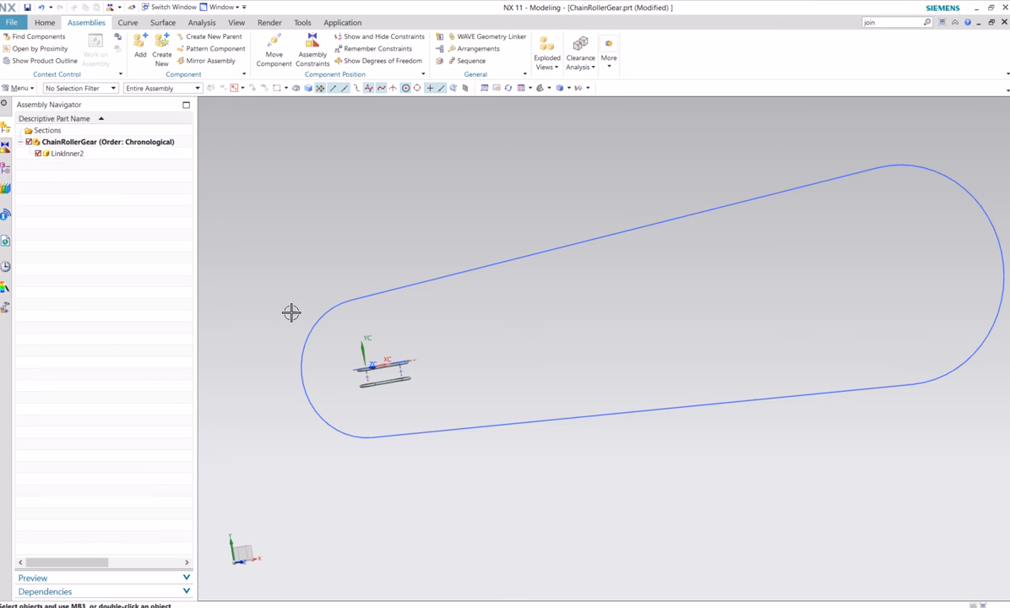
pyautogui.click(5, 171)
pyautogui.click(59, 180)
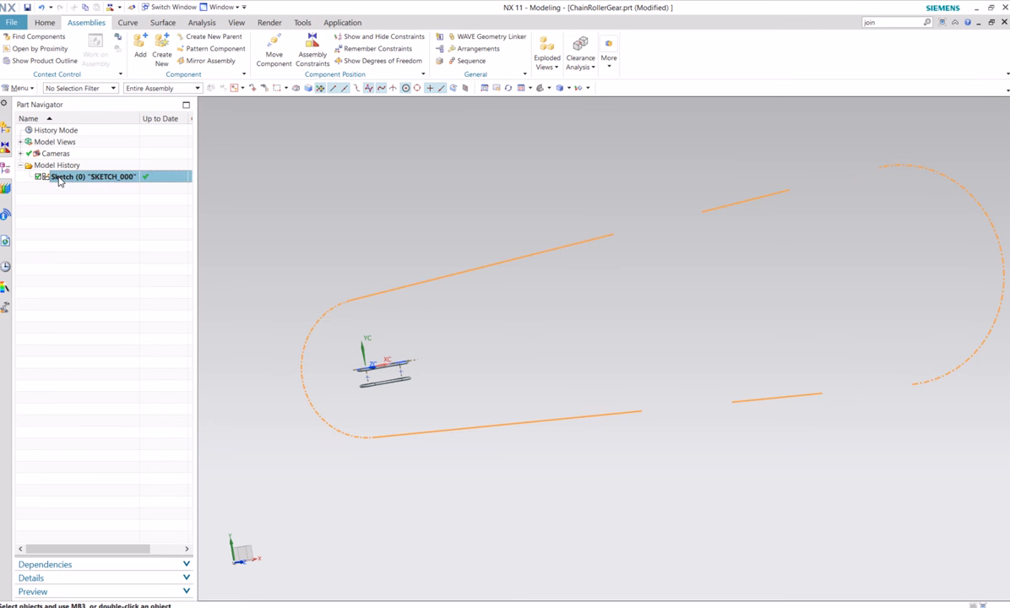
pyautogui.rightClick(59, 180)
pyautogui.click(80, 208)
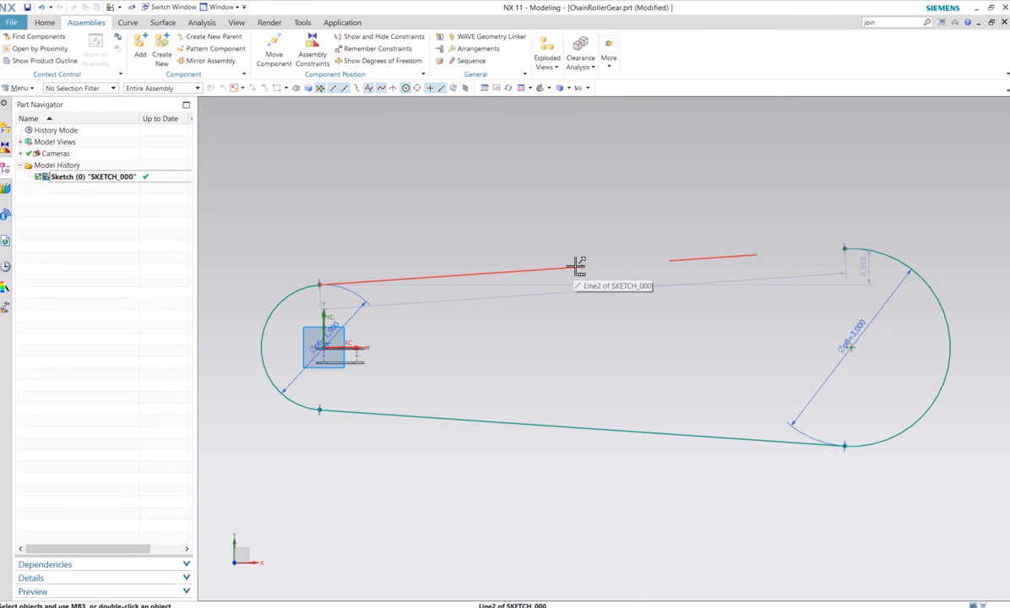
# Join the four tangent curves of the chain path into a single curve and hide the original sketch
pyautogui.click(127, 23)
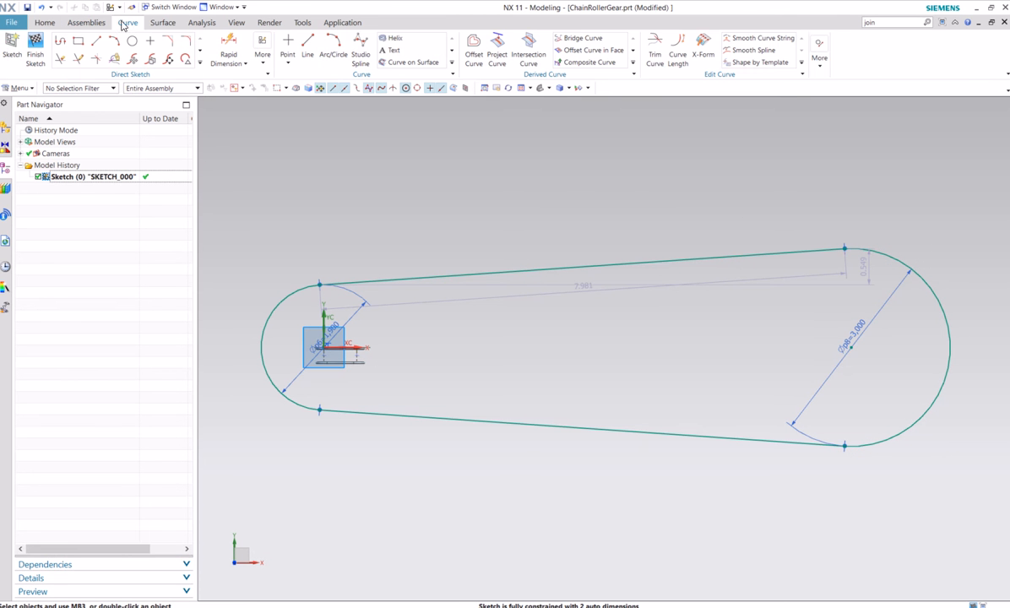
pyautogui.click(819, 66)
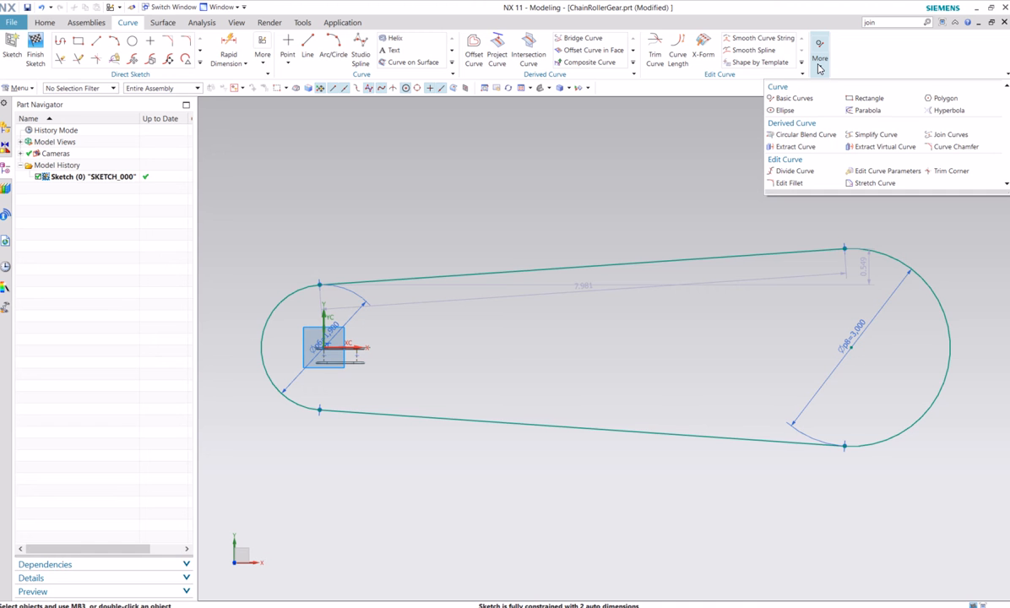
pyautogui.click(976, 139)
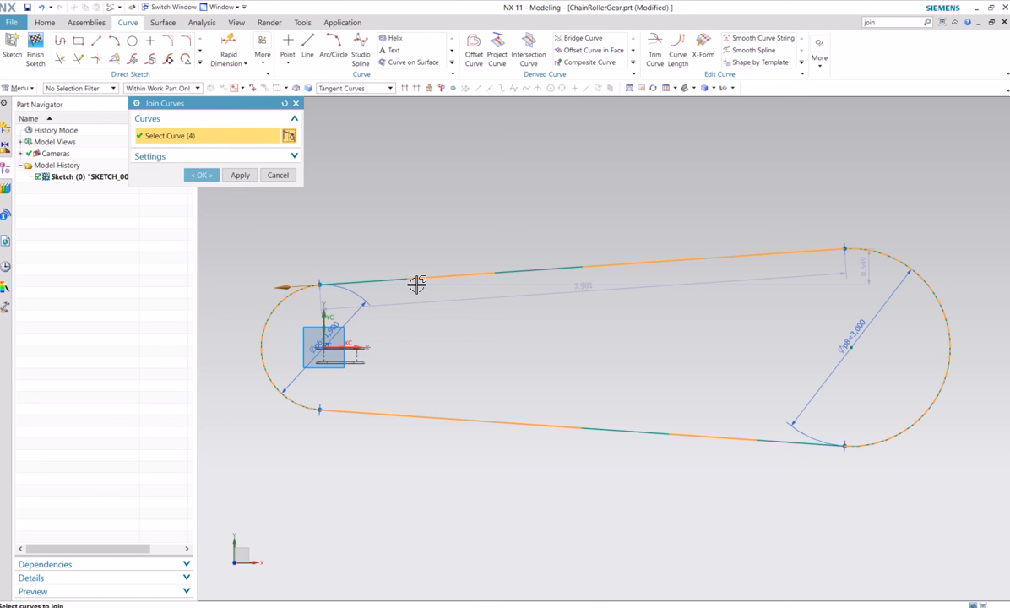
pyautogui.click(203, 176)
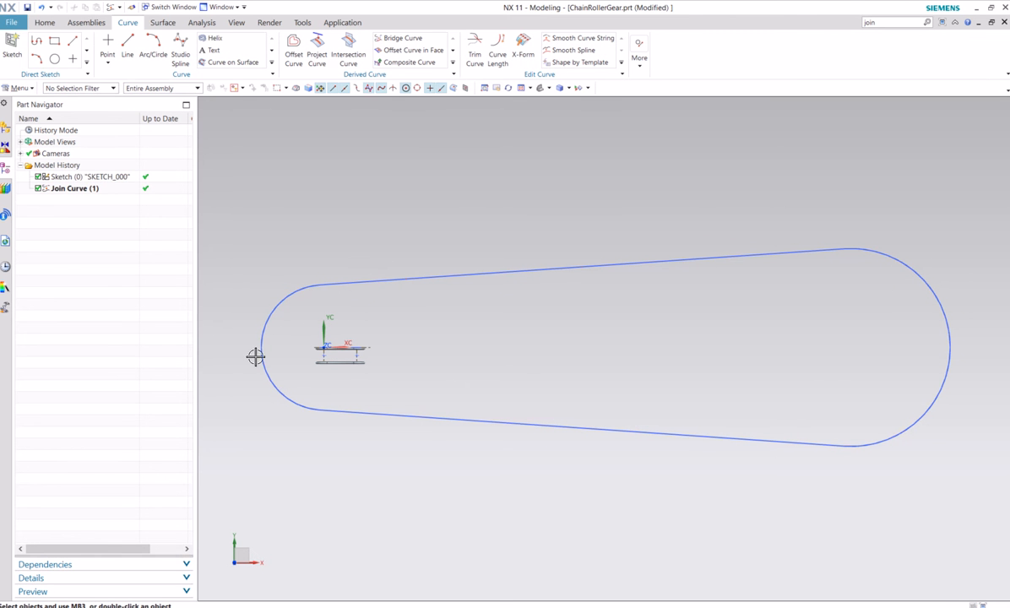
pyautogui.rightClick(100, 178)
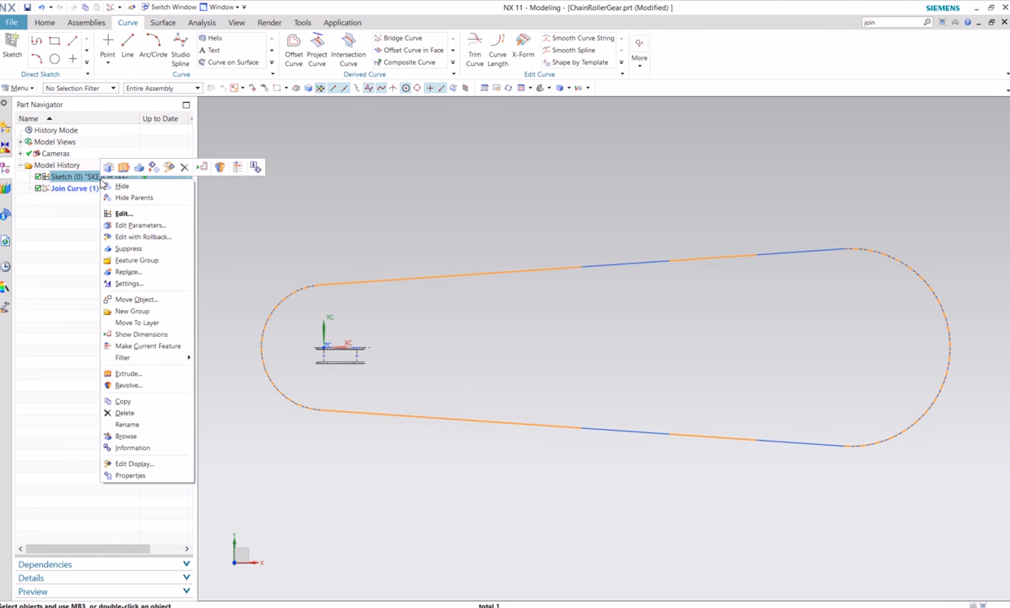
pyautogui.click(122, 195)
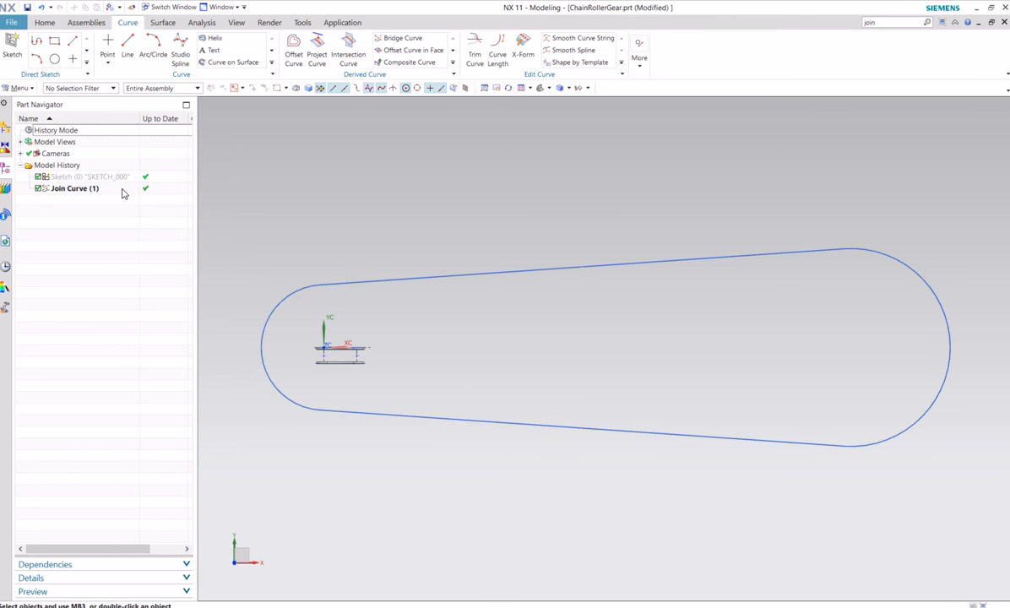
# Add a Touch assembly constraint between the midpoint at the link's origin-side holes and the joined chain path curve
pyautogui.click(5, 127)
pyautogui.scroll(3, 473, 355)
pyautogui.scroll(-1, 515, 331)
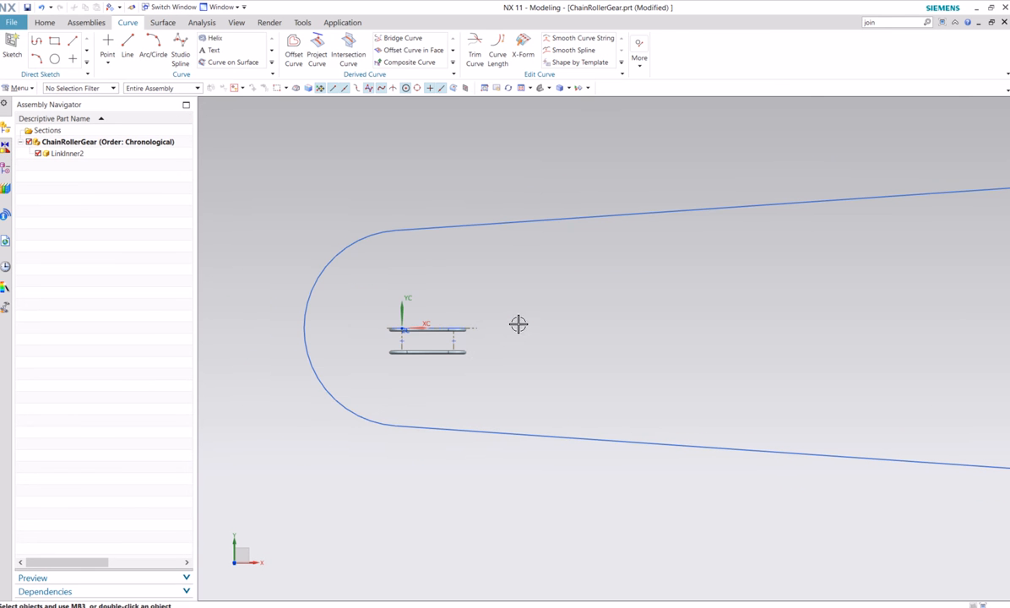
pyautogui.scroll(-1, 505, 397)
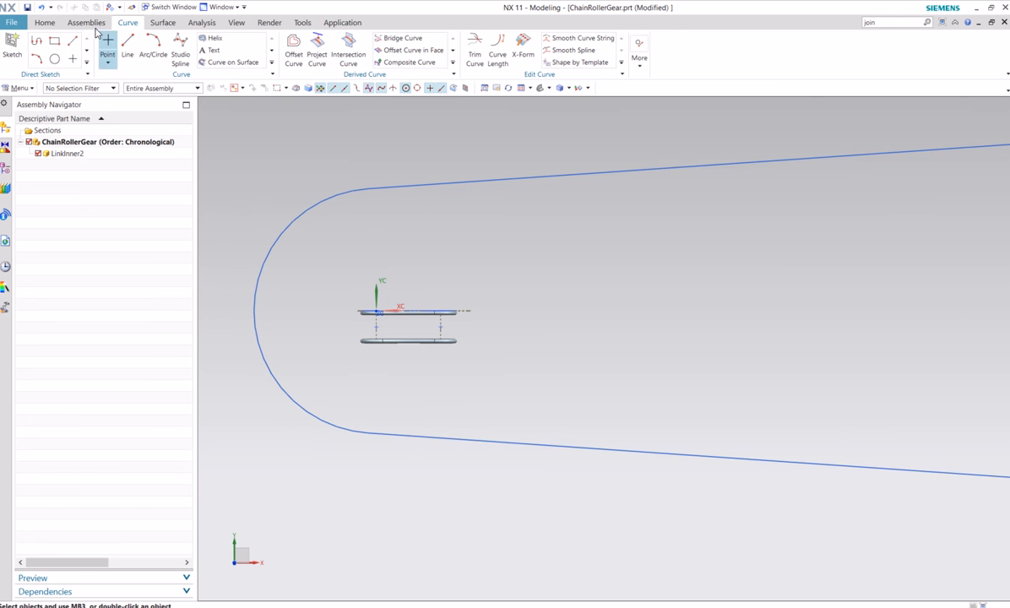
pyautogui.click(54, 25)
pyautogui.click(86, 22)
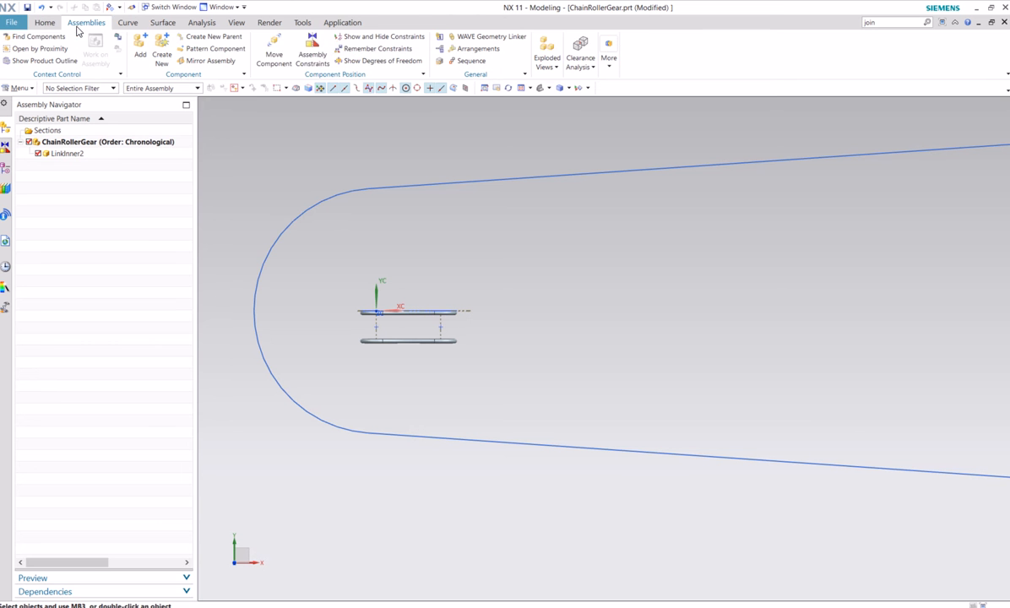
pyautogui.click(310, 49)
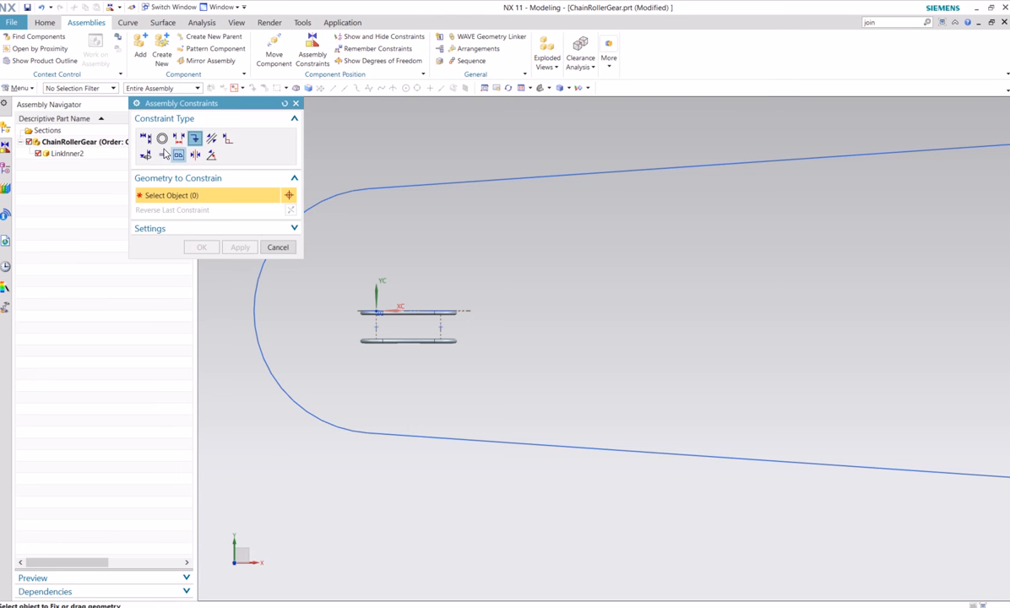
pyautogui.click(145, 137)
pyautogui.scroll(3, 381, 342)
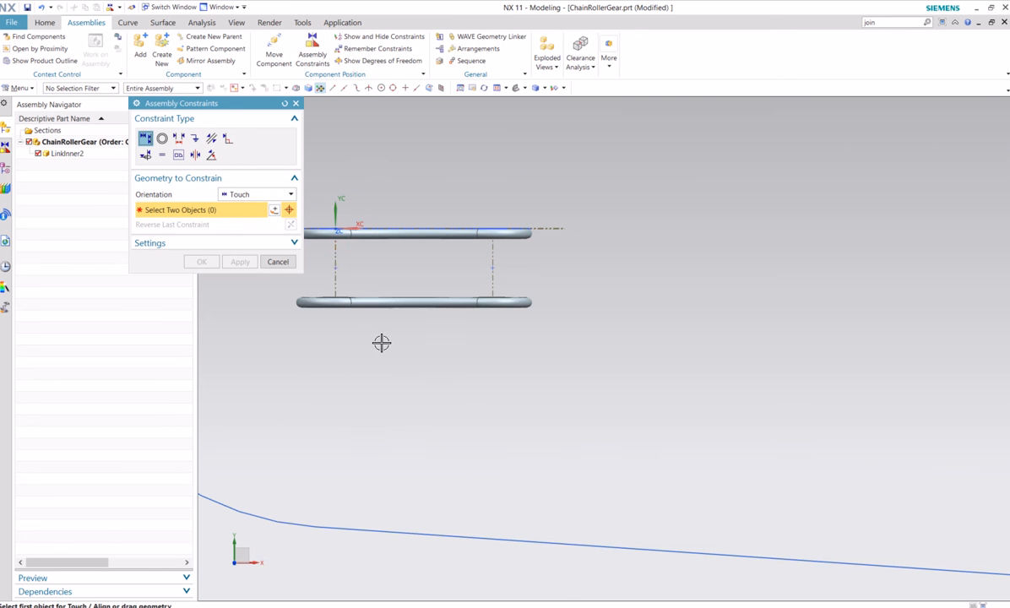
pyautogui.click(336, 271)
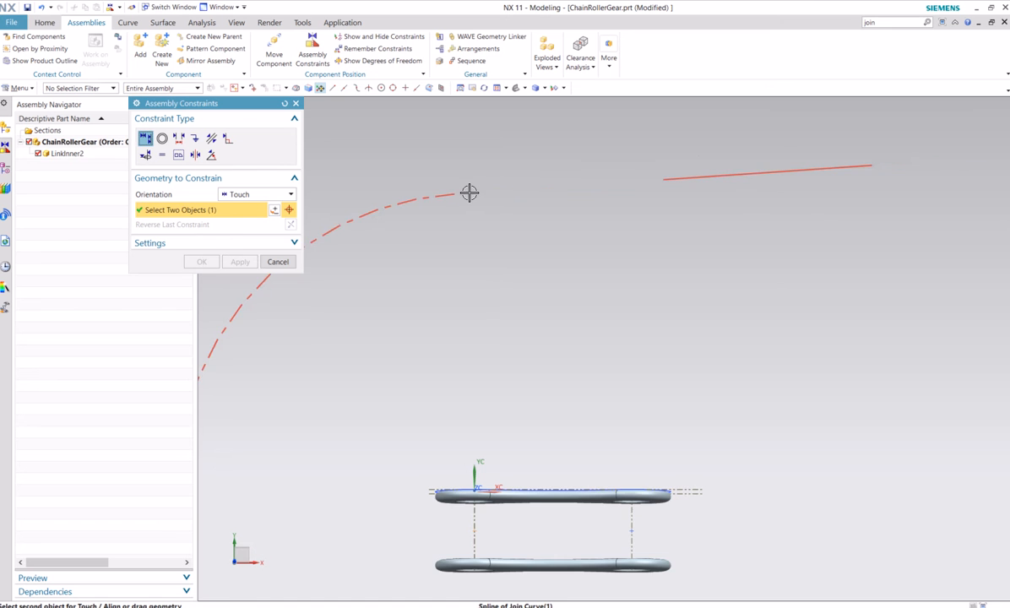
pyautogui.click(469, 193)
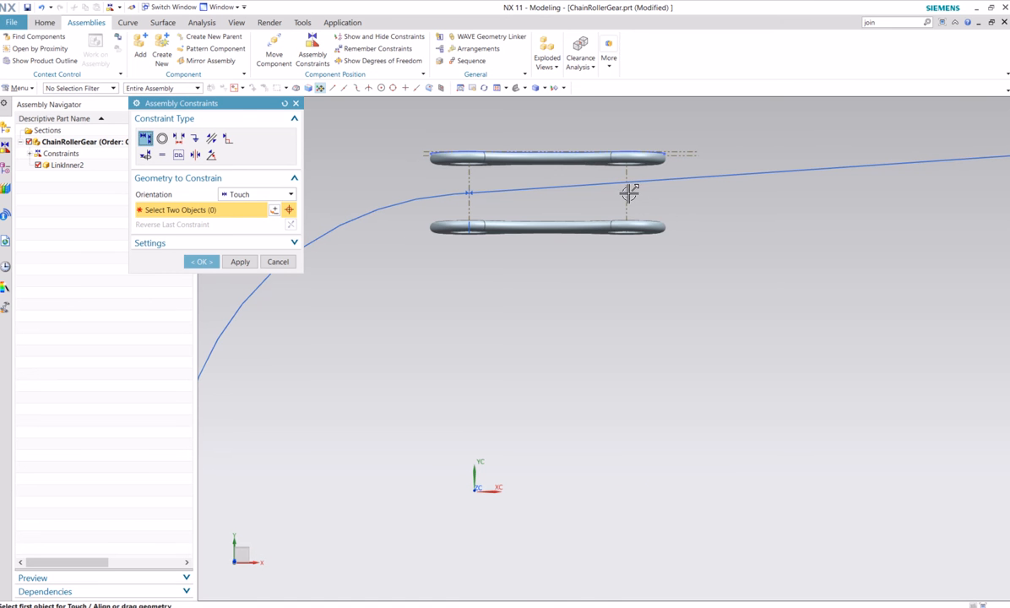
# Add a second Touch constraint between the midpoint at the link's far-end holes and the chain path, and accept the constraints
pyautogui.scroll(3, 630, 194)
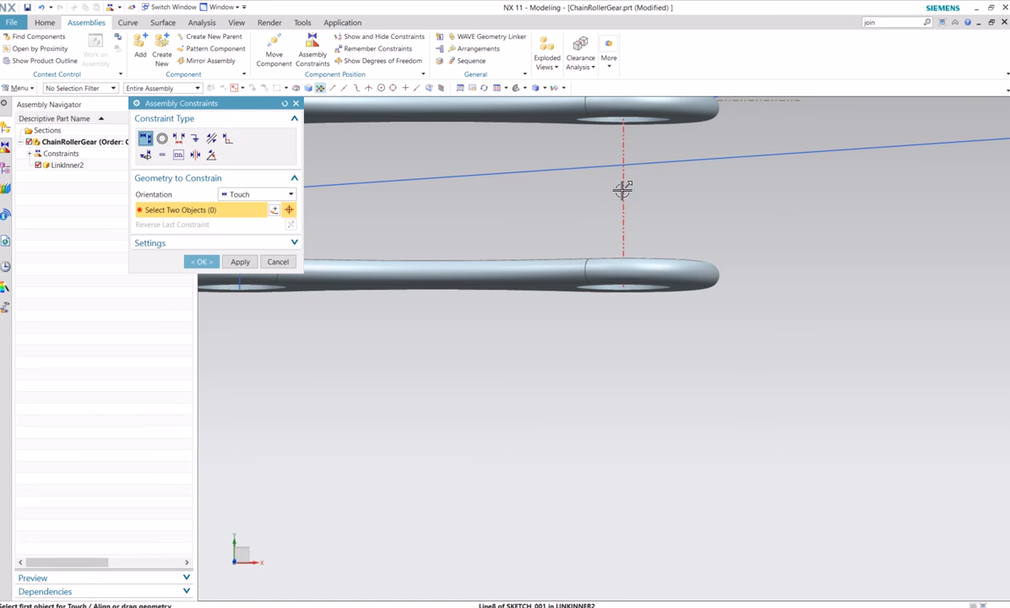
pyautogui.click(625, 190)
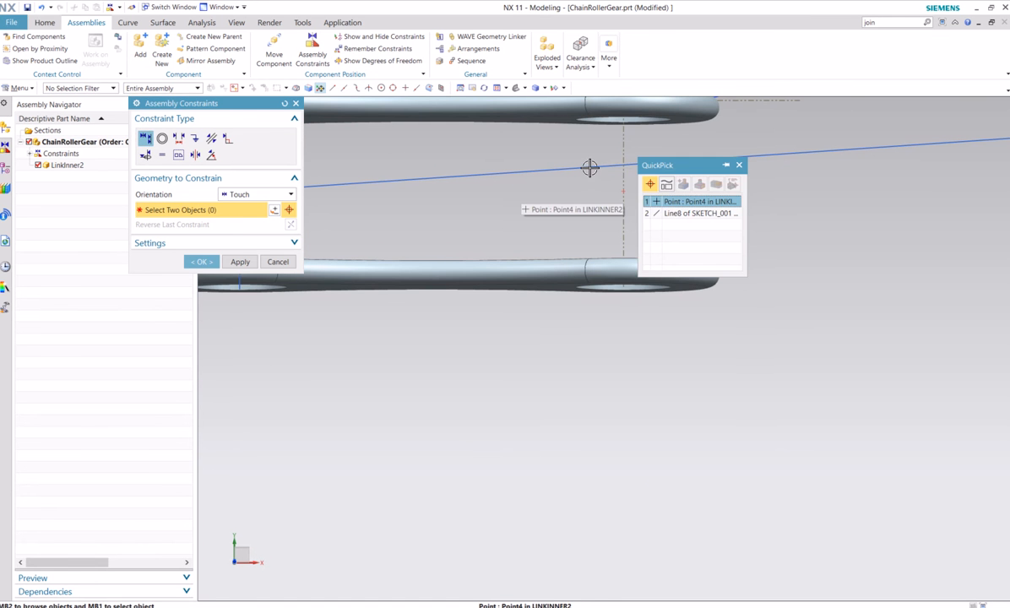
pyautogui.click(702, 202)
pyautogui.click(592, 167)
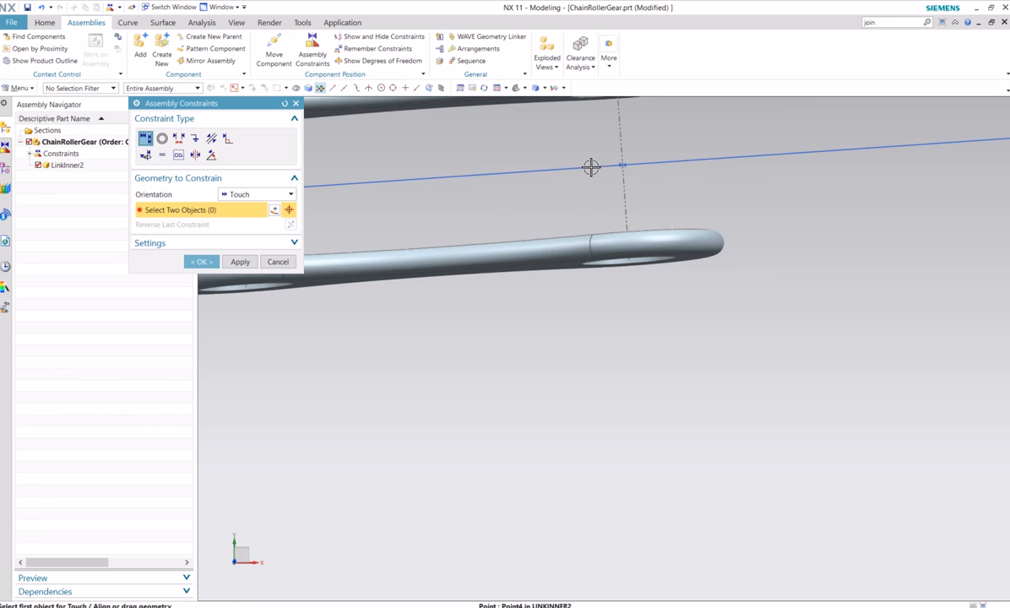
pyautogui.scroll(2, 563, 376)
pyautogui.keyDown('shift'); pyautogui.moveTo(512, 356); pyautogui.dragTo(656, 463, button='middle'); pyautogui.keyUp('shift')
pyautogui.scroll(-5, 592, 407)
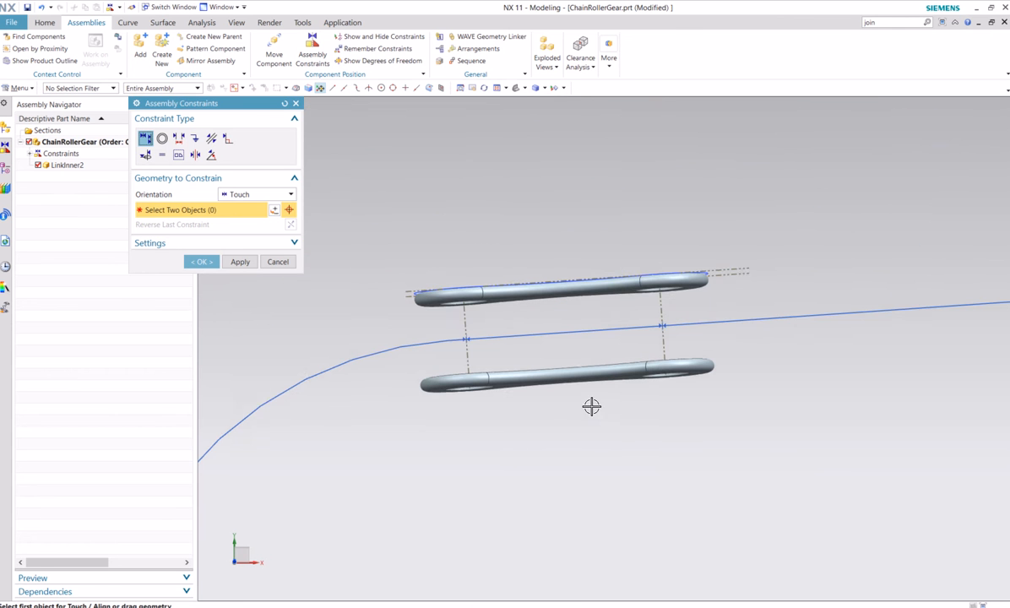
pyautogui.keyDown('shift'); pyautogui.moveTo(584, 442); pyautogui.dragTo(585, 431, button='middle'); pyautogui.keyUp('shift')
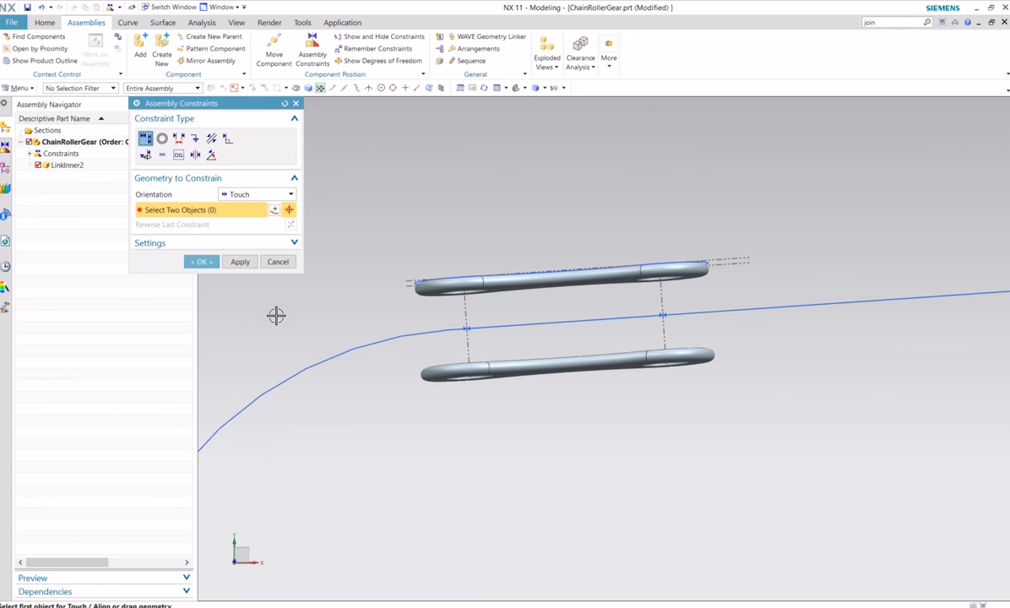
pyautogui.click(201, 262)
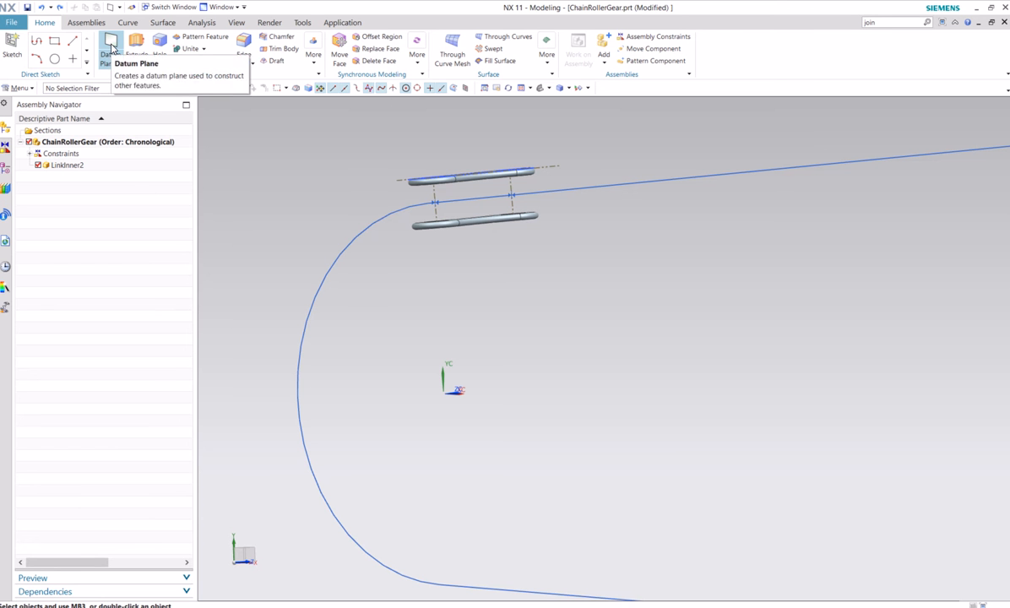
# Create a datum plane on the XC-YC plane at 0 in distance from the WCS
pyautogui.click(110, 47)
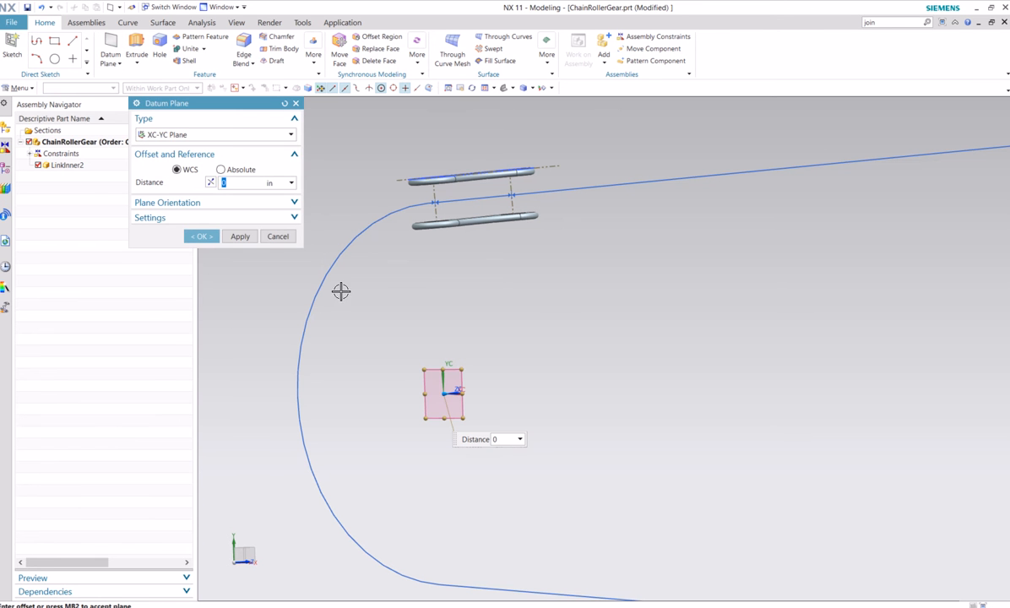
pyautogui.click(218, 135)
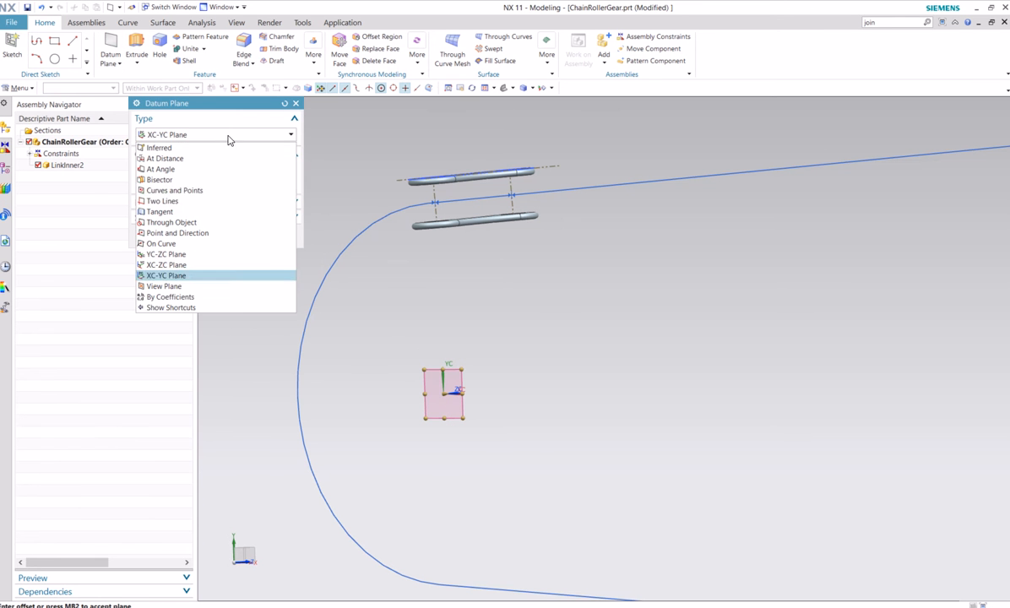
pyautogui.click(191, 281)
pyautogui.moveTo(603, 376); pyautogui.dragTo(574, 371, button='middle')
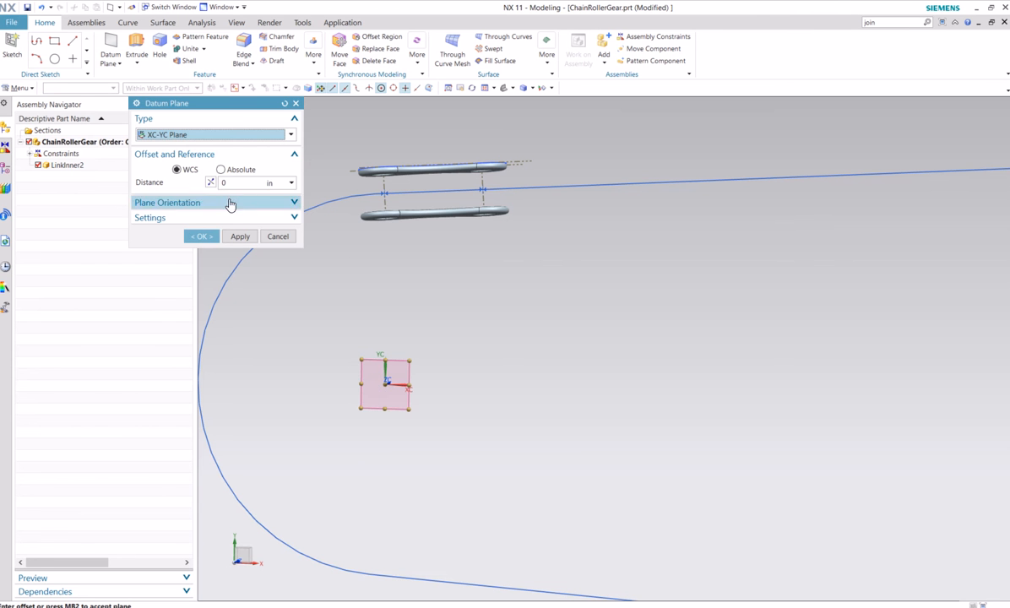
pyautogui.click(200, 236)
pyautogui.moveTo(409, 315); pyautogui.dragTo(444, 320, button='middle')
# Add a Parallel assembly constraint between the XC-YC datum plane and the flat face of LinkInner2
pyautogui.click(86, 22)
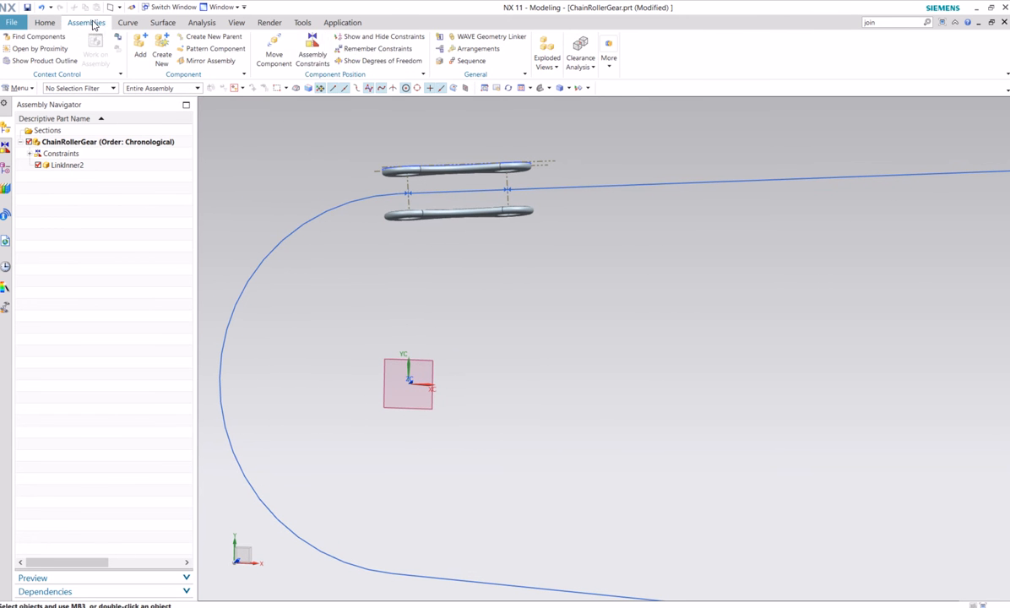
pyautogui.click(314, 52)
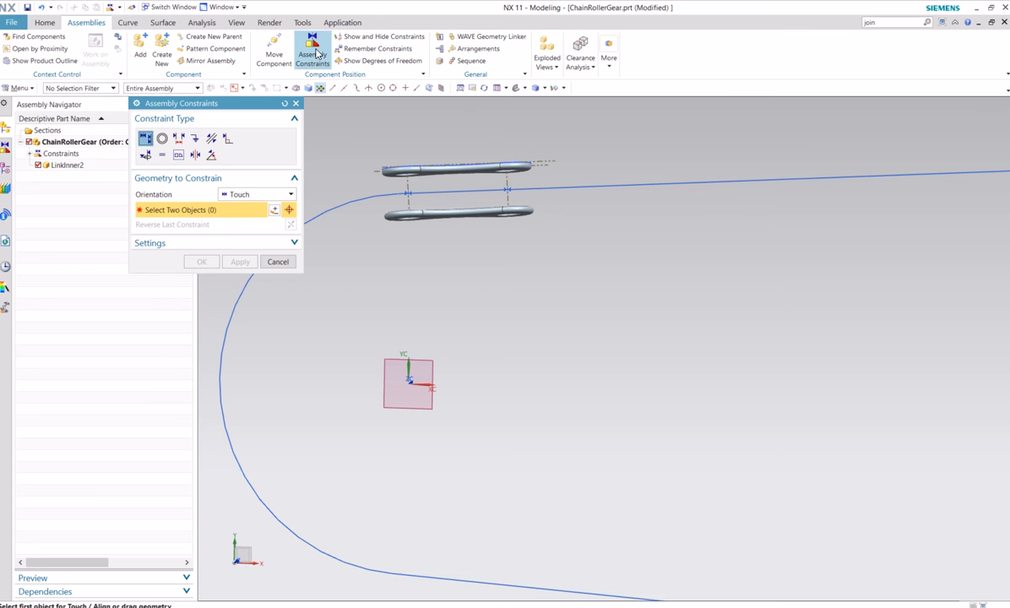
pyautogui.click(211, 140)
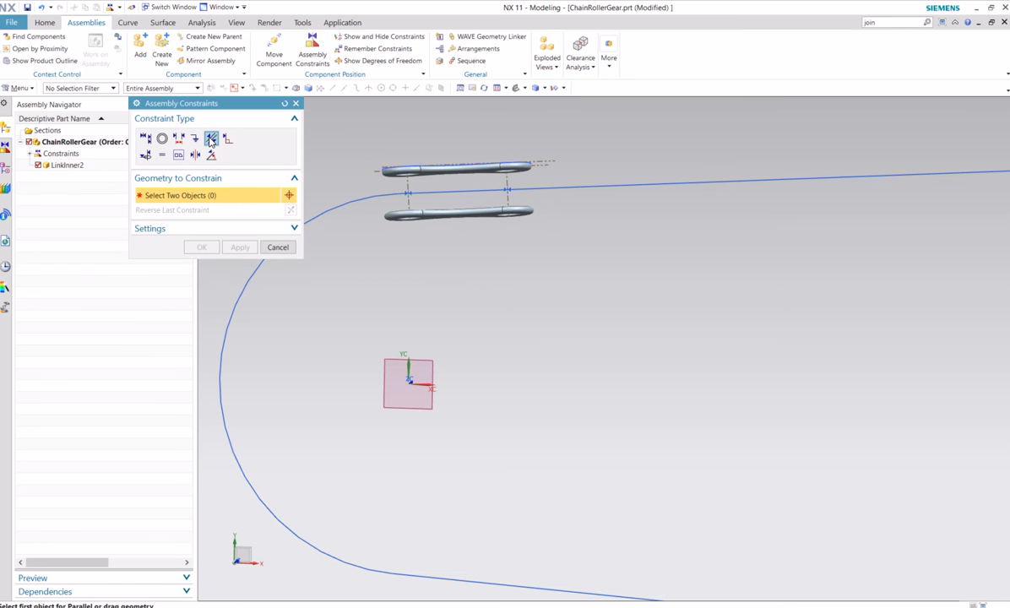
pyautogui.click(392, 362)
pyautogui.moveTo(473, 314); pyautogui.dragTo(451, 249, button='middle')
pyautogui.click(448, 240)
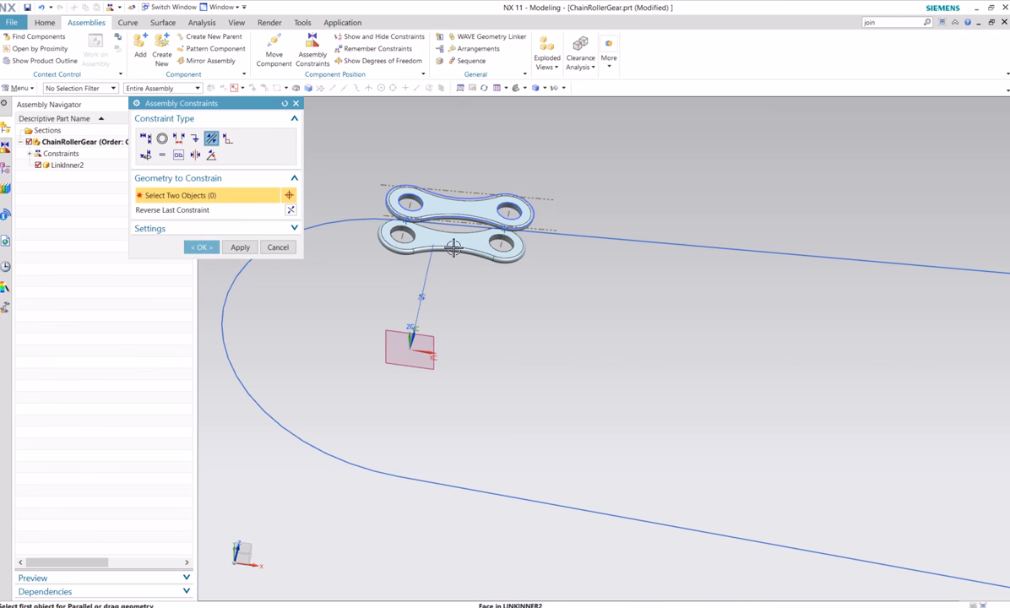
pyautogui.moveTo(528, 316); pyautogui.dragTo(530, 370, button='middle')
pyautogui.click(210, 248)
# Move LinkInner2 dynamically a short way along the upper run of the chain path and save the assembly
pyautogui.scroll(-2, 545, 326)
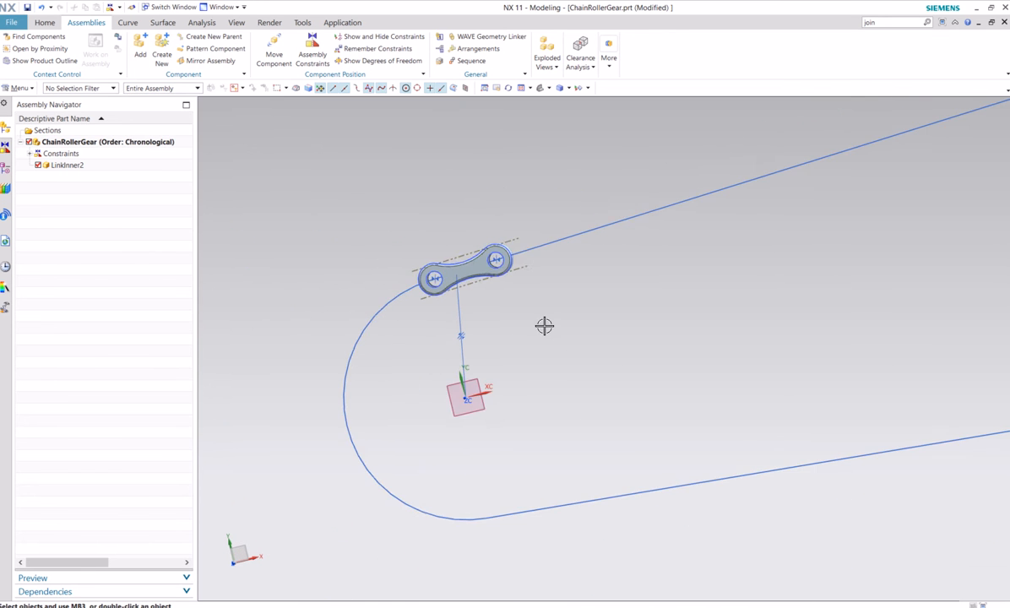
pyautogui.scroll(-4, 545, 326)
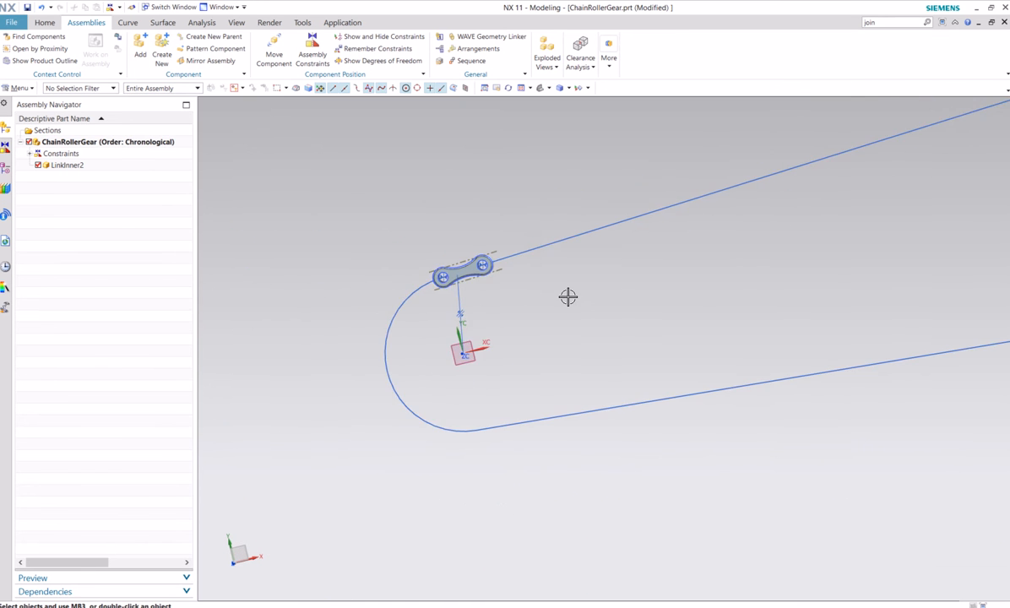
pyautogui.keyDown('shift'); pyautogui.moveTo(595, 296); pyautogui.dragTo(500, 321, button='middle'); pyautogui.keyUp('shift')
pyautogui.rightClick(384, 272)
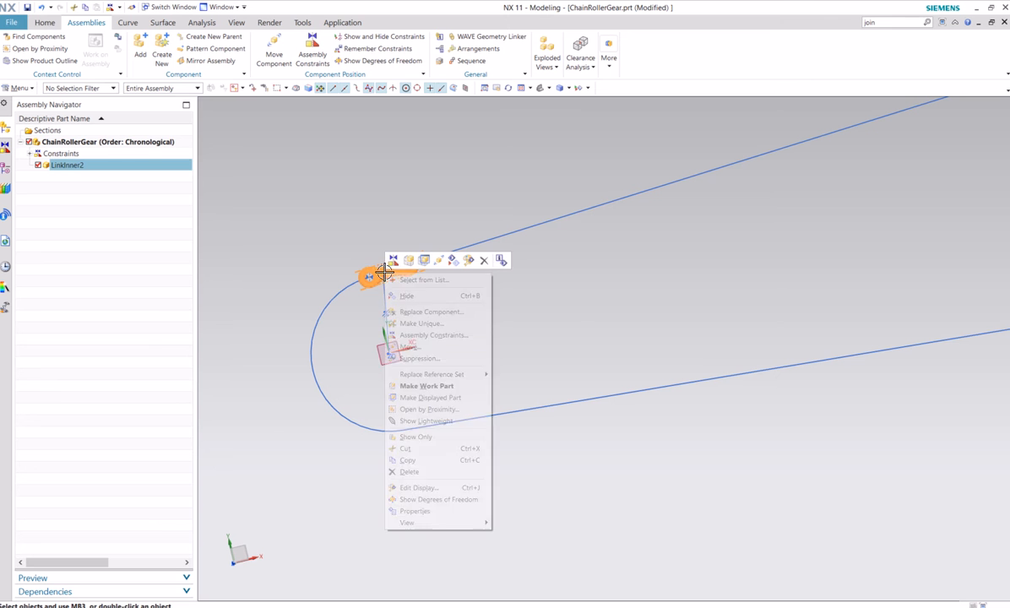
pyautogui.click(410, 346)
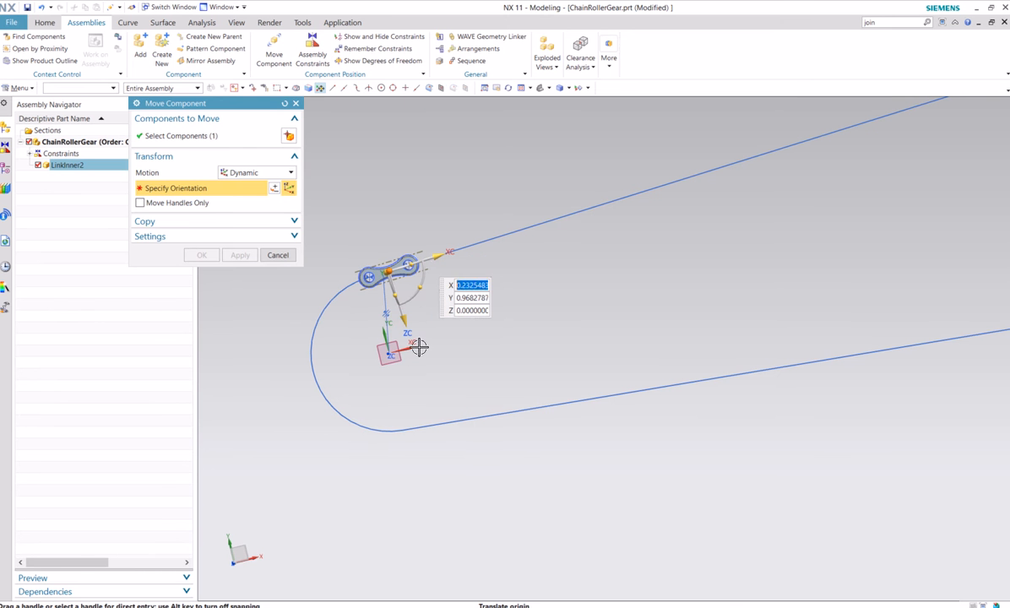
pyautogui.moveTo(439, 255); pyautogui.dragTo(455, 282)
pyautogui.click(215, 255)
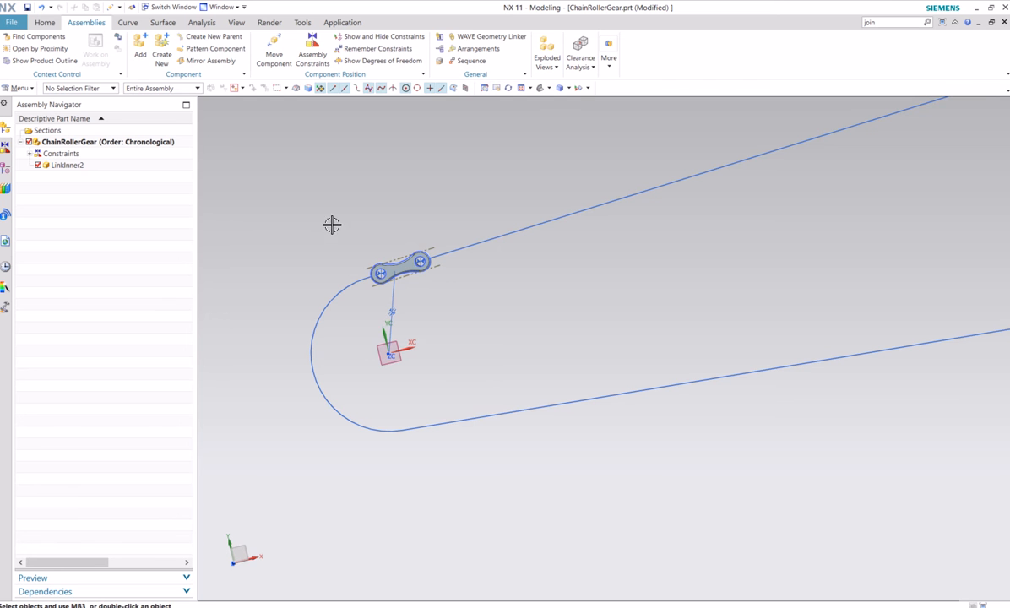
pyautogui.moveTo(331, 223); pyautogui.dragTo(408, 264, button='middle')
pyautogui.scroll(4, 408, 264)
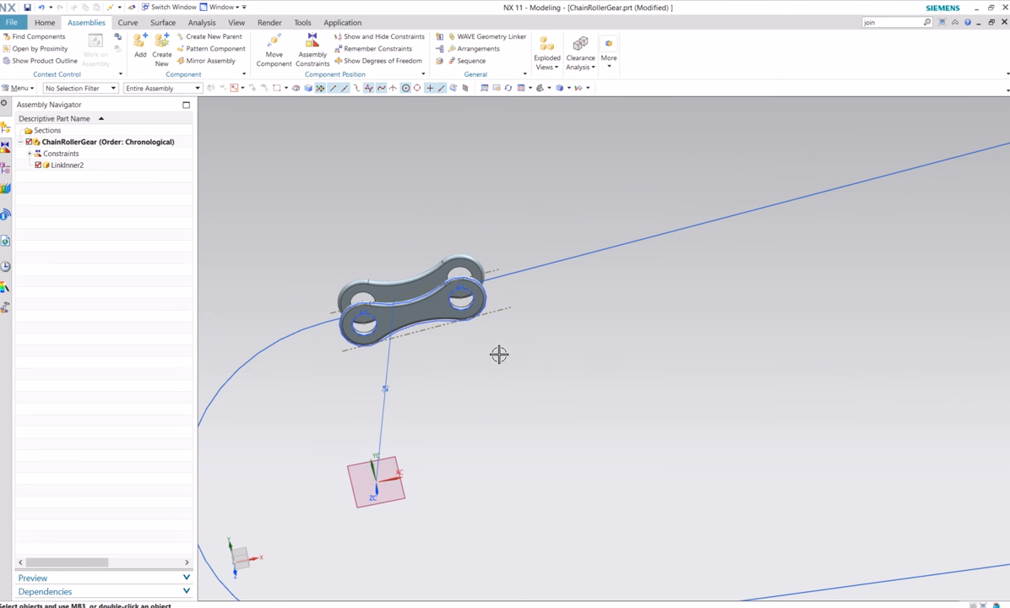
pyautogui.click(25, 7)
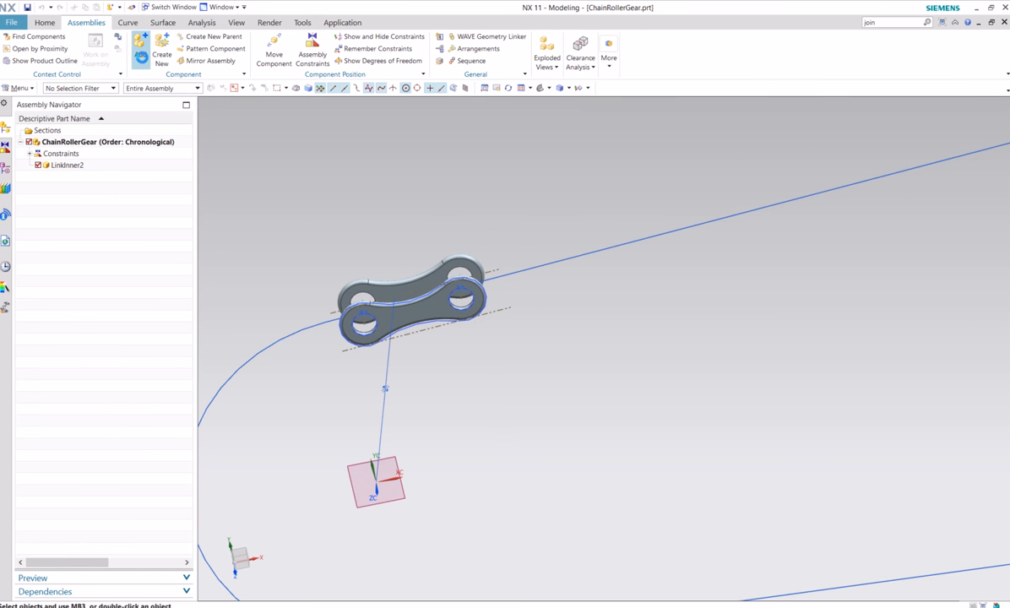
# Add the LinkRealInner part from the Chain folder as a component, positioned By Constraints with the Entire Part reference set
pyautogui.click(141, 46)
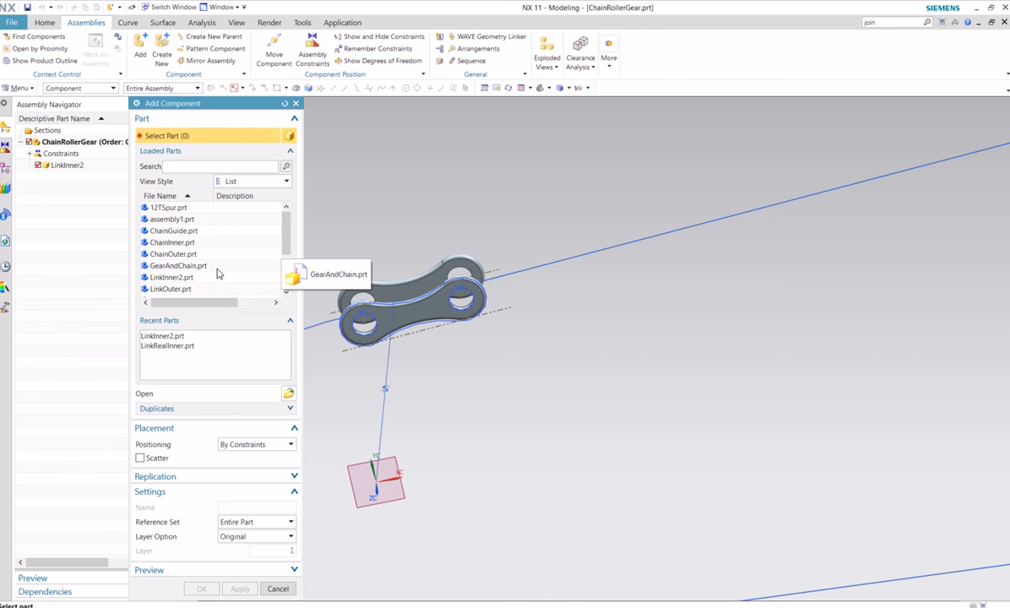
pyautogui.scroll(-2, 290, 238)
pyautogui.click(288, 393)
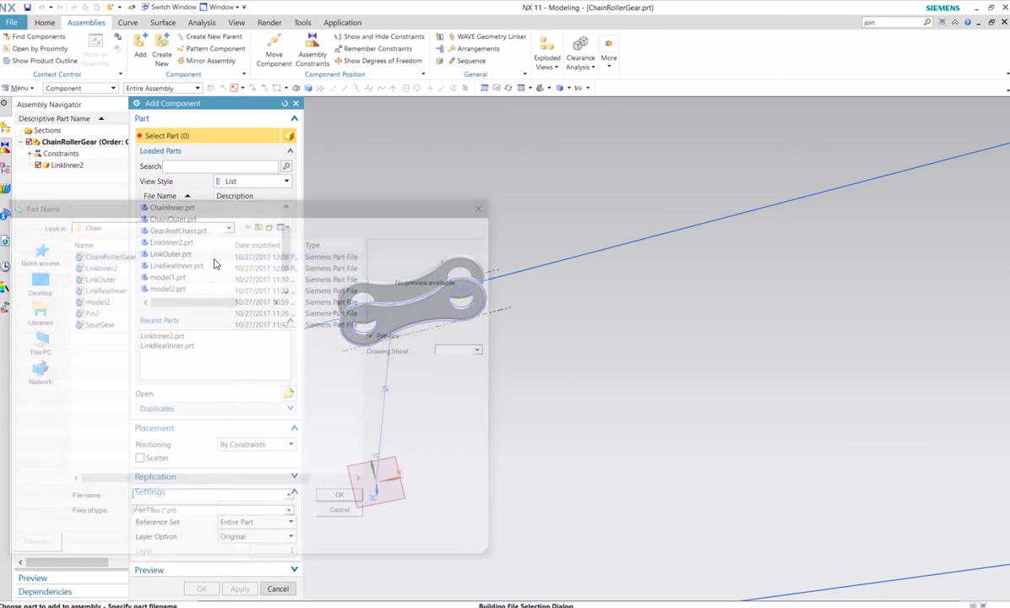
pyautogui.click(116, 288)
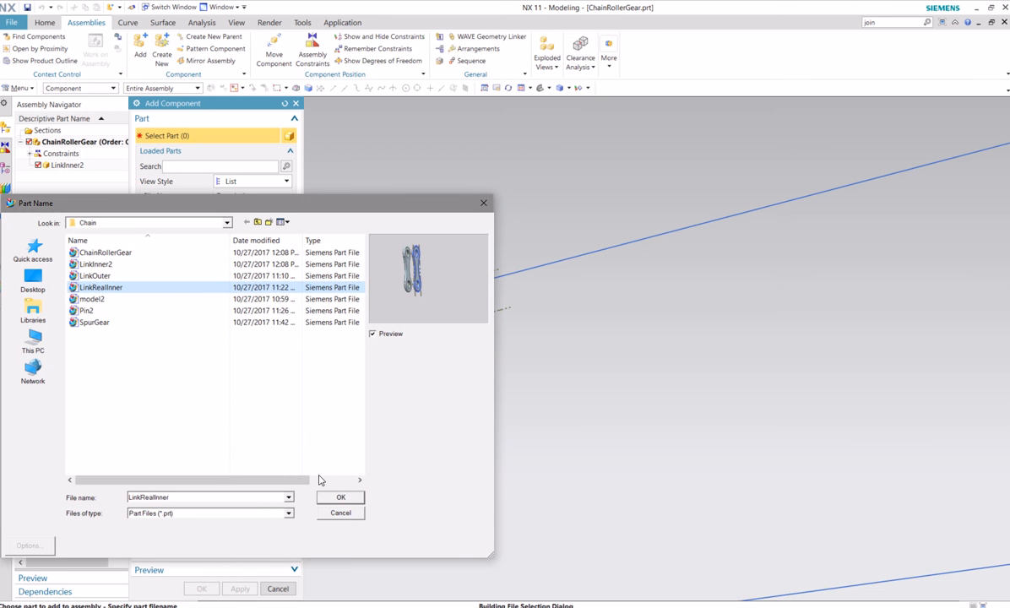
pyautogui.click(352, 500)
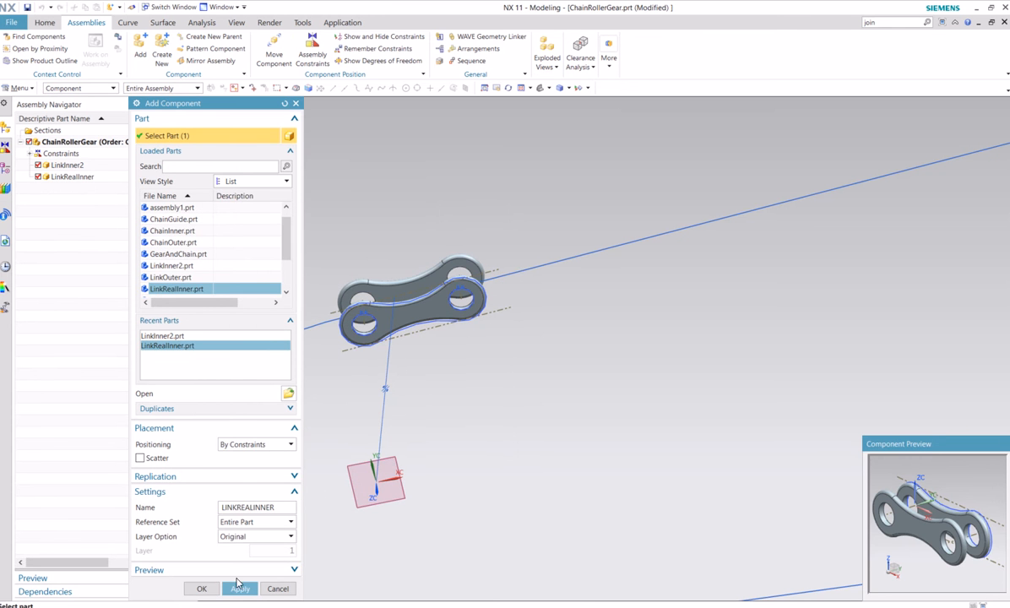
pyautogui.click(201, 588)
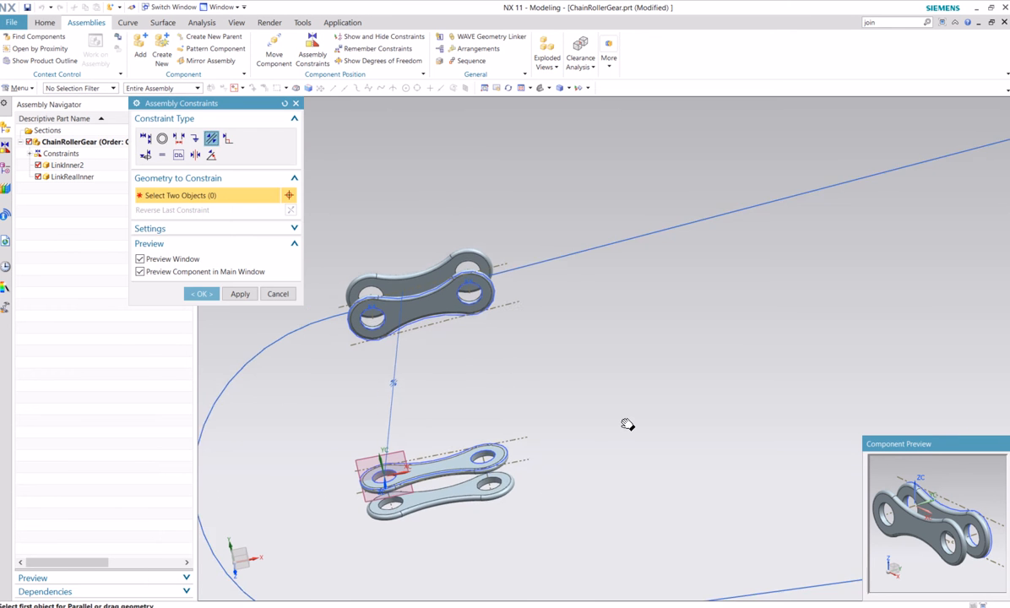
# Add a Parallel constraint between the XC-YC datum plane and the flat face of LinkRealInner
pyautogui.keyDown('shift'); pyautogui.moveTo(628, 425); pyautogui.dragTo(657, 396, button='middle'); pyautogui.keyUp('shift')
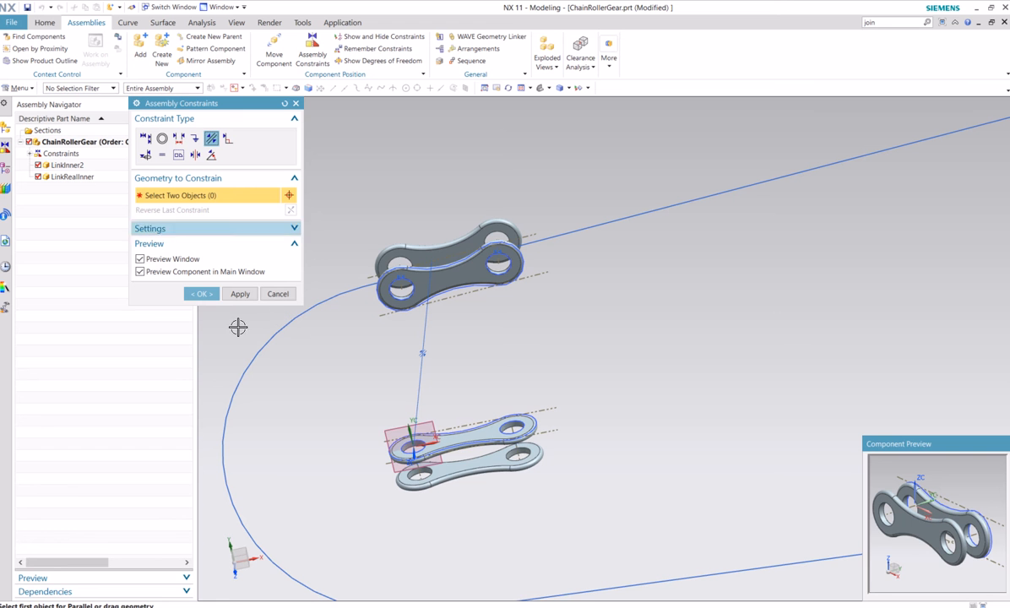
pyautogui.click(407, 429)
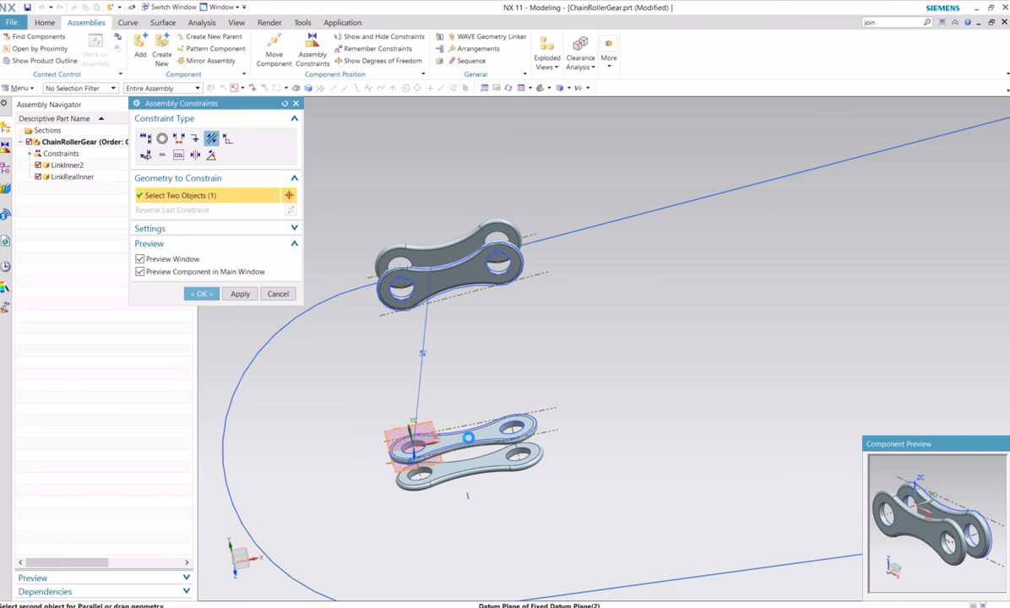
pyautogui.click(468, 437)
# Add Touch constraints between the midpoints at both hole ends of LinkRealInner and the joined chain path curve
pyautogui.click(145, 138)
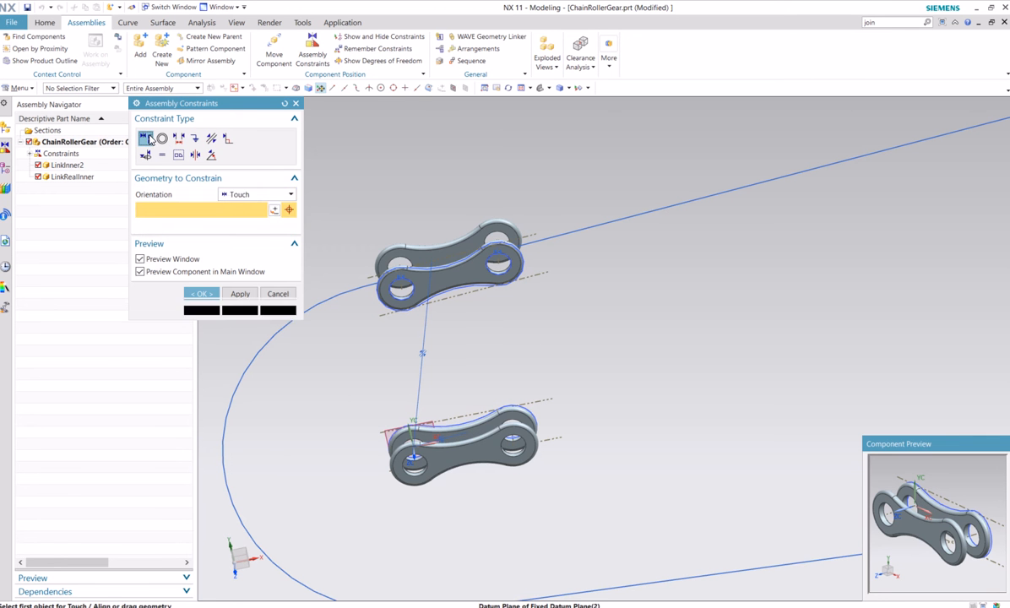
pyautogui.moveTo(514, 390); pyautogui.dragTo(533, 442, button='middle')
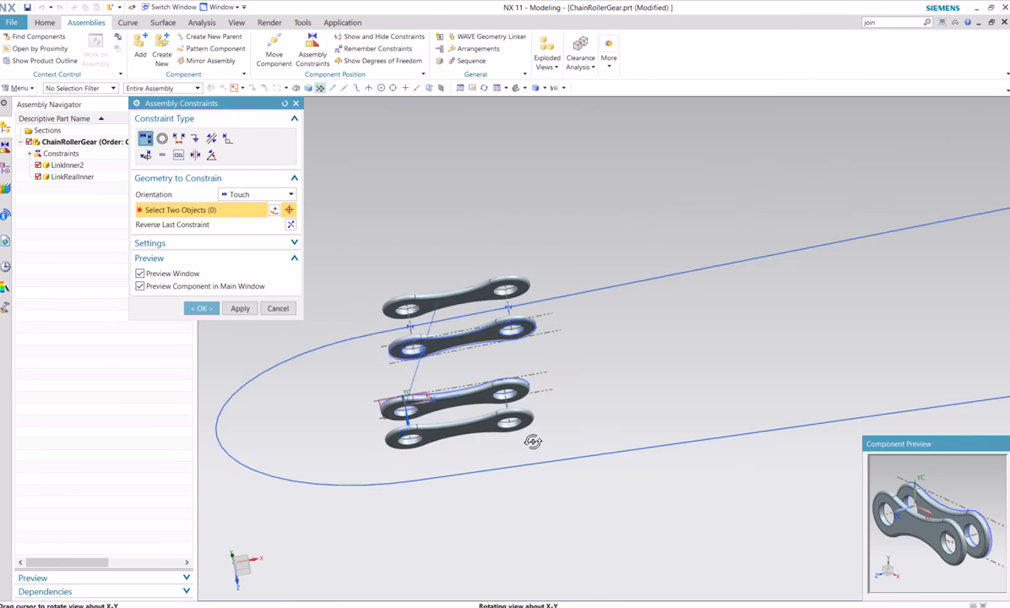
pyautogui.scroll(-3, 513, 416)
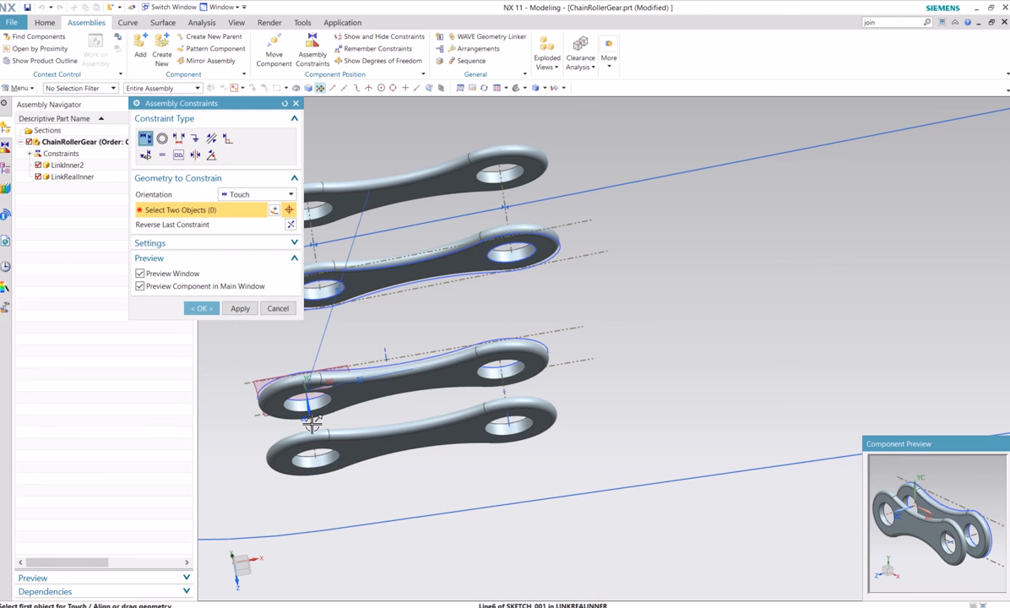
pyautogui.click(309, 415)
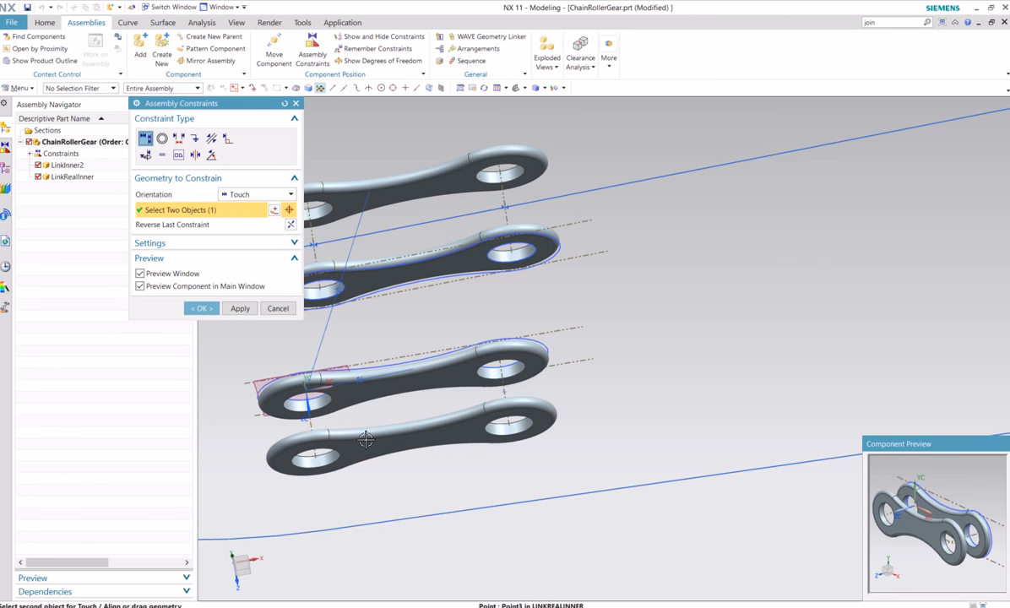
pyautogui.click(622, 181)
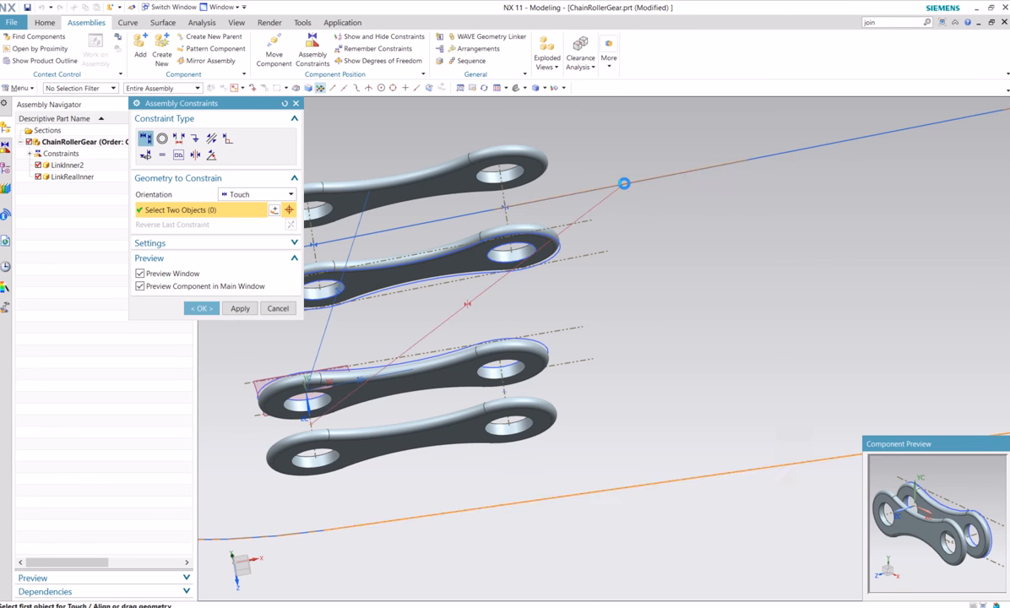
pyautogui.click(431, 227)
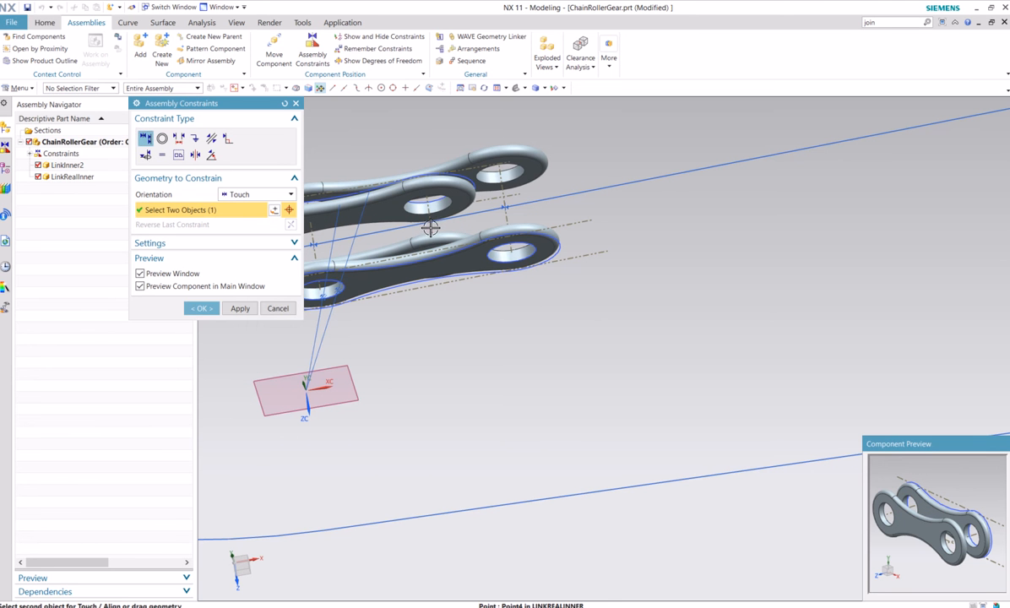
pyautogui.click(550, 197)
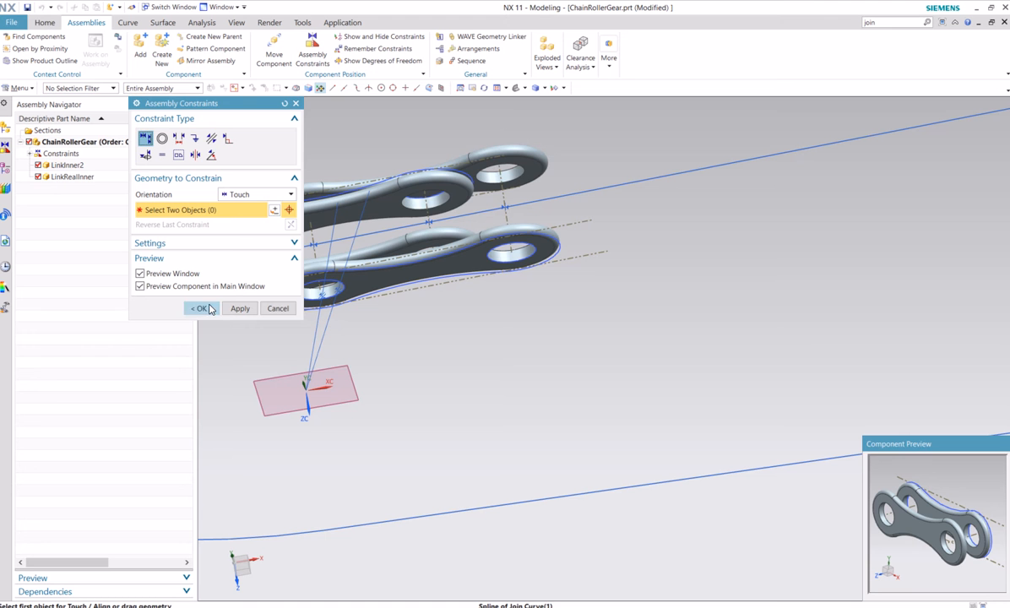
# Make the origin-side hole edge of LinkRealInner concentric with the far-end hole edge of LinkInner2 and accept the constraints
pyautogui.moveTo(213, 102); pyautogui.dragTo(135, 220)
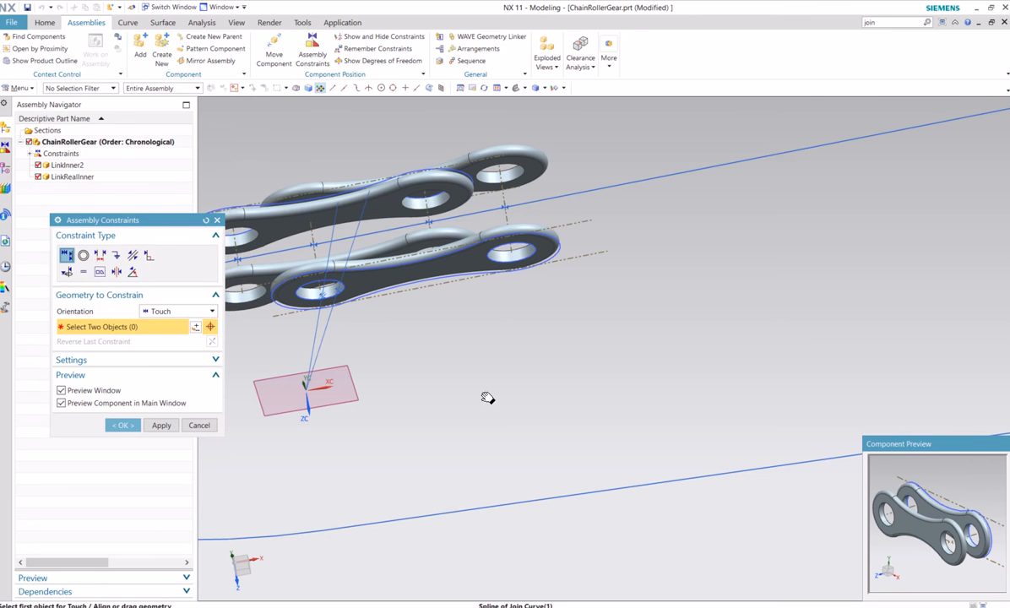
pyautogui.keyDown('shift'); pyautogui.moveTo(485, 398); pyautogui.dragTo(574, 357, button='middle'); pyautogui.keyUp('shift')
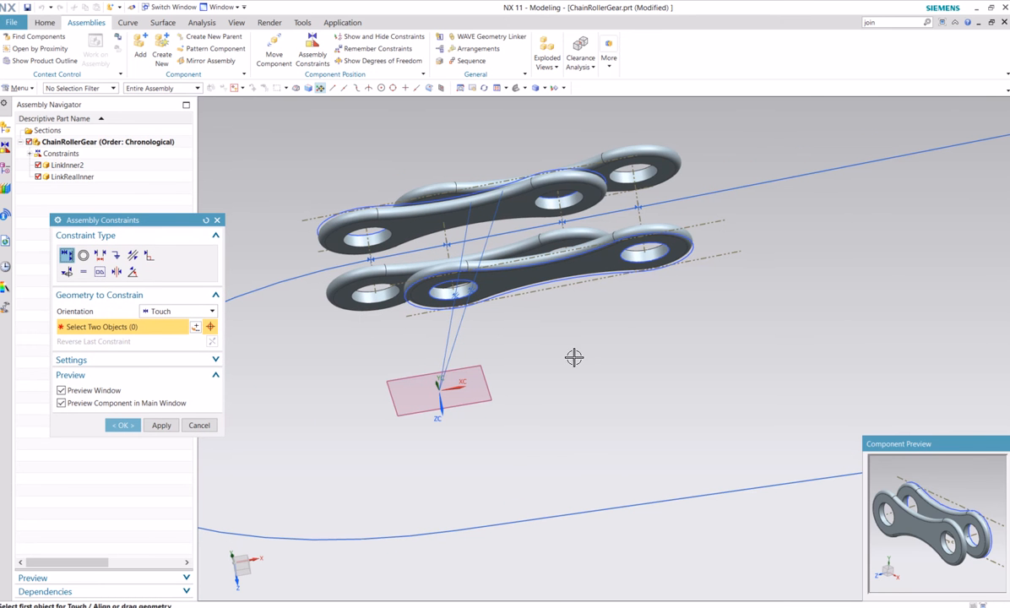
pyautogui.click(83, 254)
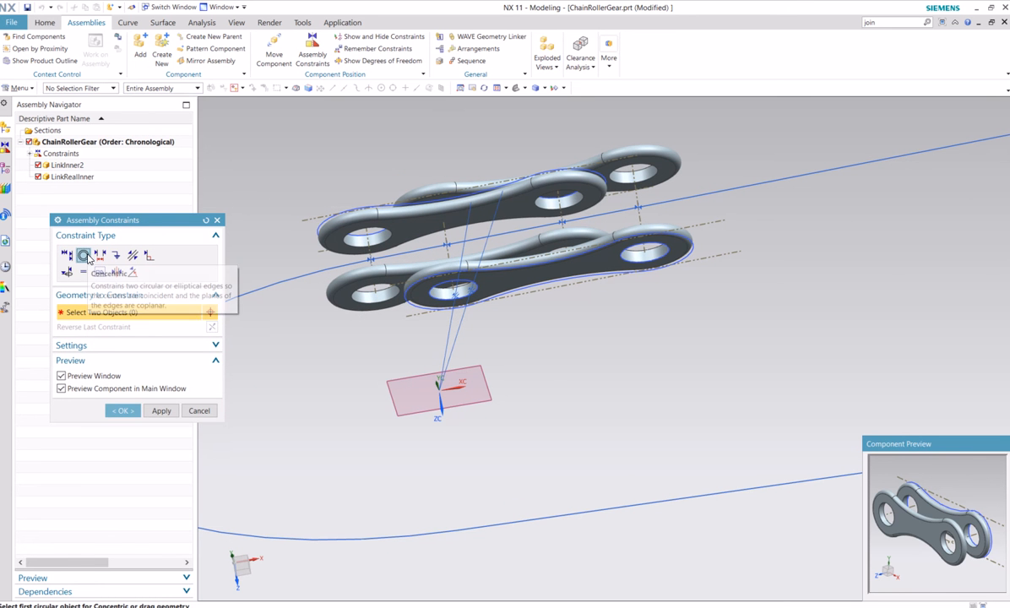
pyautogui.click(361, 299)
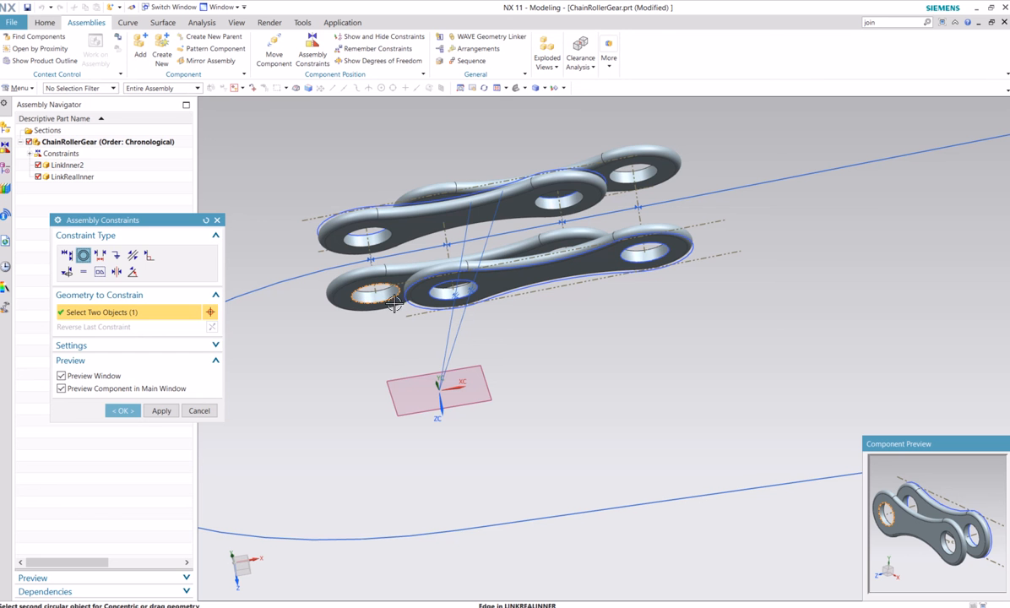
pyautogui.click(653, 249)
pyautogui.moveTo(631, 388); pyautogui.dragTo(615, 348, button='middle')
pyautogui.middleClick(615, 346)
# Add the Pin2 part from the Chain folder as a component, positioned By Constraints with the Entire Part reference set
pyautogui.keyDown('shift'); pyautogui.moveTo(758, 325); pyautogui.dragTo(691, 454, button='middle'); pyautogui.keyUp('shift')
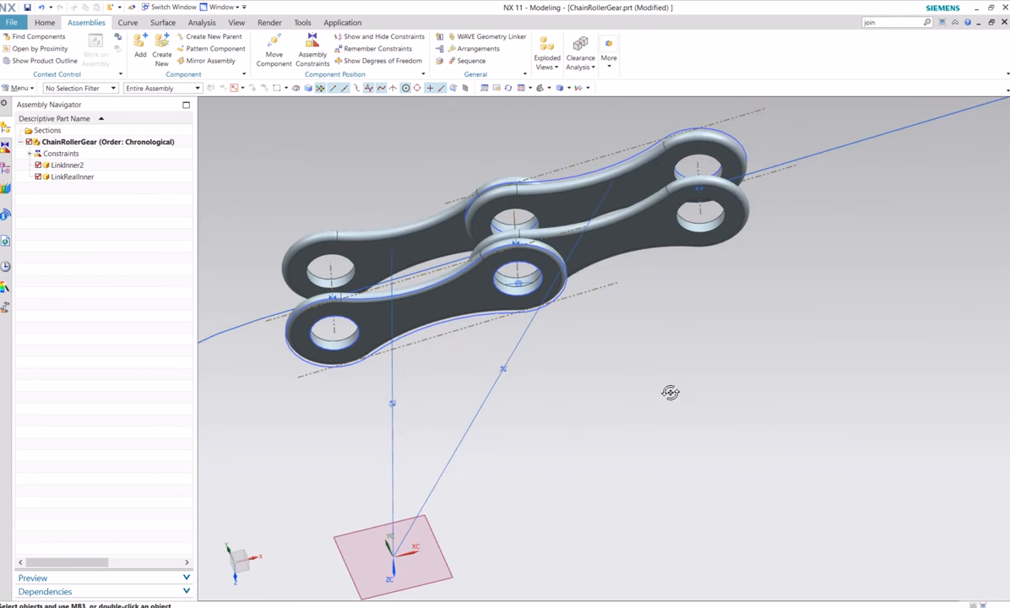
pyautogui.moveTo(669, 393); pyautogui.dragTo(575, 336, button='middle')
pyautogui.scroll(-3, 658, 440)
pyautogui.click(140, 49)
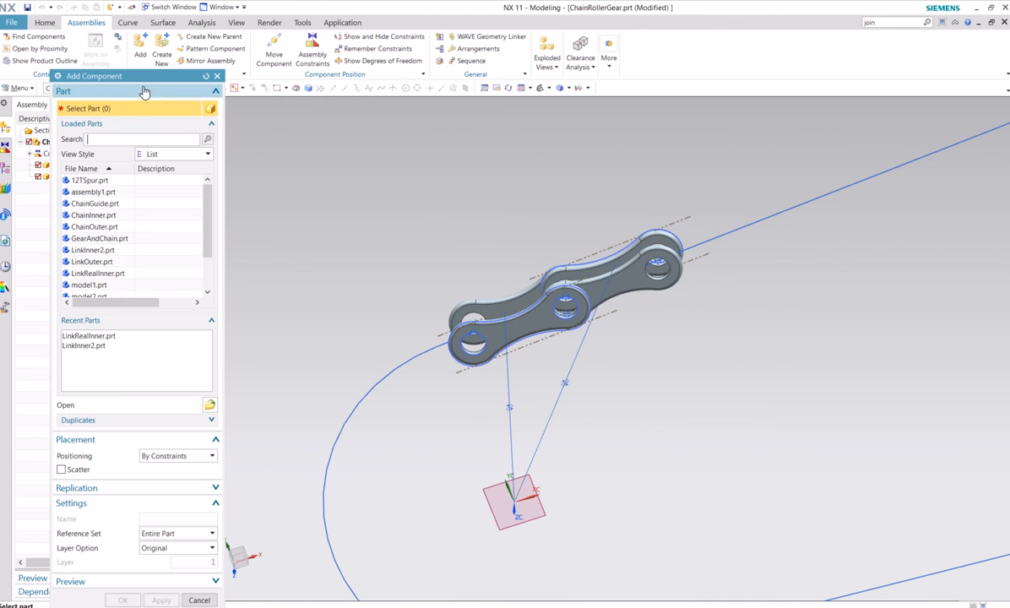
pyautogui.click(210, 406)
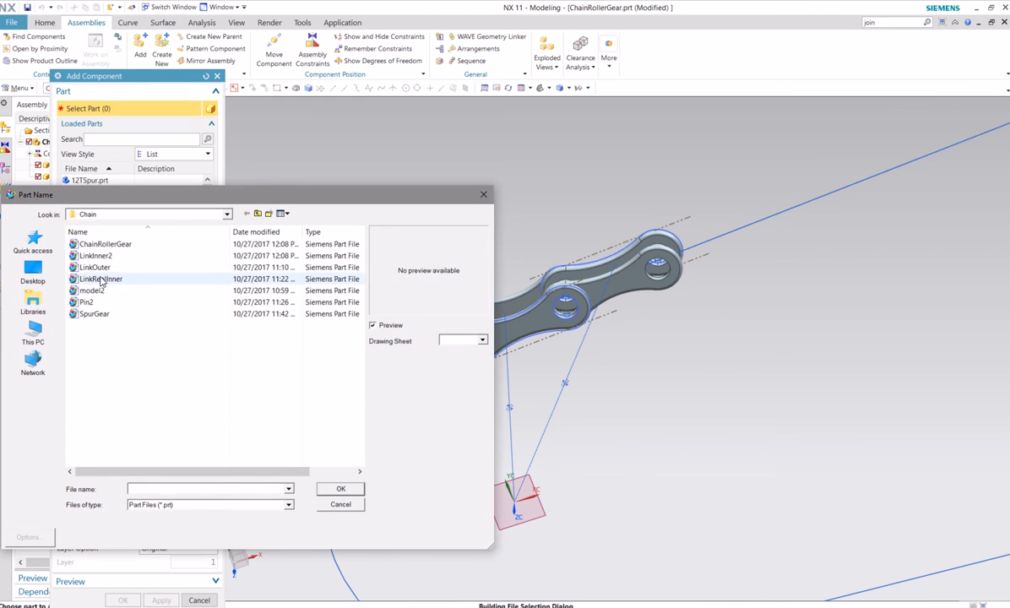
pyautogui.click(96, 304)
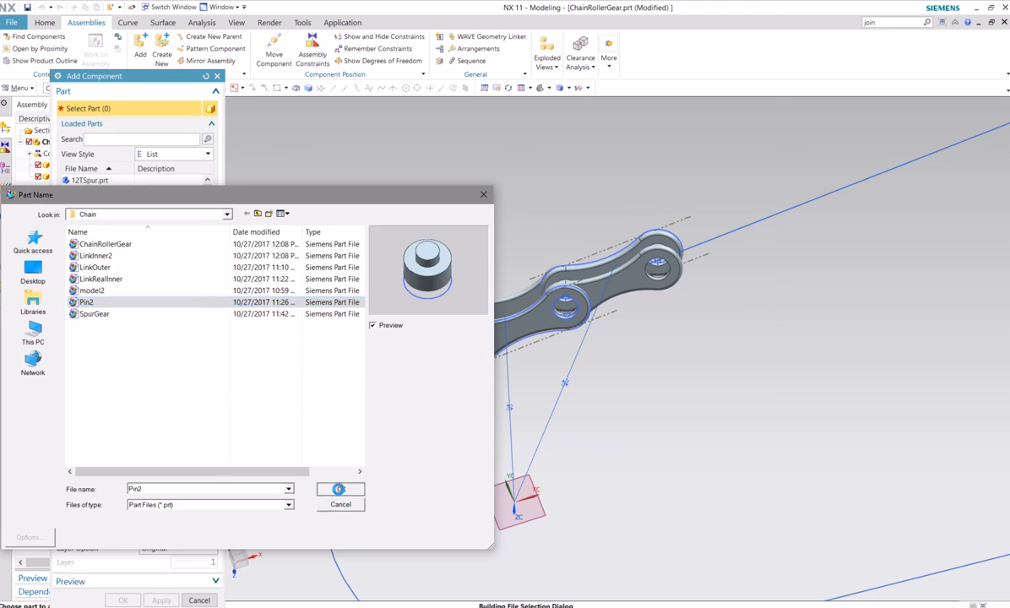
pyautogui.click(340, 489)
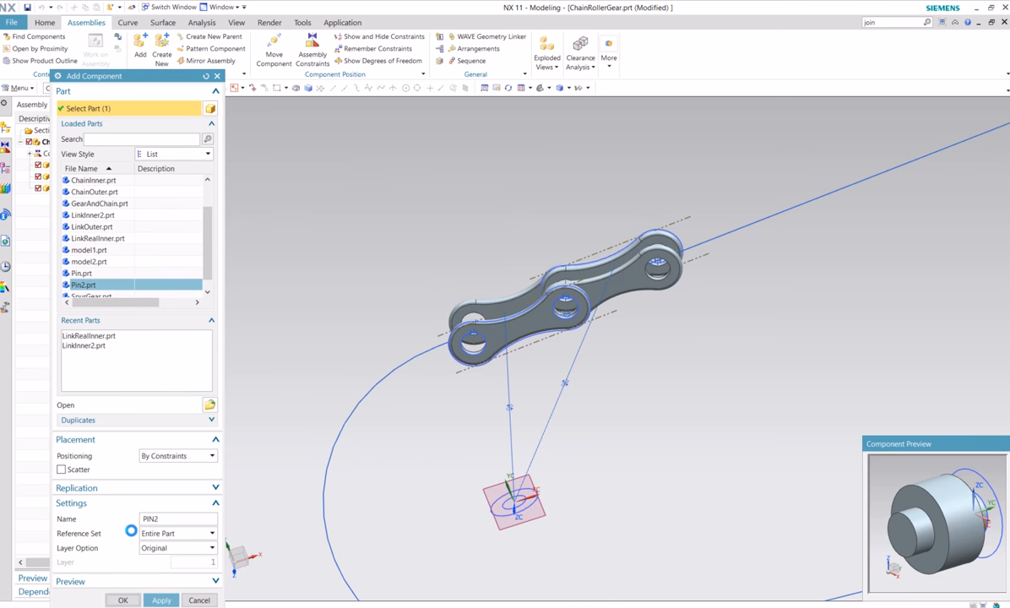
pyautogui.click(124, 599)
# Make the small end circle of Pin2 concentric with the hole edge at the joint shared by both links and accept the constraint
pyautogui.keyDown('shift'); pyautogui.moveTo(329, 282); pyautogui.dragTo(324, 213, button='middle'); pyautogui.keyUp('shift')
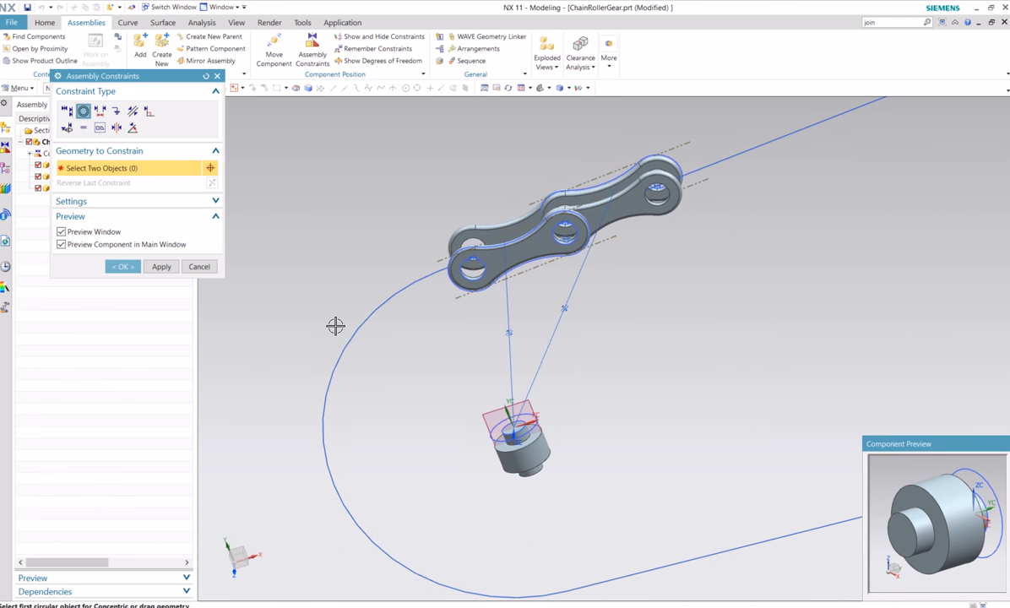
pyautogui.scroll(5, 537, 483)
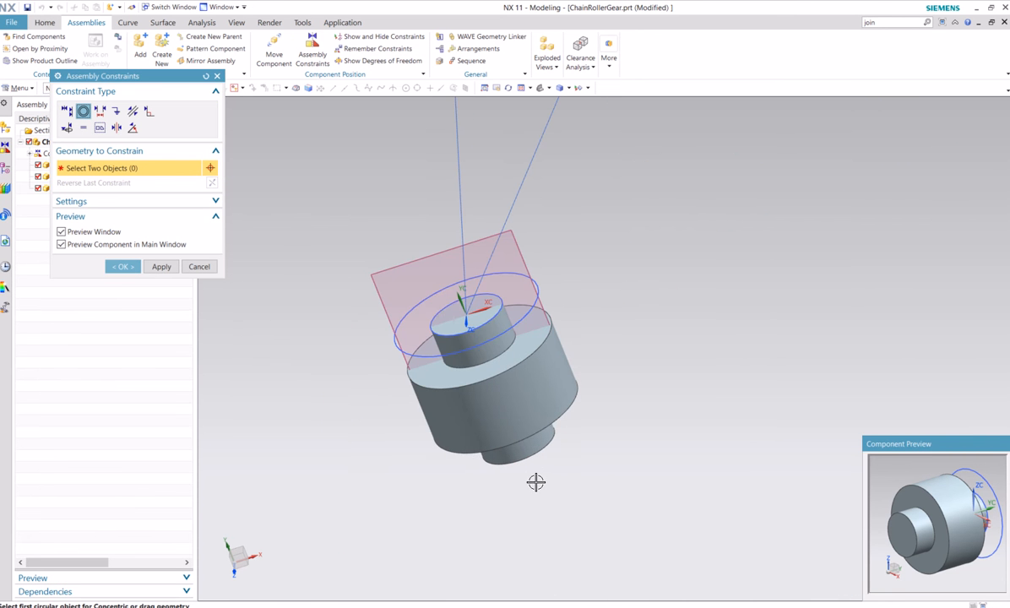
pyautogui.click(446, 310)
pyautogui.scroll(-5, 751, 334)
pyautogui.keyDown('shift'); pyautogui.moveTo(761, 293); pyautogui.dragTo(675, 446, button='middle'); pyautogui.keyUp('shift')
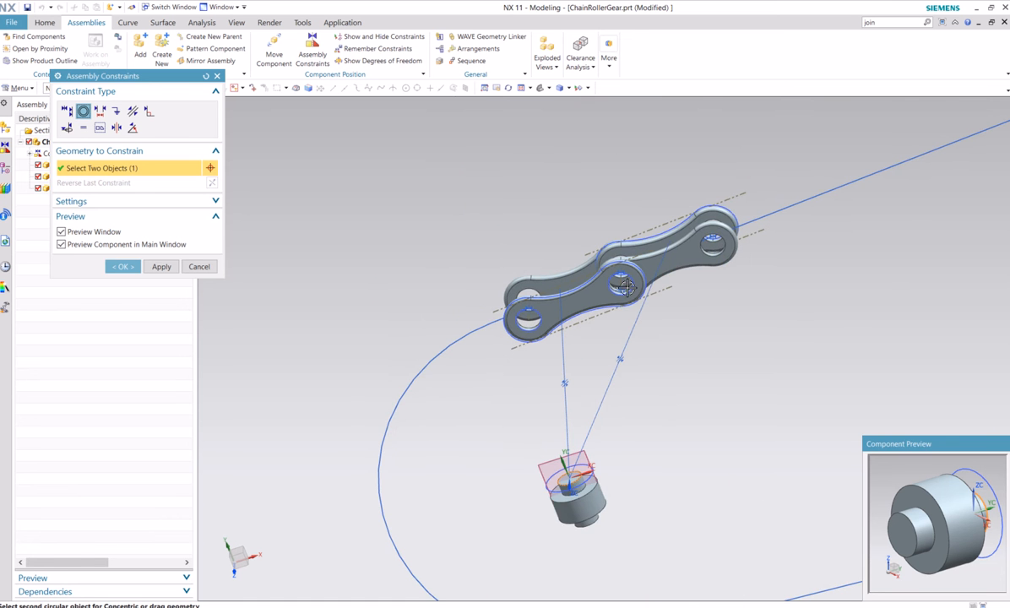
pyautogui.scroll(4, 633, 315)
pyautogui.click(583, 218)
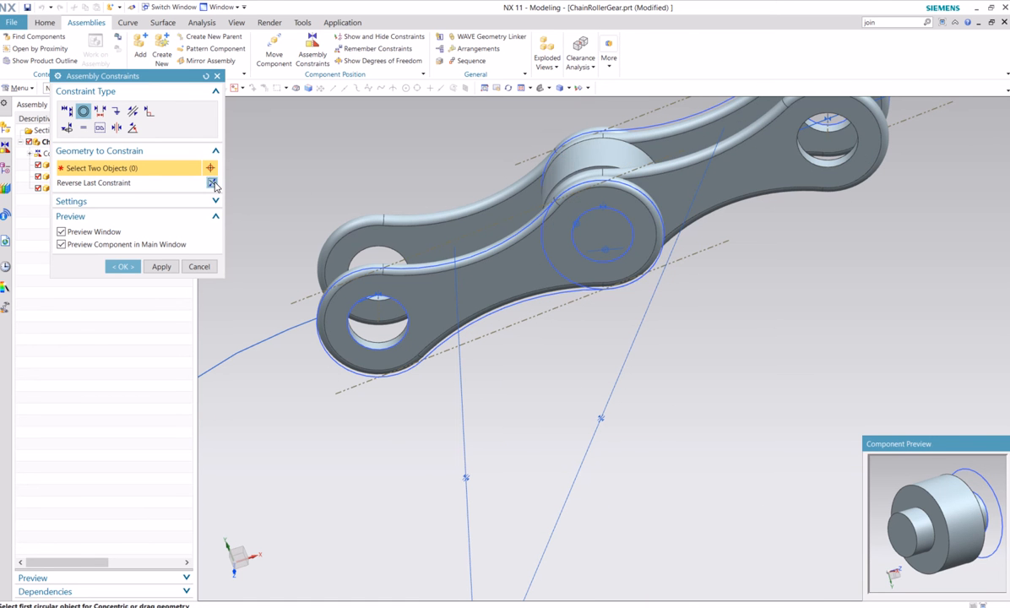
pyautogui.moveTo(731, 347)
pyautogui.mouseDown(button='middle')
pyautogui.moveTo(733, 405)
pyautogui.moveTo(728, 352)
pyautogui.moveTo(727, 363)
pyautogui.mouseUp(button='middle')
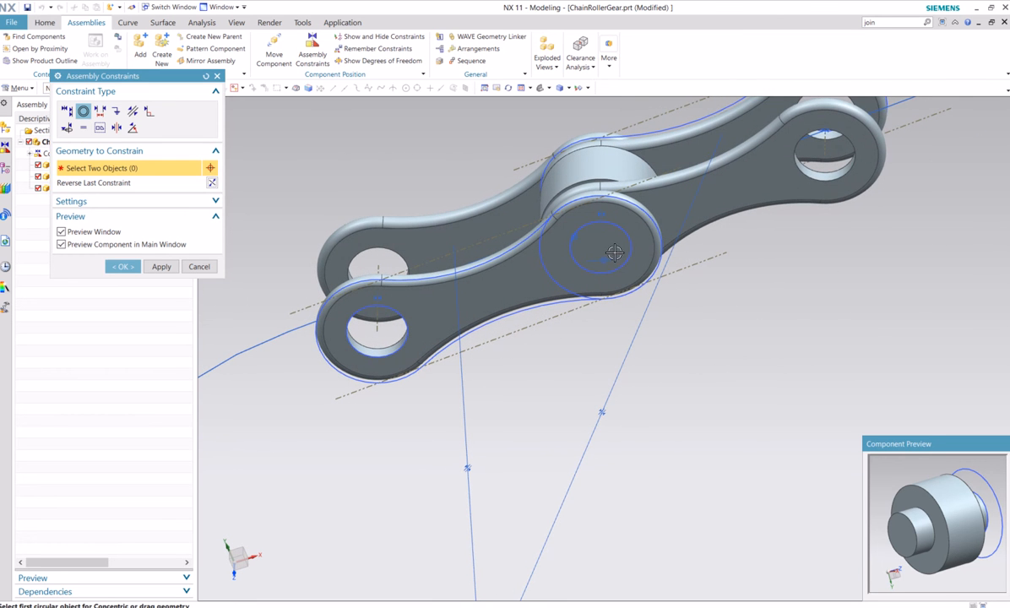
pyautogui.keyDown('shift'); pyautogui.moveTo(829, 304); pyautogui.dragTo(796, 351, button='middle'); pyautogui.keyUp('shift')
pyautogui.scroll(2, 717, 324)
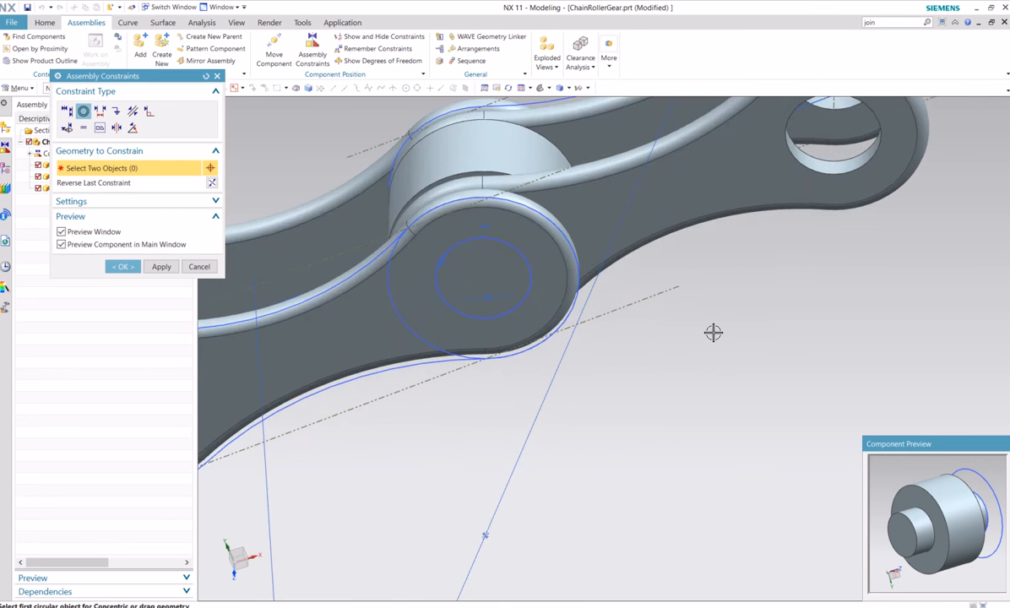
pyautogui.scroll(-1, 713, 333)
pyautogui.keyDown('shift'); pyautogui.moveTo(724, 356); pyautogui.dragTo(747, 364, button='middle'); pyautogui.keyUp('shift')
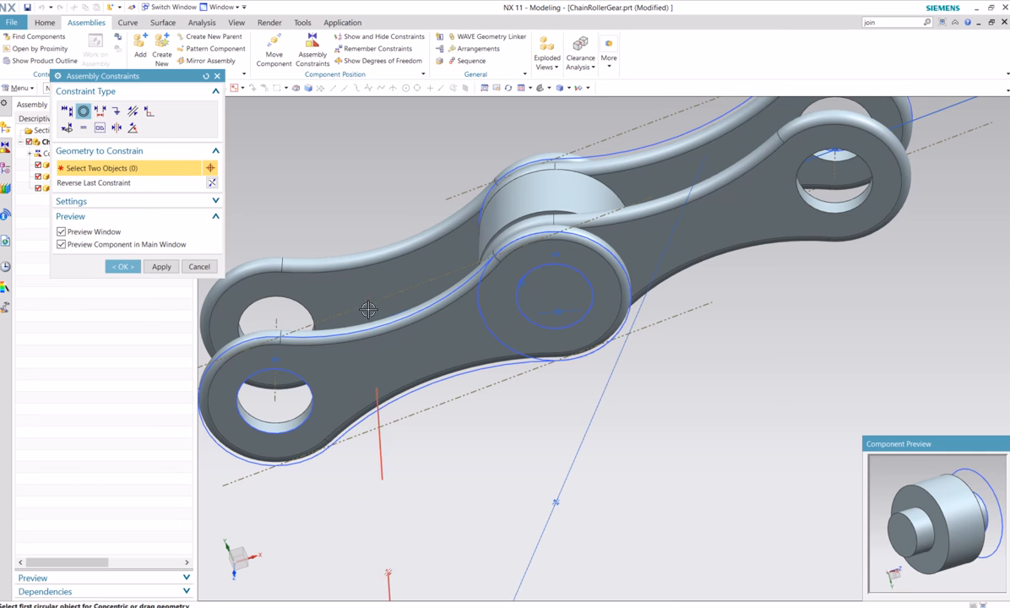
pyautogui.click(123, 268)
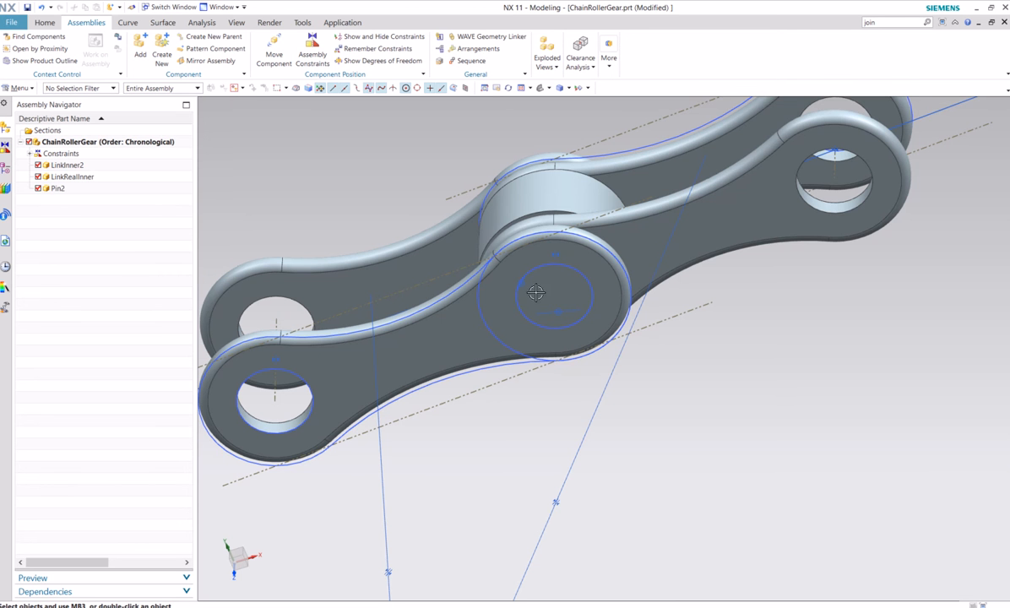
# Open the recently used Pin2.prt part in its own window
pyautogui.scroll(-2, 536, 292)
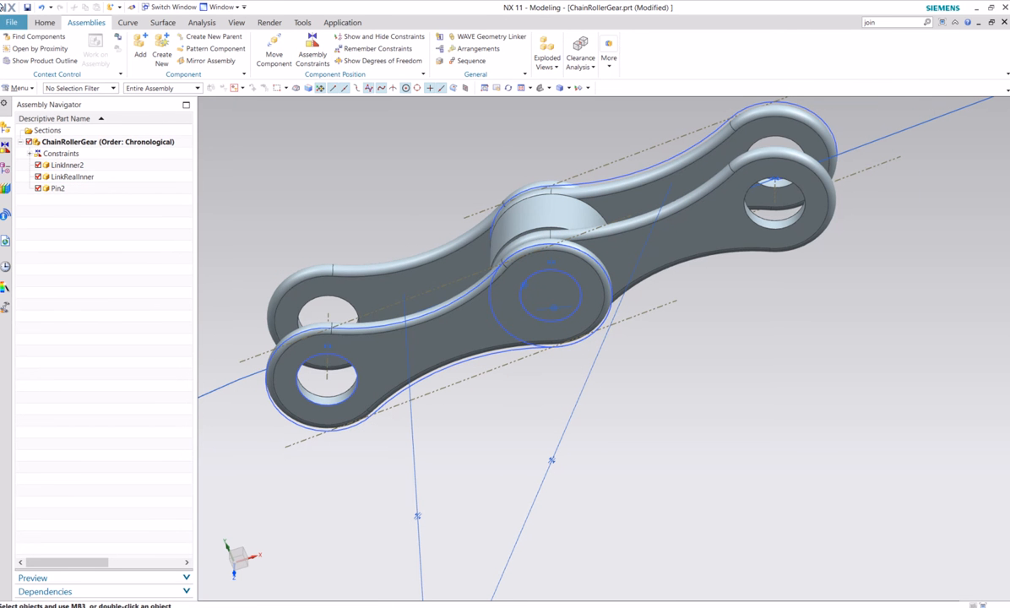
pyautogui.click(42, 24)
pyautogui.click(11, 23)
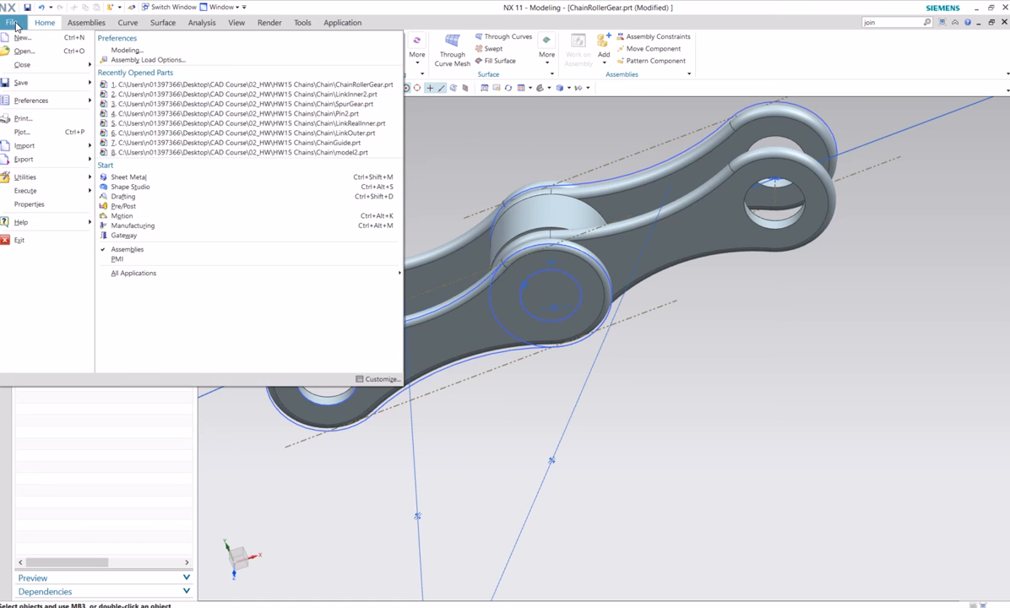
pyautogui.click(274, 113)
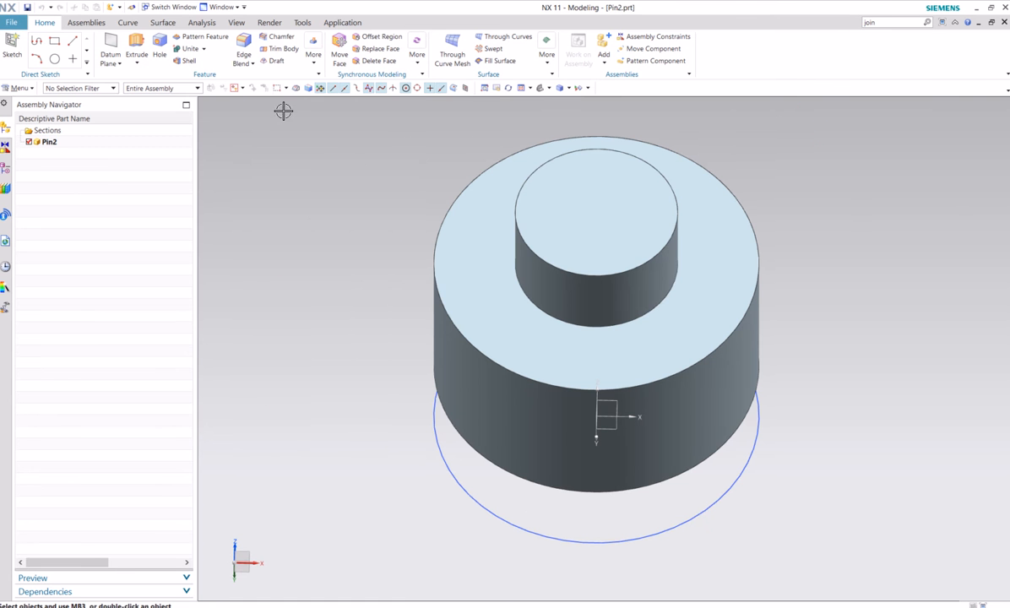
# Start an Edge Blend on the upper end edge of the pin's small boss with a radius of 1/64 in
pyautogui.click(244, 47)
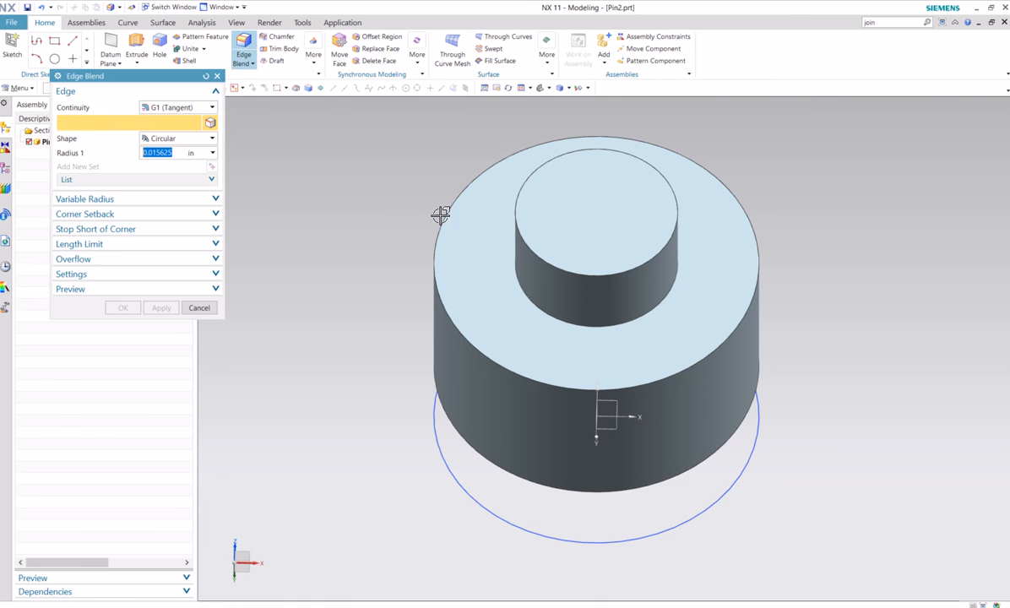
pyautogui.click(515, 205)
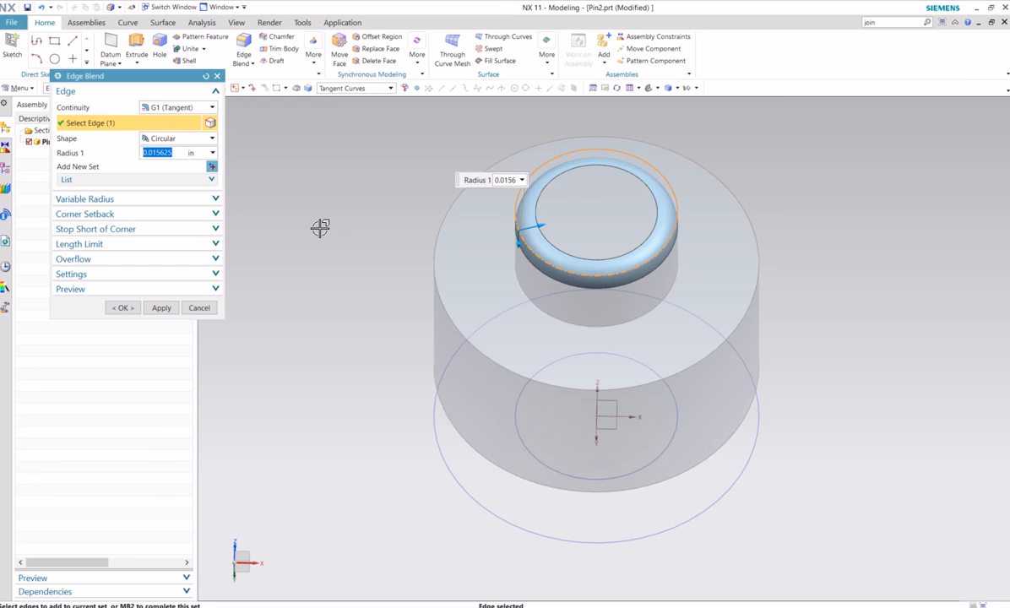
pyautogui.moveTo(292, 270); pyautogui.dragTo(304, 273, button='middle')
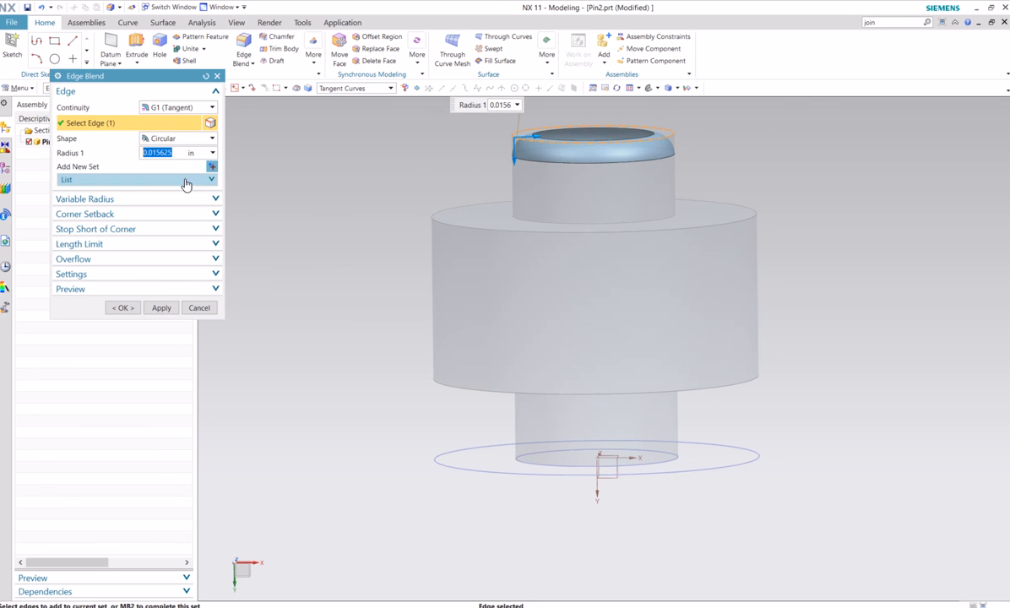
pyautogui.write('1/32')
pyautogui.press('Return')
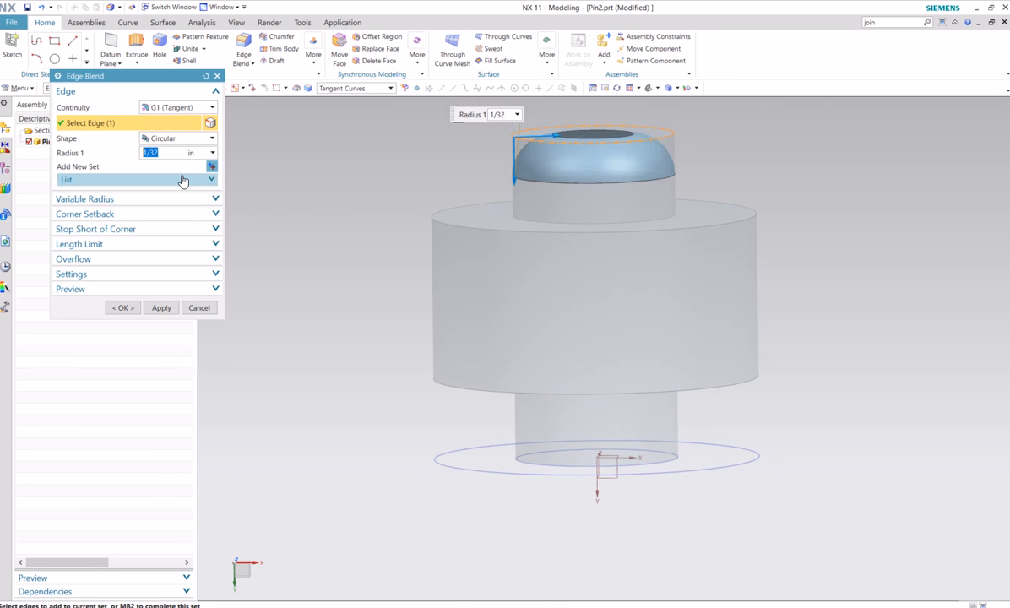
pyautogui.write('1/64')
pyautogui.press('Return')
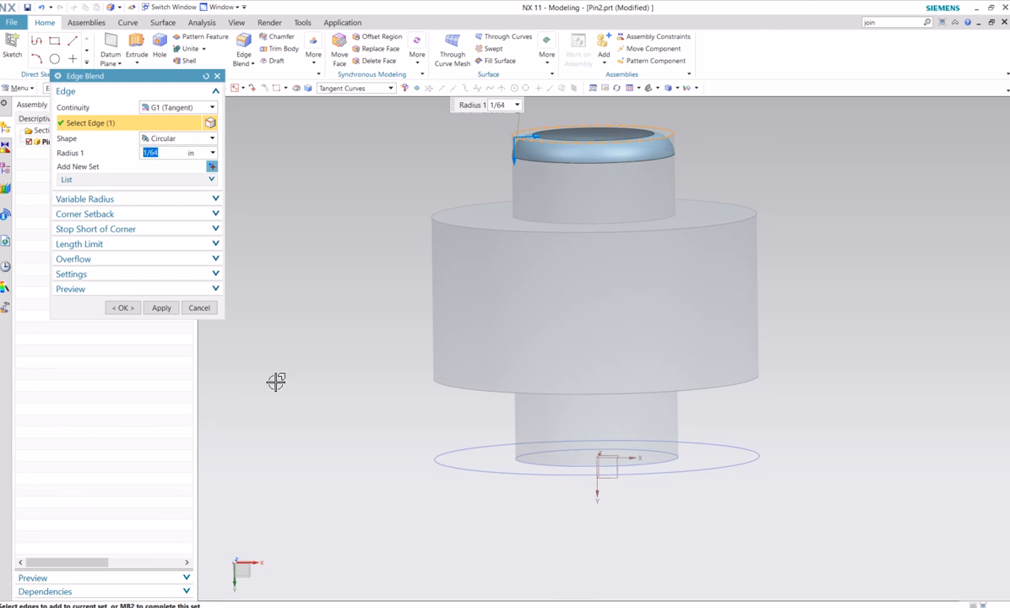
# Add the end edge of the opposite small boss to the blend, create it and save the part
pyautogui.moveTo(353, 490); pyautogui.dragTo(376, 465, button='middle')
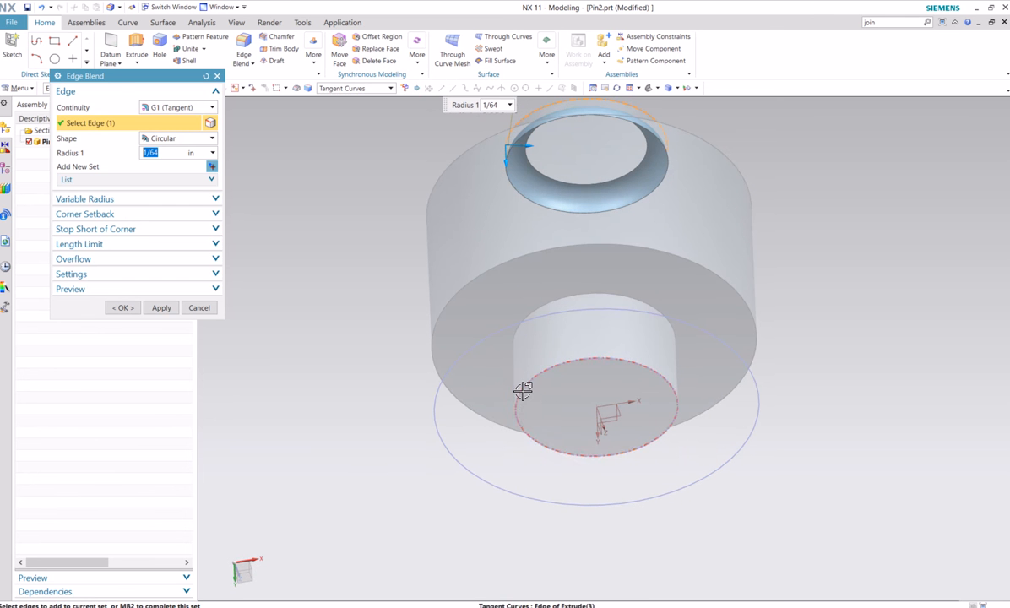
pyautogui.click(489, 365)
pyautogui.moveTo(354, 332)
pyautogui.mouseDown(button='middle')
pyautogui.moveTo(357, 368)
pyautogui.moveTo(169, 329)
pyautogui.mouseUp(button='middle')
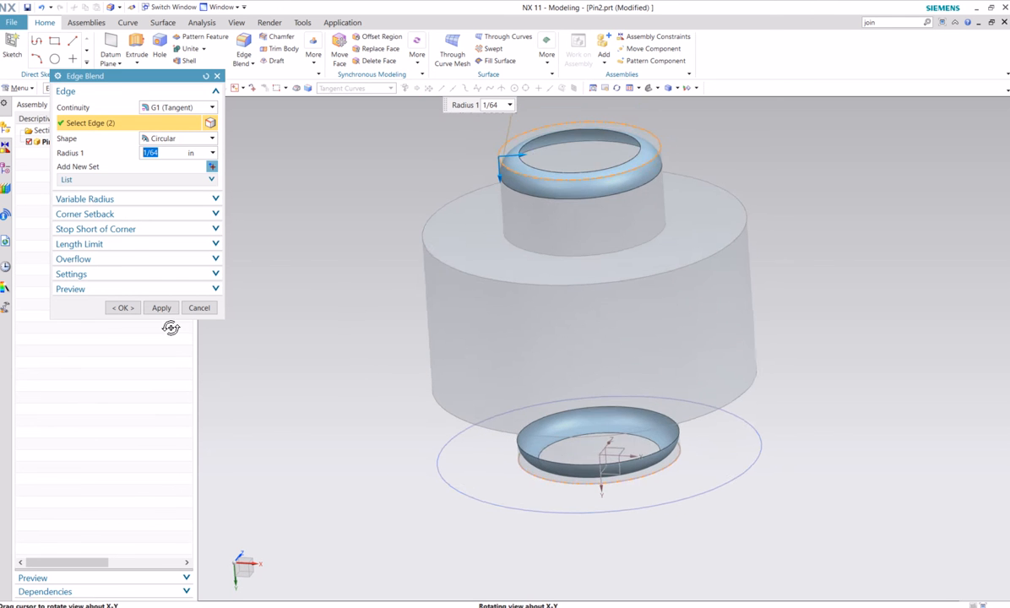
pyautogui.click(126, 306)
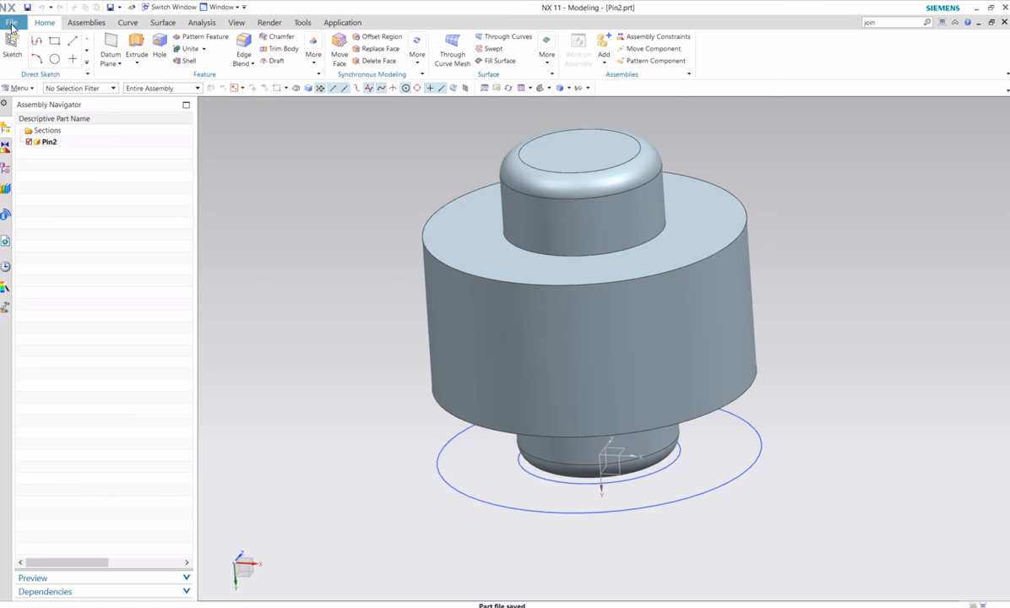
# Return to the ChainRollerGear.prt assembly and view the blended pin in the links
pyautogui.click(12, 25)
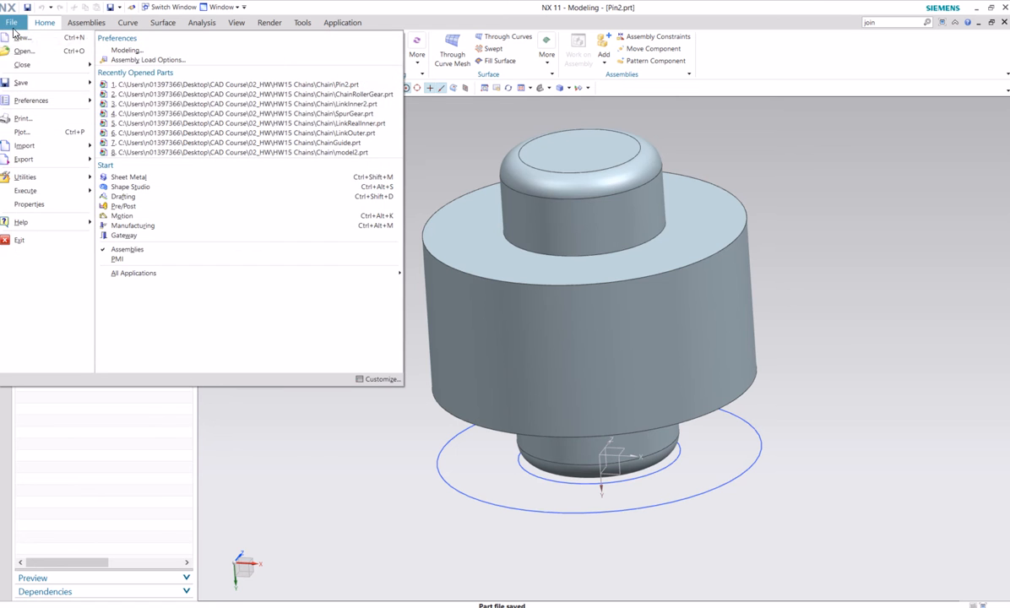
pyautogui.click(323, 96)
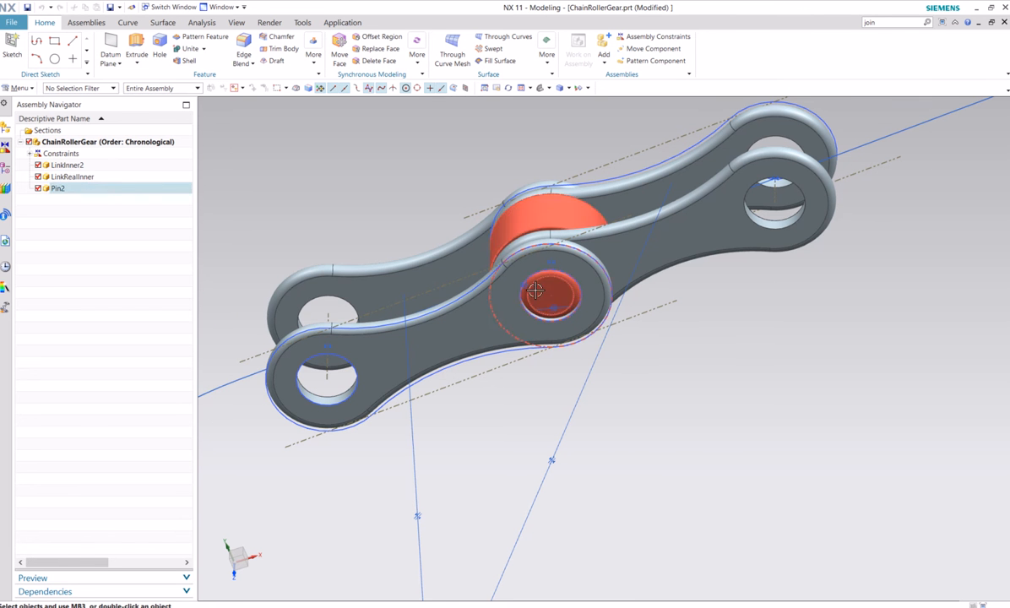
pyautogui.moveTo(701, 380); pyautogui.dragTo(563, 239, button='middle')
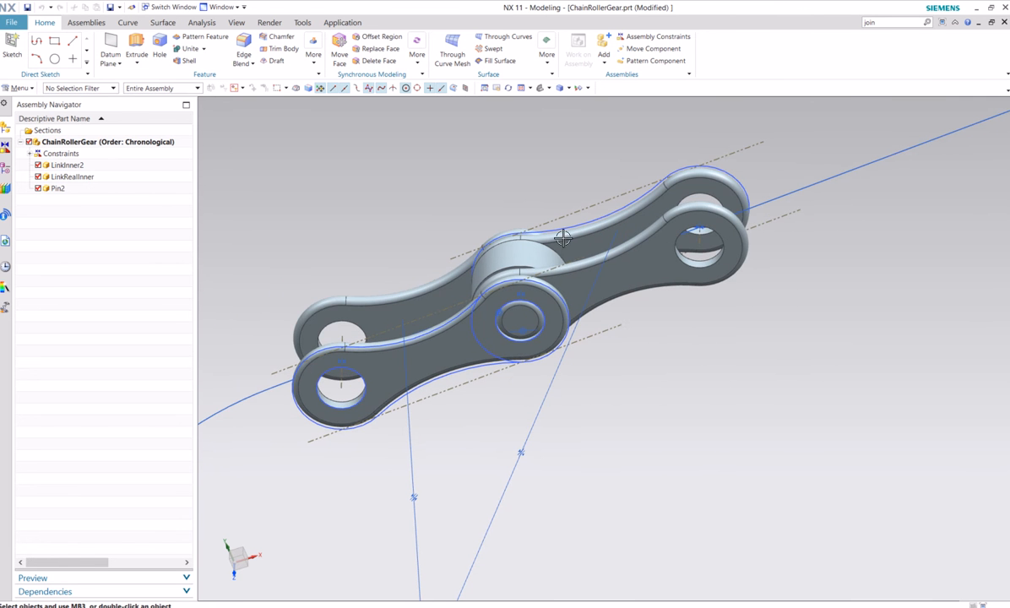
pyautogui.click(87, 23)
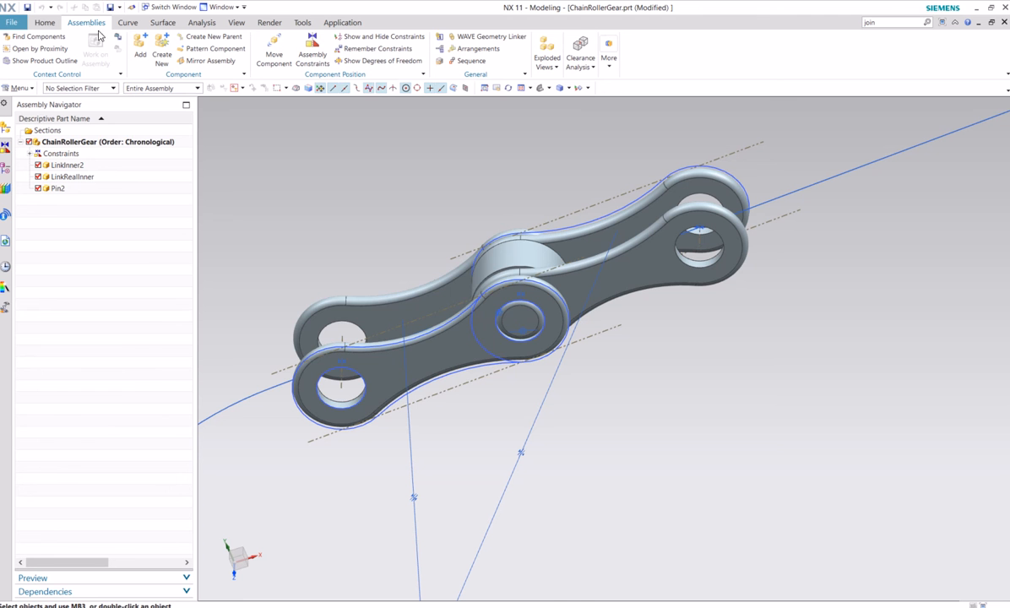
pyautogui.click(161, 51)
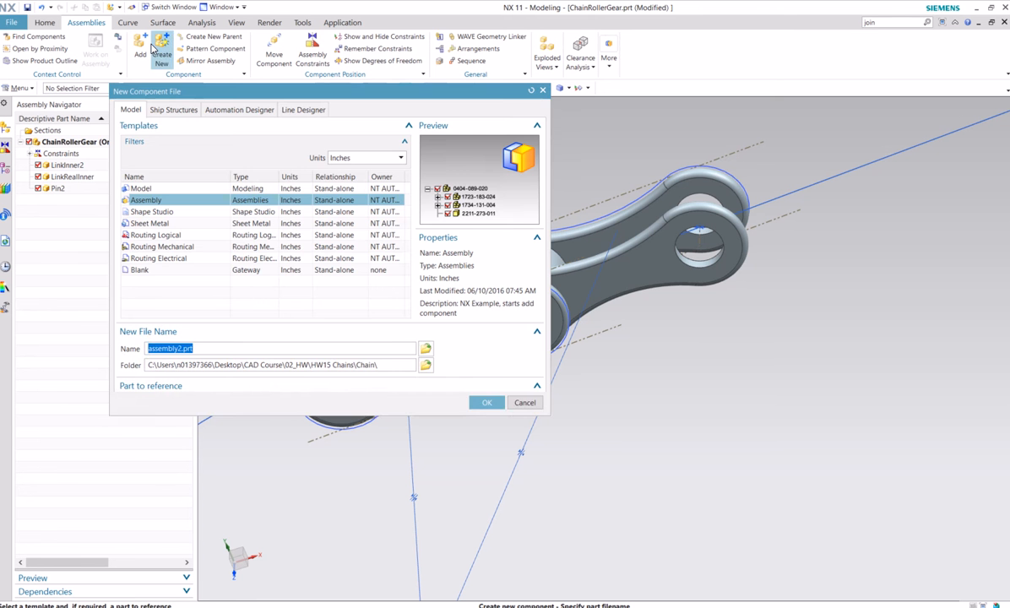
pyautogui.click(514, 432)
# Add a second Pin2 component from the Chain folder, positioned By Constraints with the Entire Part reference set
pyautogui.click(140, 46)
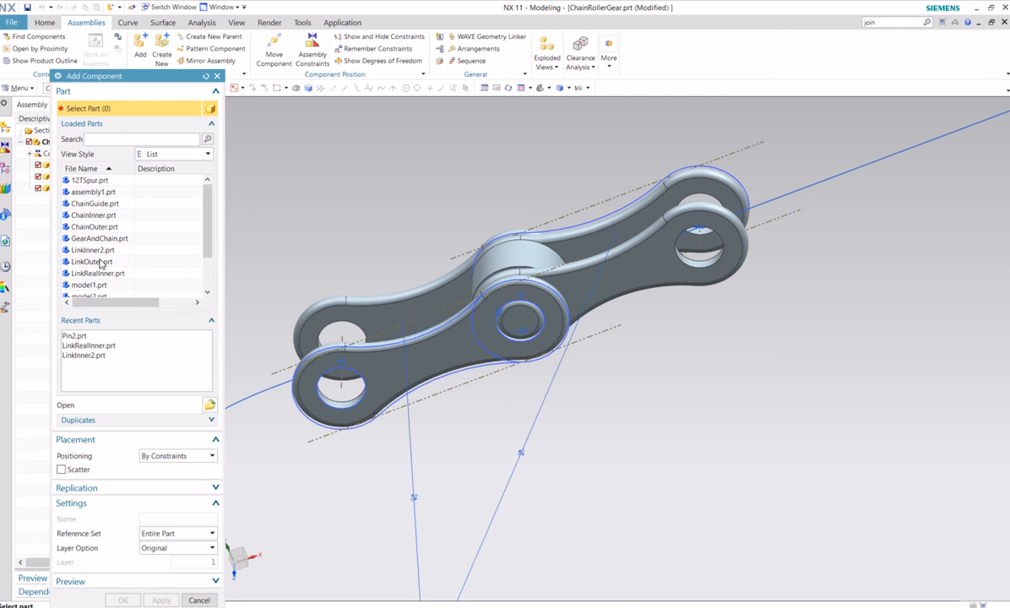
pyautogui.click(210, 405)
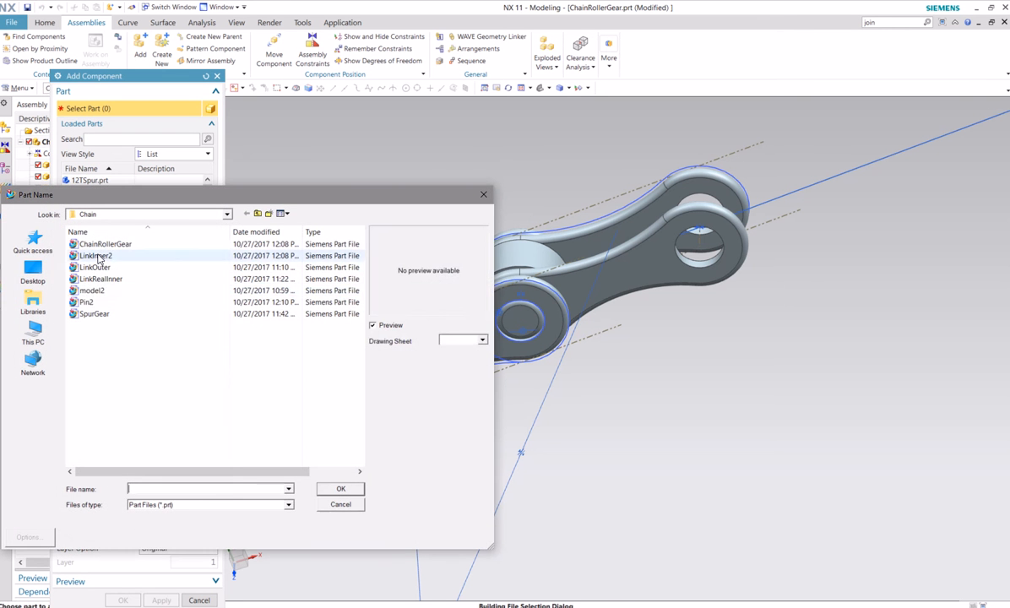
pyautogui.click(88, 302)
pyautogui.click(341, 488)
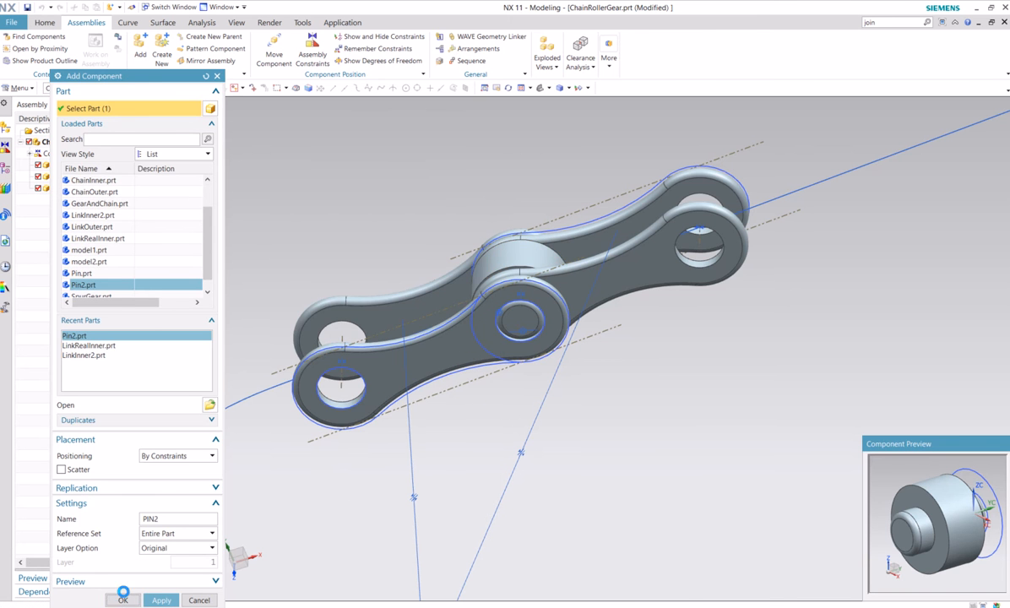
pyautogui.click(121, 600)
# Make the small end circle of the second Pin2 concentric with the free far-end hole edge of LinkRealInner
pyautogui.scroll(-5, 511, 469)
pyautogui.scroll(4, 543, 474)
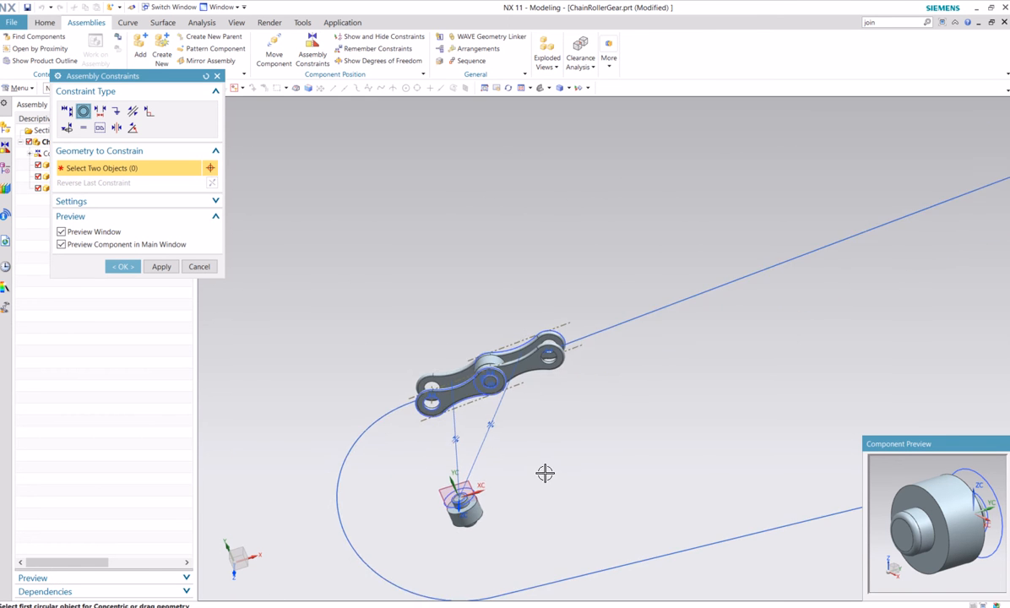
pyautogui.scroll(3, 411, 519)
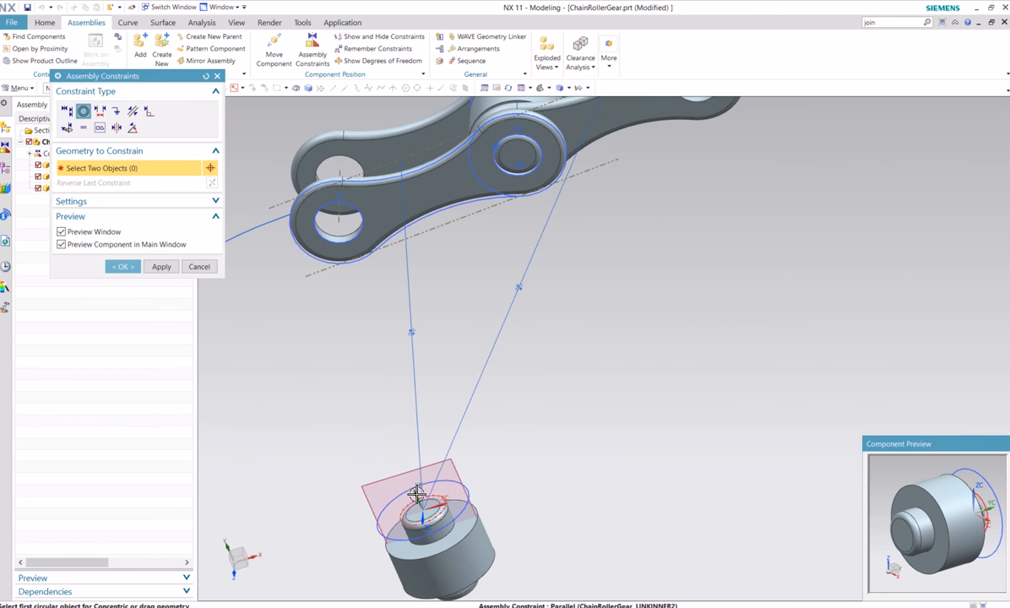
pyautogui.click(409, 513)
pyautogui.keyDown('shift'); pyautogui.moveTo(672, 353); pyautogui.dragTo(599, 455, button='middle'); pyautogui.keyUp('shift')
pyautogui.click(601, 175)
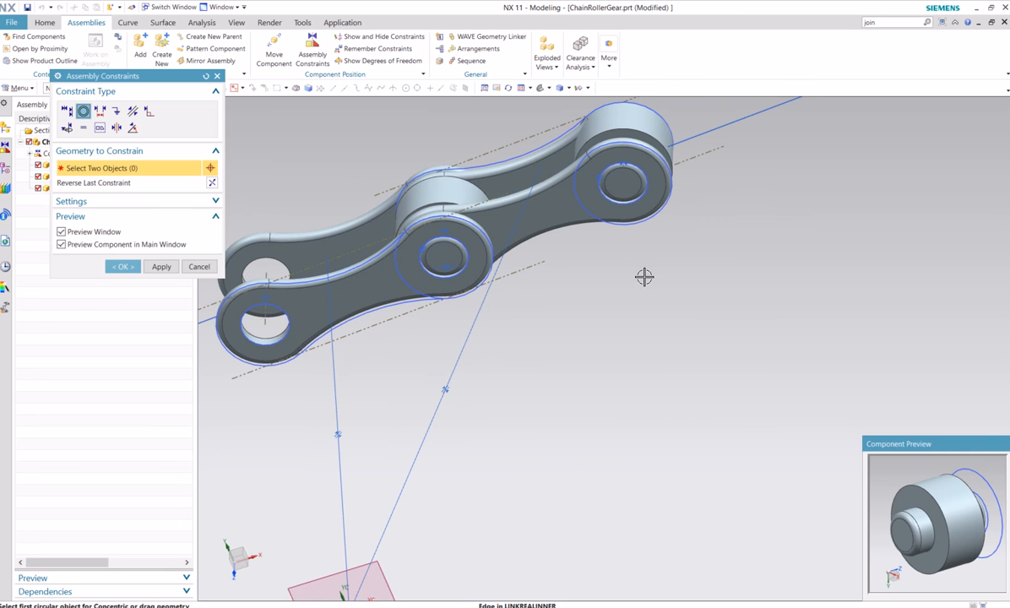
# Accept the second pin's concentric constraint, view the links along the chain path and save the assembly
pyautogui.click(122, 266)
pyautogui.scroll(-2, 623, 298)
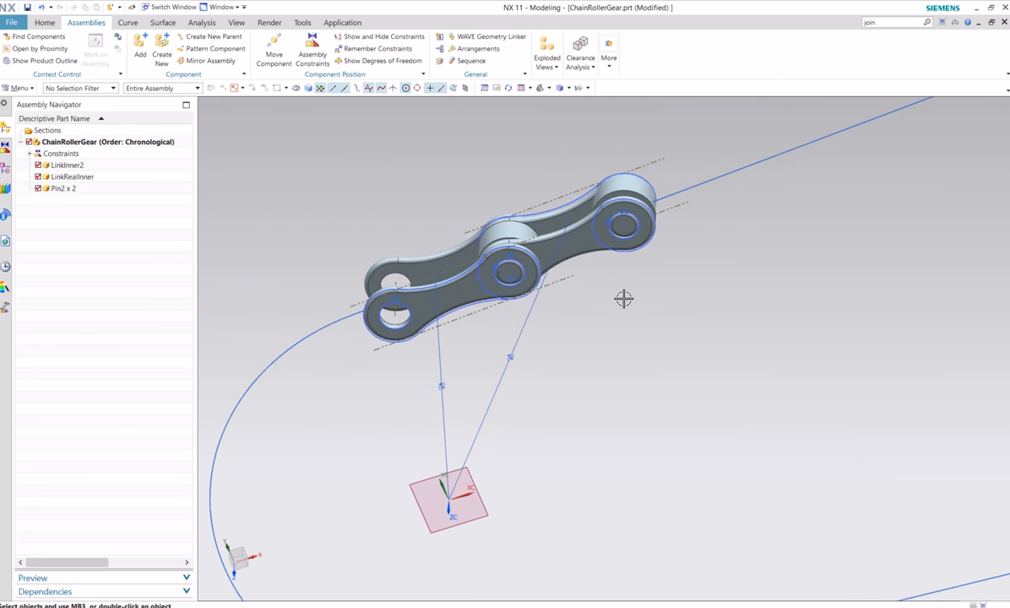
pyautogui.keyDown('shift'); pyautogui.moveTo(701, 383); pyautogui.dragTo(644, 431, button='middle'); pyautogui.keyUp('shift')
pyautogui.scroll(-3, 682, 380)
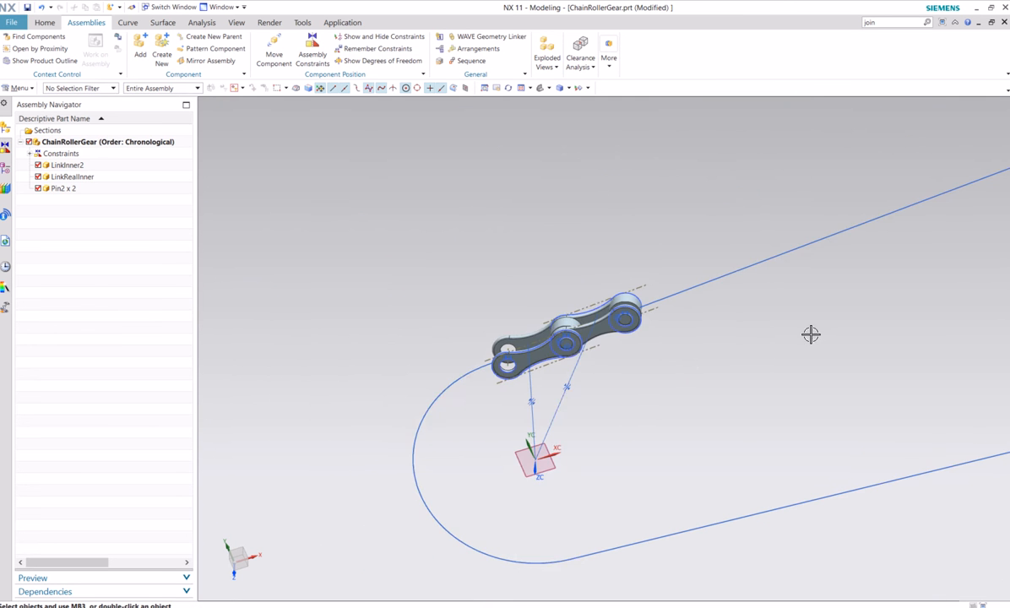
pyautogui.keyDown('shift'); pyautogui.moveTo(810, 374); pyautogui.dragTo(708, 390, button='middle'); pyautogui.keyUp('shift')
pyautogui.scroll(3, 524, 389)
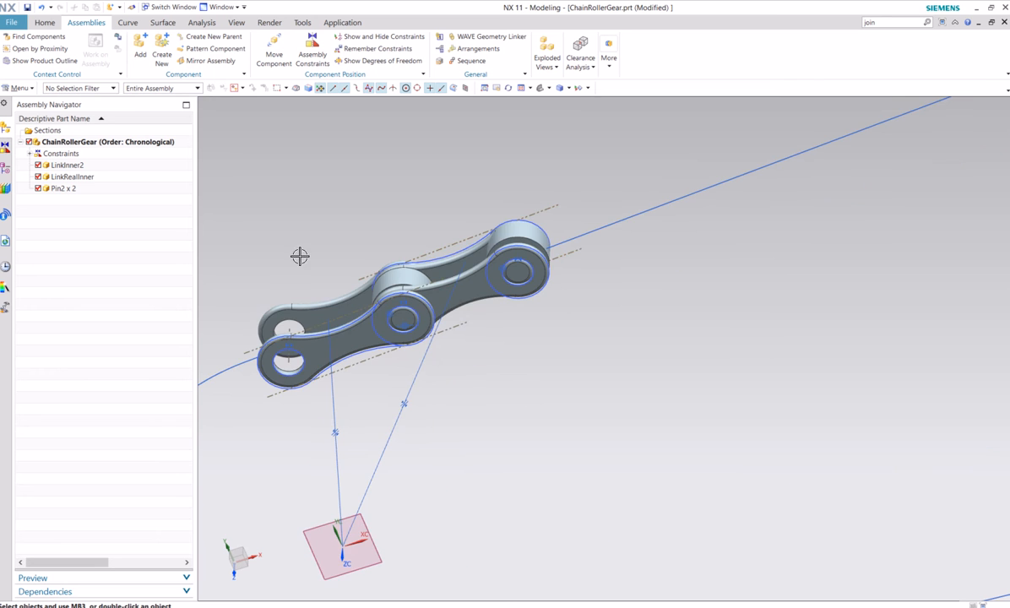
pyautogui.keyDown('shift'); pyautogui.moveTo(510, 365); pyautogui.dragTo(561, 351, button='middle'); pyautogui.keyUp('shift')
pyautogui.scroll(-2, 562, 351)
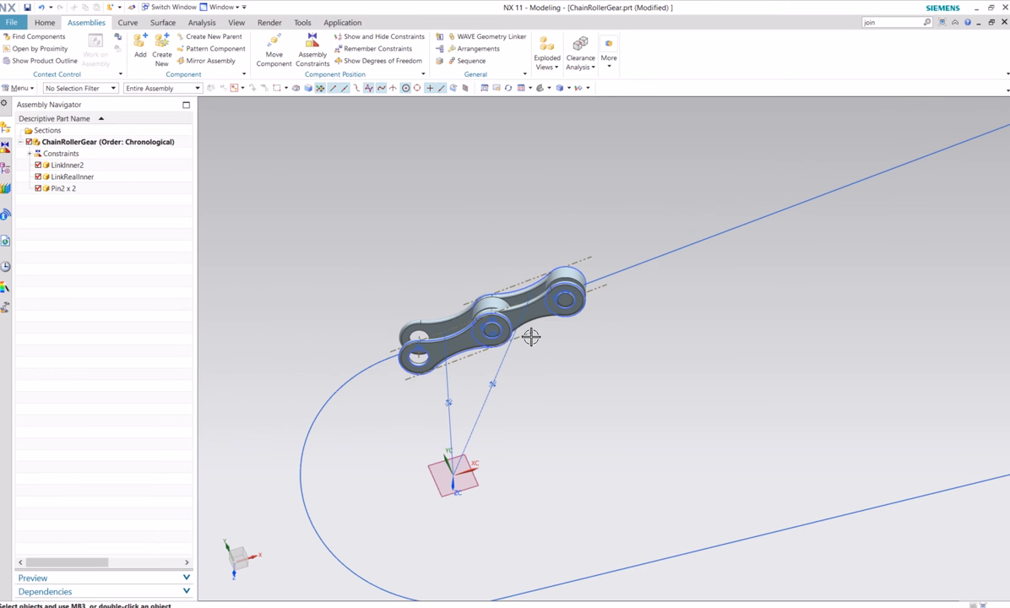
pyautogui.click(26, 7)
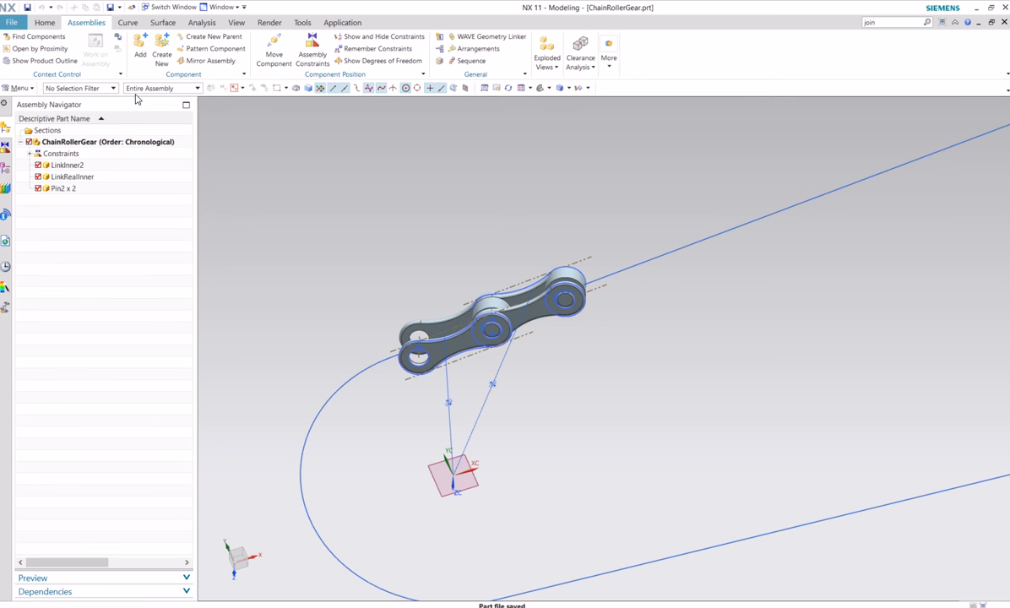
pyautogui.click(44, 22)
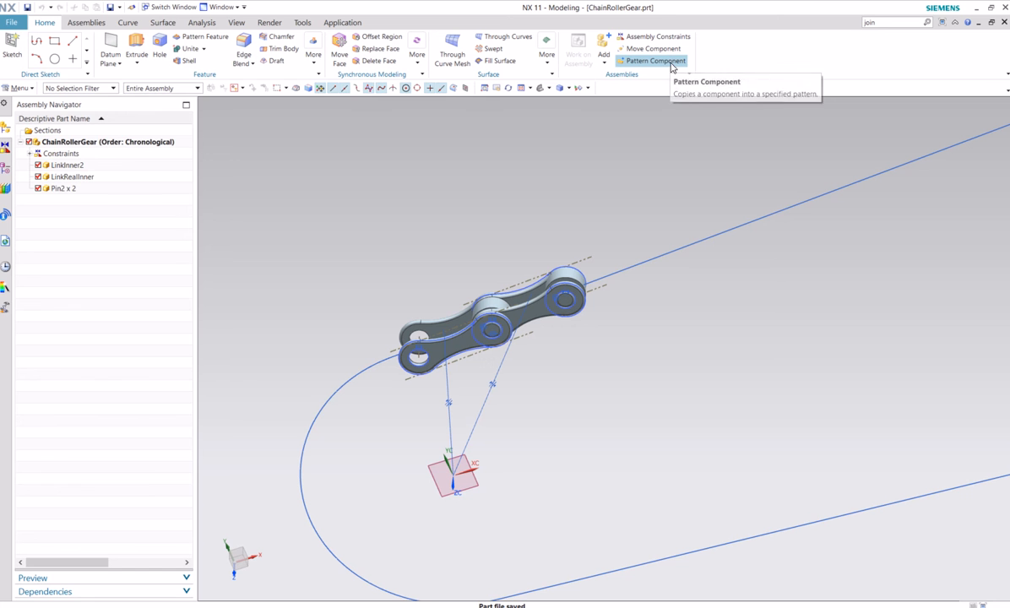
pyautogui.click(668, 61)
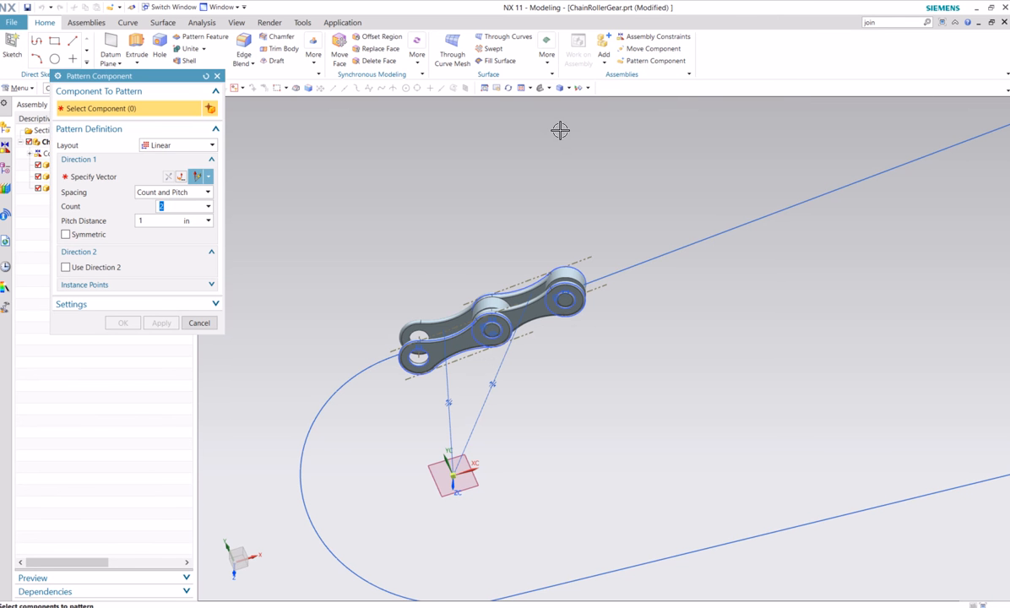
pyautogui.click(464, 339)
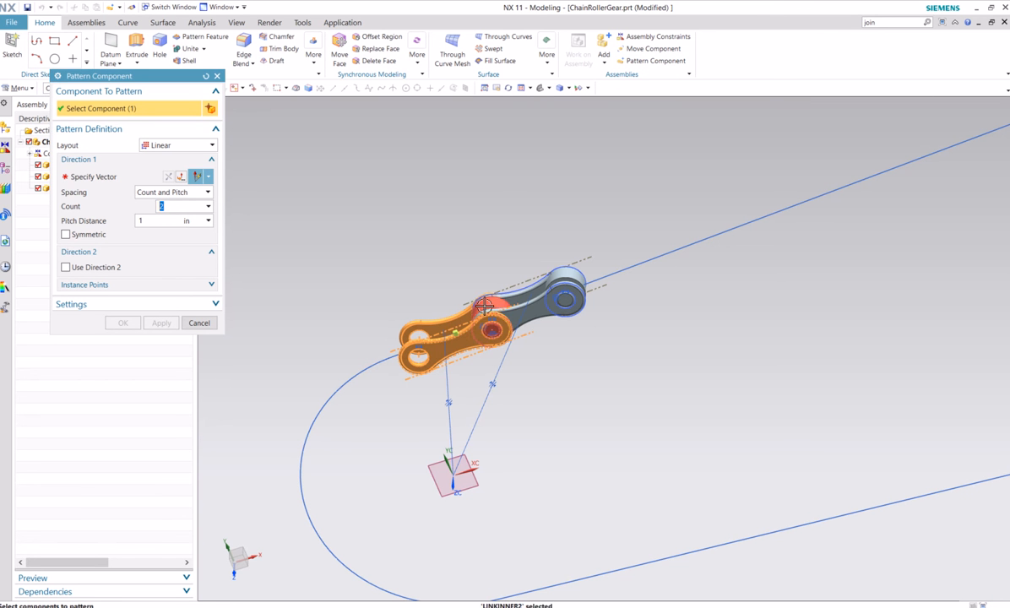
pyautogui.click(493, 328)
pyautogui.click(535, 311)
pyautogui.click(554, 302)
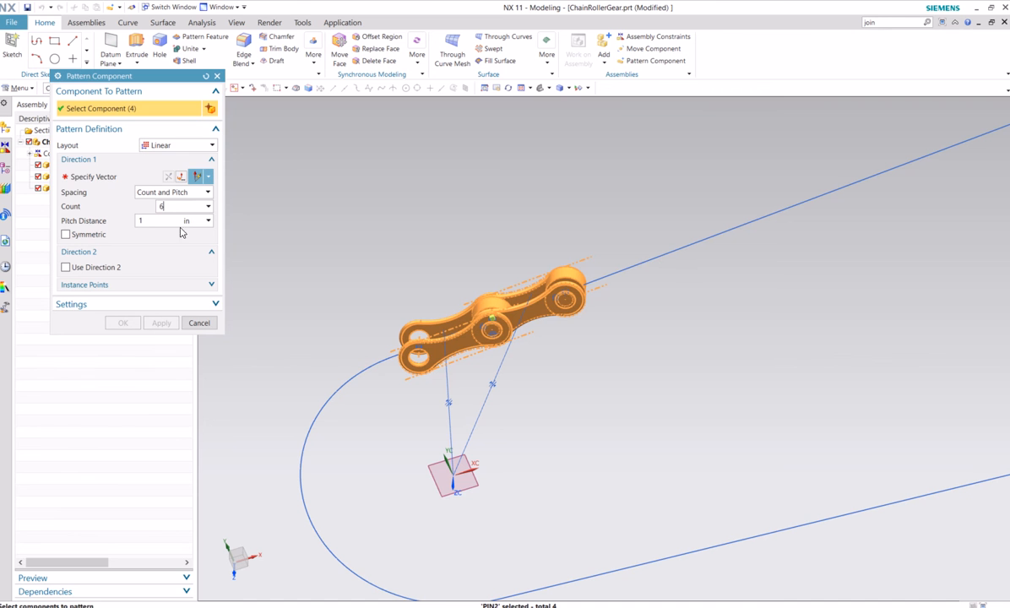
pyautogui.click(93, 176)
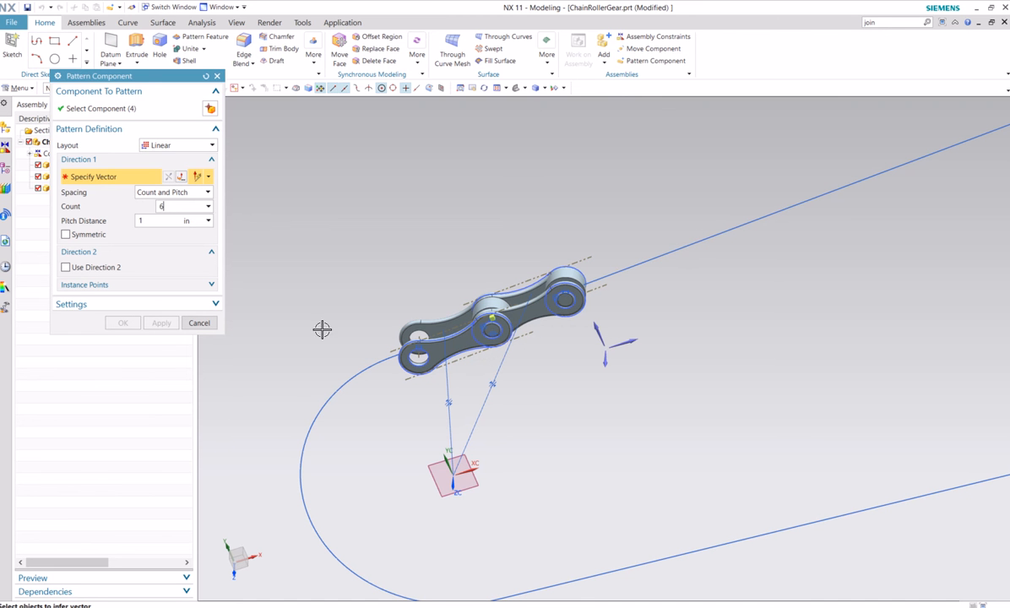
pyautogui.click(199, 322)
# Show the hidden sketch SKETCH_000 from the model history
pyautogui.click(5, 171)
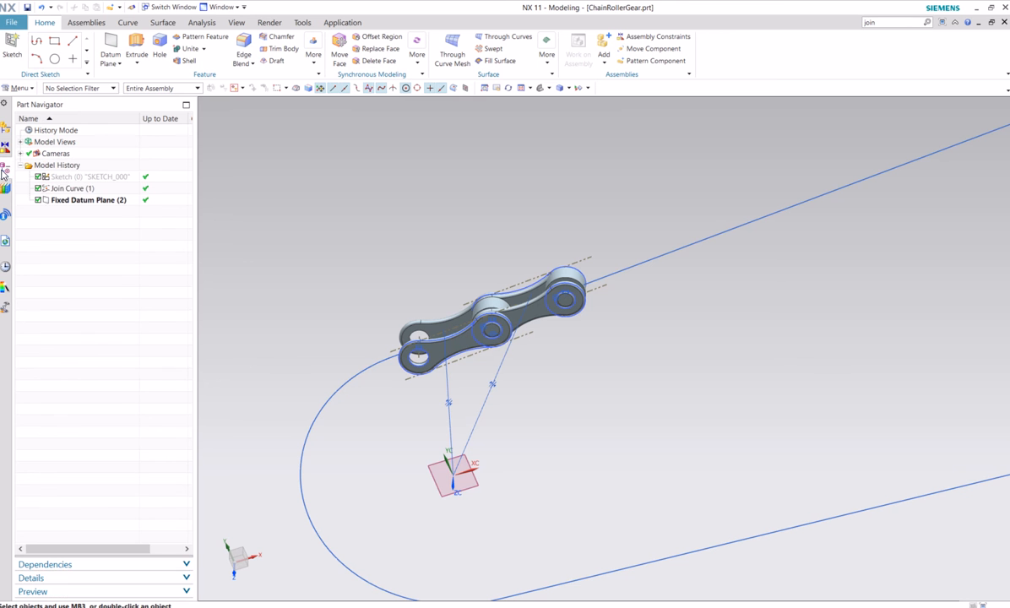
pyautogui.rightClick(60, 181)
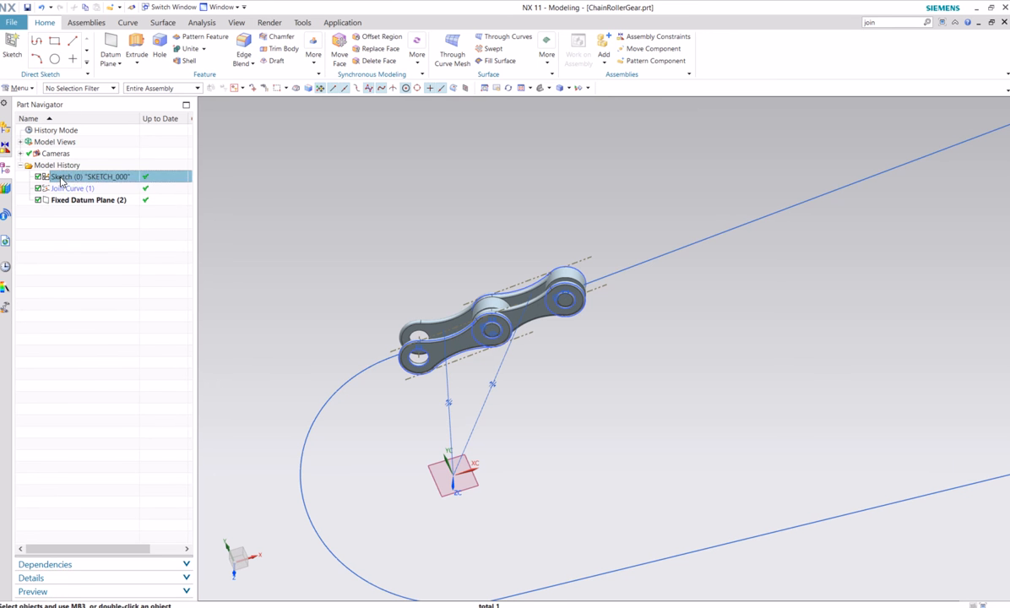
pyautogui.click(71, 185)
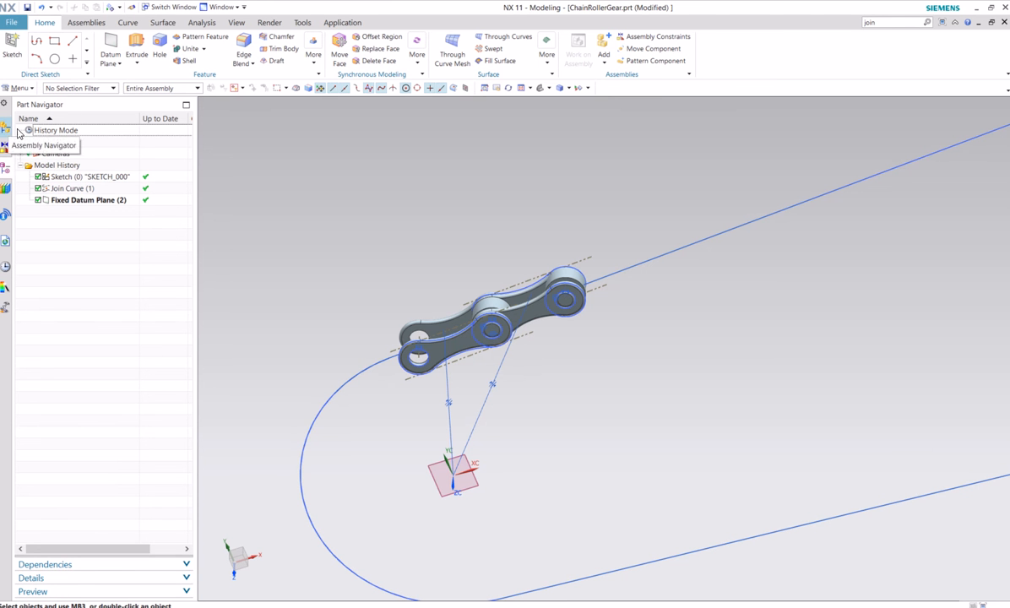
pyautogui.click(646, 61)
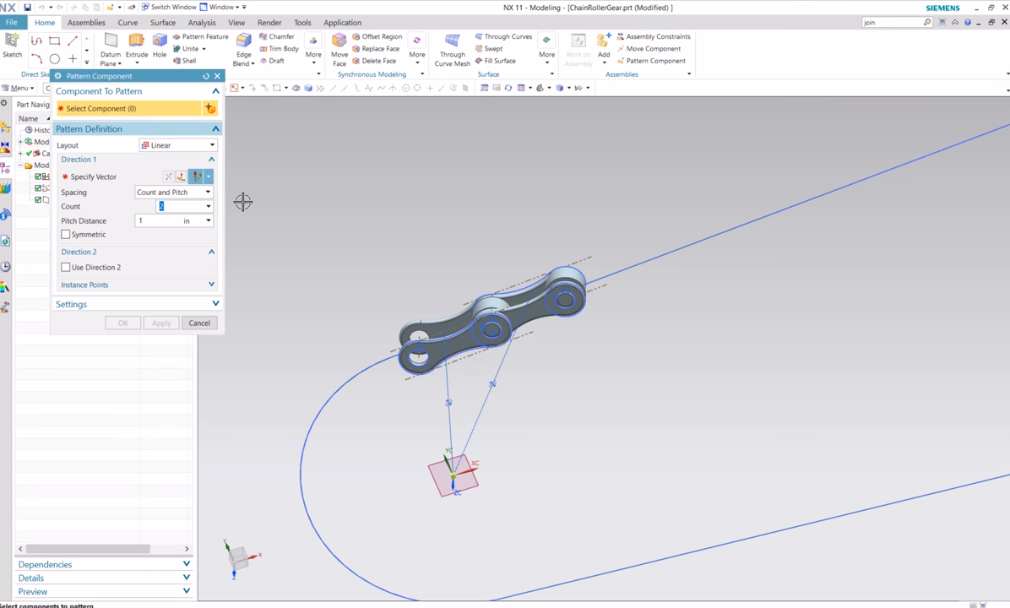
pyautogui.click(490, 308)
pyautogui.click(490, 307)
pyautogui.click(533, 295)
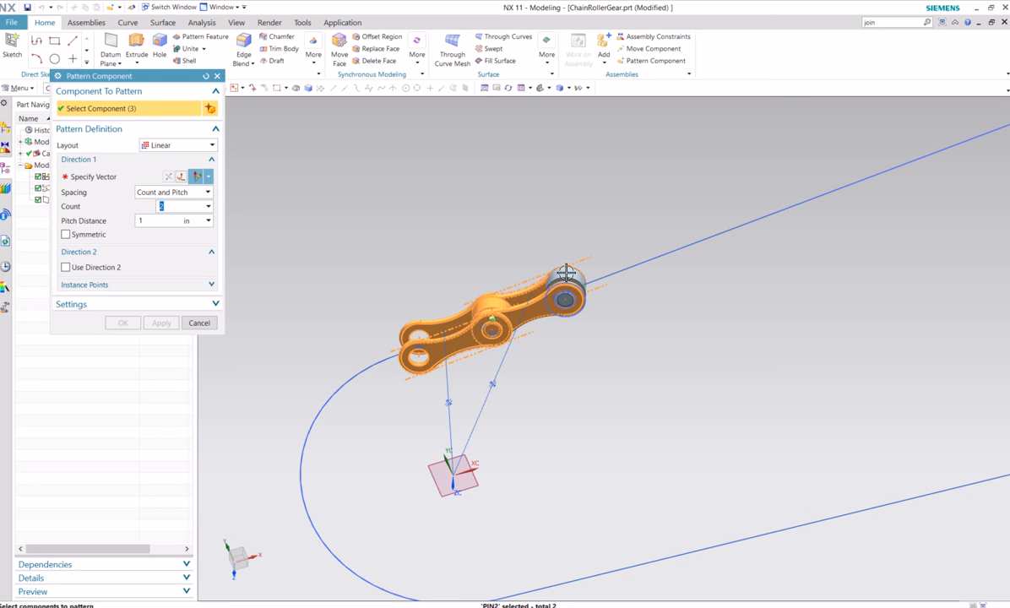
pyautogui.click(566, 274)
pyautogui.click(93, 176)
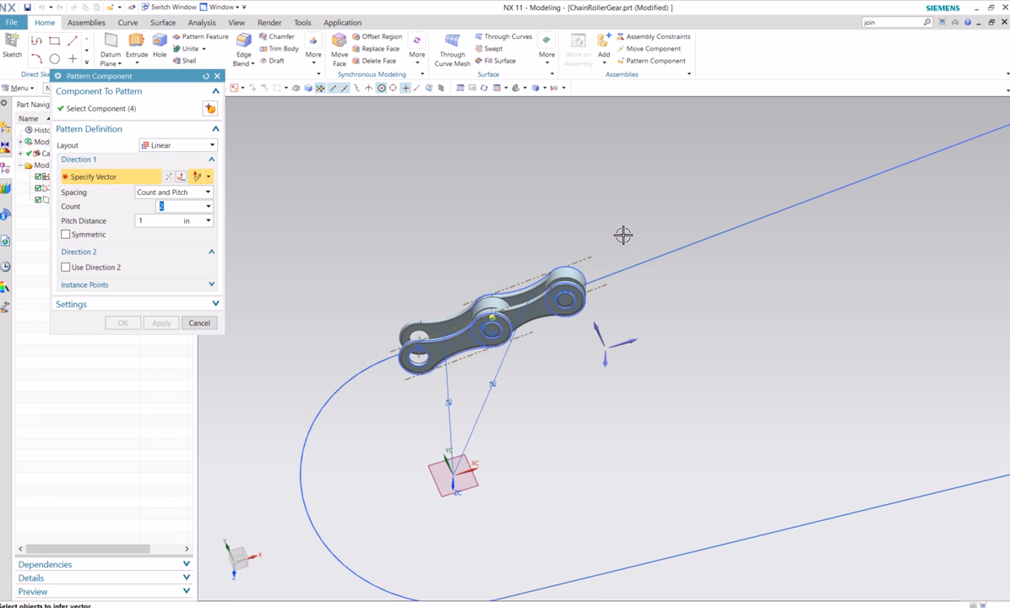
pyautogui.click(681, 245)
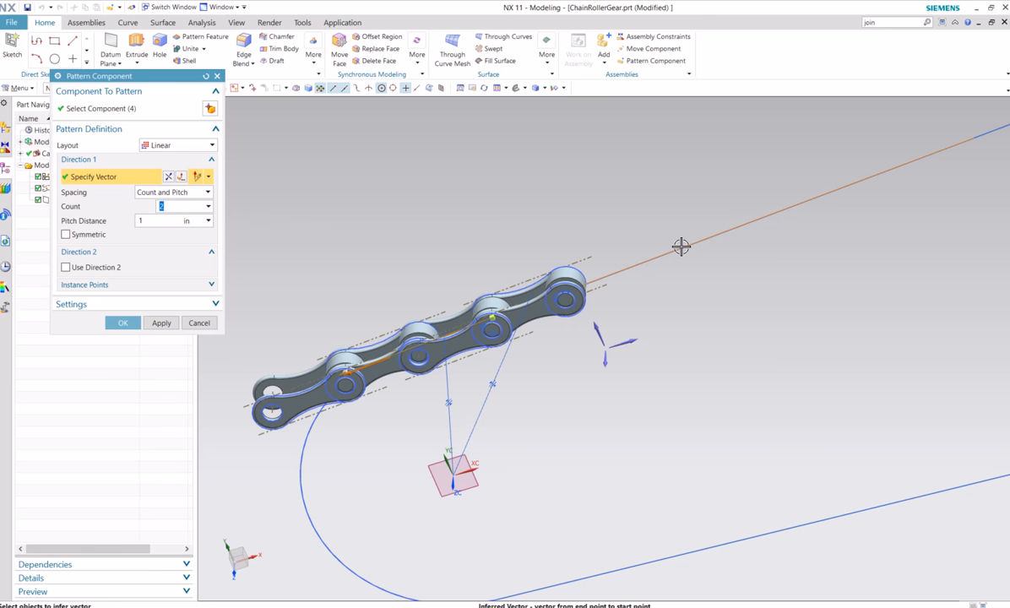
pyautogui.click(169, 177)
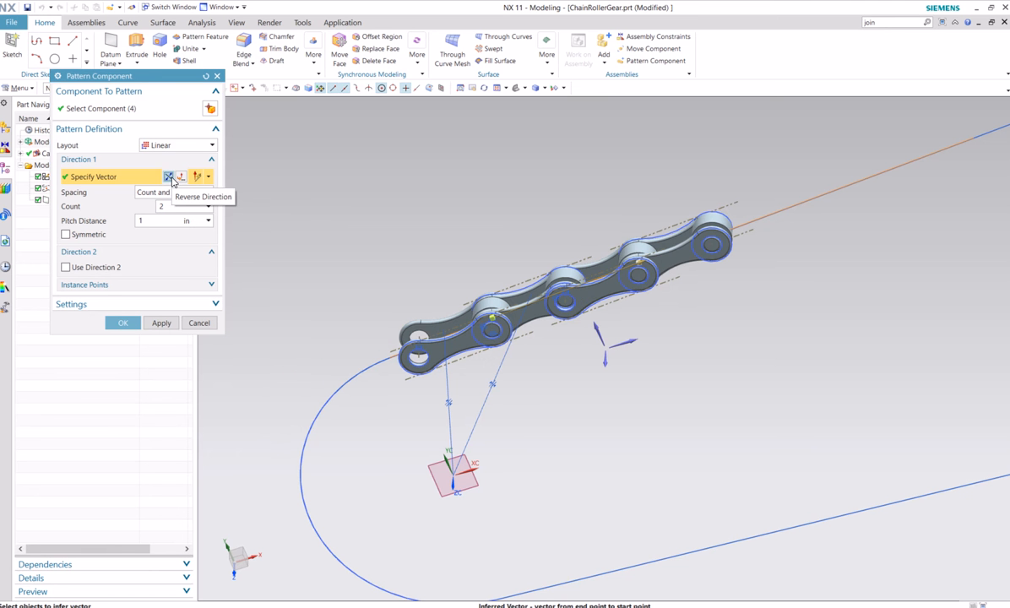
pyautogui.moveTo(478, 234); pyautogui.dragTo(495, 283, button='middle')
pyautogui.click(200, 323)
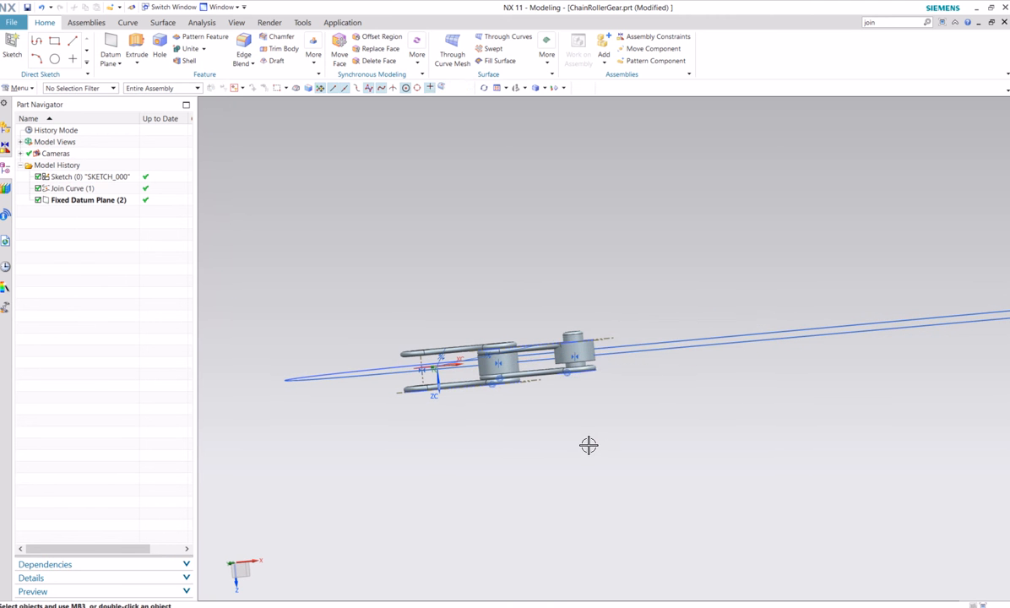
# Inspect how the end pin sits between the link plates and list the assembly's constraints
pyautogui.scroll(5, 590, 423)
pyautogui.scroll(2, 590, 423)
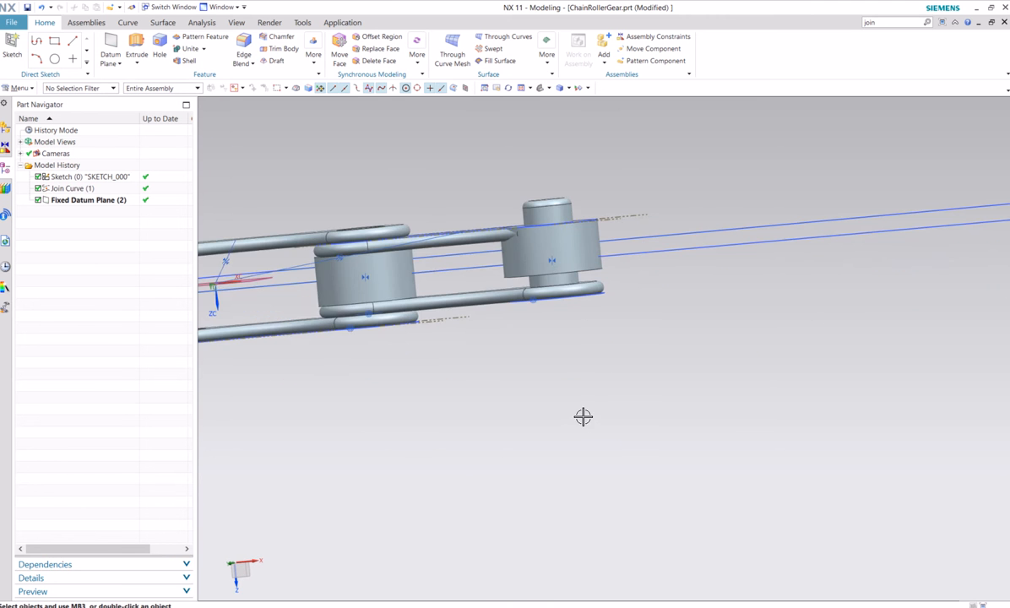
pyautogui.moveTo(582, 417); pyautogui.dragTo(582, 407, button='middle')
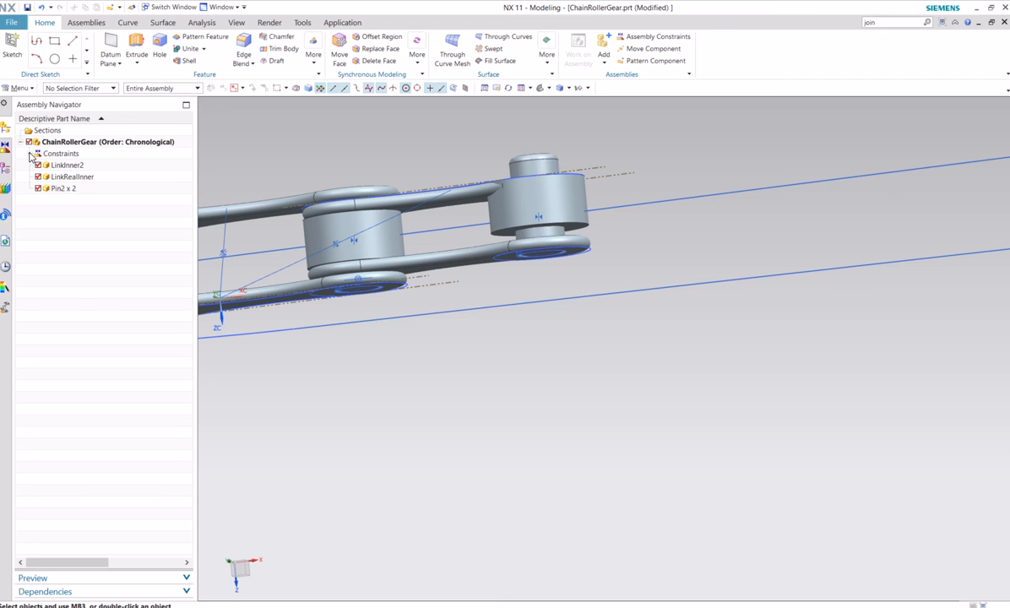
pyautogui.click(30, 154)
pyautogui.click(80, 258)
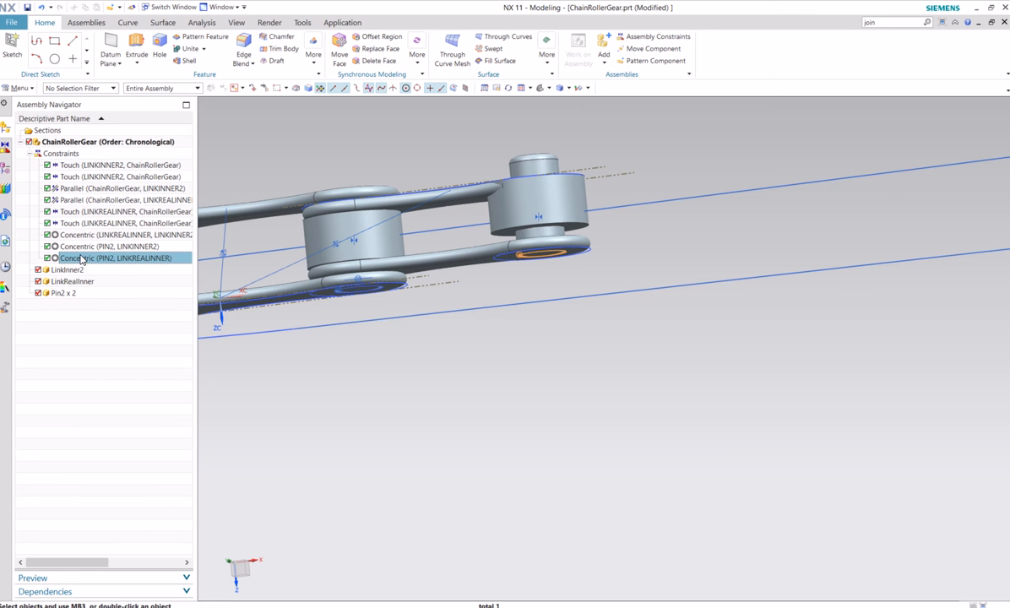
pyautogui.rightClick(82, 263)
pyautogui.click(99, 262)
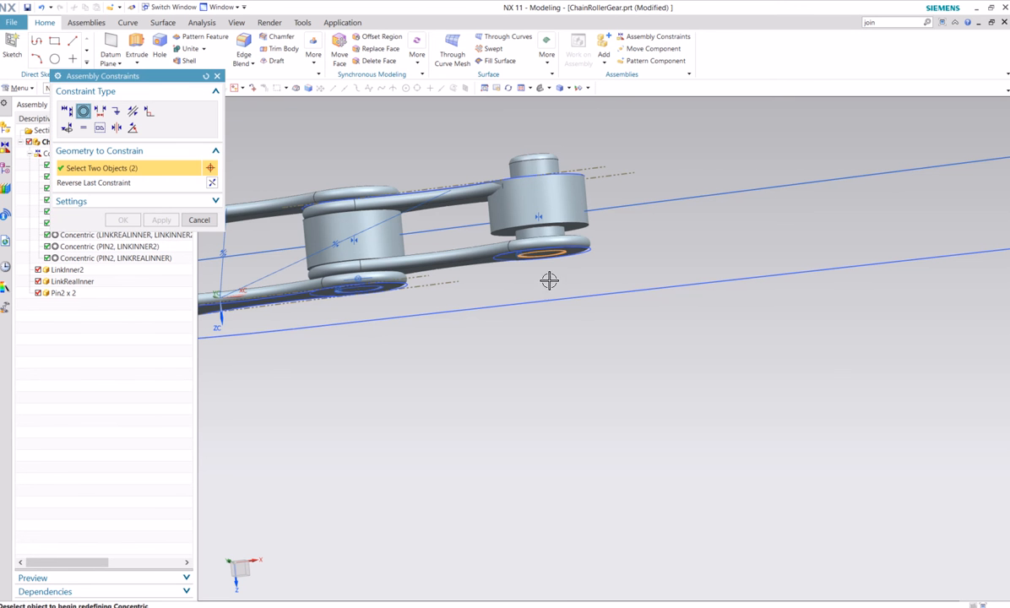
pyautogui.moveTo(549, 281); pyautogui.dragTo(541, 277, button='middle')
pyautogui.click(189, 223)
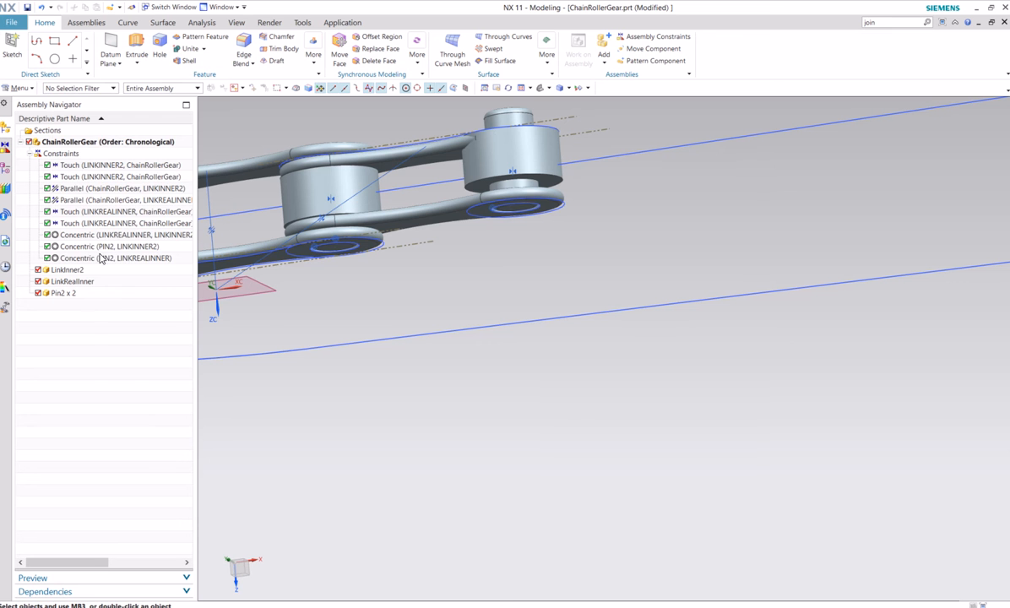
# Delete the Concentric constraint between PIN2 and LINKREALINNER
pyautogui.rightClick(83, 258)
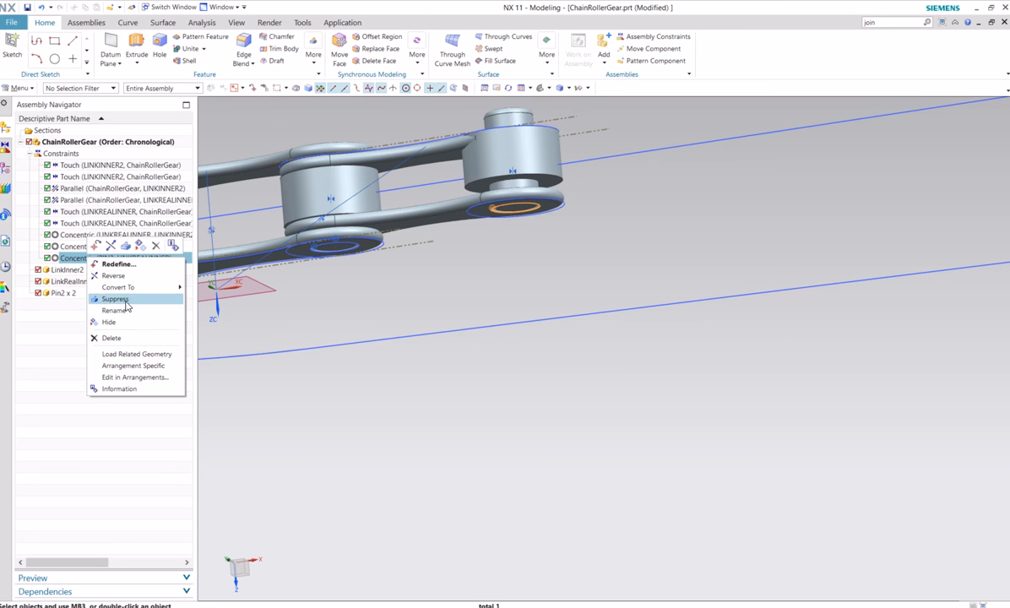
pyautogui.click(112, 338)
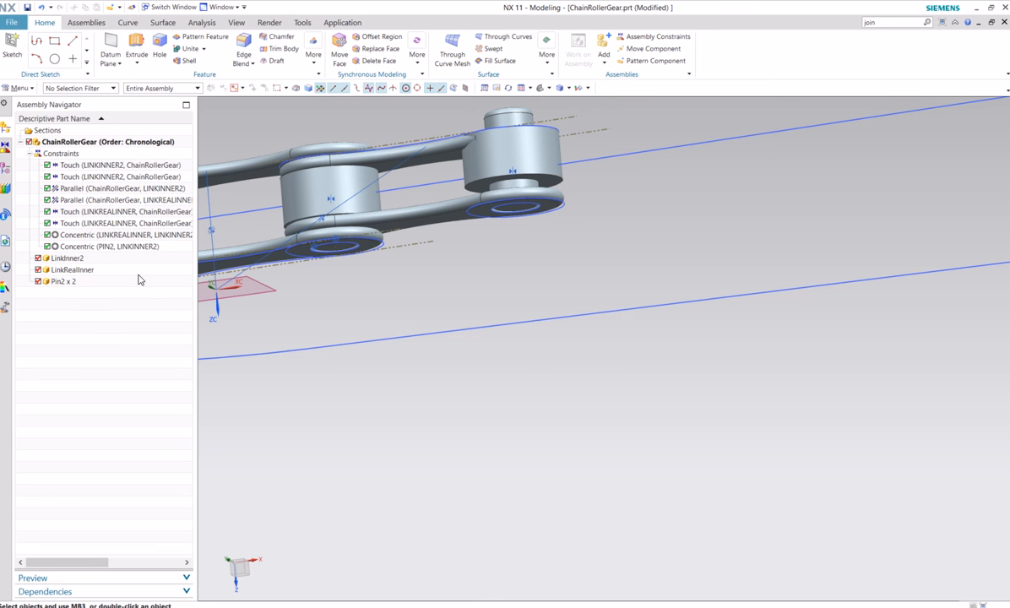
# Make the end pin's shoulder edge, where the small boss meets the roller, concentric with LinkRealInner's inner hole edge on the near plate
pyautogui.click(78, 23)
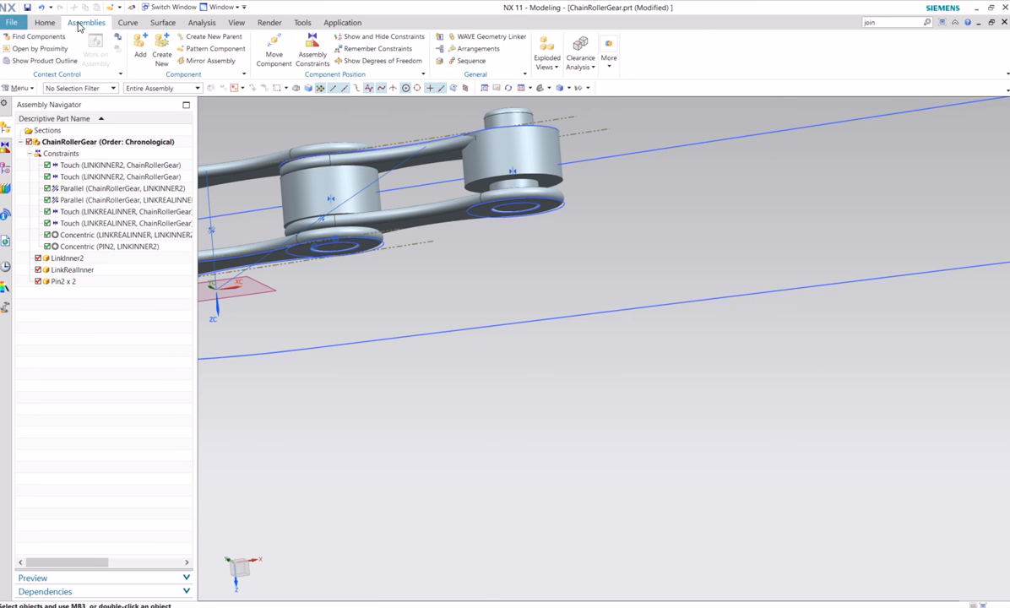
pyautogui.click(310, 56)
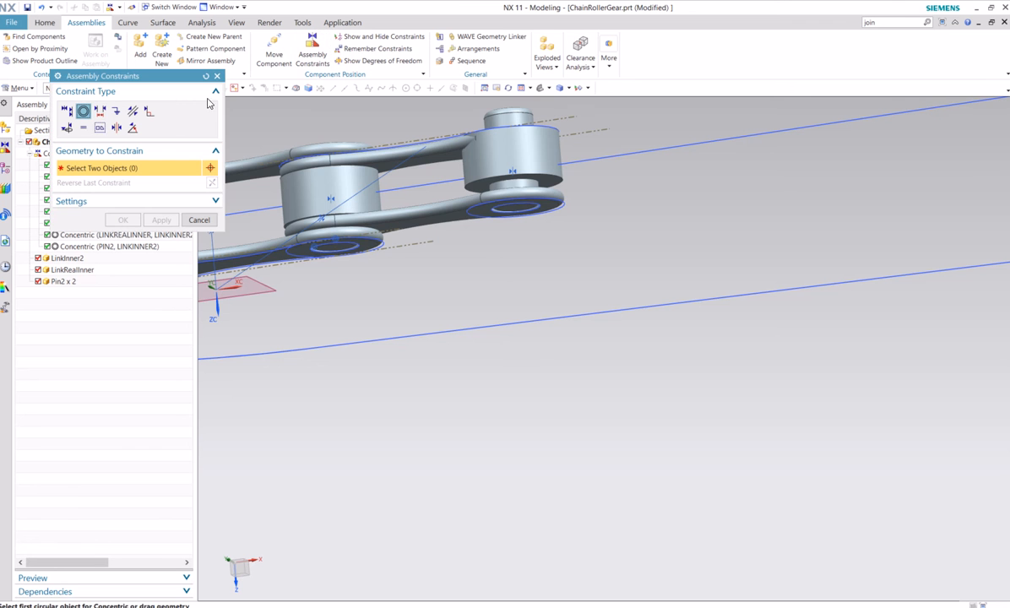
pyautogui.moveTo(484, 269); pyautogui.dragTo(468, 271, button='middle')
pyautogui.scroll(3, 468, 271)
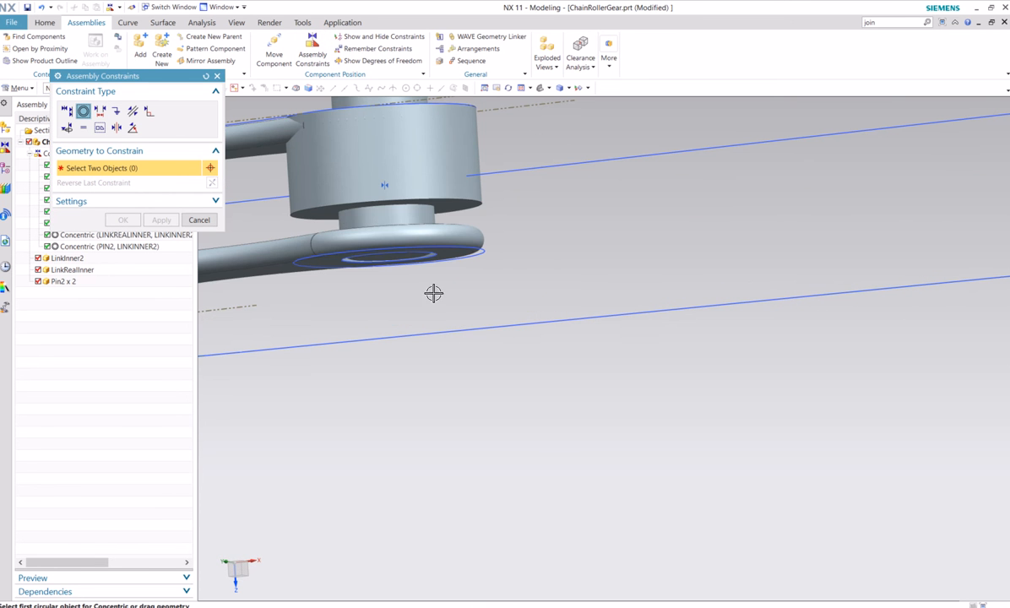
pyautogui.click(341, 210)
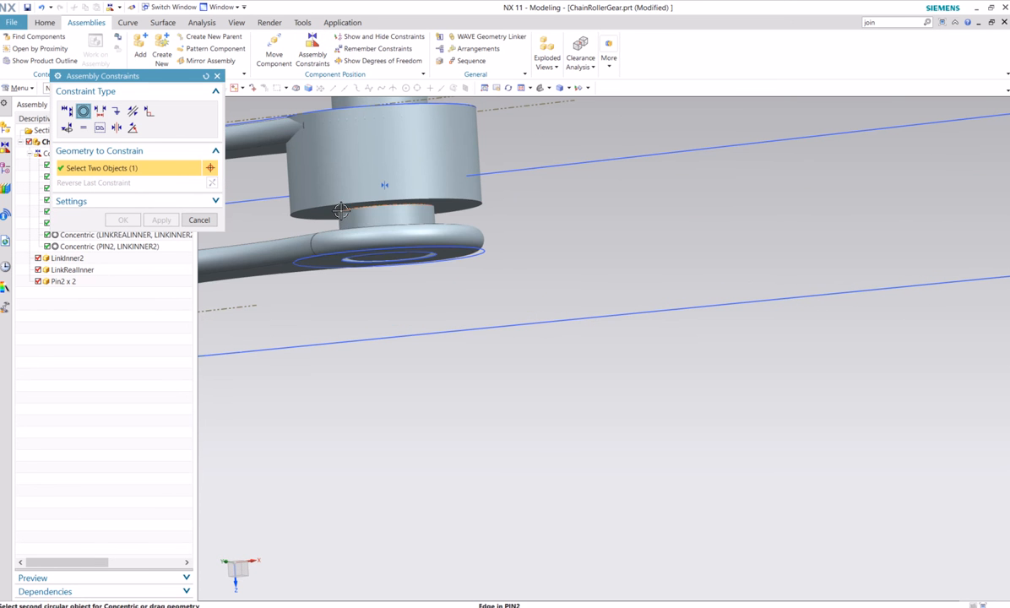
pyautogui.moveTo(553, 257); pyautogui.dragTo(592, 249, button='middle')
pyautogui.moveTo(636, 308); pyautogui.dragTo(582, 420, button='middle')
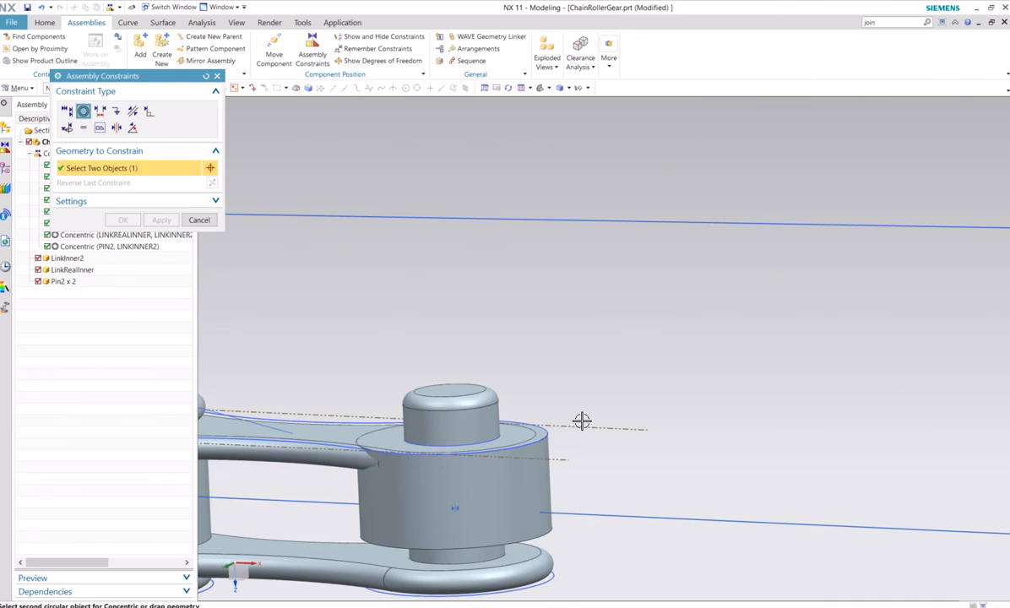
pyautogui.click(416, 560)
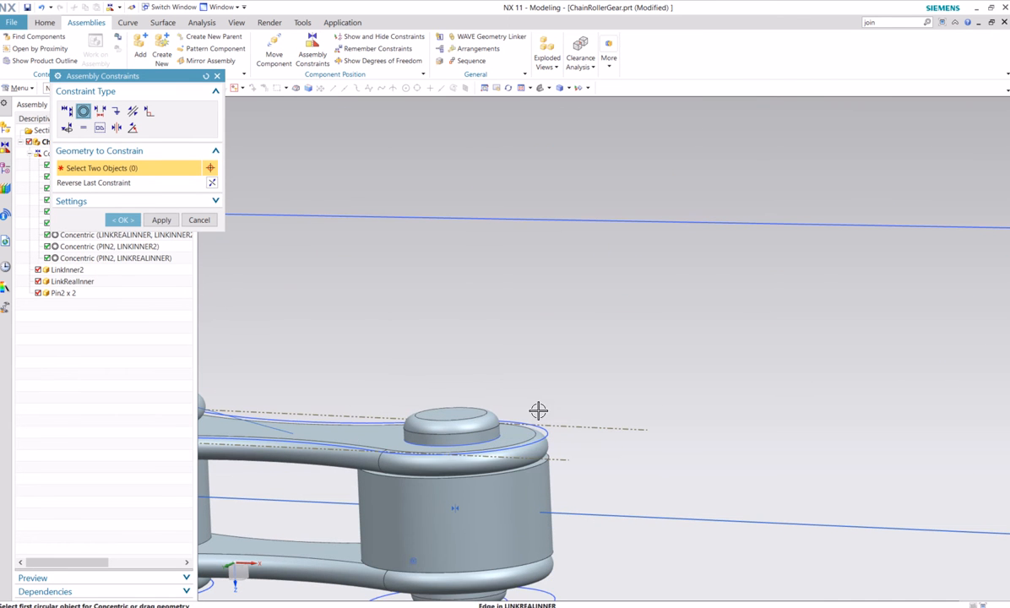
pyautogui.scroll(3, 559, 348)
pyautogui.scroll(3, 559, 348)
pyautogui.moveTo(566, 462); pyautogui.dragTo(642, 421, button='middle')
pyautogui.scroll(-1, 544, 426)
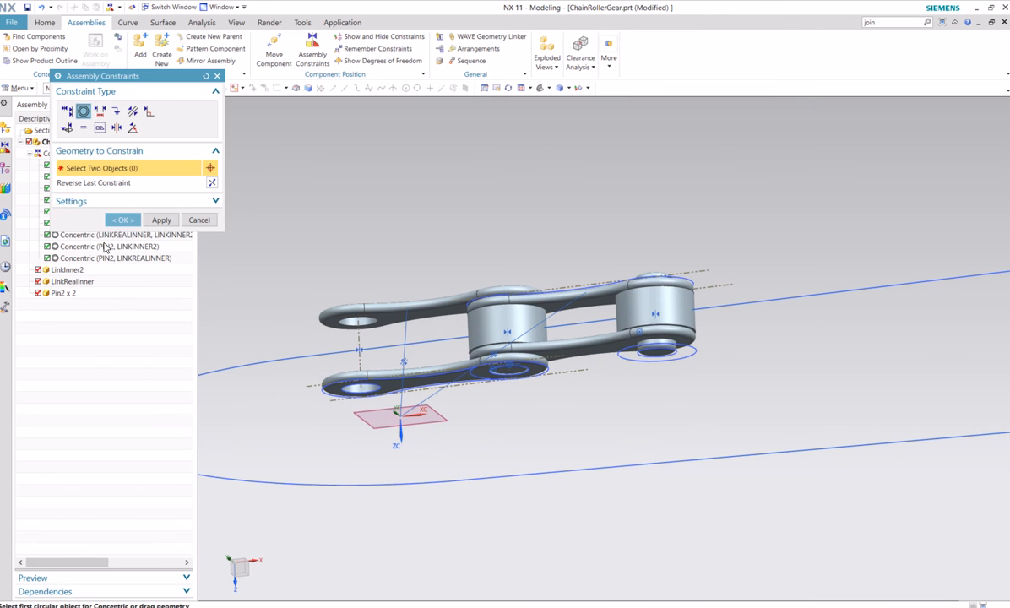
pyautogui.click(122, 220)
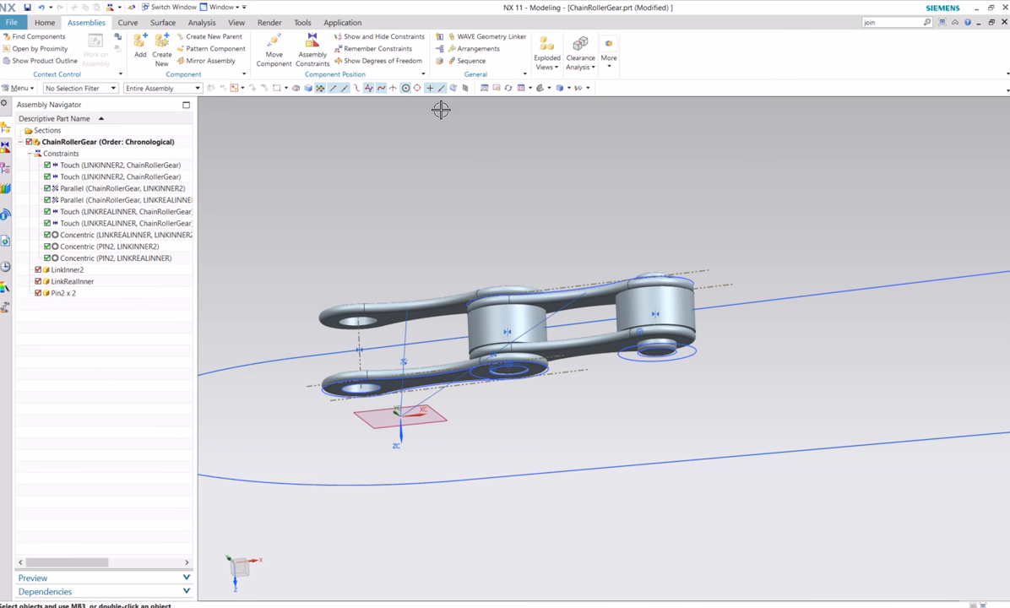
# Set up a linear component pattern of LinkInner2, LinkRealInner and both pins, directed along the straight line of the chain path
pyautogui.click(45, 22)
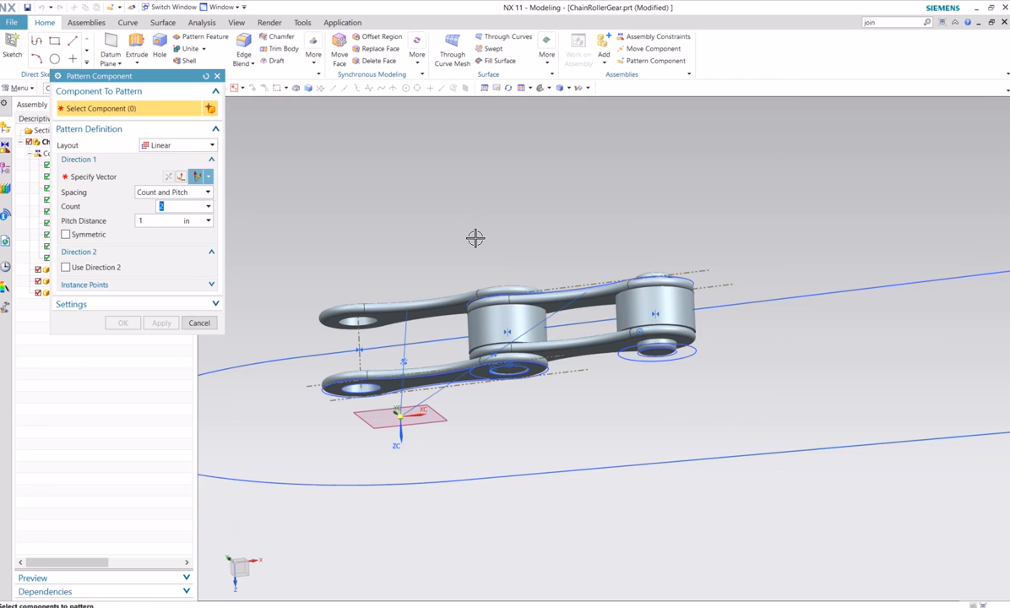
pyautogui.scroll(1, 476, 238)
pyautogui.moveTo(475, 238)
pyautogui.mouseDown(button='middle')
pyautogui.moveTo(487, 215)
pyautogui.moveTo(471, 230)
pyautogui.mouseUp(button='middle')
pyautogui.scroll(-2, 471, 230)
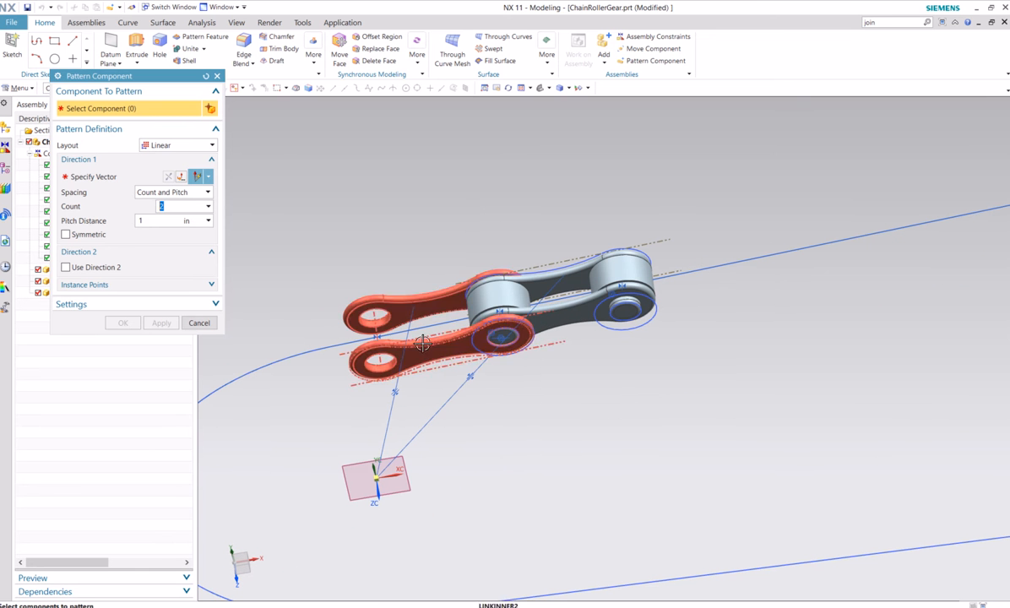
pyautogui.click(410, 303)
pyautogui.click(470, 315)
pyautogui.click(522, 296)
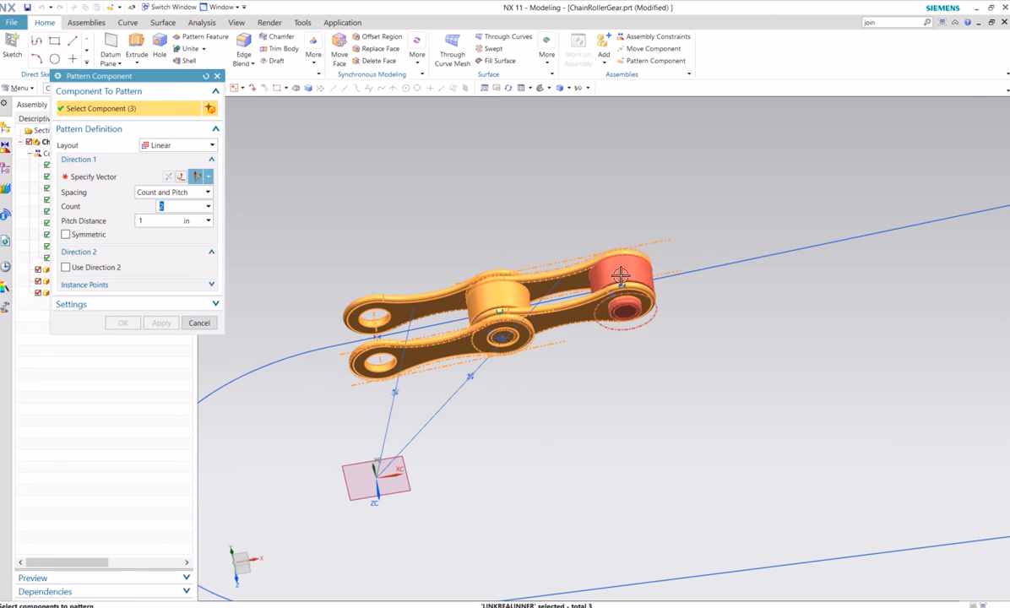
pyautogui.click(620, 277)
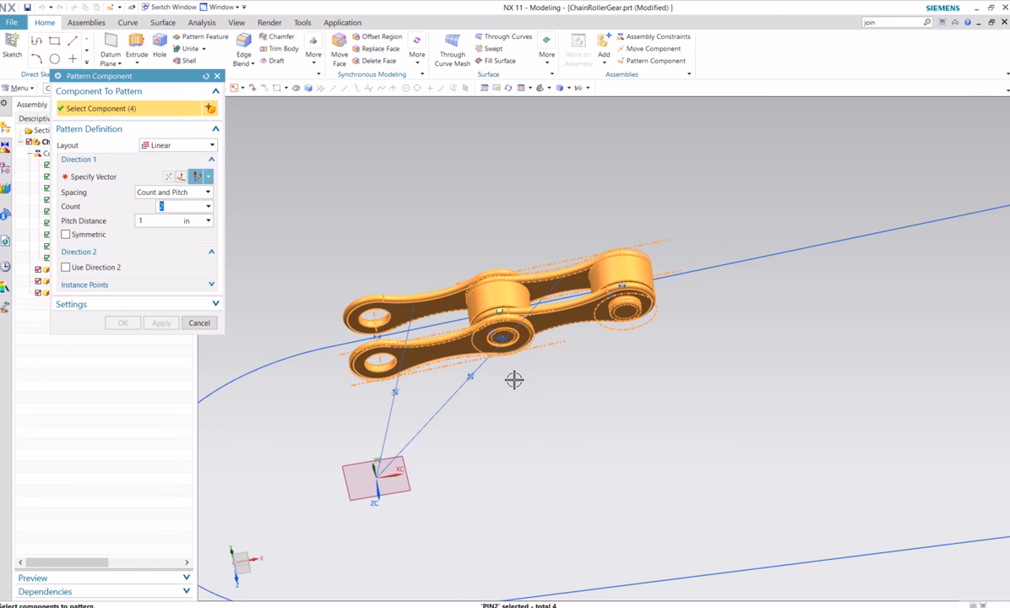
pyautogui.click(76, 176)
pyautogui.click(733, 269)
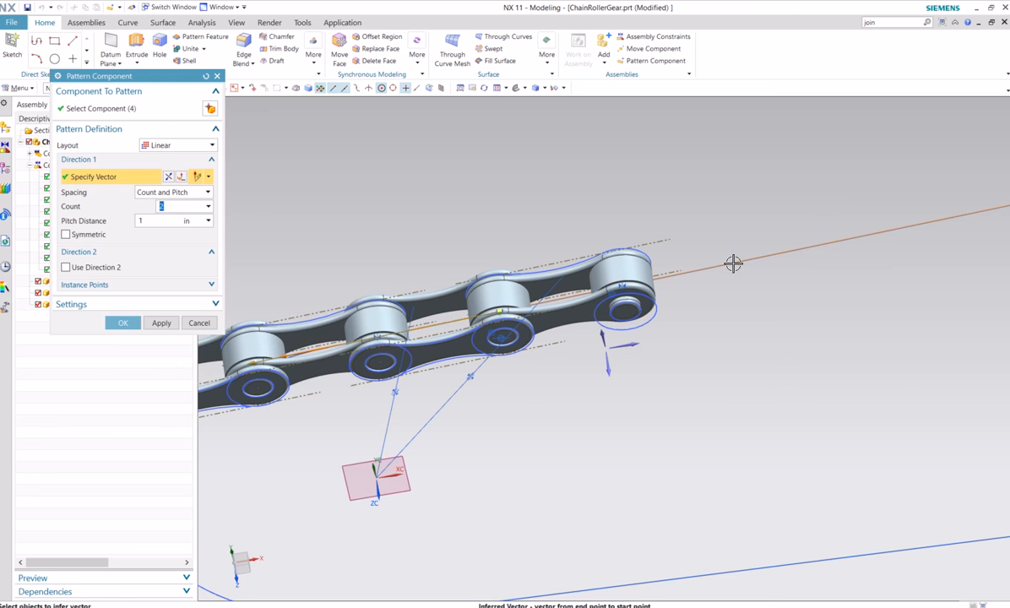
# Set the component pattern's count to 4 with a pitch distance of 1 in and create it
pyautogui.scroll(-4, 622, 358)
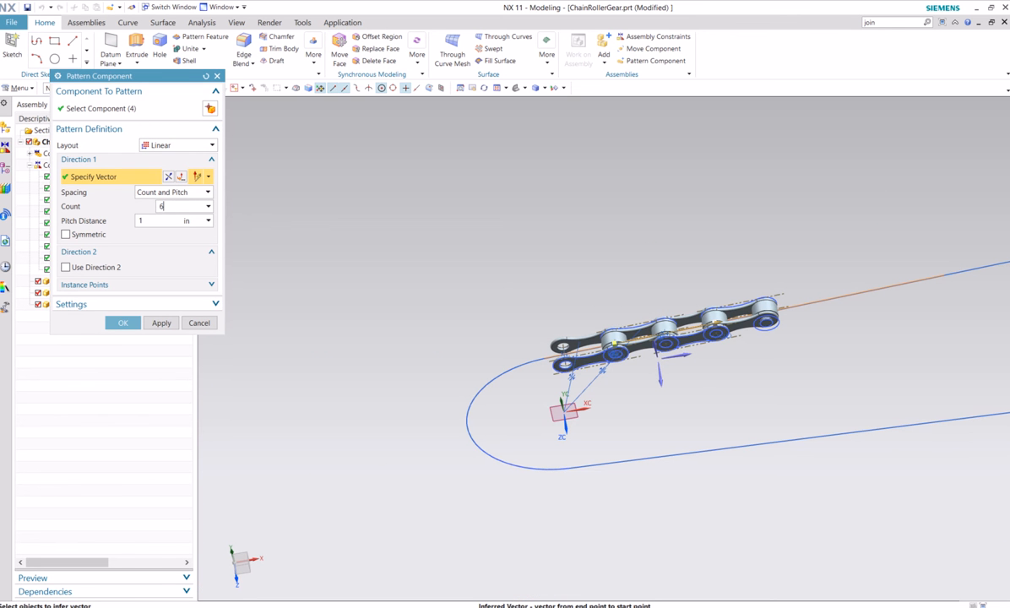
pyautogui.click(151, 220)
pyautogui.scroll(-2, 734, 411)
pyautogui.keyDown('shift'); pyautogui.moveTo(747, 416); pyautogui.dragTo(599, 424, button='middle'); pyautogui.keyUp('shift')
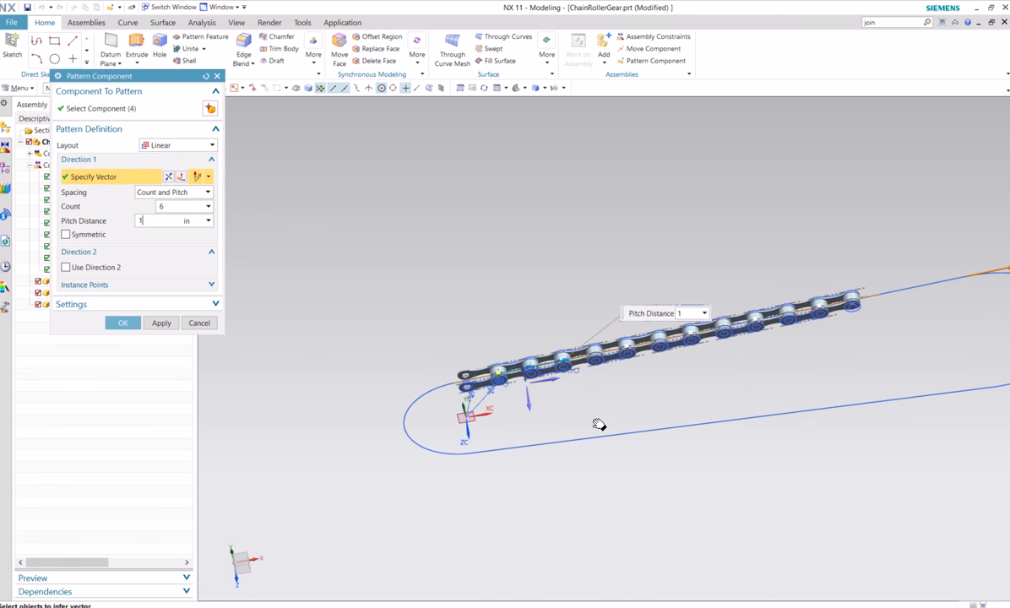
pyautogui.doubleClick(156, 207)
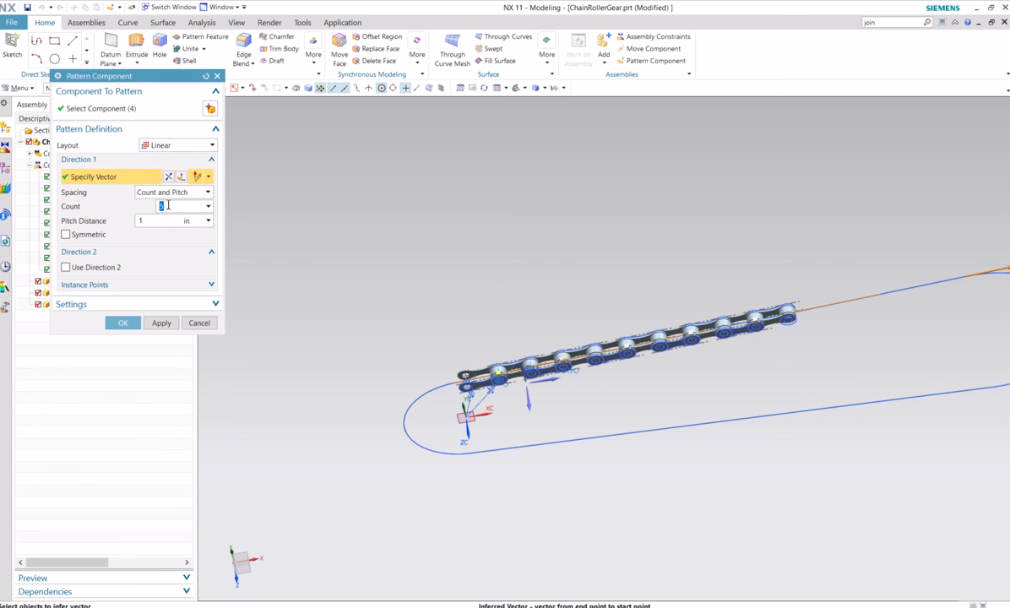
pyautogui.write('4')
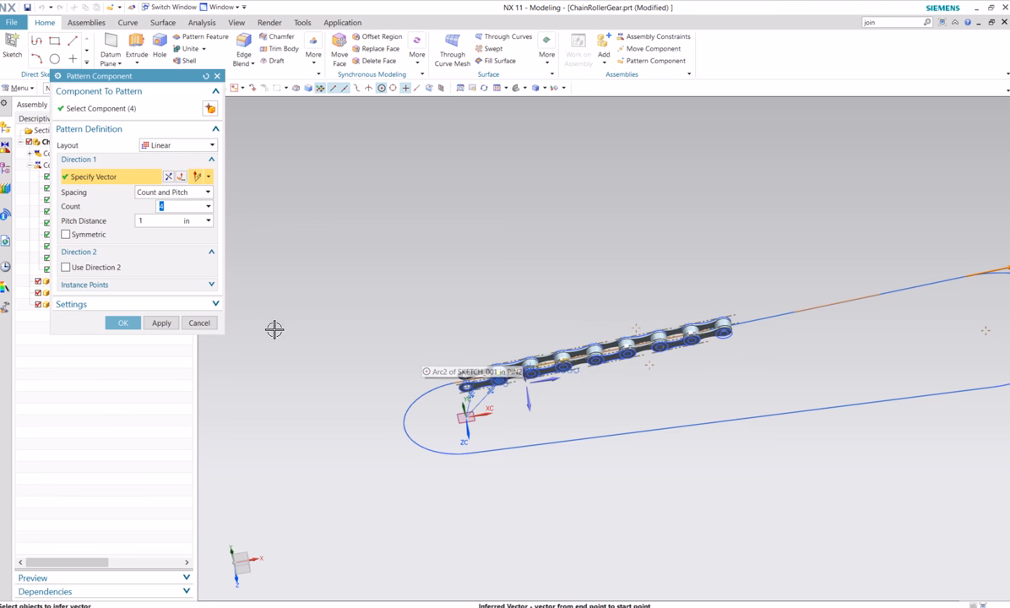
pyautogui.click(123, 324)
# Save the ChainRollerGear assembly with the patterned chain links
pyautogui.scroll(3, 601, 423)
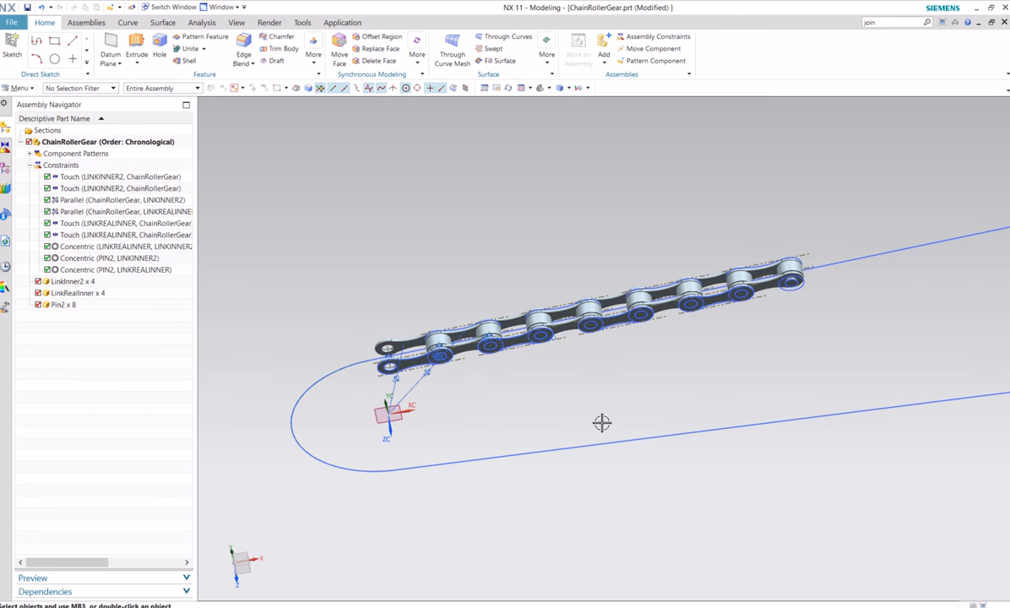
pyautogui.scroll(2, 575, 402)
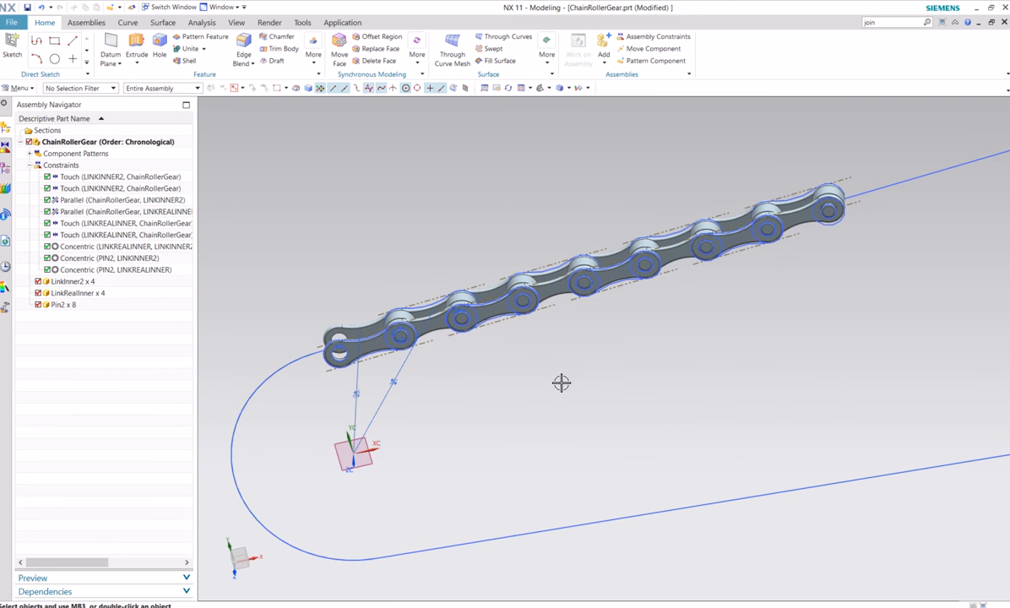
pyautogui.moveTo(561, 383); pyautogui.dragTo(590, 340, button='middle')
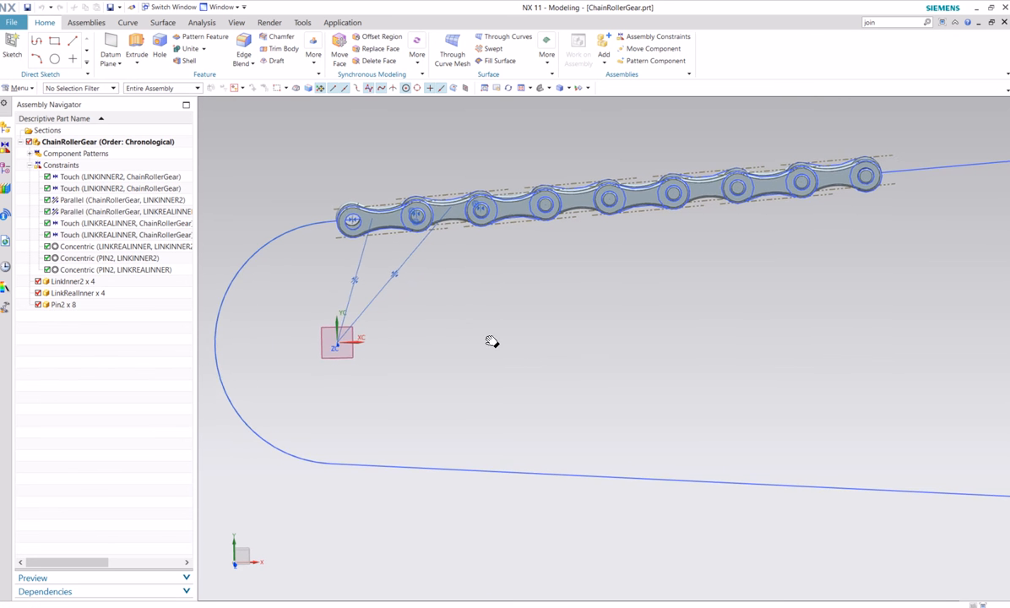
pyautogui.keyDown('shift'); pyautogui.moveTo(492, 342); pyautogui.dragTo(588, 318, button='middle'); pyautogui.keyUp('shift')
pyautogui.scroll(2, 562, 262)
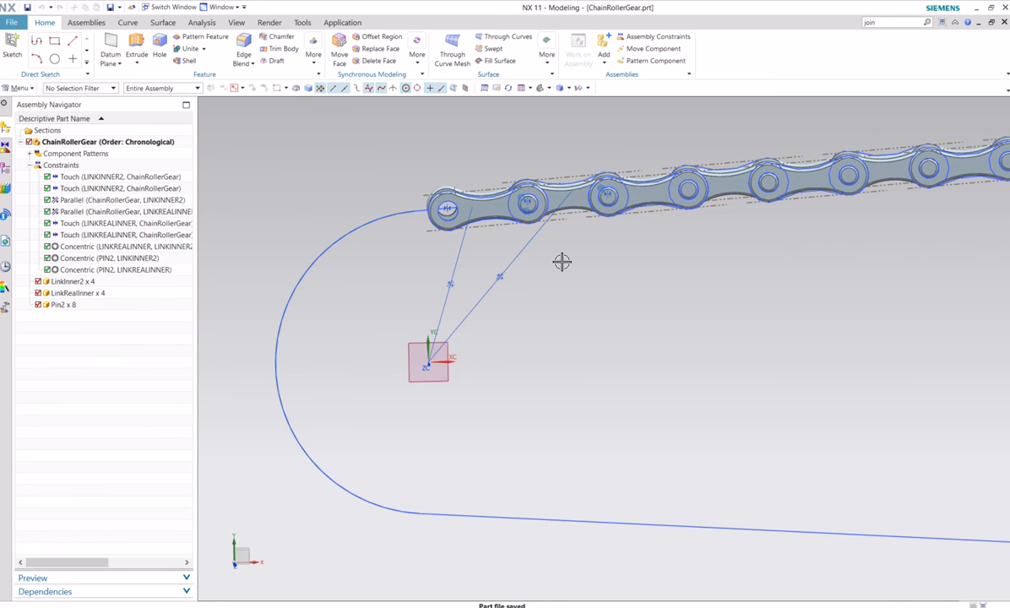
pyautogui.moveTo(543, 262); pyautogui.dragTo(575, 208, button='middle')
pyautogui.scroll(2, 477, 312)
pyautogui.hotkey('ctrl', 's')
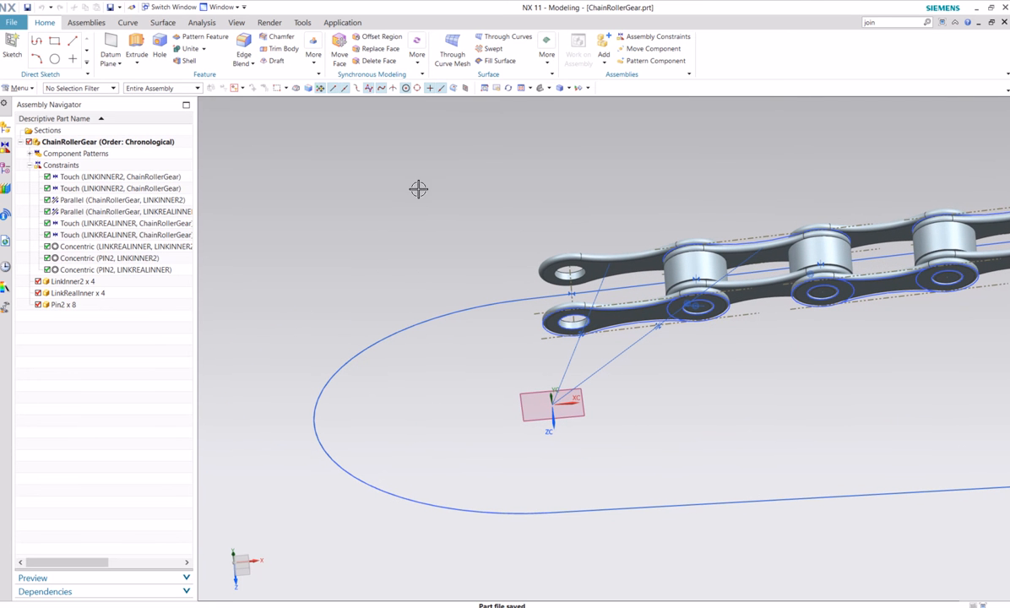
# Add another LinkRealInner component from the Chain folder, positioned by constraints
pyautogui.click(86, 23)
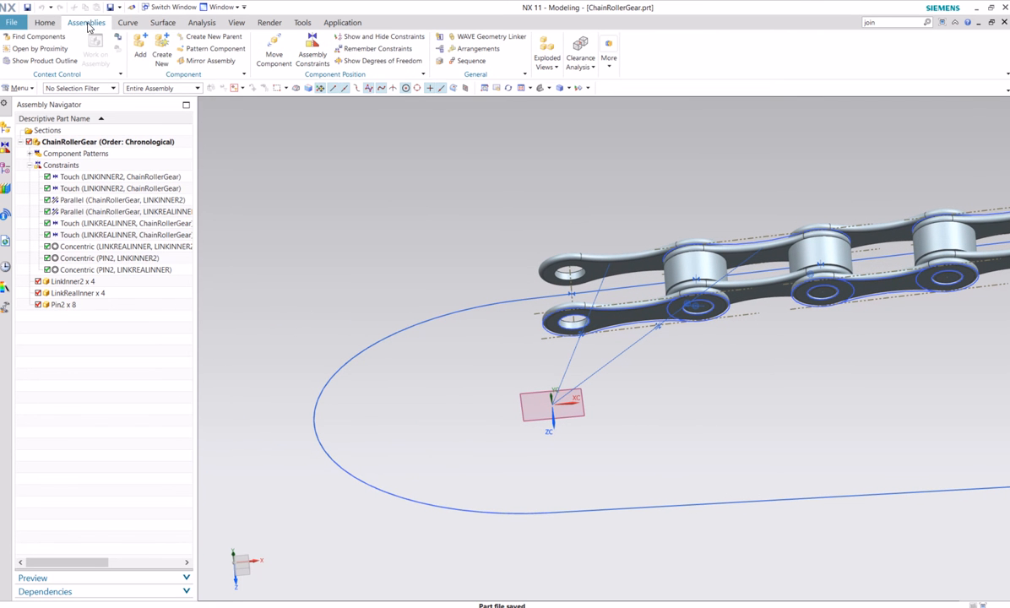
pyautogui.click(141, 49)
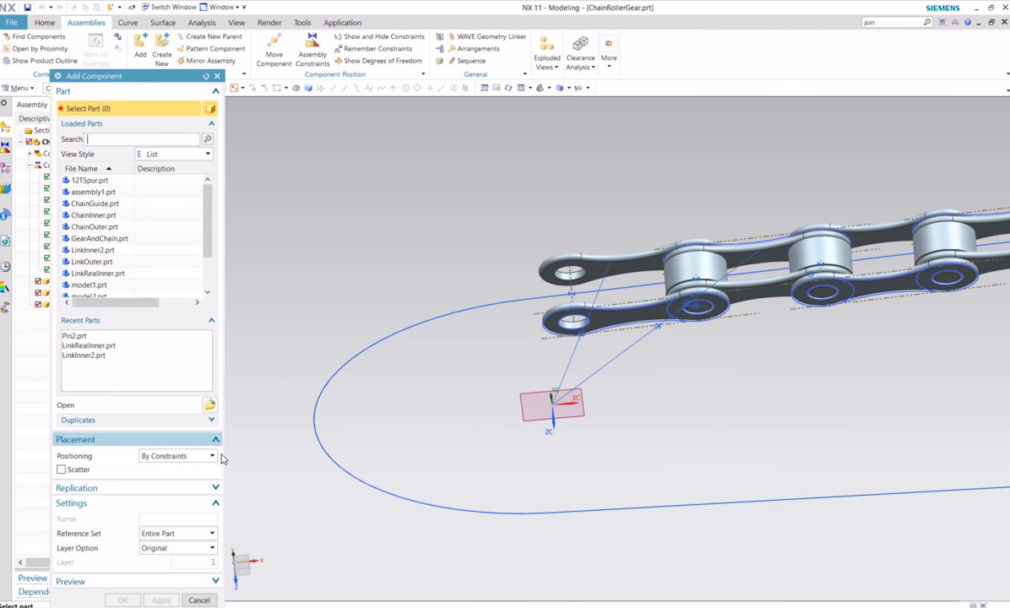
pyautogui.click(209, 404)
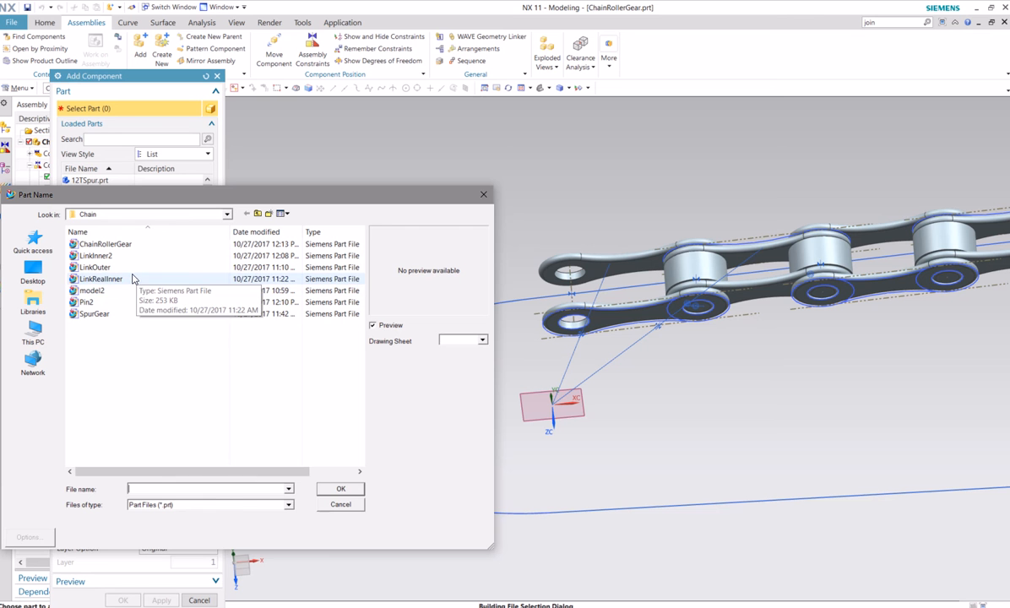
pyautogui.click(109, 279)
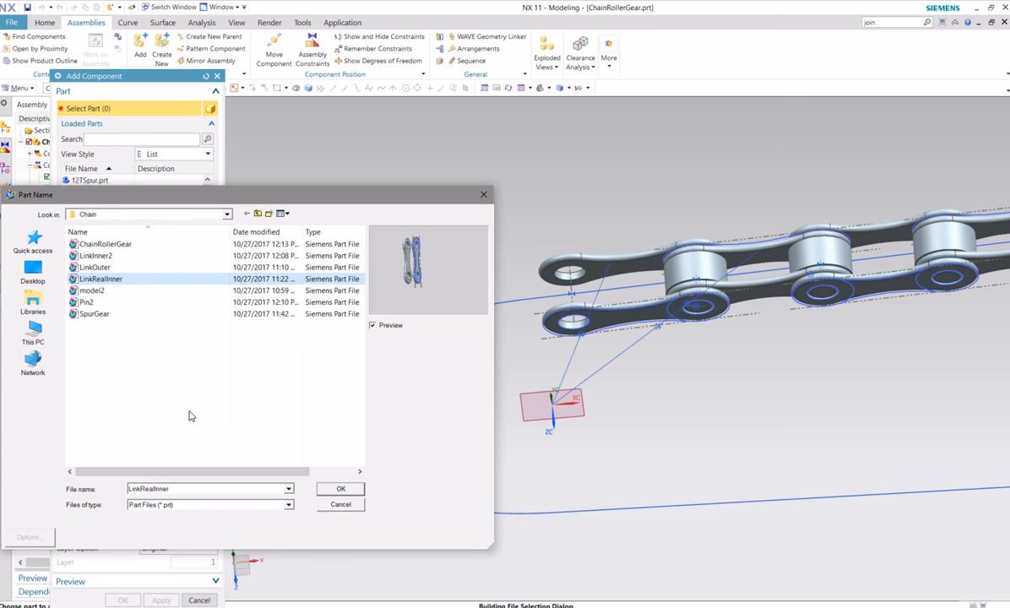
pyautogui.click(337, 489)
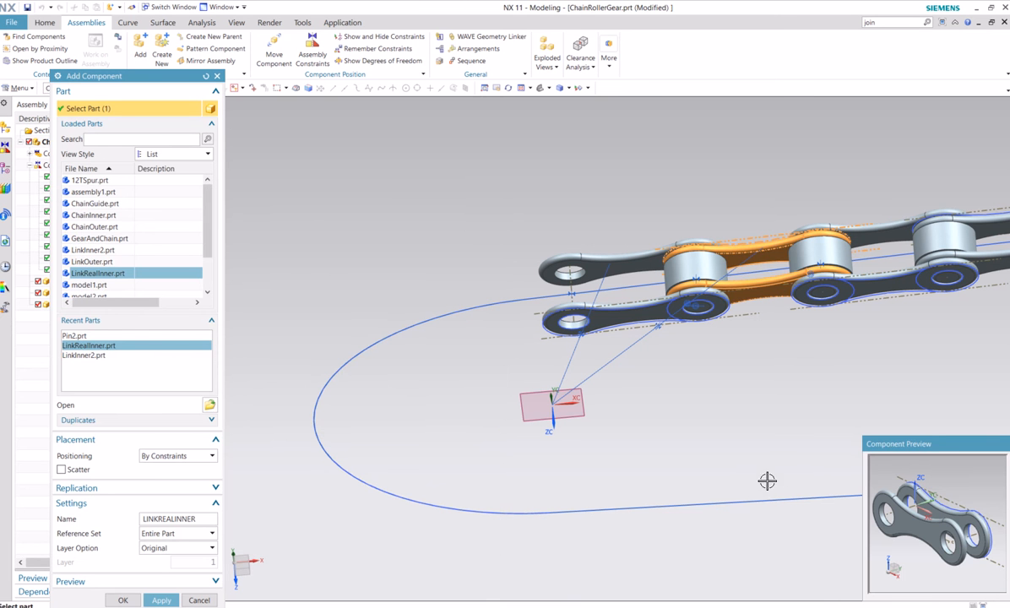
pyautogui.click(161, 599)
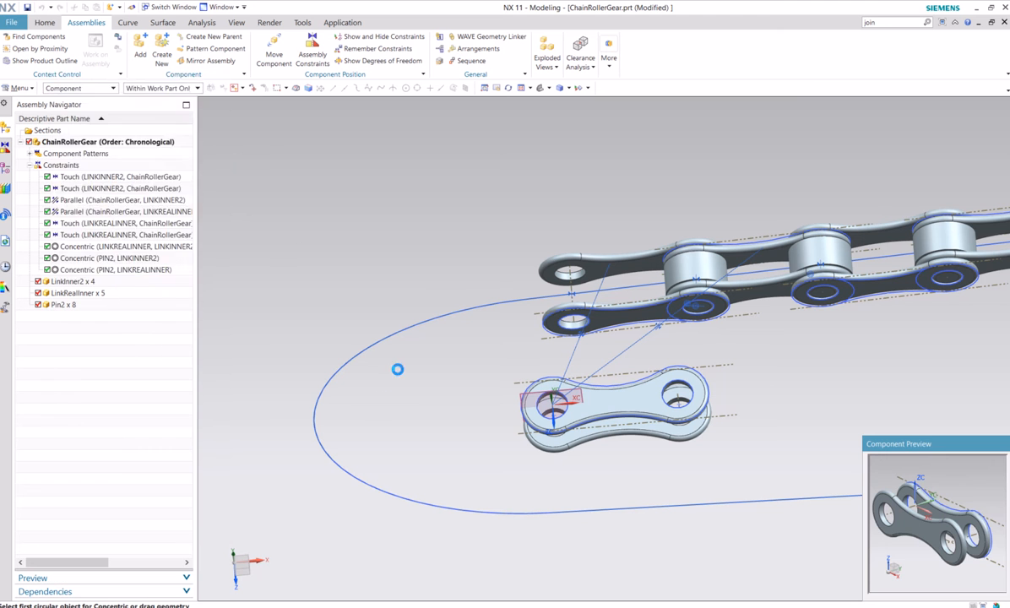
# Constrain the flat plate face of the new LinkRealInner parallel to the datum plane at the assembly origin
pyautogui.click(132, 112)
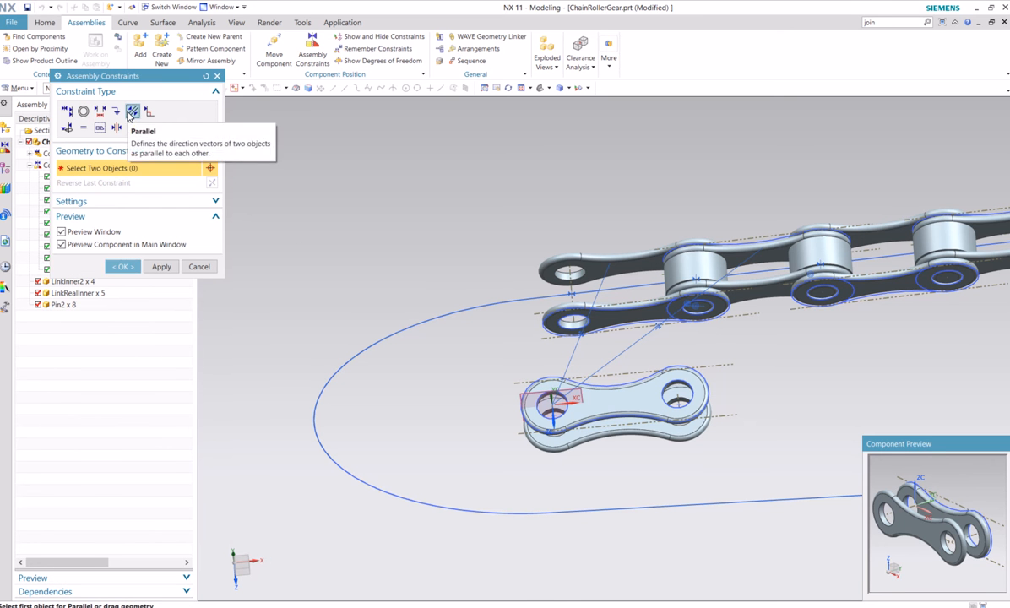
pyautogui.click(529, 407)
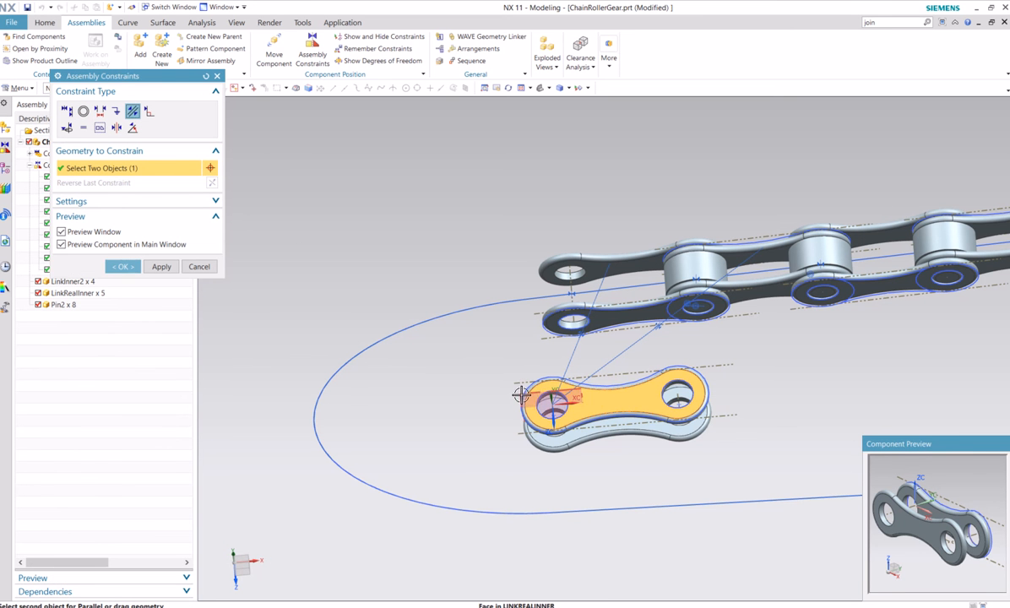
pyautogui.click(524, 395)
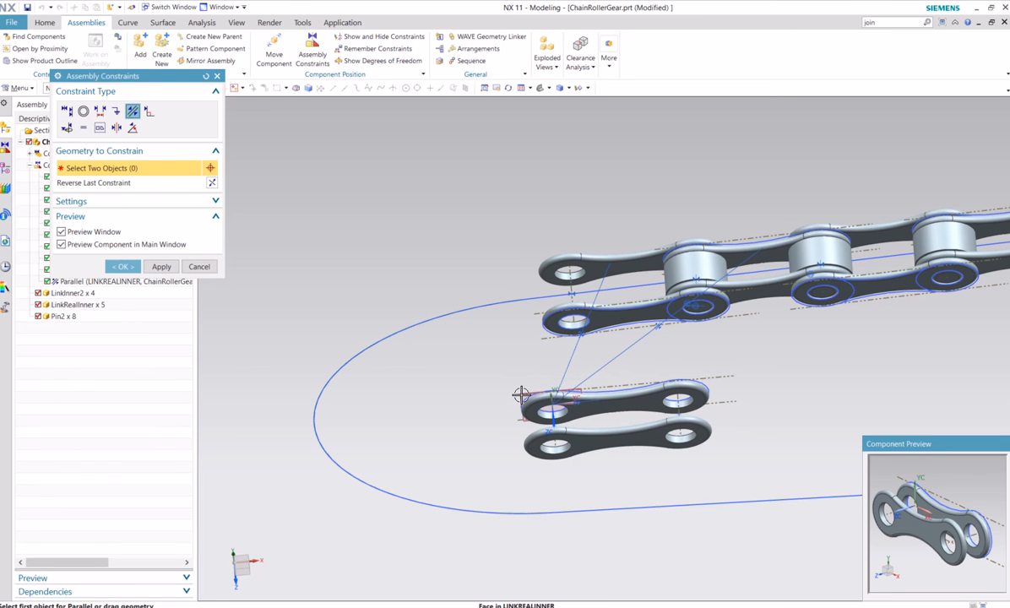
# Begin a Concentric constraint with the new LinkRealInner's hole edge at the end away from the origin, on the plate farther from the datum plane
pyautogui.click(83, 112)
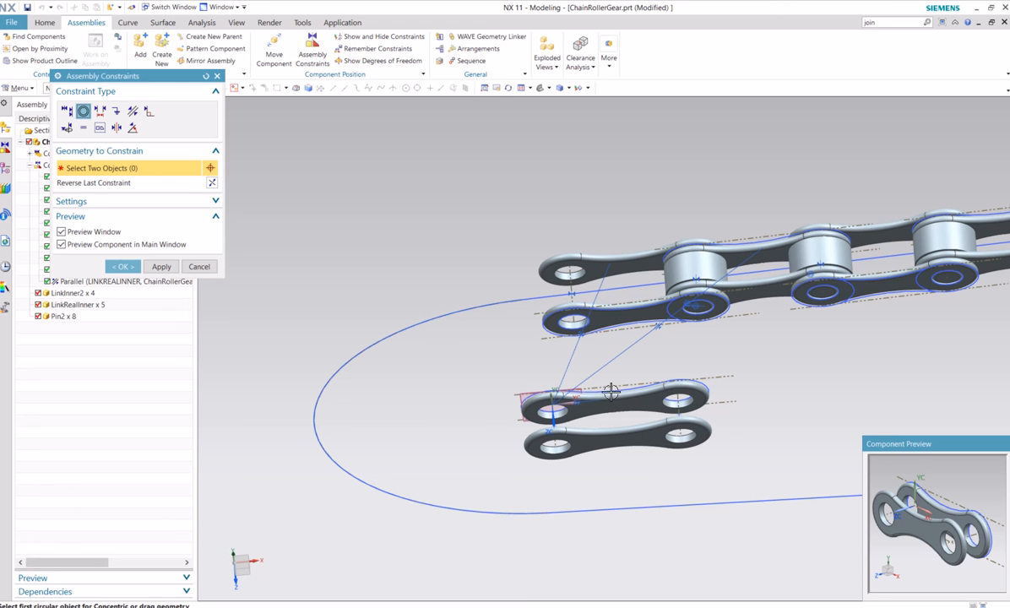
pyautogui.click(704, 441)
pyautogui.moveTo(613, 378); pyautogui.dragTo(548, 388, button='middle')
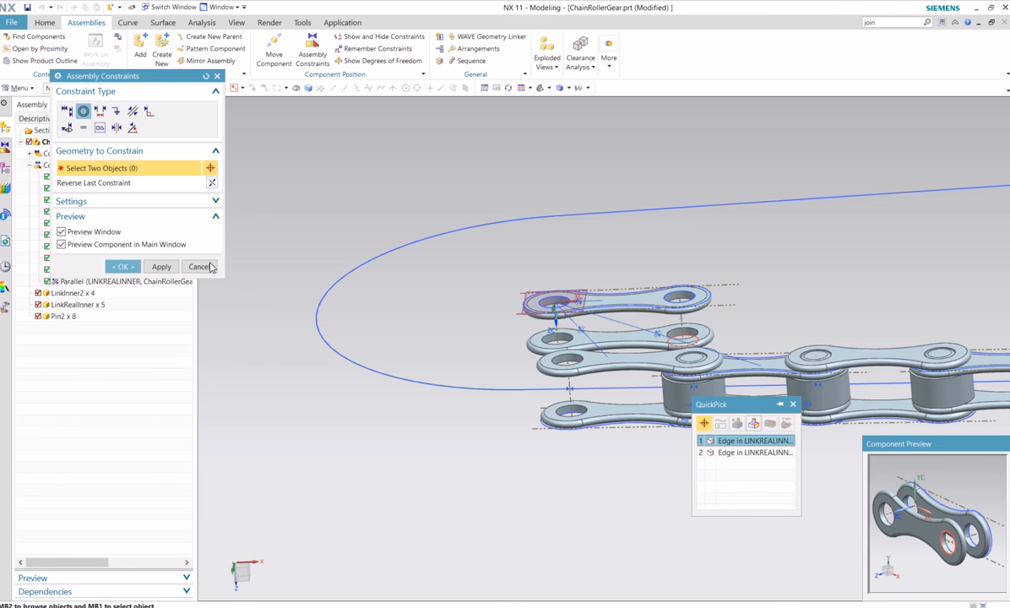
# Abandon the Concentric pick and constrain the new LinkRealInner's centre point, at the end away from the origin, to touch the joined path spline
pyautogui.click(794, 406)
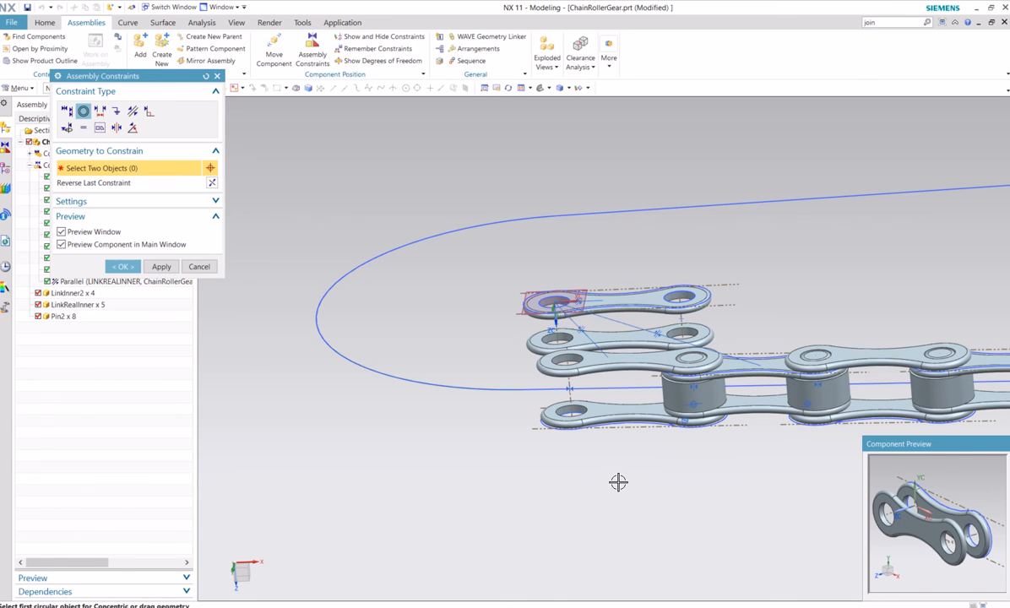
pyautogui.moveTo(615, 497); pyautogui.dragTo(614, 495, button='middle')
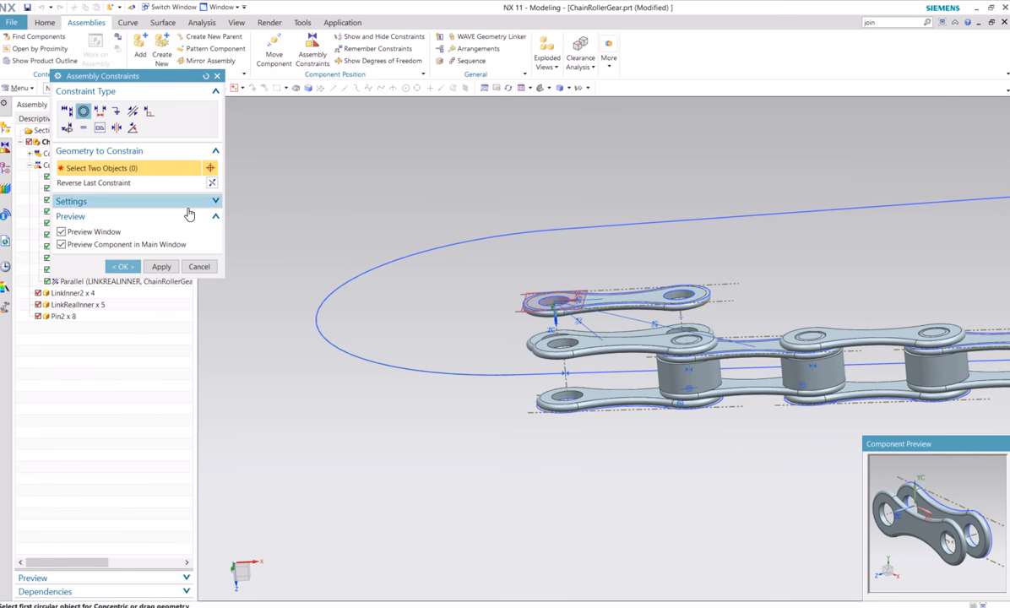
pyautogui.click(67, 111)
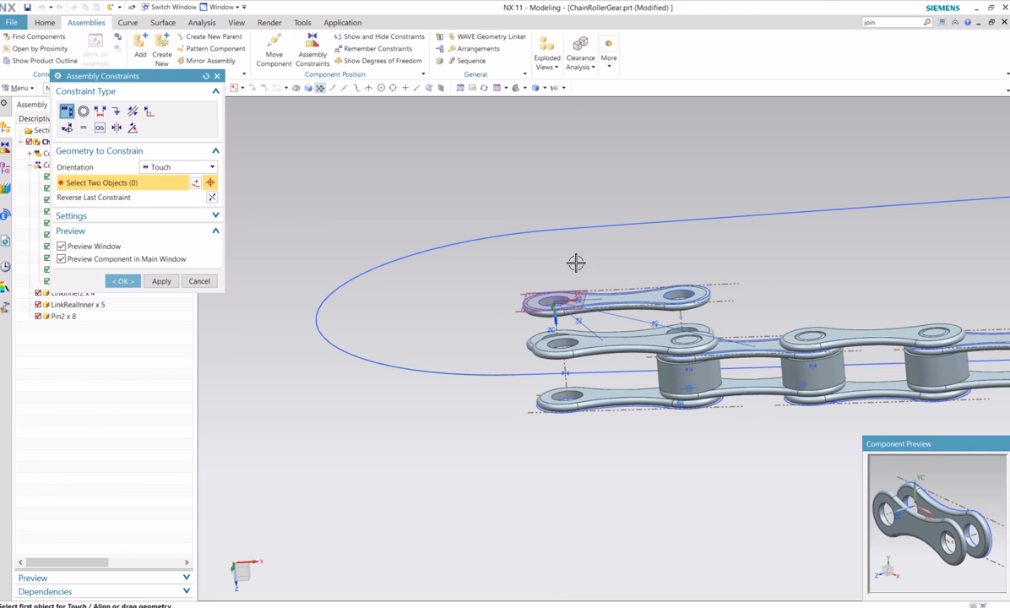
pyautogui.scroll(-4, 683, 315)
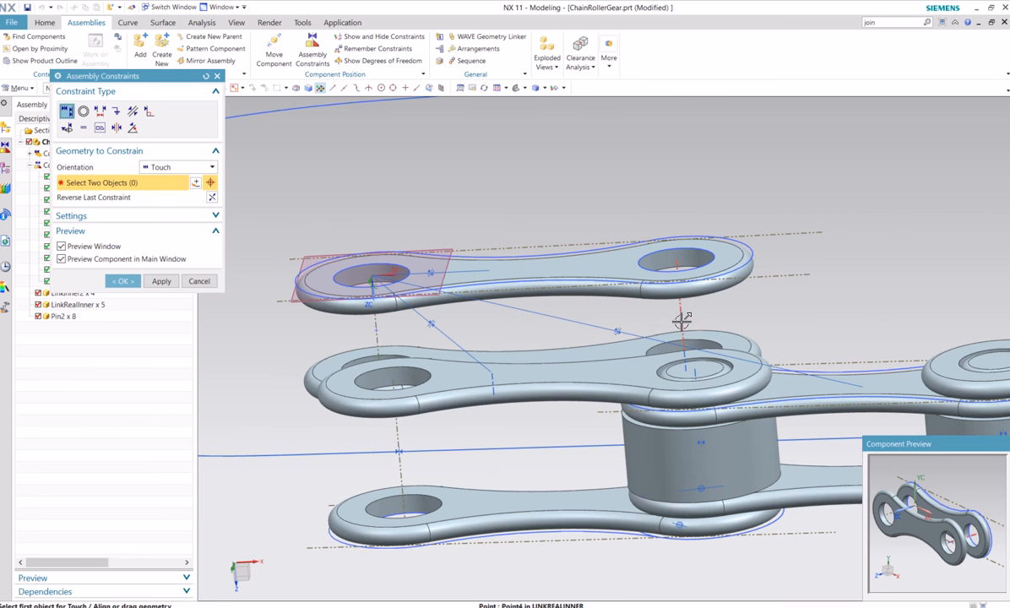
pyautogui.click(681, 316)
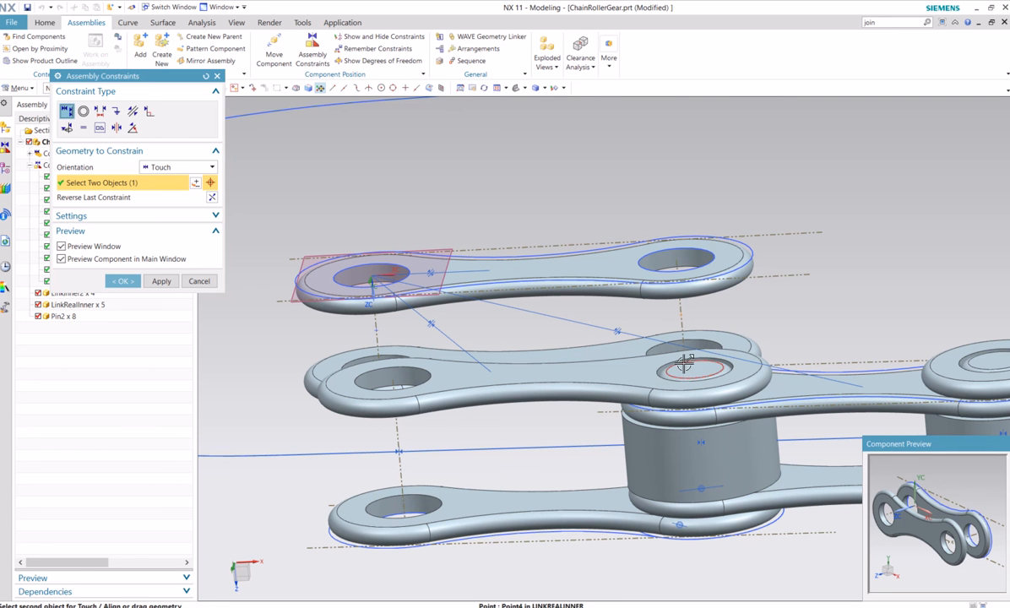
pyautogui.click(304, 455)
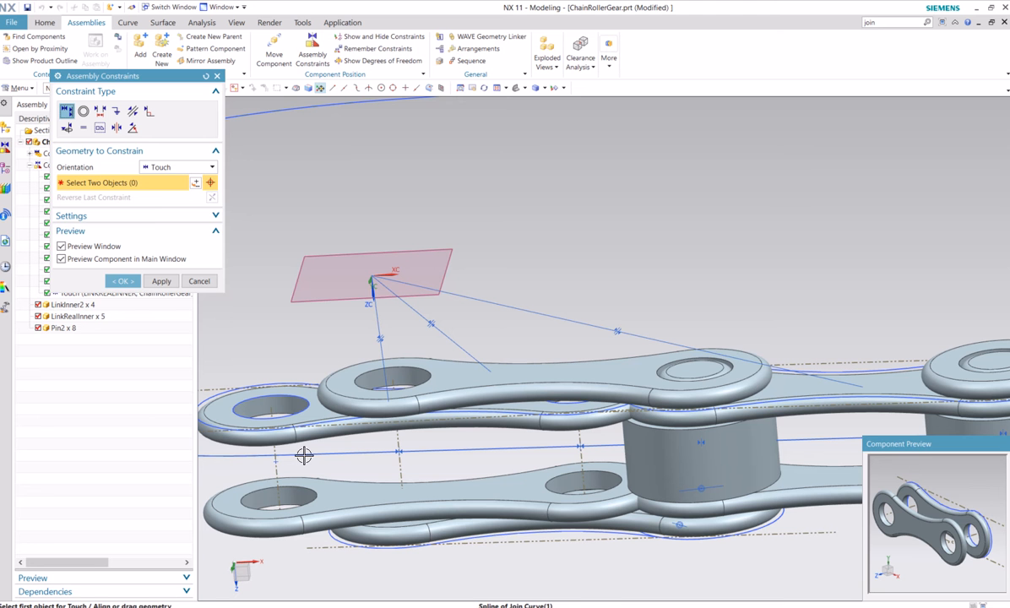
# Constrain the centre point at the other end of the new LinkRealInner to touch the joined path spline
pyautogui.click(278, 460)
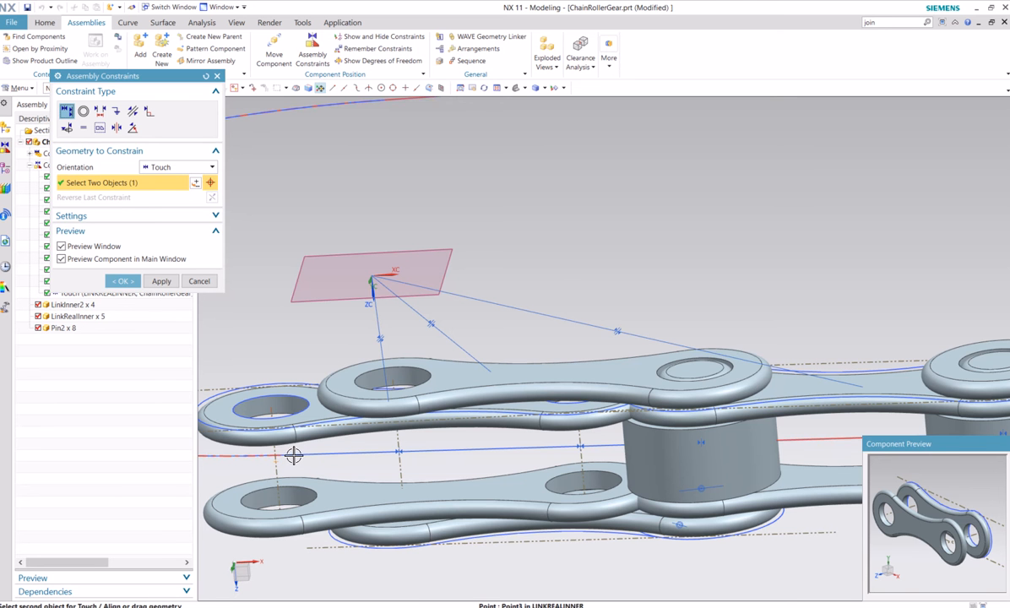
pyautogui.click(293, 456)
pyautogui.scroll(-6, 317, 376)
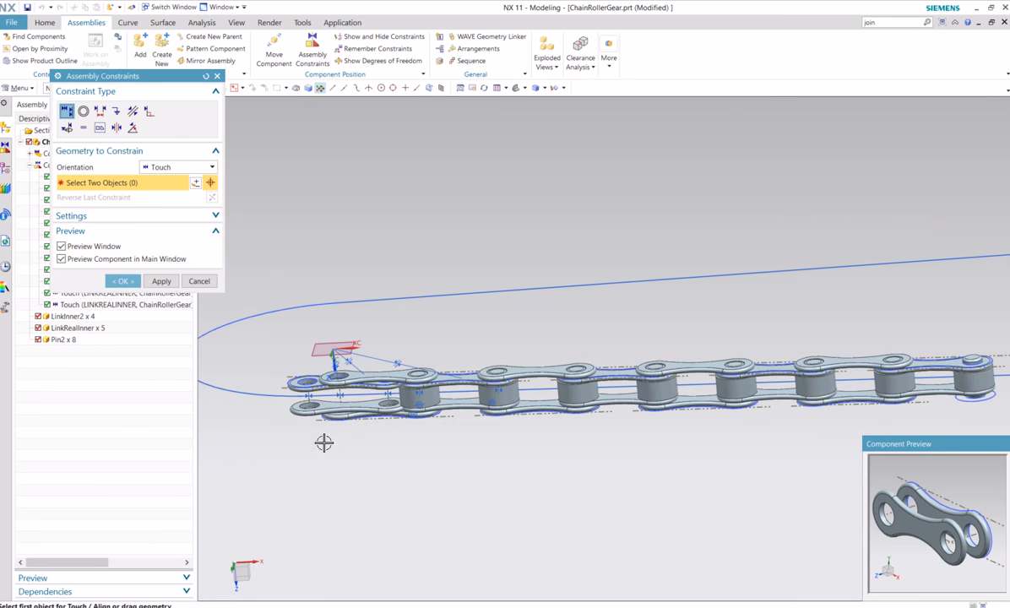
pyautogui.keyDown('shift'); pyautogui.moveTo(331, 445); pyautogui.dragTo(391, 446, button='middle'); pyautogui.keyUp('shift')
pyautogui.scroll(5, 391, 419)
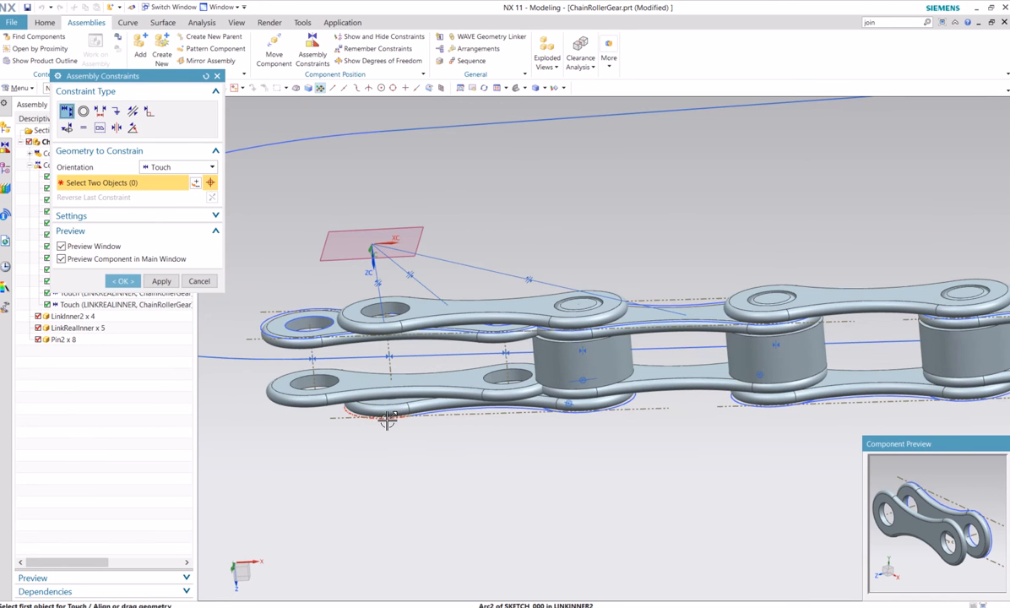
pyautogui.click(125, 280)
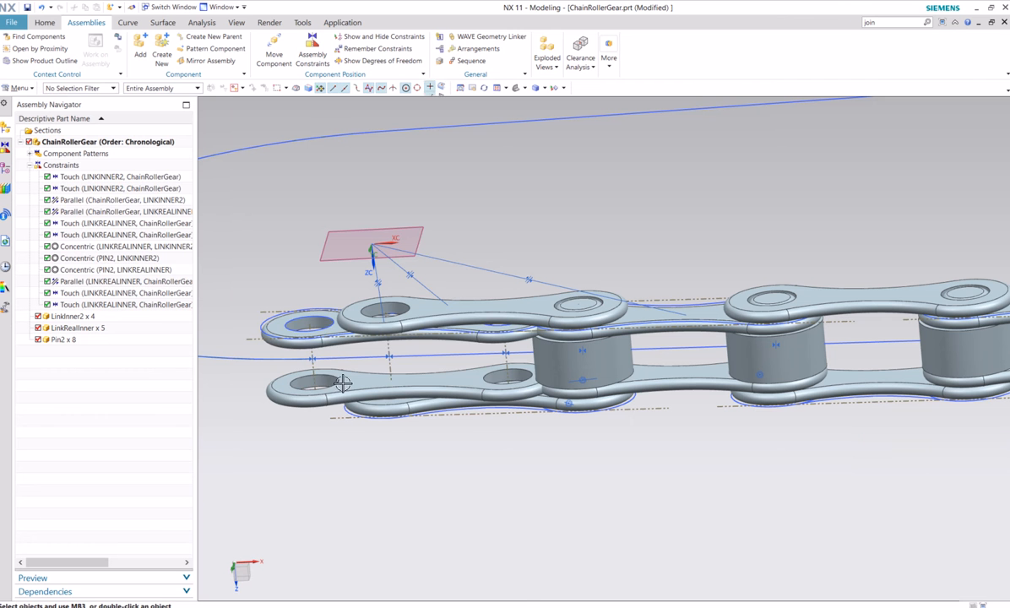
# Move the new LinkRealInner about 0.46 in the negative XC direction, toward the path's curved end
pyautogui.rightClick(374, 388)
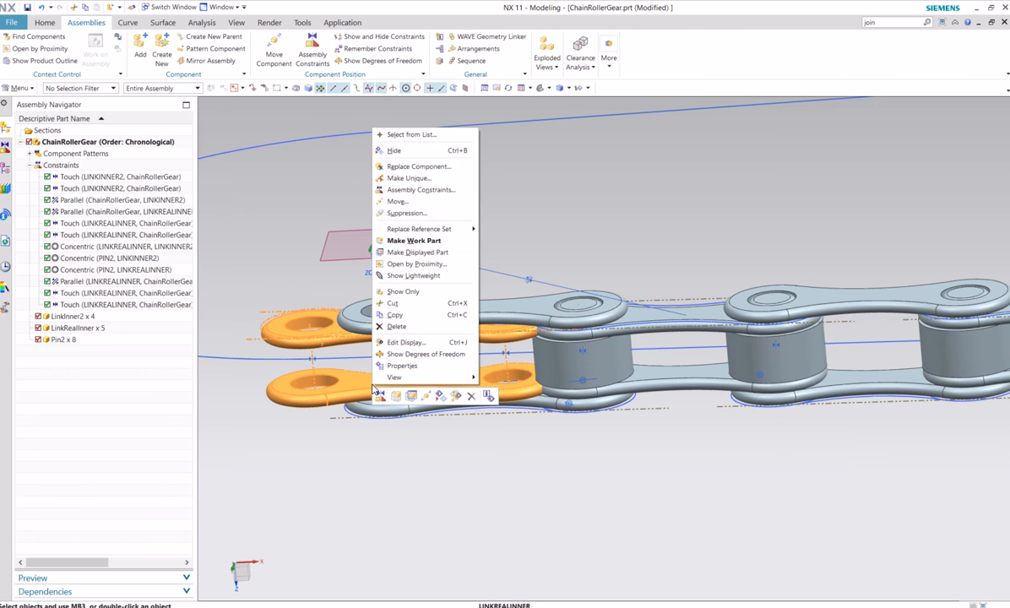
pyautogui.click(397, 201)
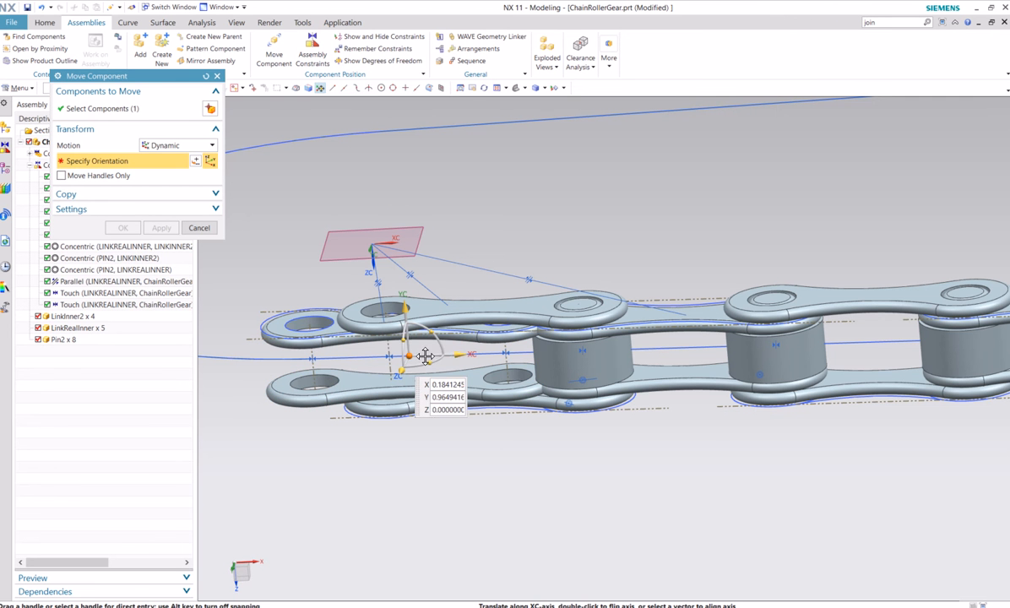
pyautogui.moveTo(424, 354); pyautogui.dragTo(262, 354)
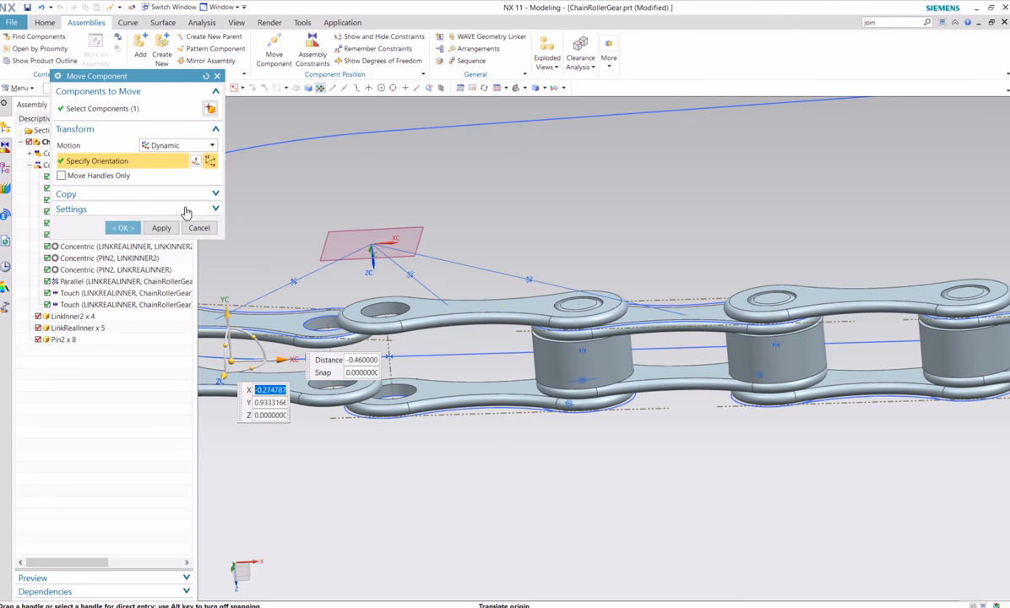
pyautogui.click(123, 228)
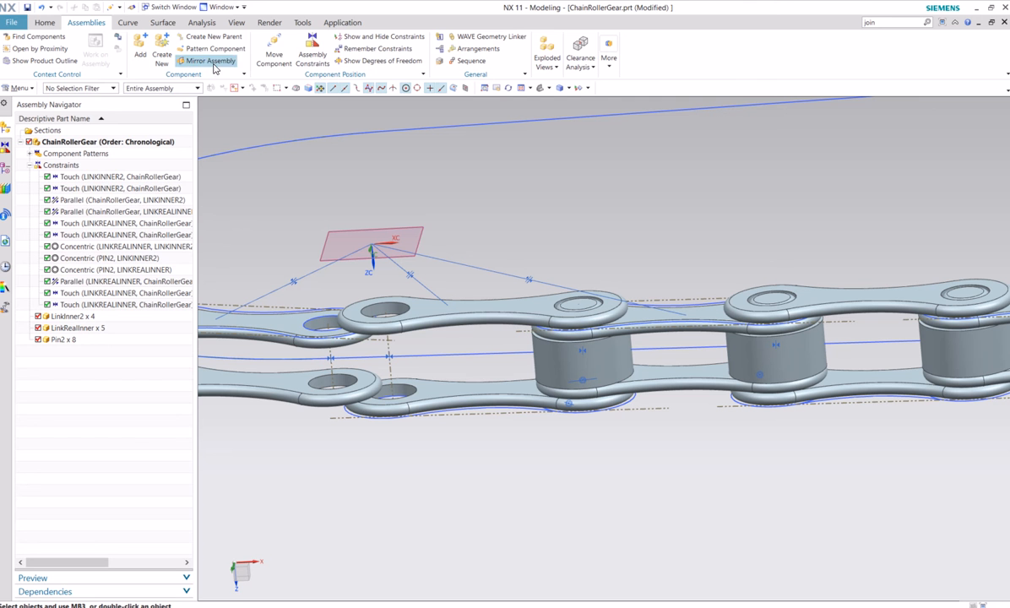
# Make the hole edge at the chain-side end of the new LinkRealInner concentric with the end hole edge of the last LinkInner2
pyautogui.click(308, 51)
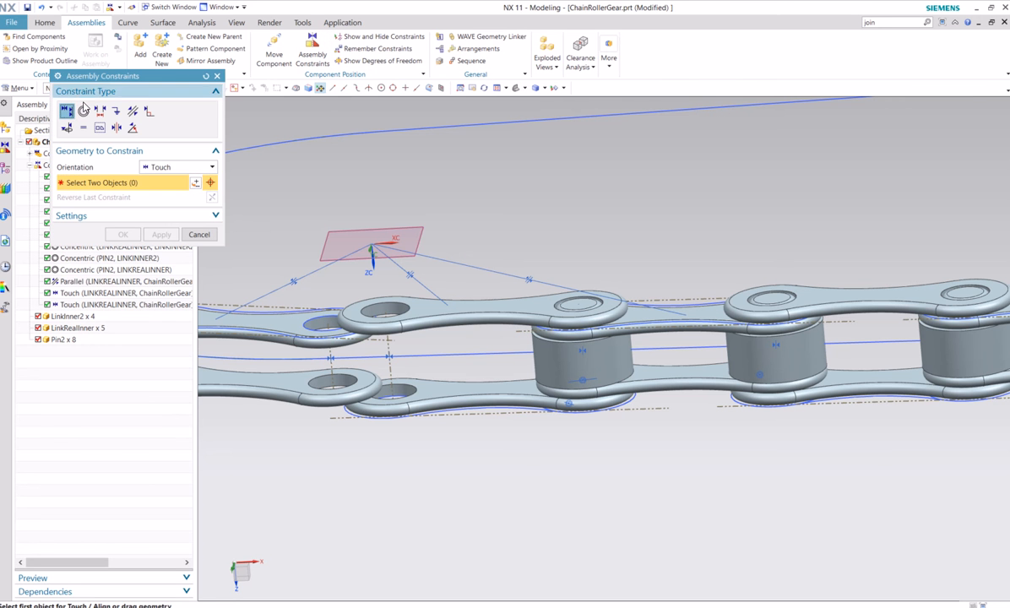
pyautogui.click(83, 111)
pyautogui.scroll(2, 337, 376)
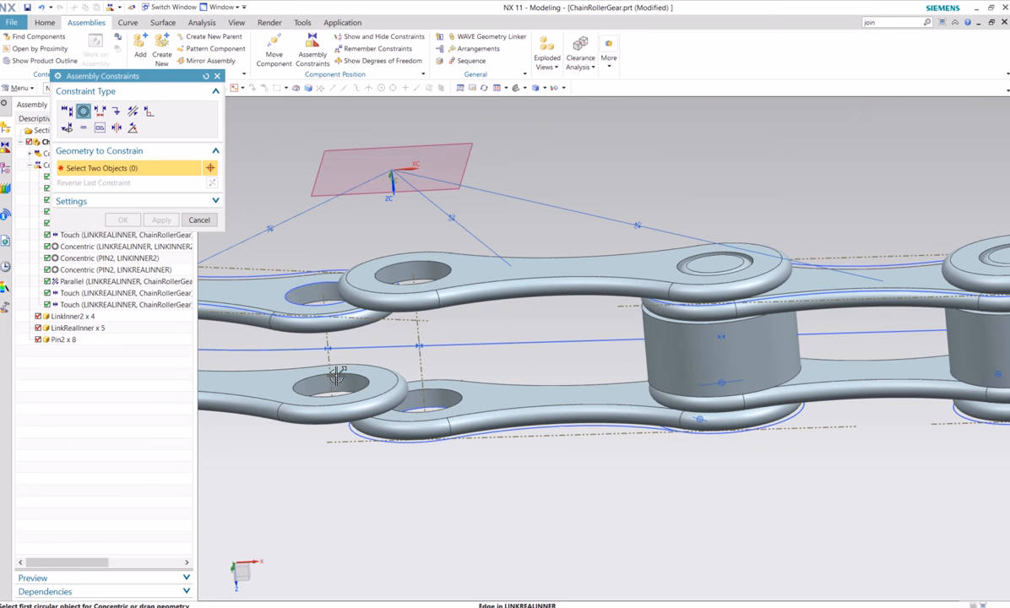
pyautogui.click(304, 289)
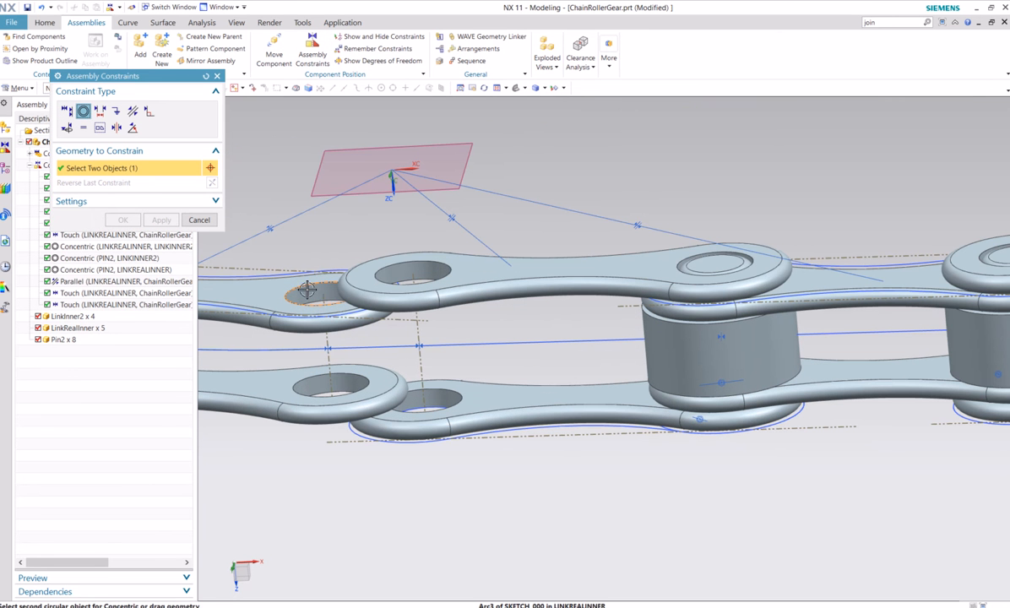
pyautogui.click(404, 281)
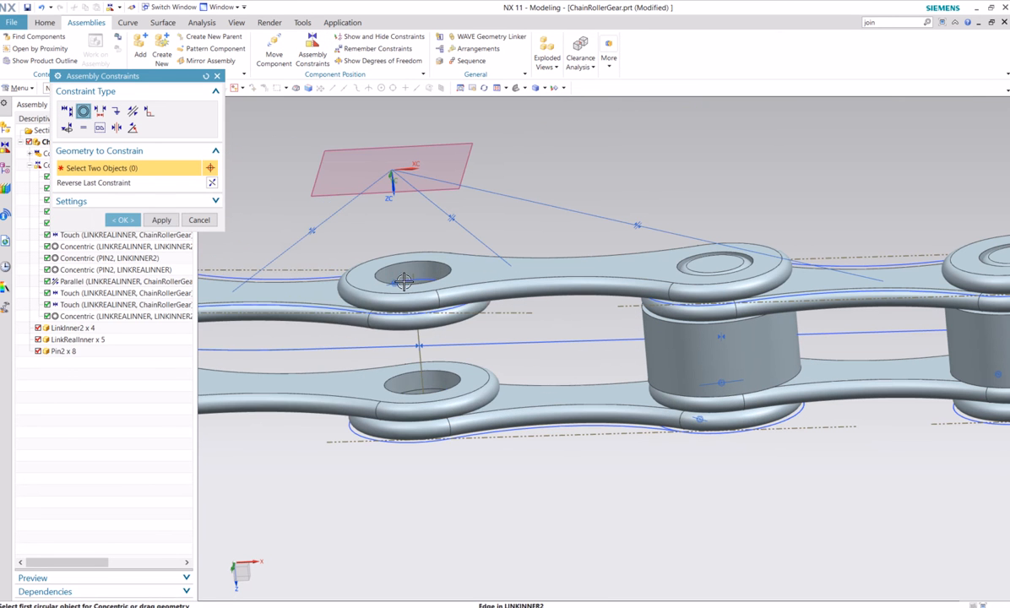
pyautogui.click(125, 221)
# Add another LinkInner2 component from the Chain folder, positioned by constraints
pyautogui.scroll(-2, 268, 438)
pyautogui.moveTo(274, 451); pyautogui.dragTo(379, 426, button='middle')
pyautogui.scroll(-3, 379, 427)
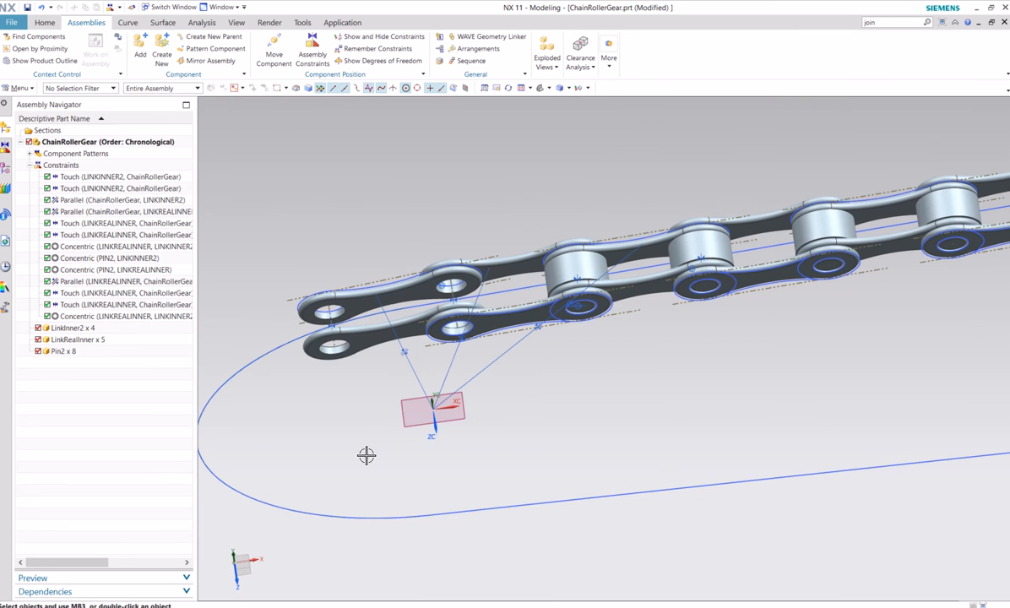
pyautogui.click(141, 46)
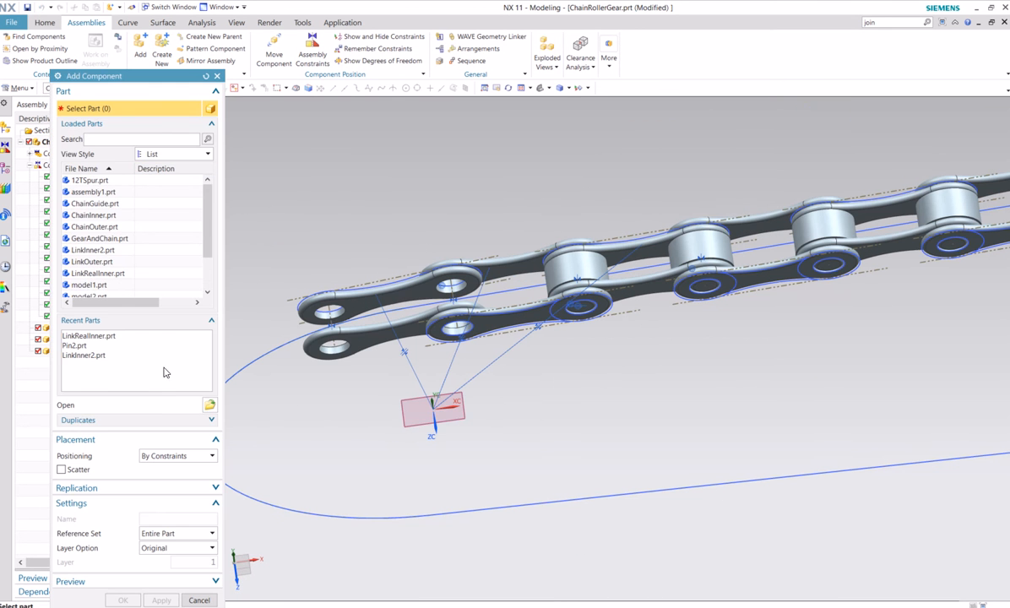
pyautogui.click(210, 406)
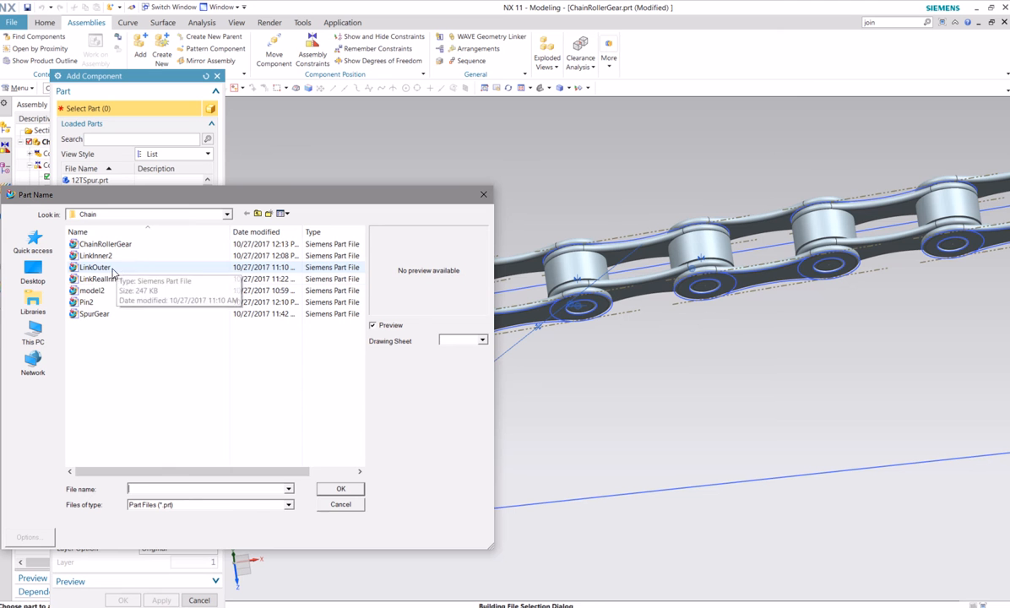
pyautogui.click(97, 255)
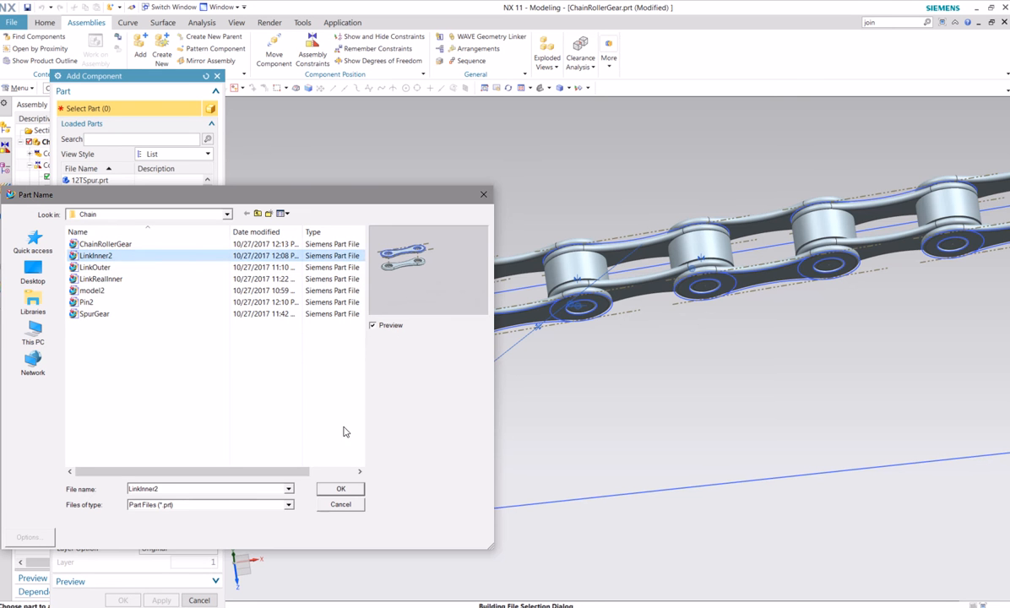
pyautogui.click(338, 491)
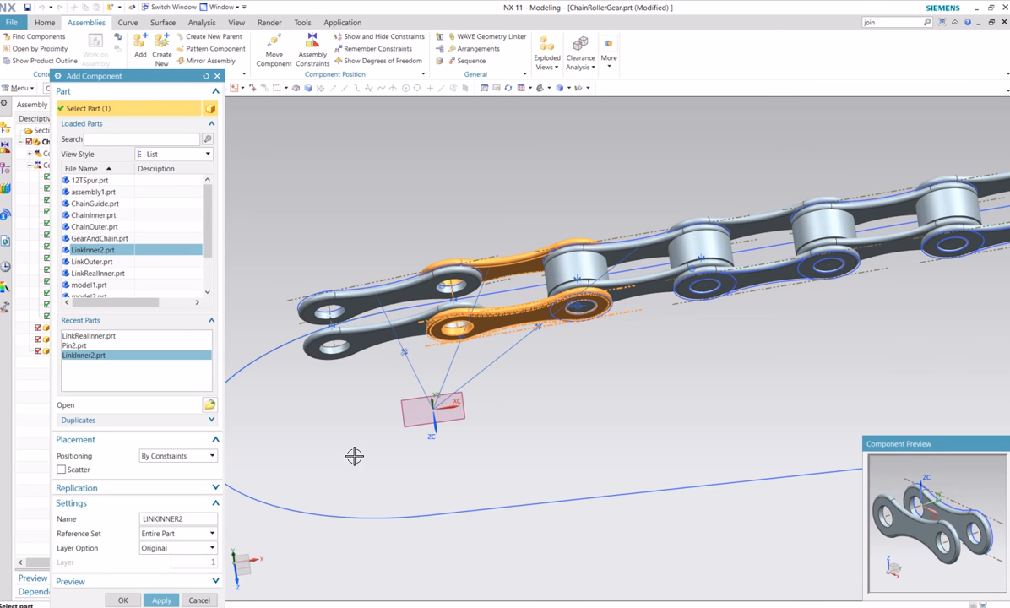
pyautogui.click(158, 600)
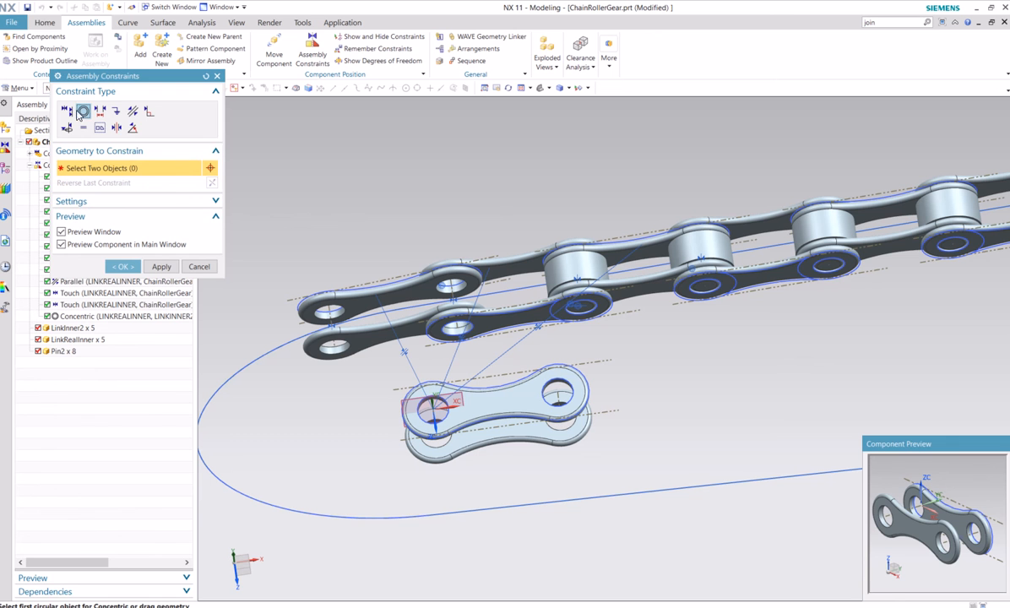
# Constrain the flat plate face of the new LinkInner2 parallel to the datum plane at the assembly origin
pyautogui.click(132, 110)
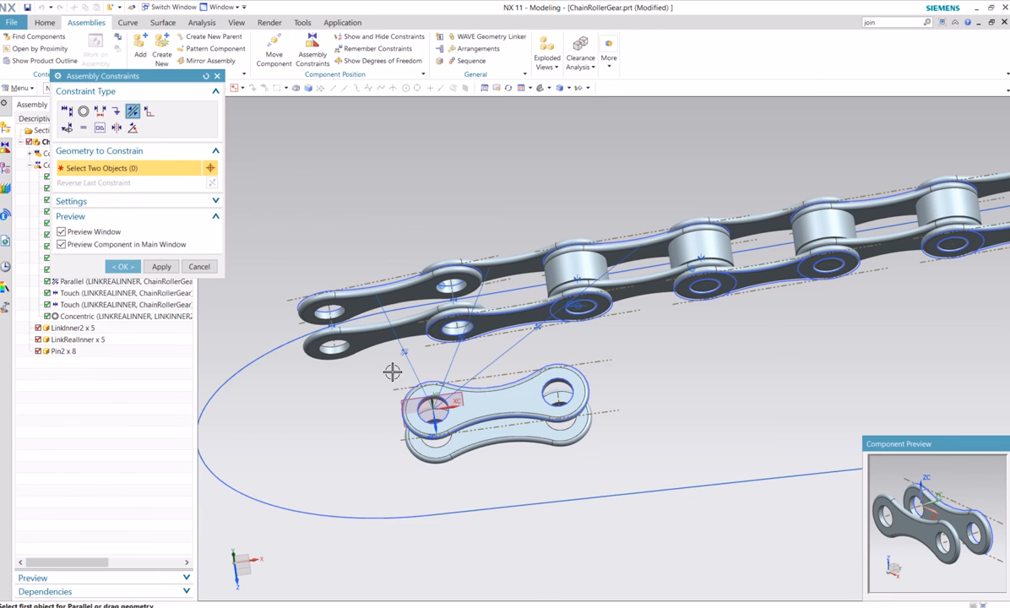
pyautogui.click(497, 402)
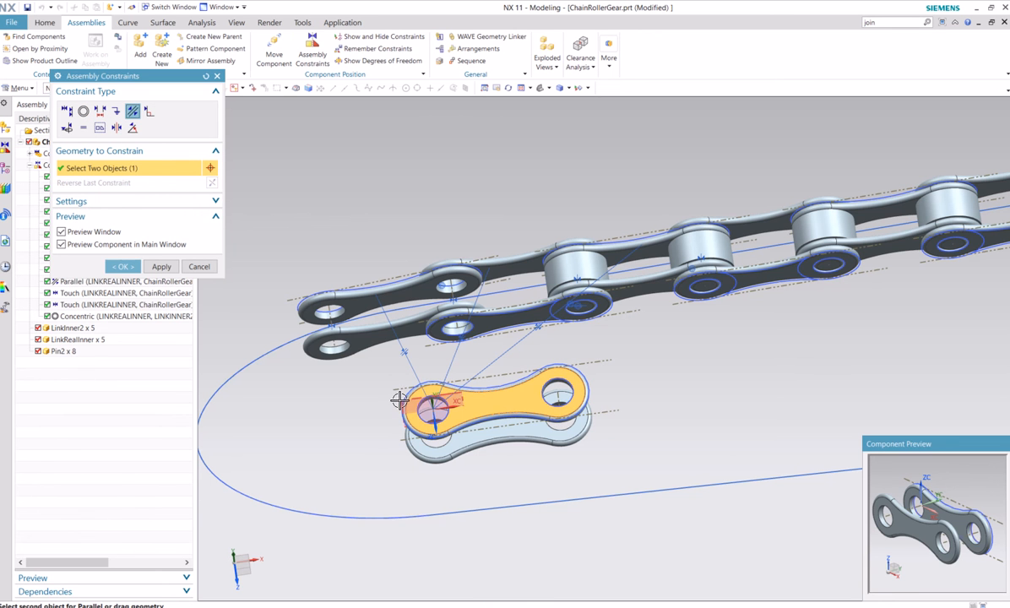
pyautogui.click(401, 401)
pyautogui.click(127, 266)
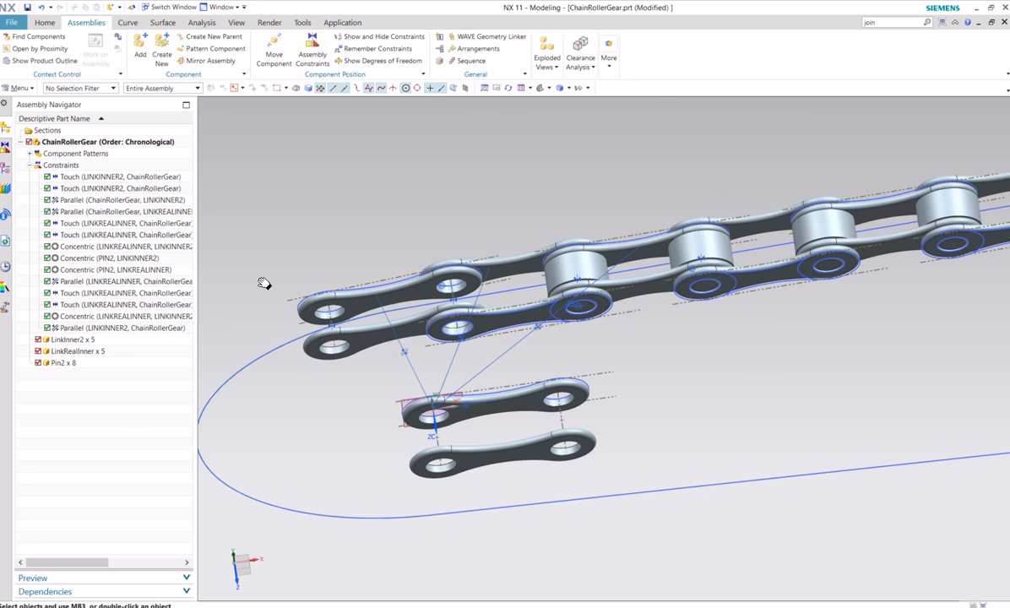
# Constrain the centre point at the origin end of the new LinkInner2 to touch the joined path spline
pyautogui.keyDown('shift'); pyautogui.moveTo(265, 284); pyautogui.dragTo(387, 226, button='middle'); pyautogui.keyUp('shift')
pyautogui.rightClick(624, 351)
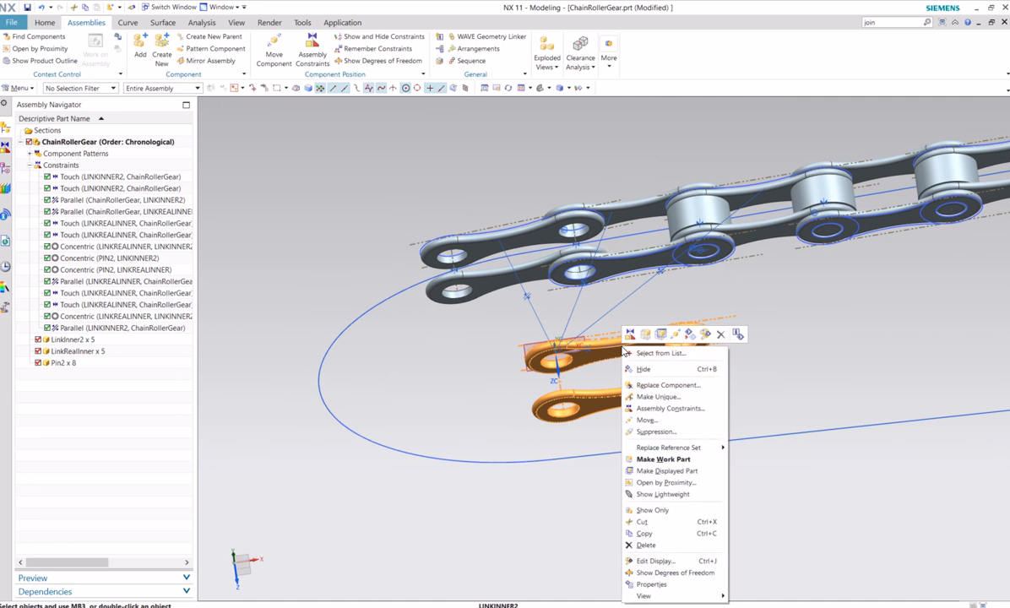
pyautogui.click(449, 355)
pyautogui.click(312, 52)
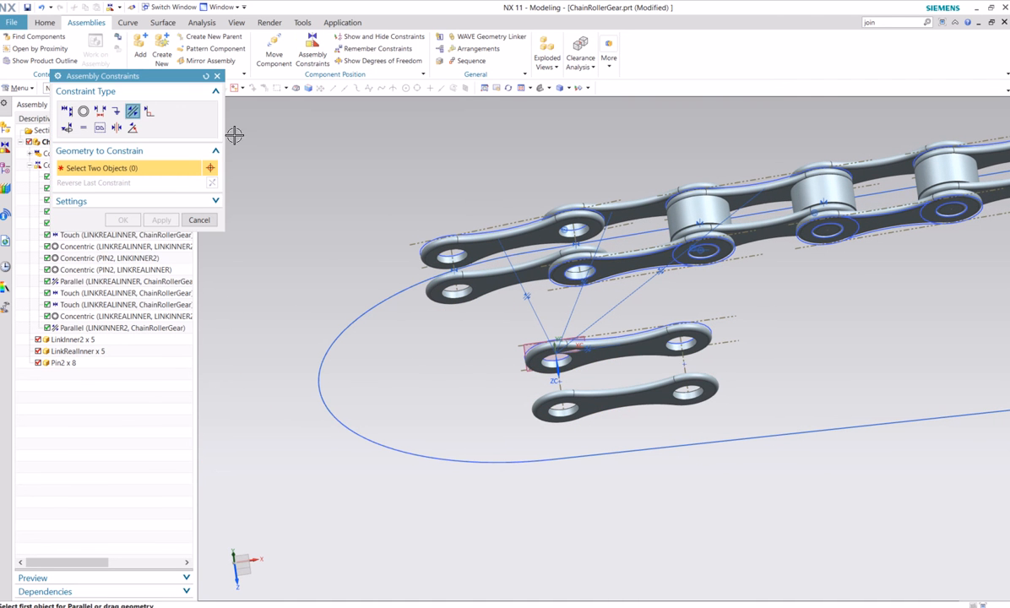
pyautogui.click(66, 111)
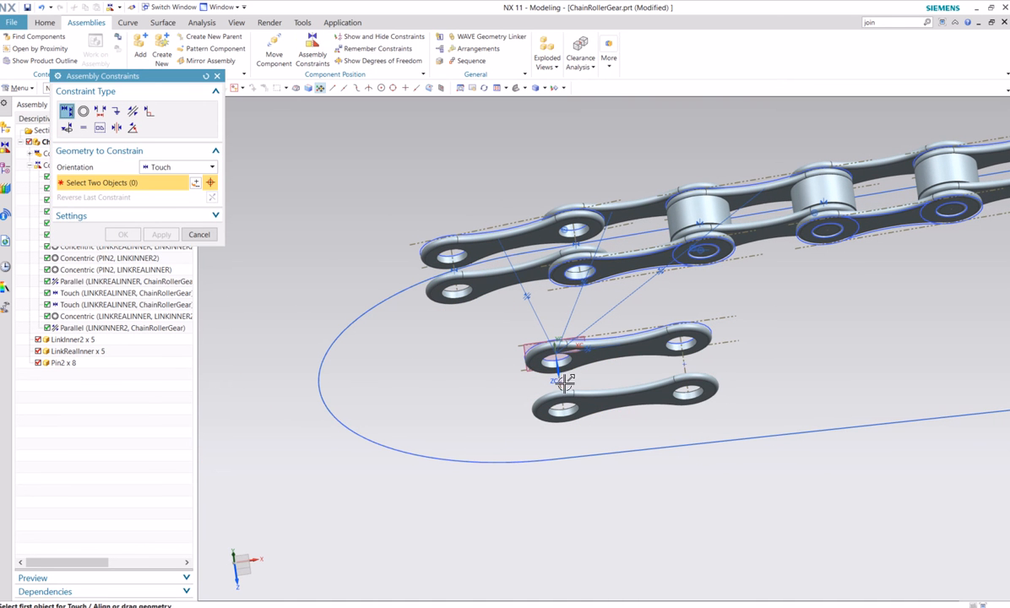
pyautogui.click(561, 382)
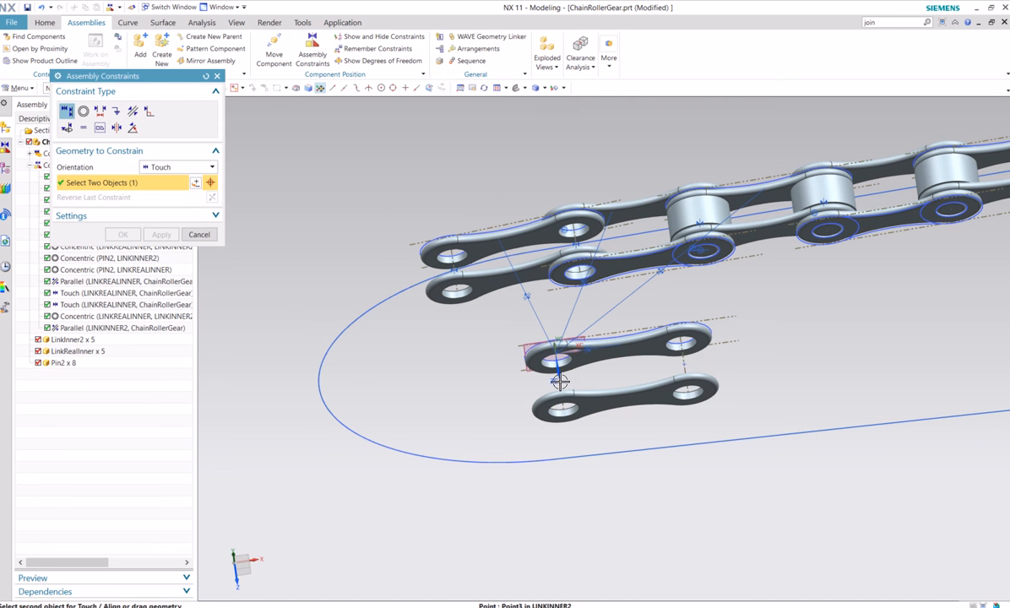
pyautogui.click(321, 365)
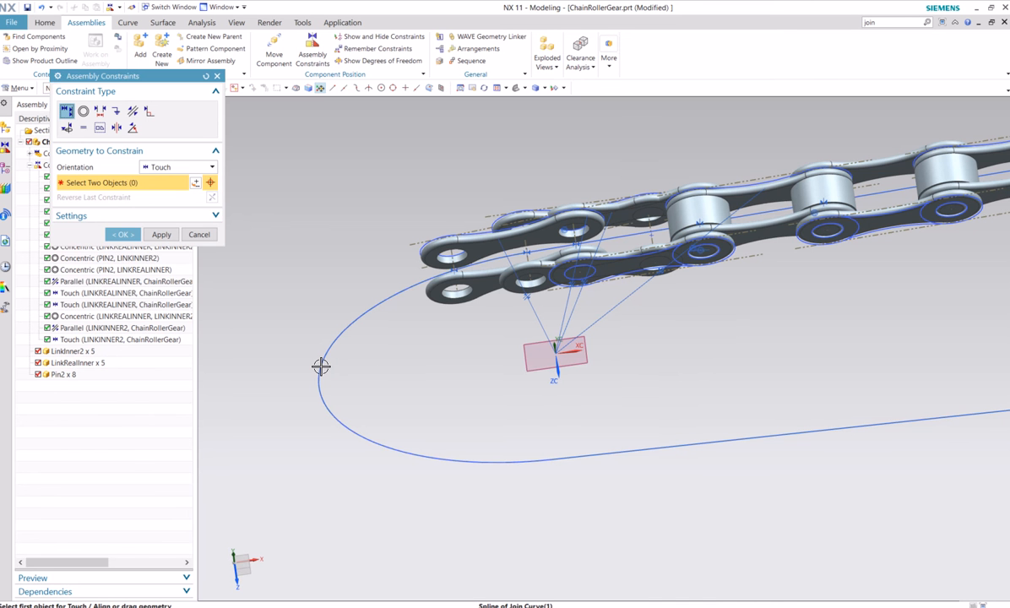
pyautogui.click(122, 236)
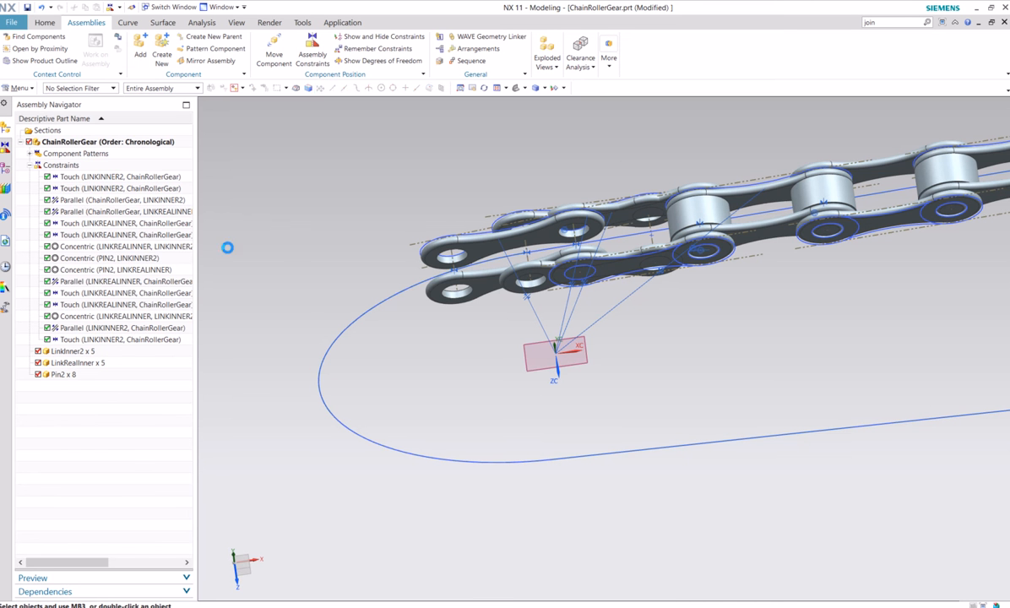
# Move the new LinkInner2 about -1.28 along the X axis, clear of the chain end
pyautogui.scroll(4, 599, 273)
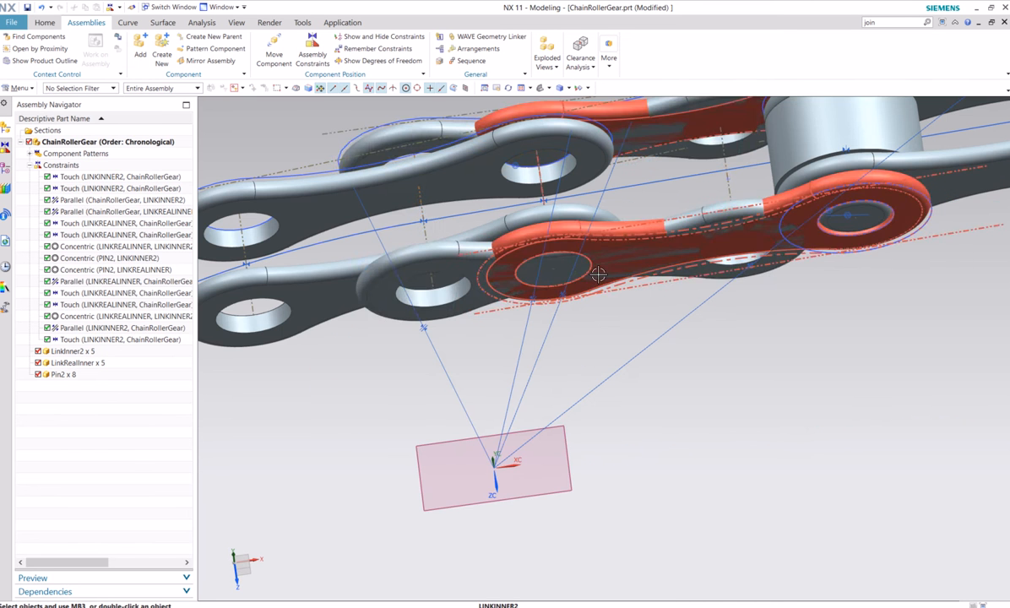
pyautogui.rightClick(438, 252)
pyautogui.click(460, 328)
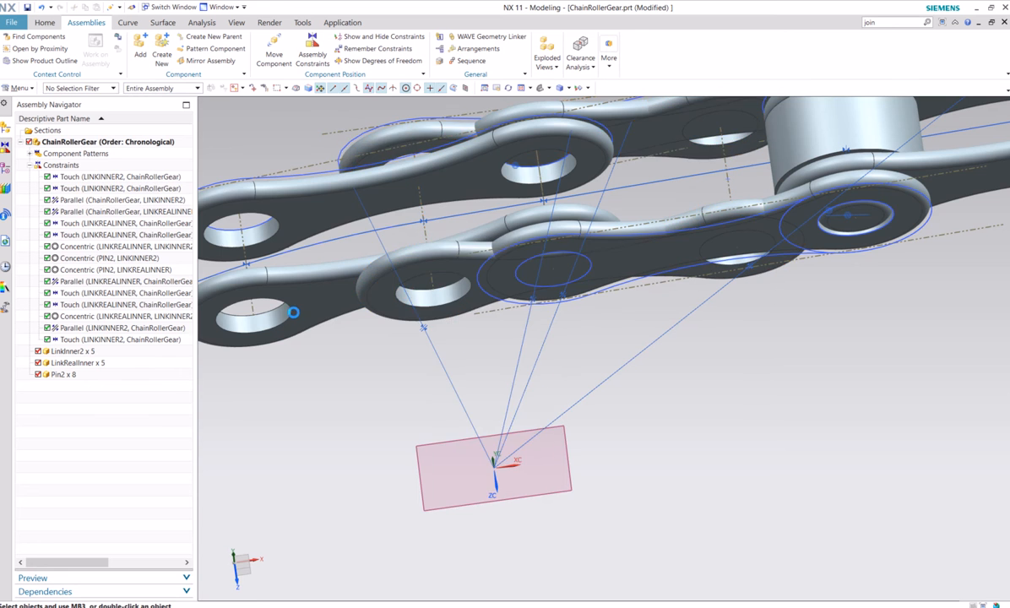
pyautogui.scroll(-5, 296, 317)
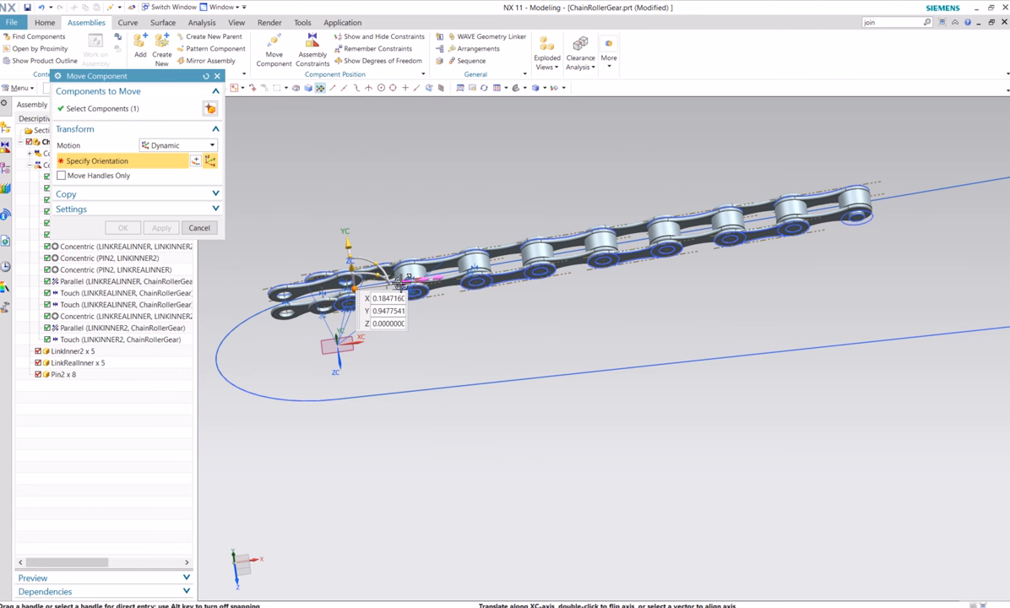
pyautogui.moveTo(401, 283); pyautogui.dragTo(224, 305)
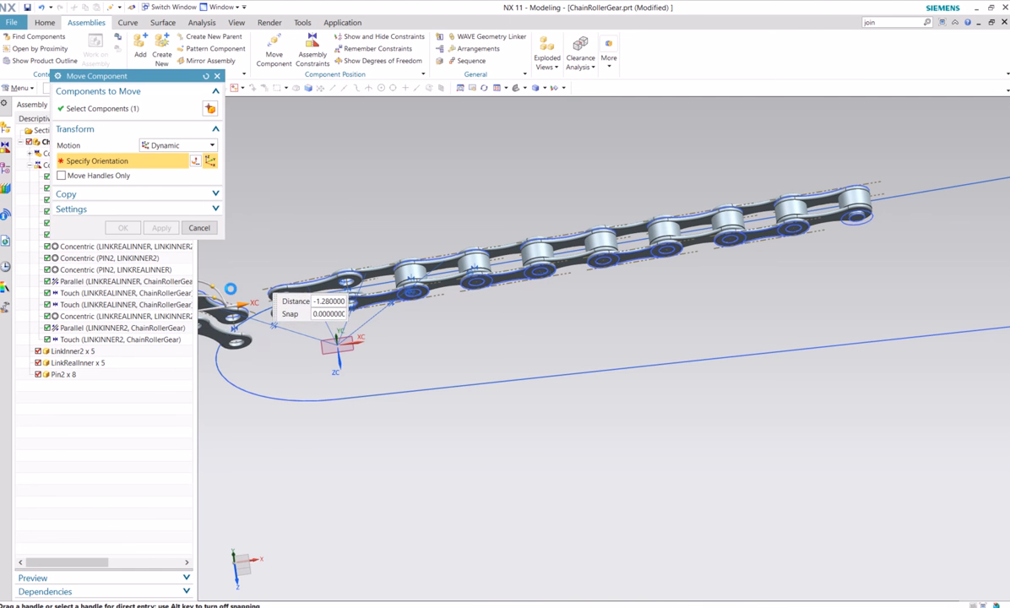
pyautogui.click(123, 228)
# Constrain the centre point at the free outer end of the new LinkInner2 to touch the curved chain path
pyautogui.scroll(5, 386, 302)
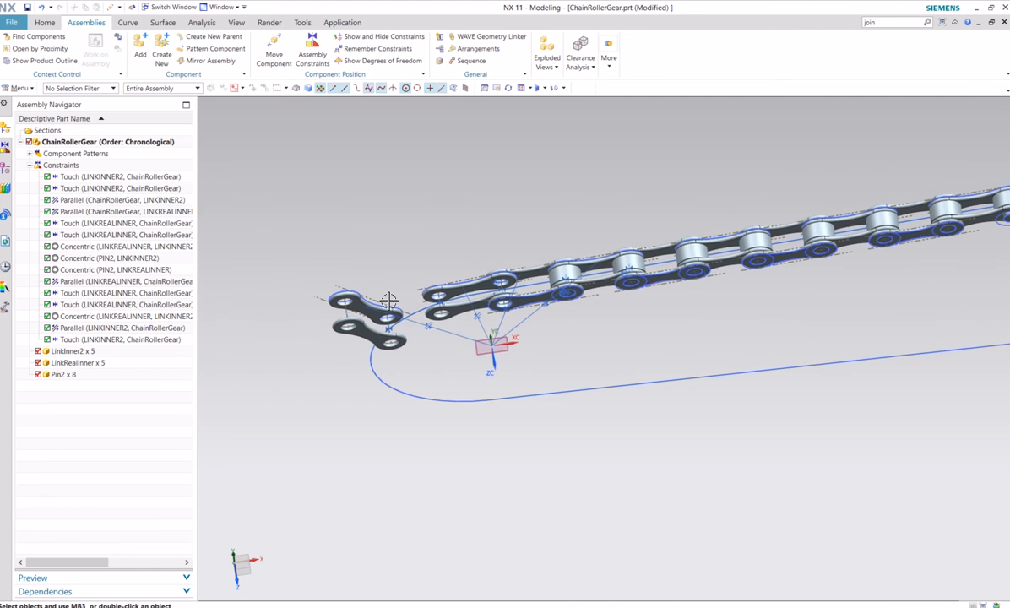
pyautogui.moveTo(399, 239); pyautogui.dragTo(313, 135, button='middle')
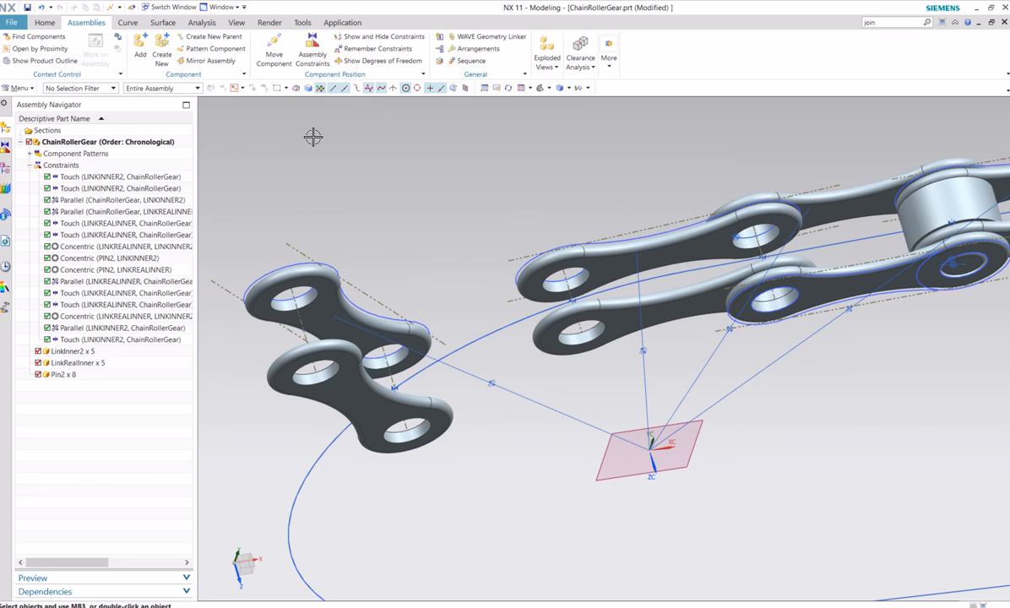
pyautogui.click(313, 52)
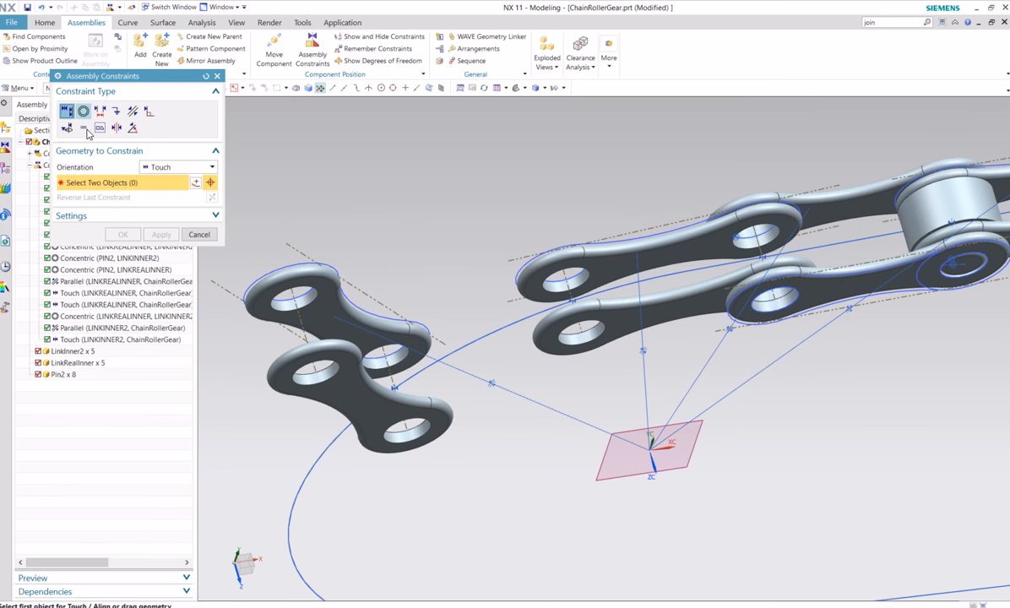
pyautogui.moveTo(301, 315); pyautogui.dragTo(301, 357, button='middle')
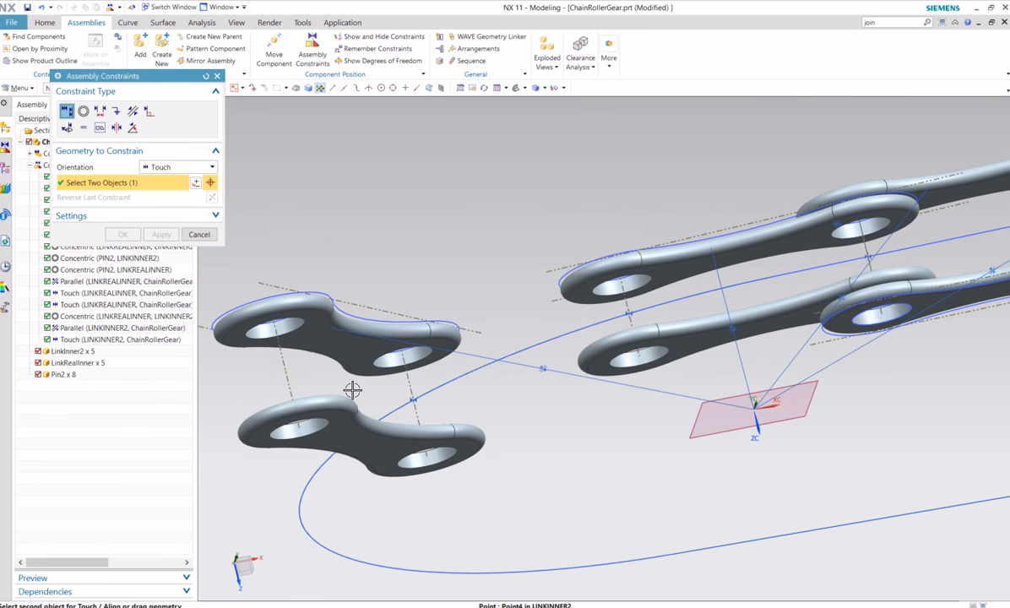
pyautogui.click(299, 443)
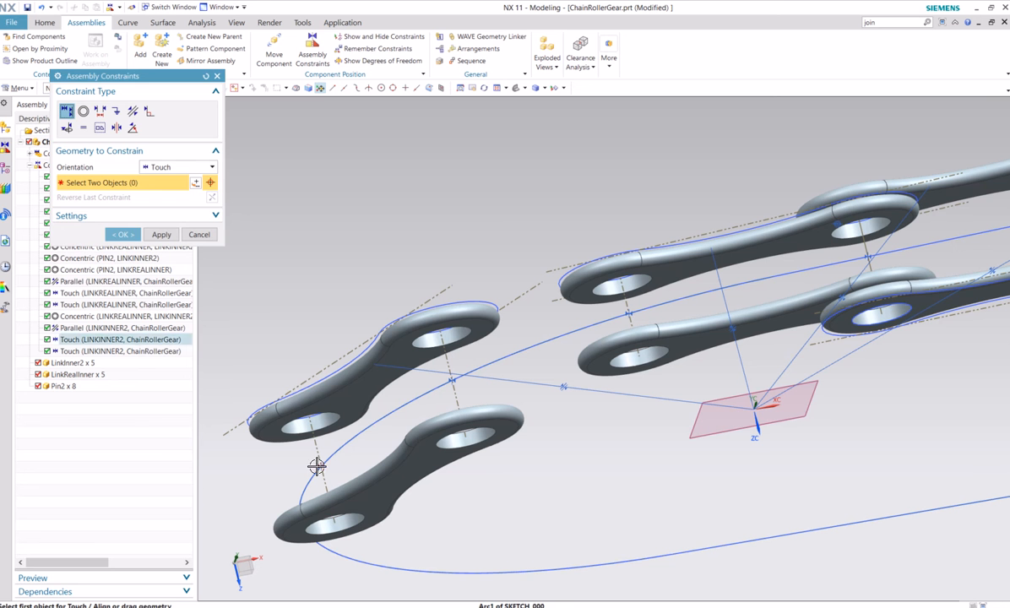
pyautogui.click(122, 234)
# Make the chain-side hole edge of the new LinkInner2 concentric with the end hole edge of the last LinkRealInner
pyautogui.moveTo(427, 259); pyautogui.dragTo(439, 201, button='middle')
pyautogui.click(312, 53)
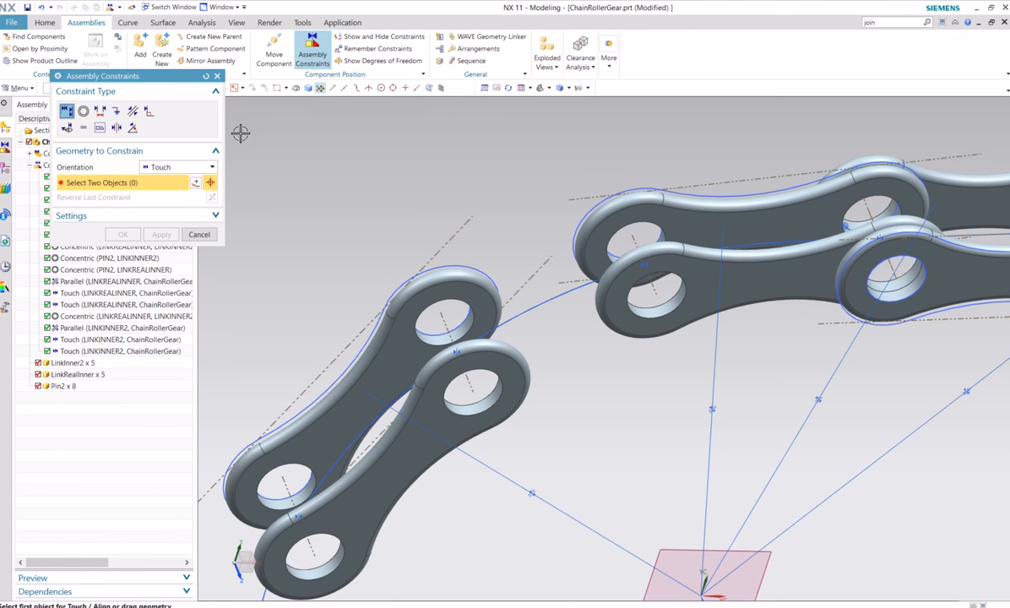
pyautogui.click(83, 110)
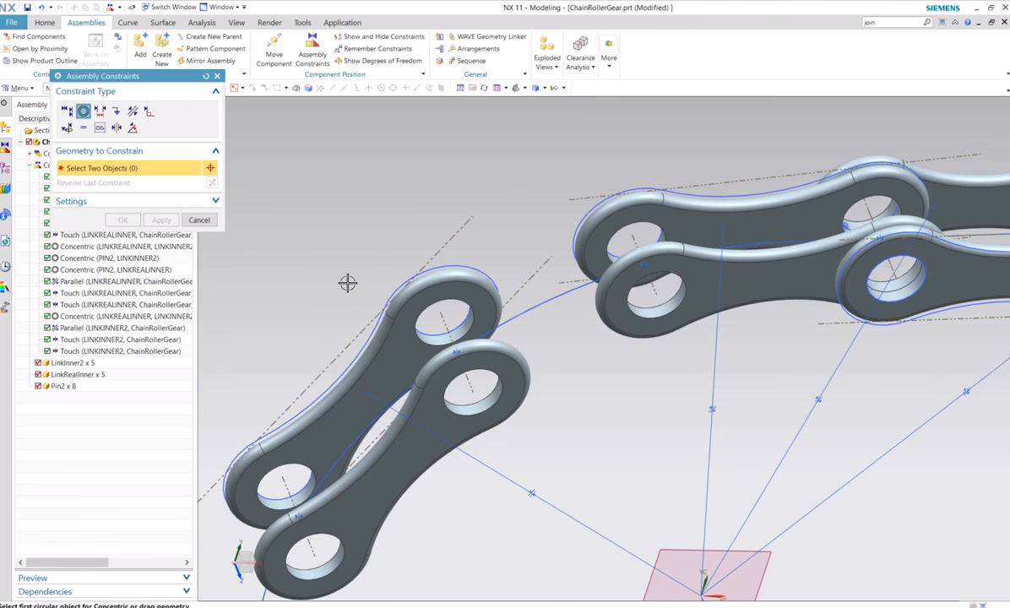
pyautogui.moveTo(431, 256); pyautogui.dragTo(439, 298, button='middle')
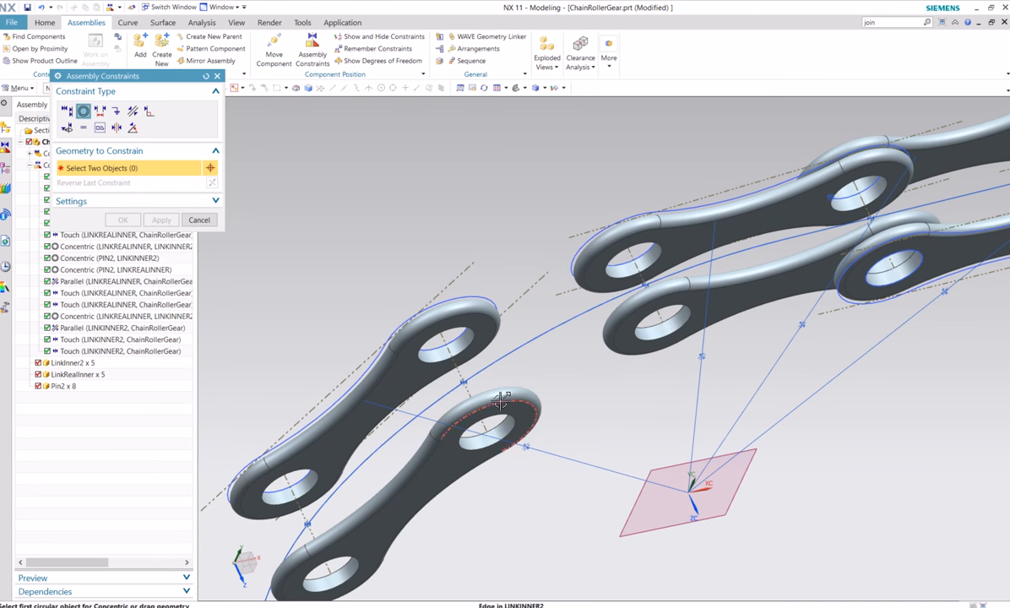
pyautogui.click(677, 306)
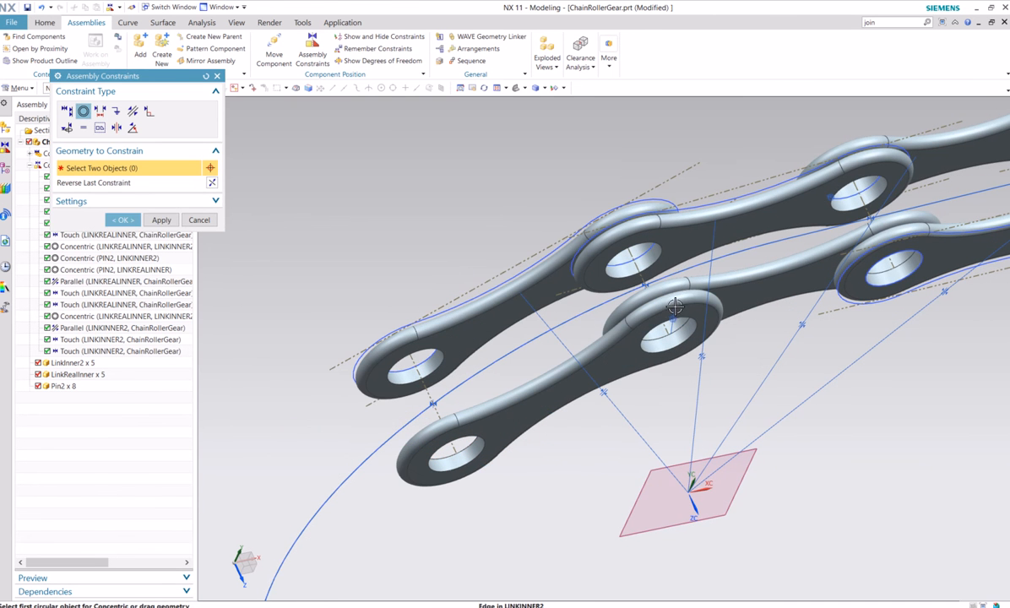
pyautogui.click(199, 219)
# Add another LinkRealInner component from the Chain folder, positioned by constraints
pyautogui.scroll(-4, 482, 183)
pyautogui.moveTo(508, 326); pyautogui.dragTo(513, 370, button='middle')
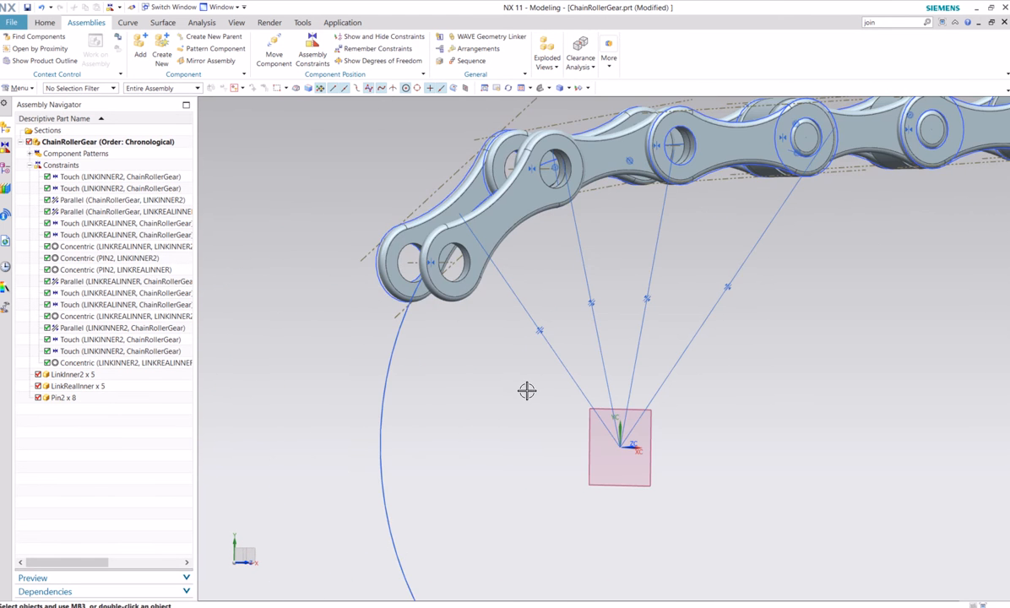
pyautogui.scroll(-3, 507, 377)
pyautogui.moveTo(687, 451); pyautogui.dragTo(668, 397, button='middle')
pyautogui.click(137, 47)
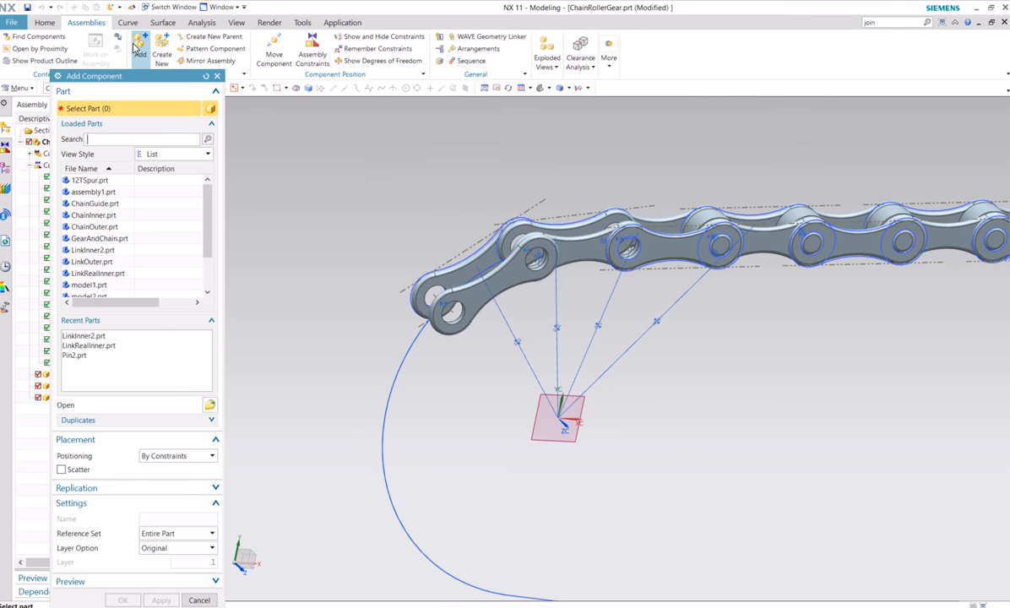
pyautogui.click(206, 407)
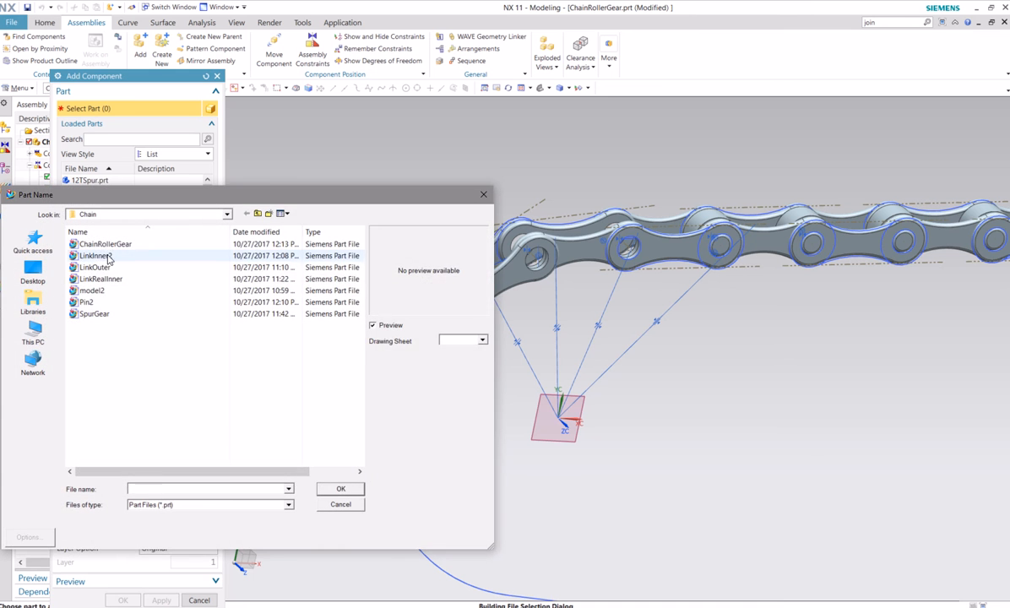
pyautogui.click(102, 279)
pyautogui.click(340, 489)
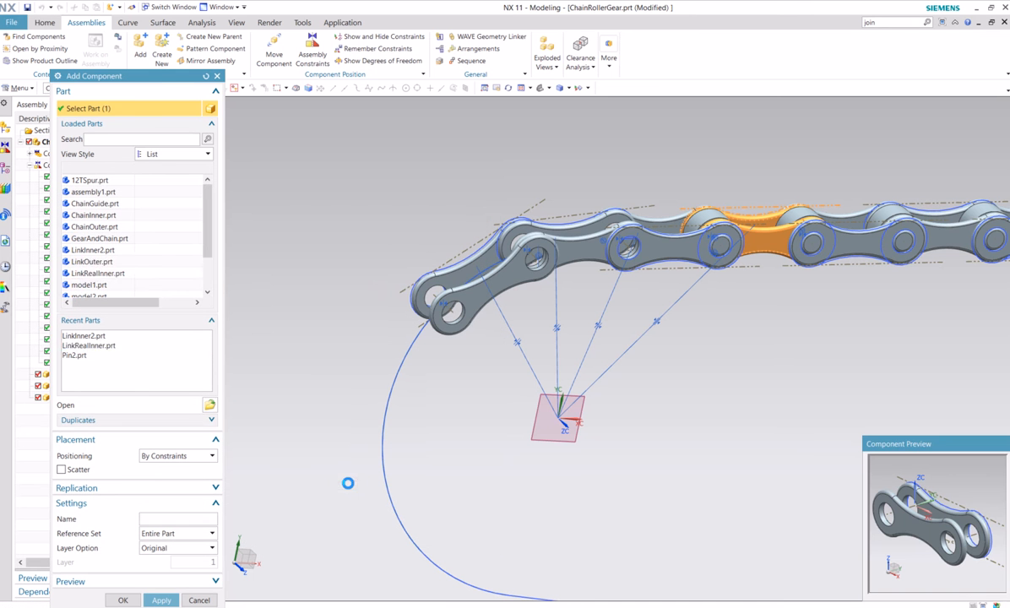
pyautogui.click(123, 600)
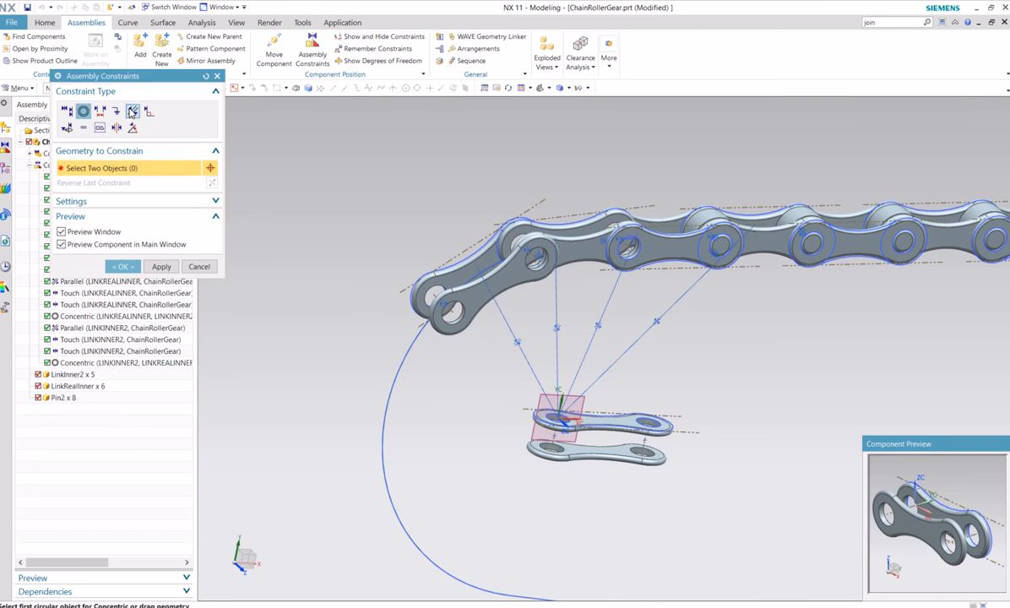
# Constrain the flat plate face of the new LinkRealInner parallel to the datum plane at the assembly origin
pyautogui.click(133, 112)
pyautogui.click(546, 393)
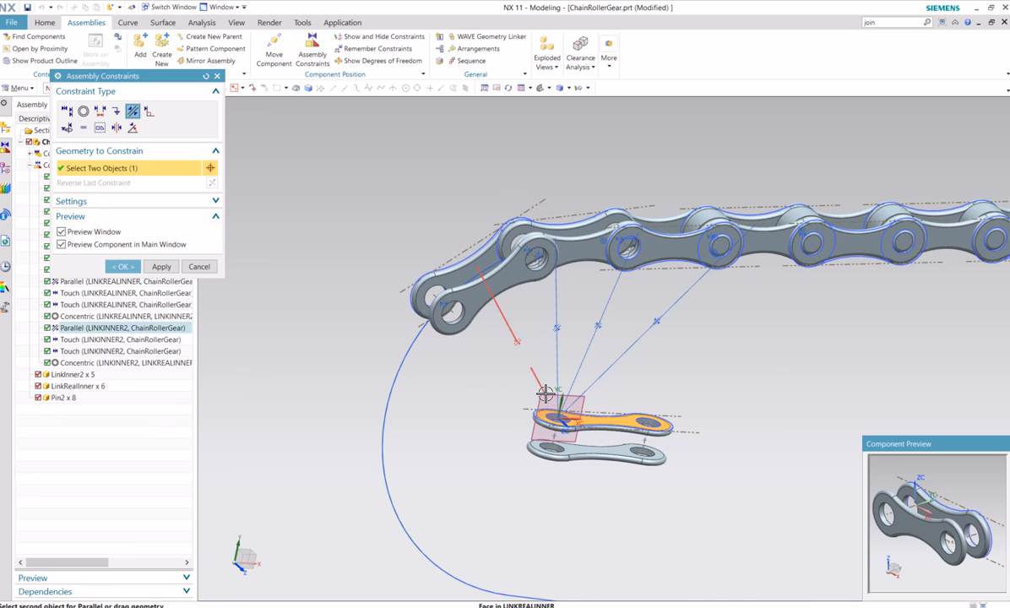
pyautogui.click(540, 396)
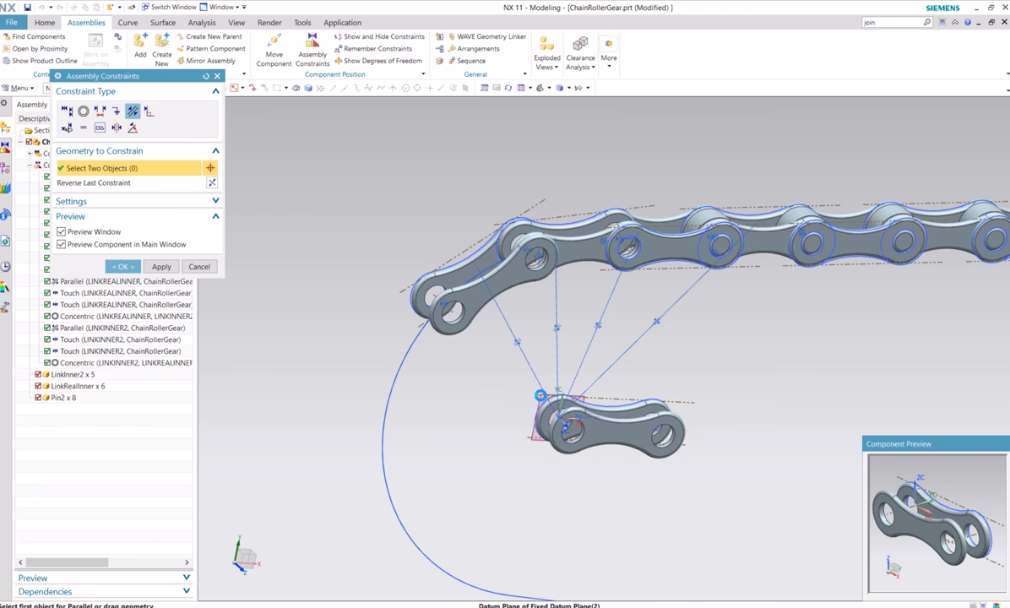
pyautogui.click(184, 267)
# Move the new LinkRealInner about -1.79 along the X axis, outside the curved path
pyautogui.rightClick(625, 433)
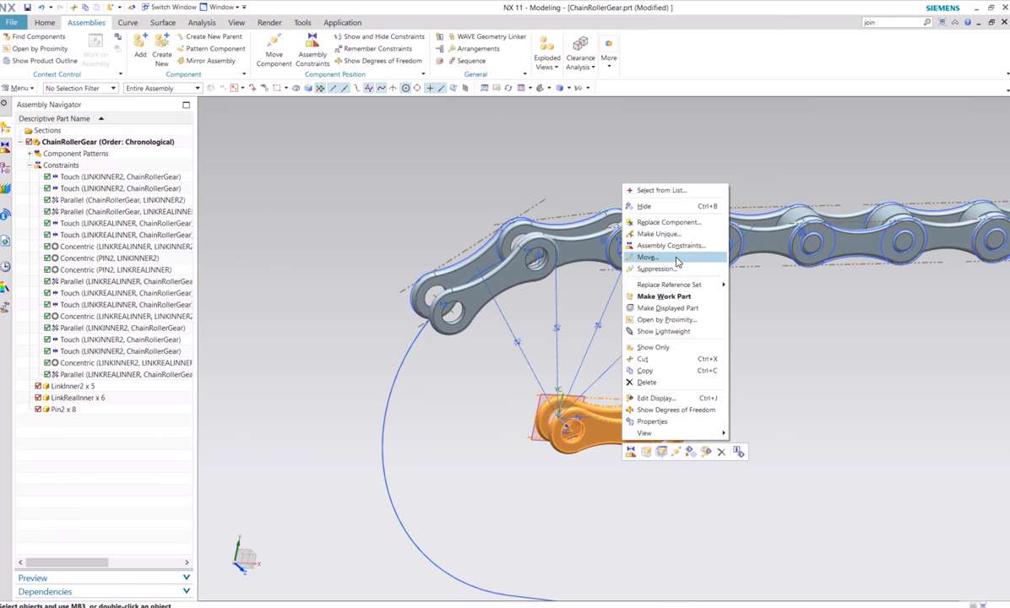
pyautogui.click(647, 257)
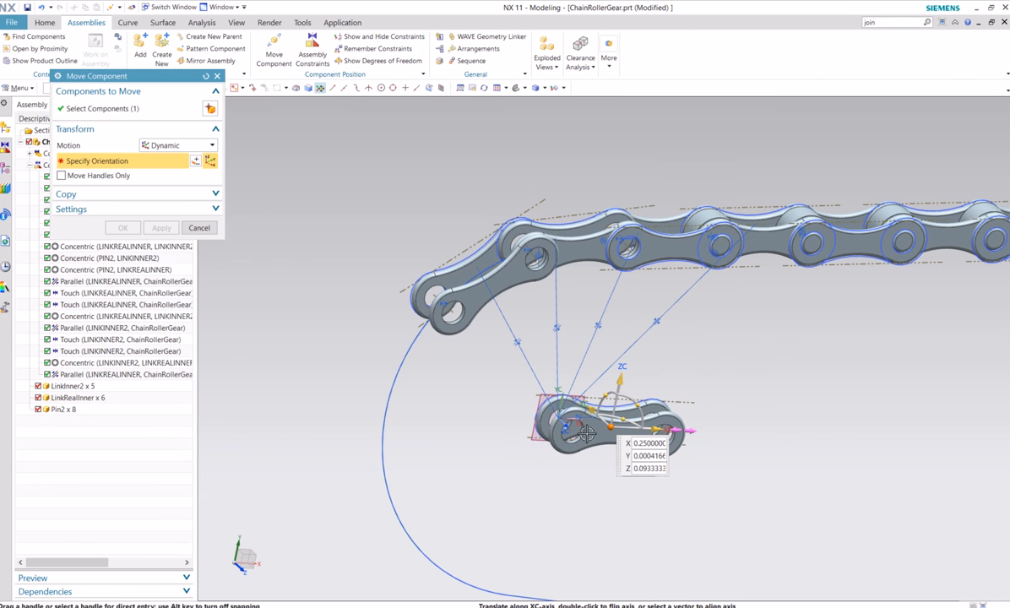
pyautogui.moveTo(650, 422); pyautogui.dragTo(330, 422)
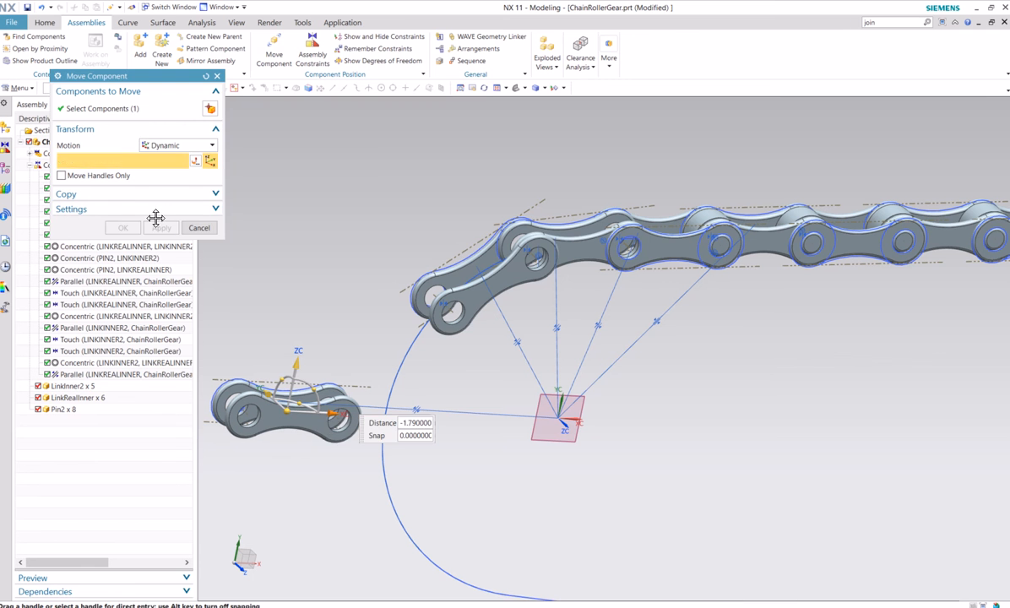
pyautogui.click(122, 227)
# Constrain the centre points at both ends of the new LinkRealInner to touch the curved chain path
pyautogui.click(303, 48)
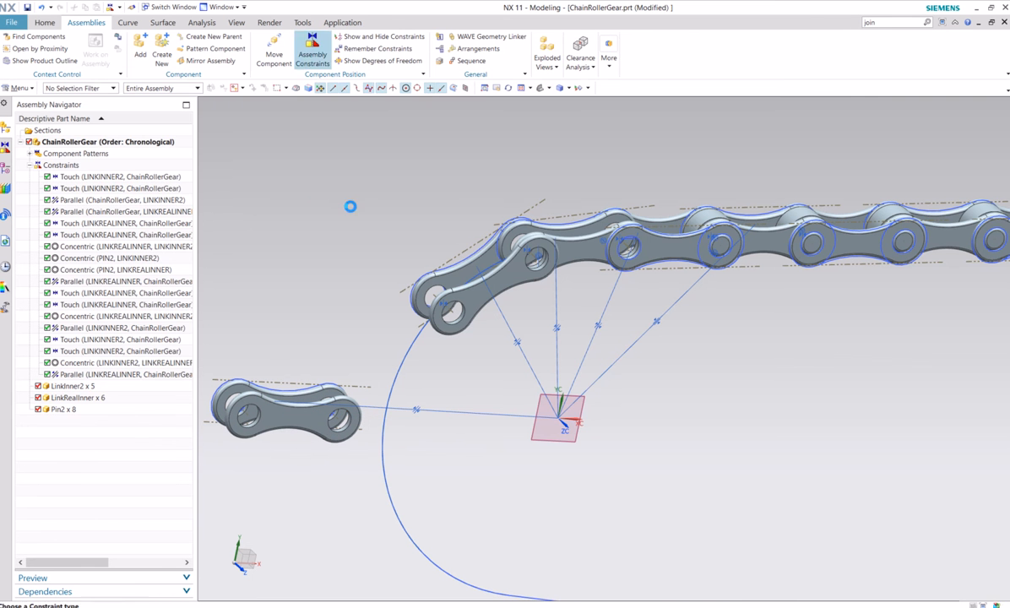
pyautogui.click(67, 111)
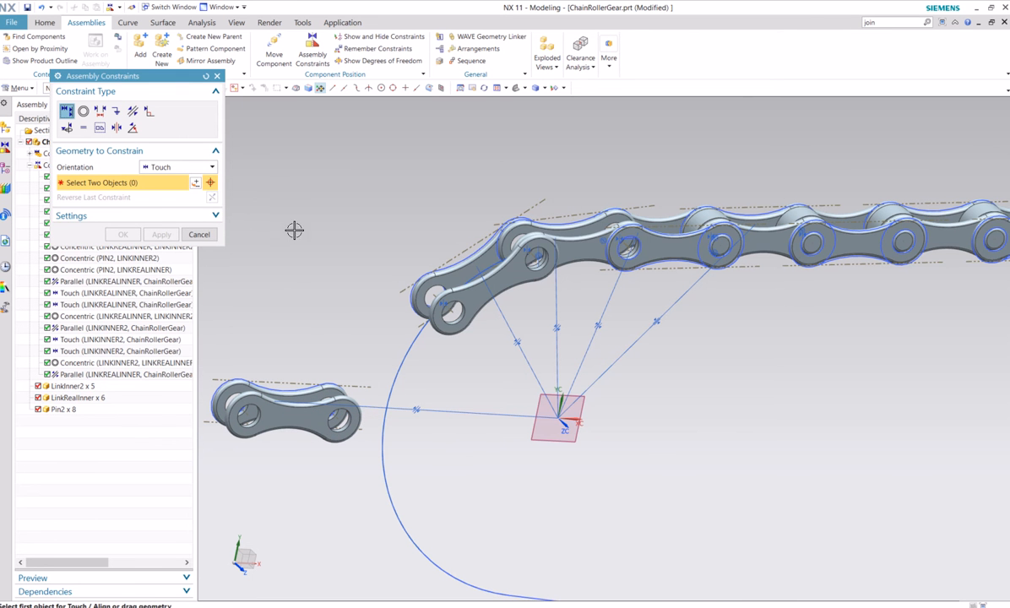
pyautogui.moveTo(294, 230); pyautogui.dragTo(342, 460, button='middle')
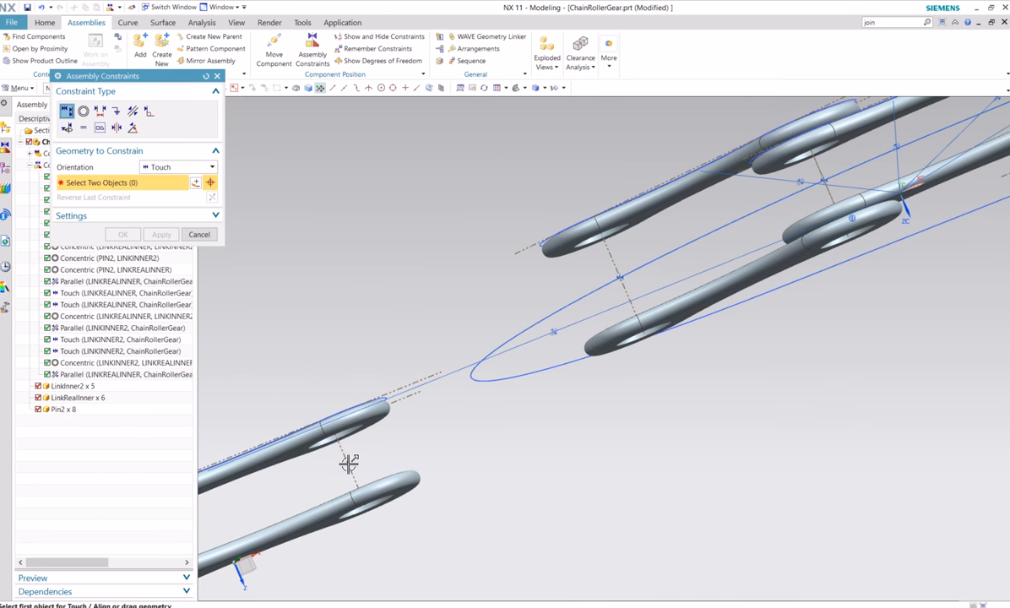
pyautogui.click(349, 464)
pyautogui.click(476, 378)
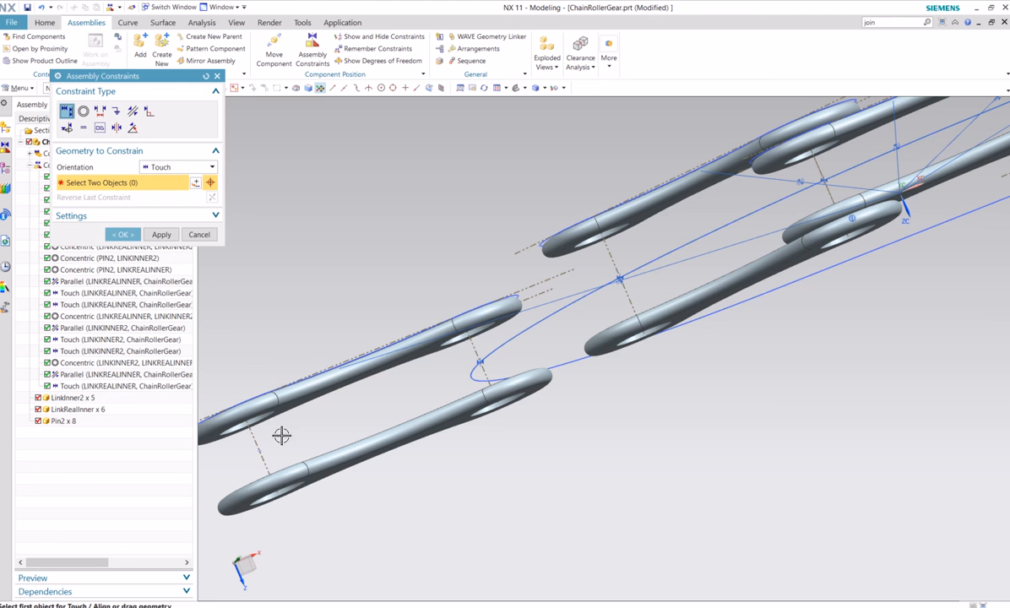
pyautogui.click(470, 380)
# Make the chain-side hole edge of the new LinkRealInner concentric with the end hole edge of the last LinkInner2
pyautogui.moveTo(431, 379); pyautogui.dragTo(493, 451, button='middle')
pyautogui.scroll(1, 654, 518)
pyautogui.keyDown('shift'); pyautogui.moveTo(637, 500); pyautogui.dragTo(556, 413, button='middle'); pyautogui.keyUp('shift')
pyautogui.scroll(1, 530, 383)
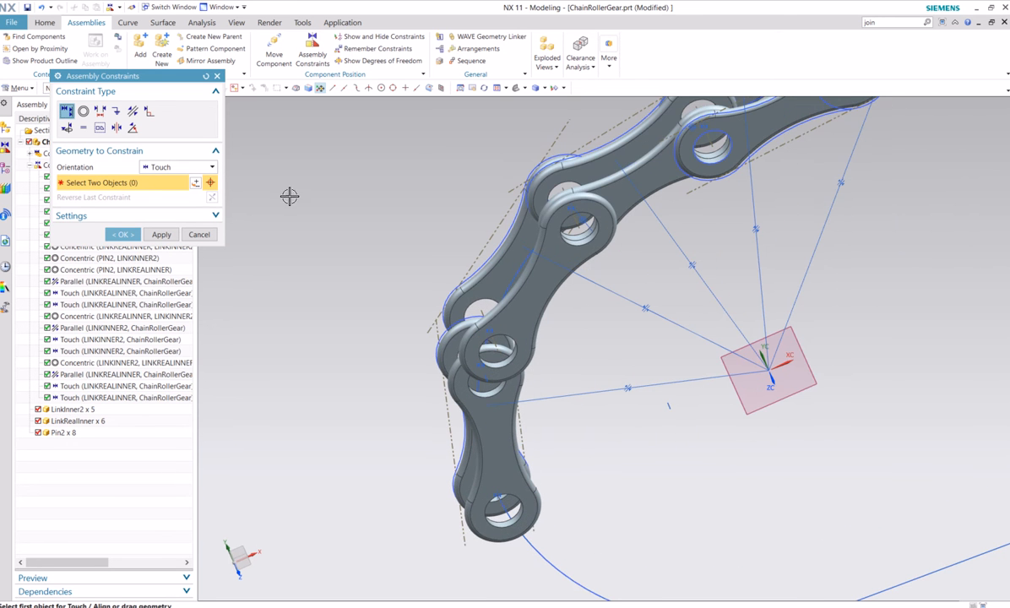
pyautogui.click(83, 111)
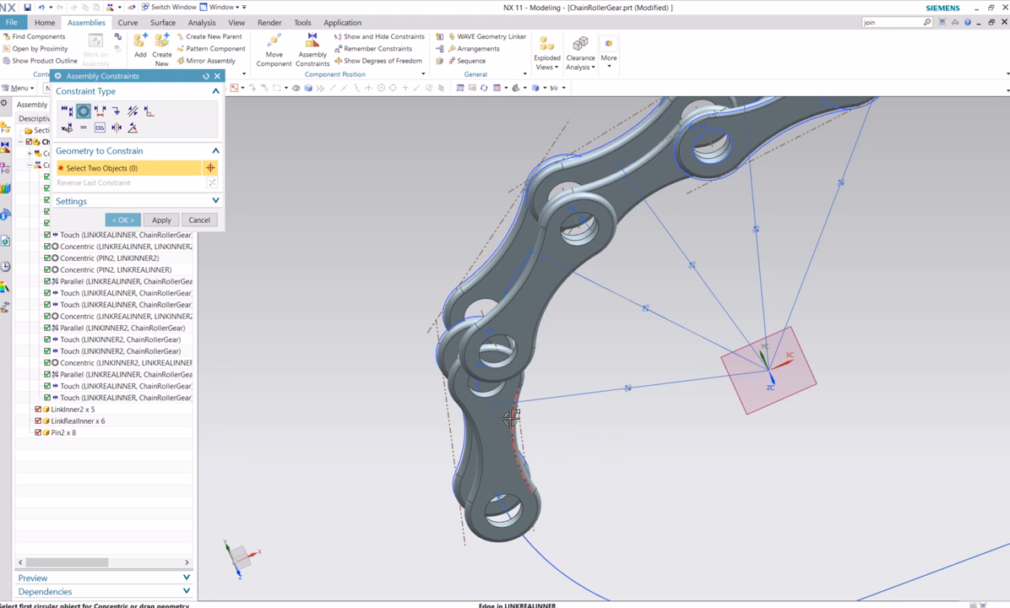
pyautogui.click(495, 383)
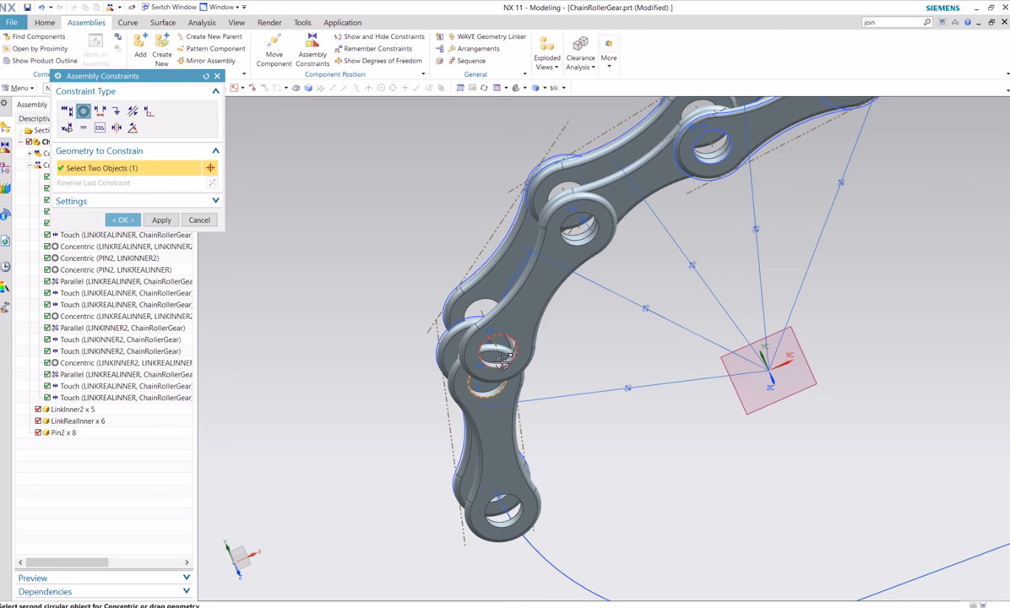
pyautogui.click(501, 361)
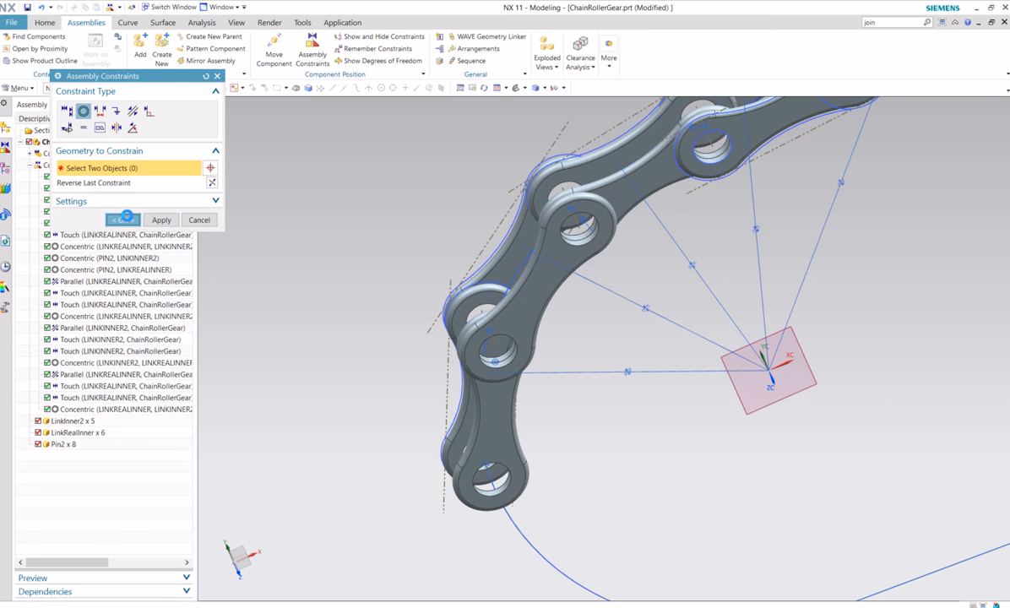
pyautogui.click(123, 219)
# Add another Pin2 component from the loaded parts, positioned by constraints
pyautogui.scroll(-2, 333, 256)
pyautogui.moveTo(519, 384)
pyautogui.mouseDown(button='middle')
pyautogui.moveTo(505, 356)
pyautogui.moveTo(528, 343)
pyautogui.moveTo(516, 405)
pyautogui.mouseUp(button='middle')
pyautogui.moveTo(589, 381); pyautogui.dragTo(593, 408, button='middle')
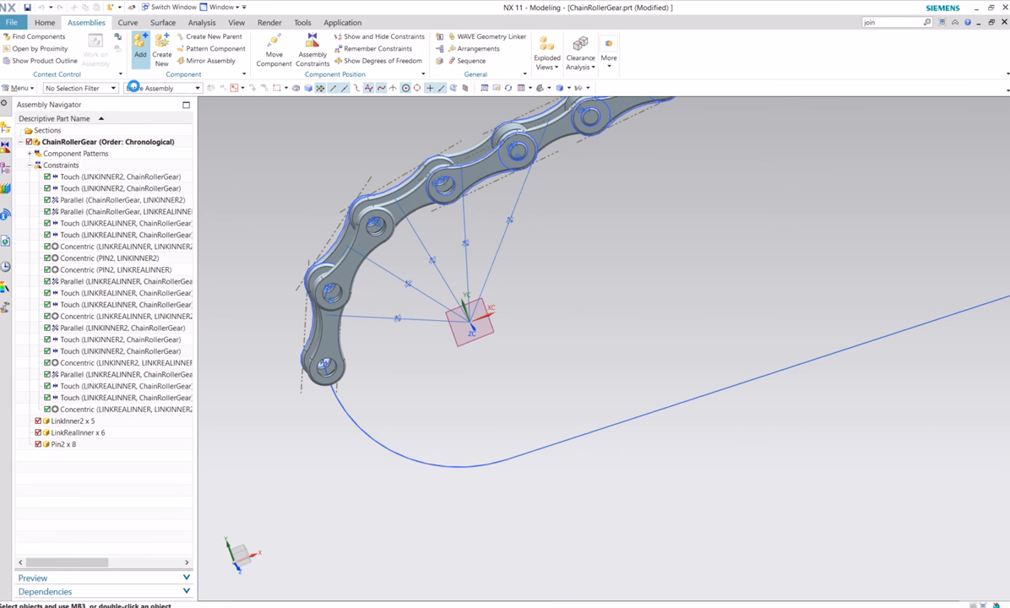
pyautogui.scroll(-2, 123, 284)
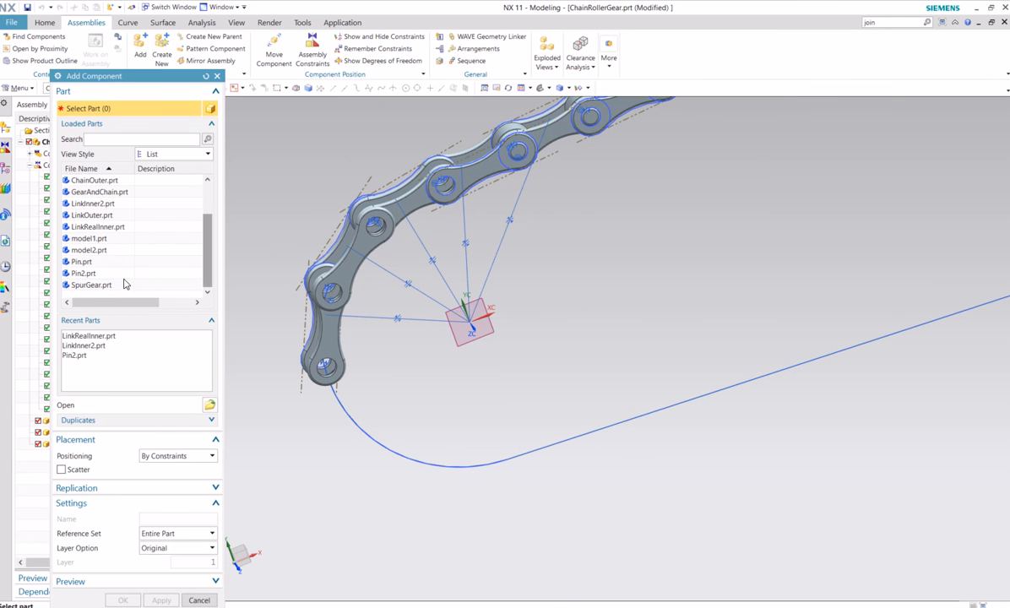
pyautogui.click(82, 274)
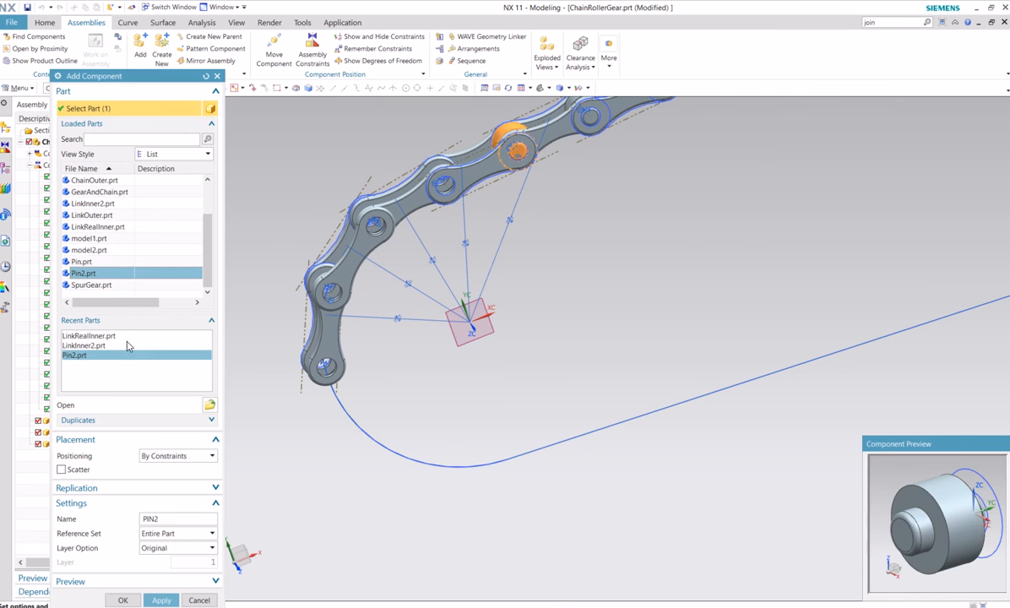
pyautogui.click(132, 602)
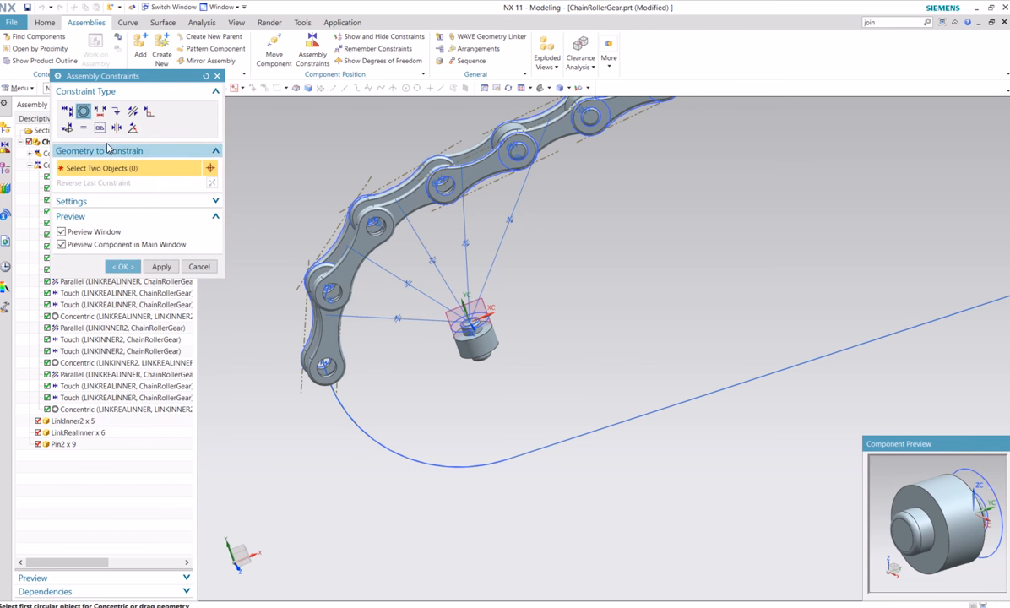
# Make the new Pin2's end edge concentric with the first empty LinkInner2 hole on the curve, and reverse the constraint so the pin seats inside
pyautogui.click(133, 112)
pyautogui.scroll(6, 472, 344)
pyautogui.scroll(-4, 463, 346)
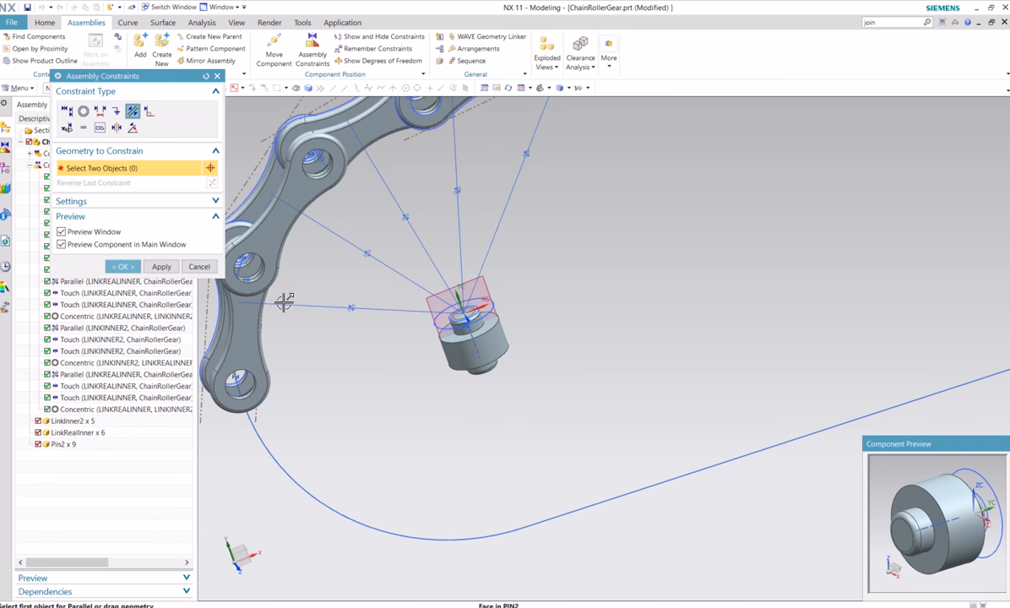
pyautogui.click(83, 111)
pyautogui.scroll(2, 466, 283)
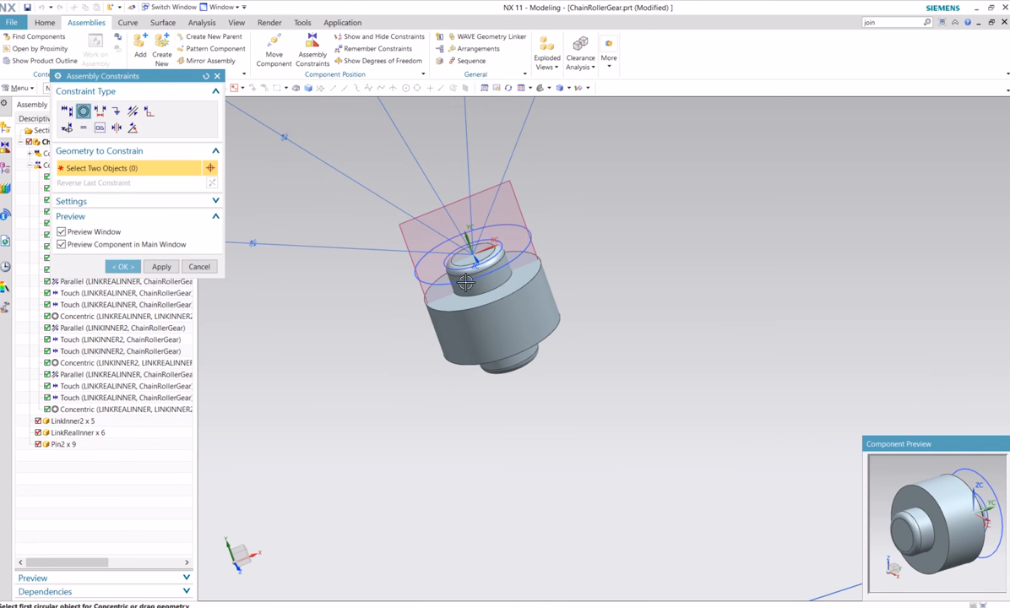
pyautogui.click(457, 262)
pyautogui.scroll(-5, 395, 291)
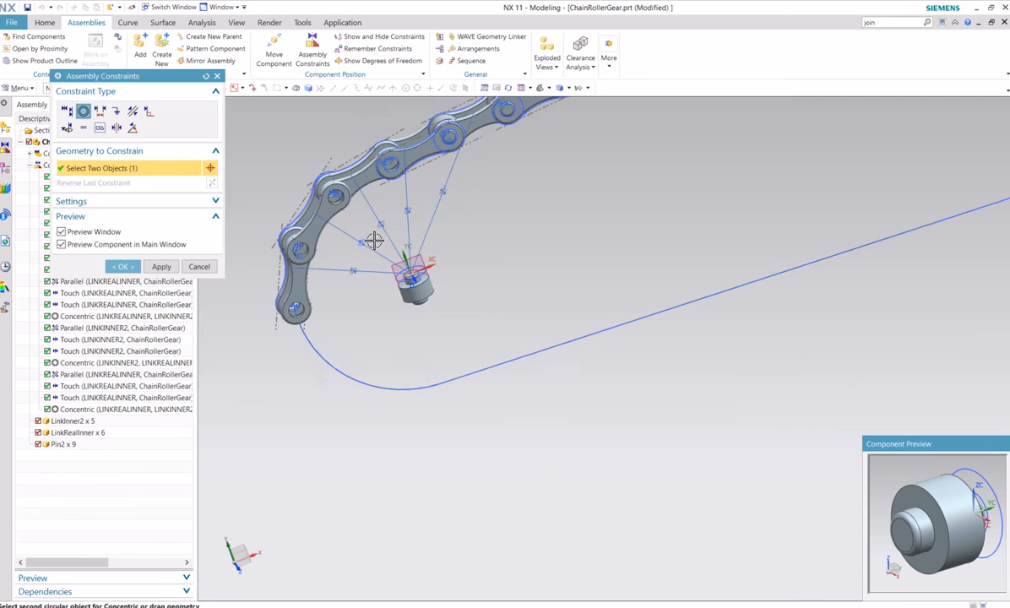
pyautogui.scroll(3, 414, 161)
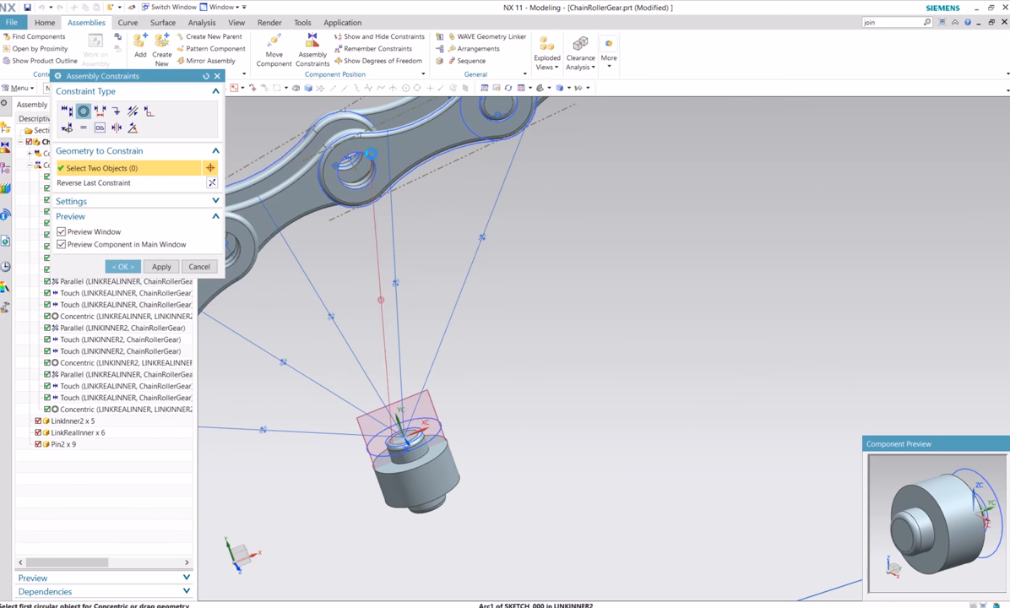
pyautogui.click(372, 152)
pyautogui.click(212, 183)
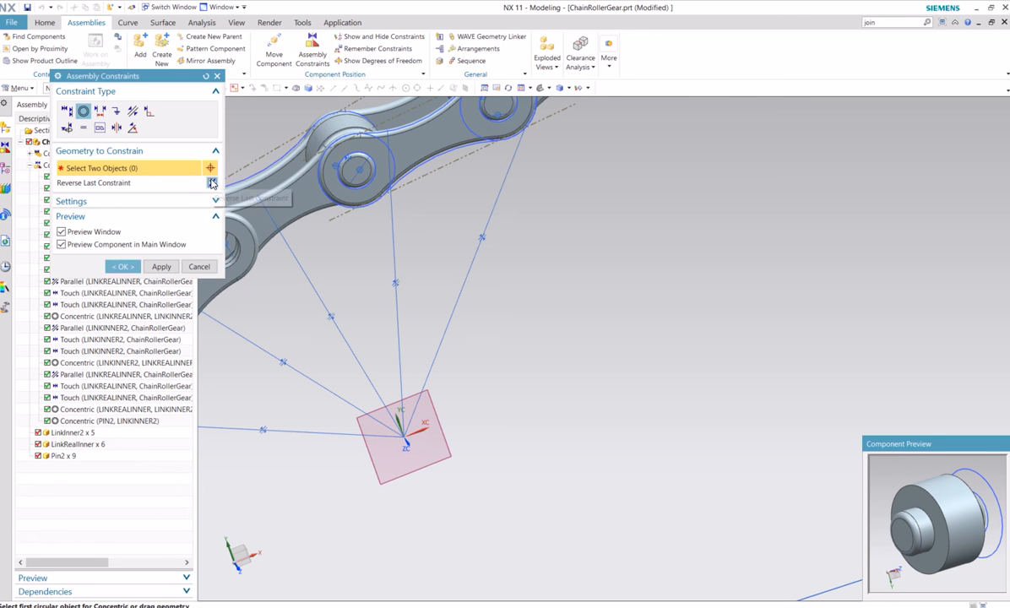
pyautogui.click(121, 266)
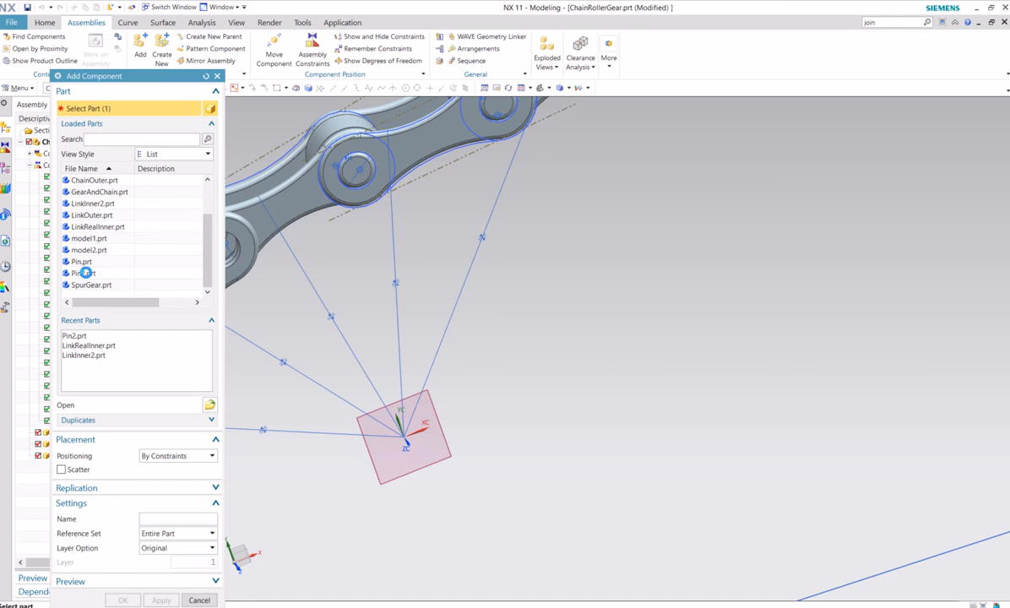
# Add another Pin2 and make its end edge concentric with the next empty LinkInner2 hole along the curve
pyautogui.click(84, 273)
pyautogui.click(123, 601)
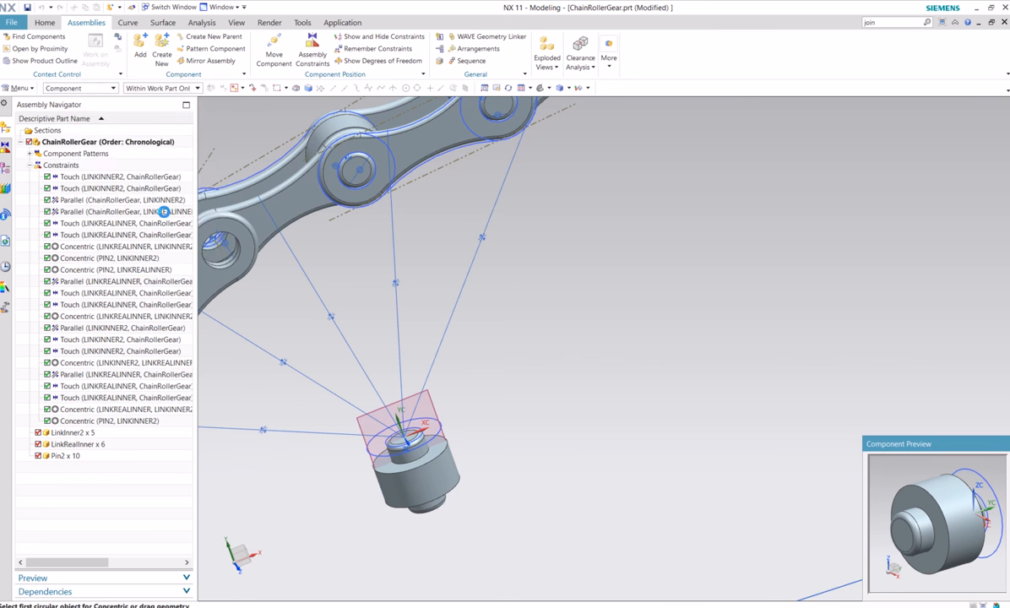
pyautogui.scroll(3, 383, 432)
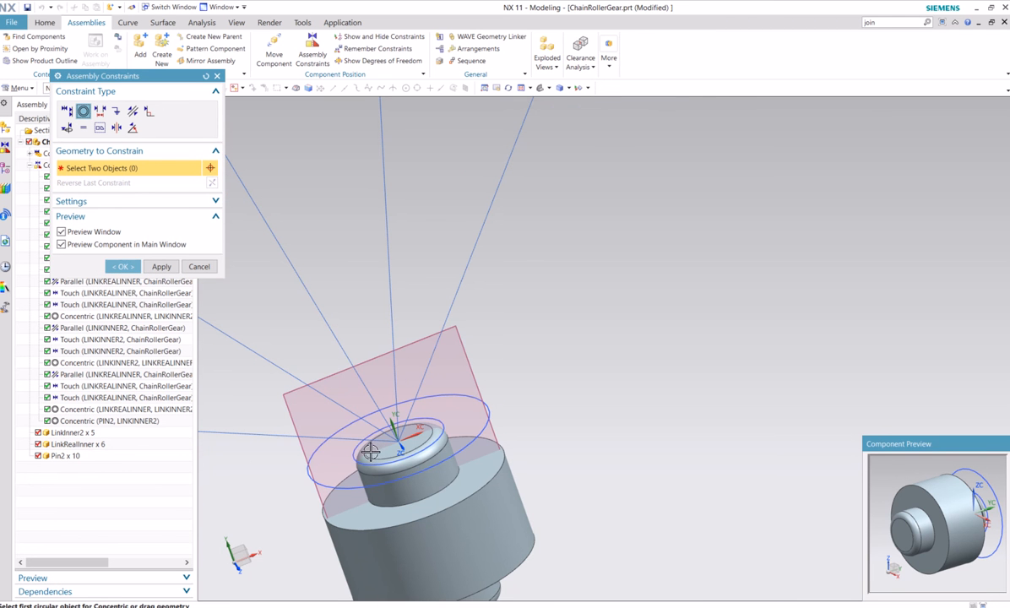
pyautogui.click(368, 452)
pyautogui.scroll(-5, 293, 365)
pyautogui.scroll(4, 365, 278)
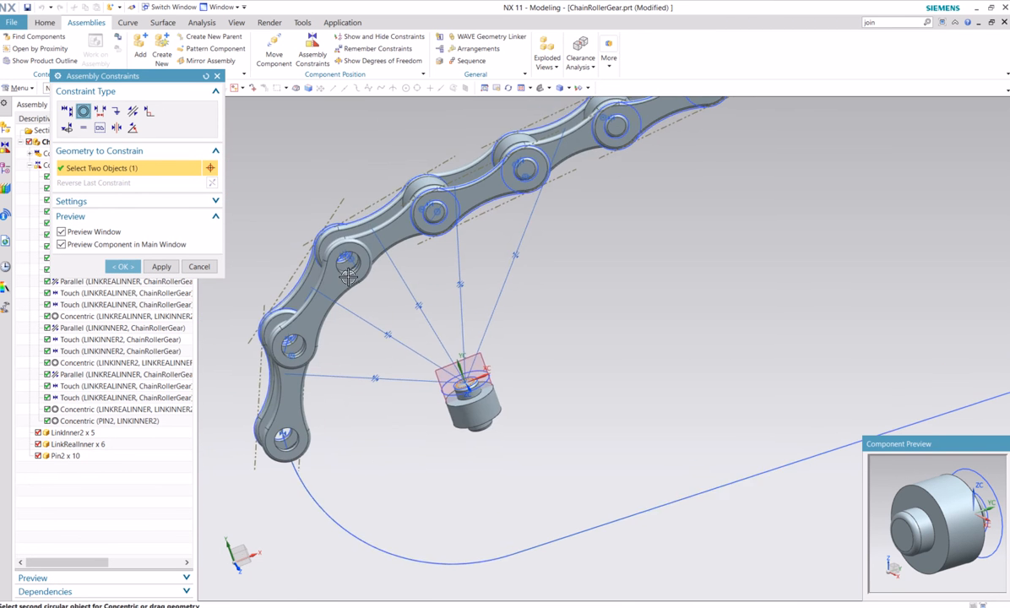
pyautogui.click(365, 279)
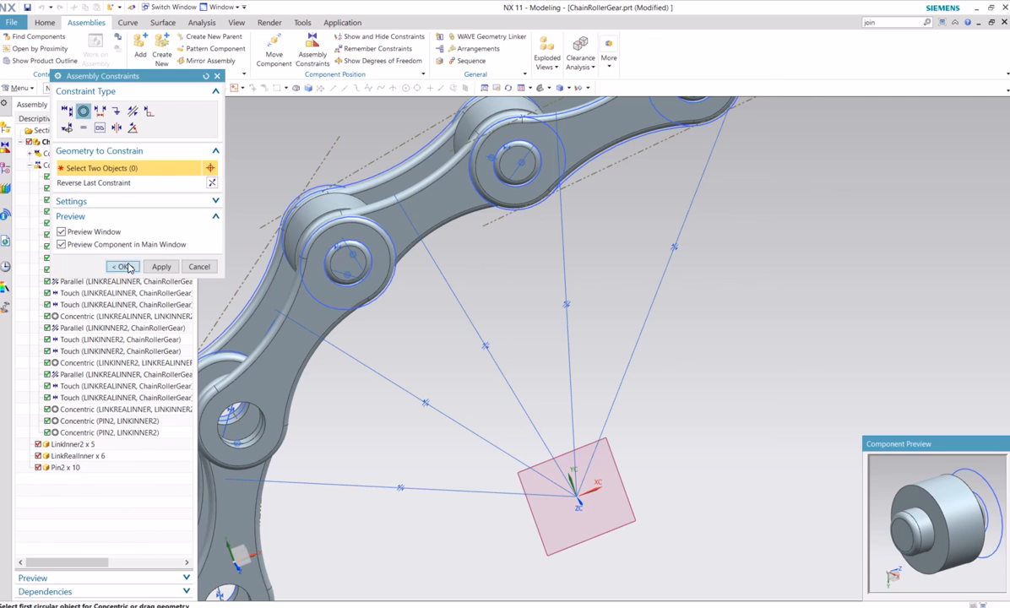
pyautogui.click(123, 266)
pyautogui.click(140, 51)
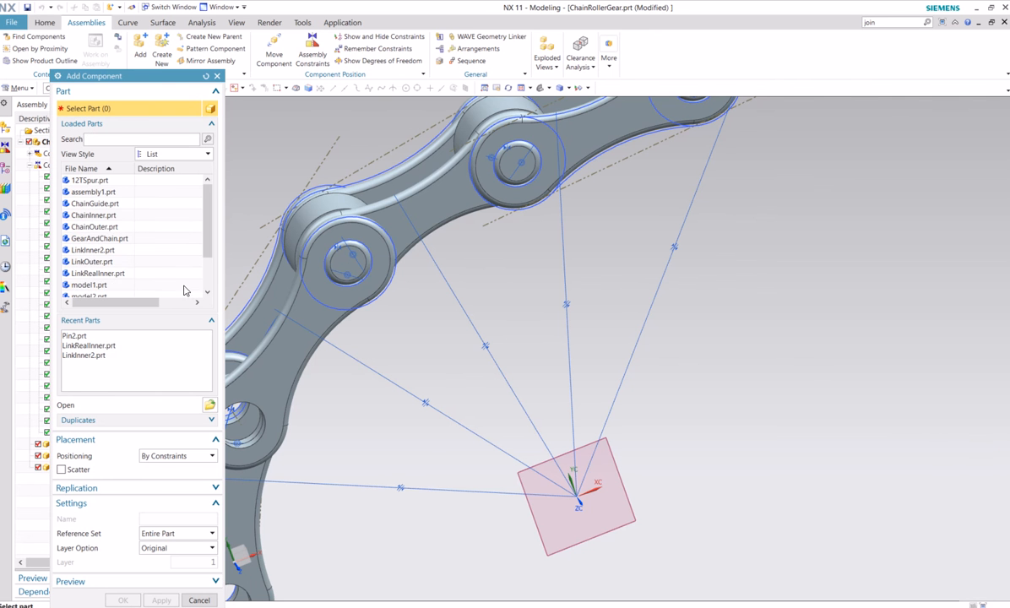
pyautogui.scroll(-2, 209, 284)
pyautogui.click(83, 273)
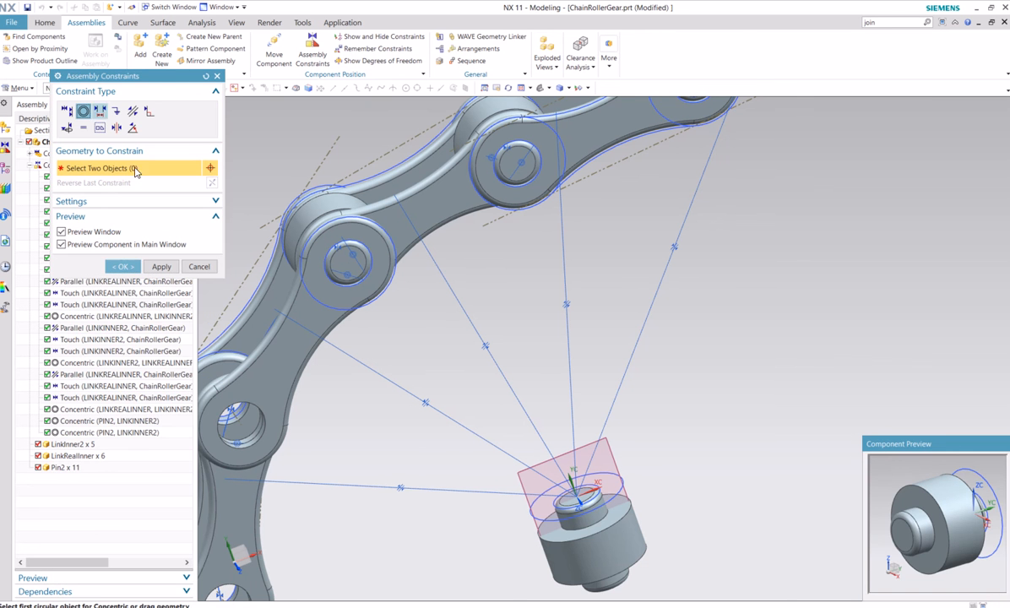
pyautogui.scroll(3, 558, 490)
pyautogui.click(558, 505)
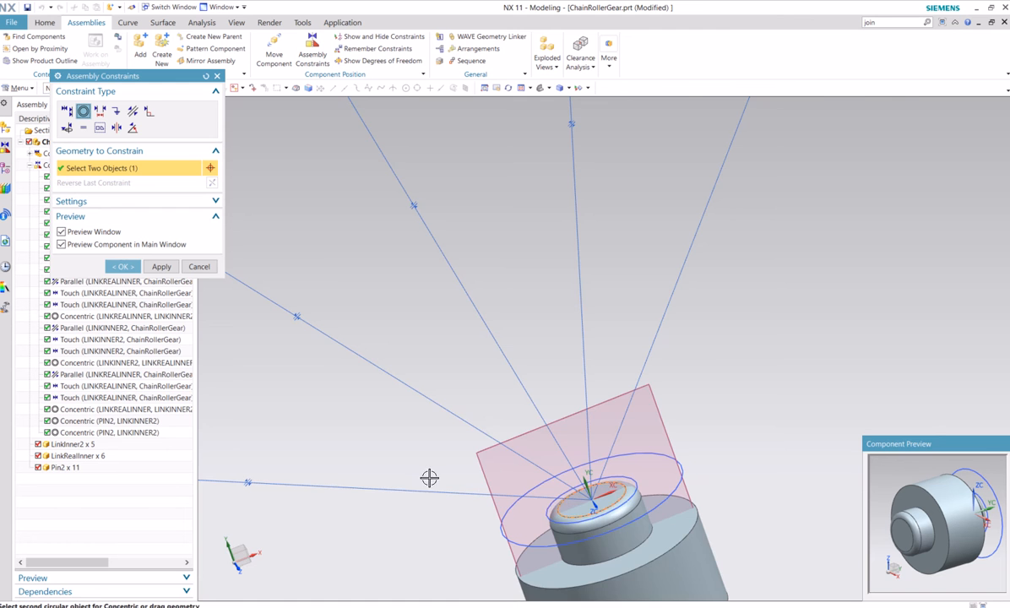
pyautogui.scroll(-4, 426, 479)
pyautogui.keyDown('shift'); pyautogui.moveTo(382, 505); pyautogui.dragTo(511, 501, button='middle'); pyautogui.keyUp('shift')
pyautogui.scroll(1, 350, 411)
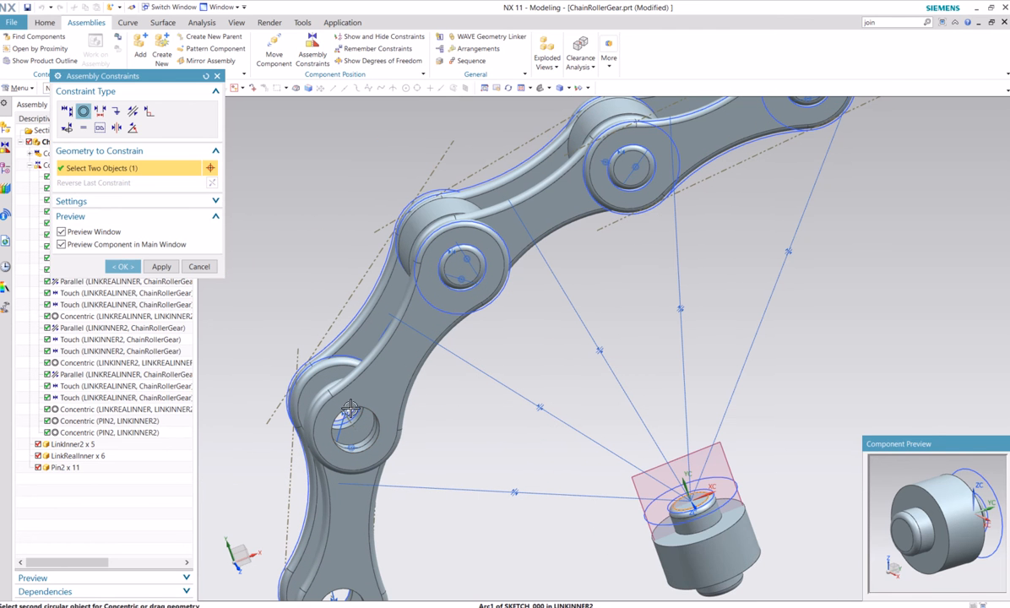
pyautogui.click(349, 411)
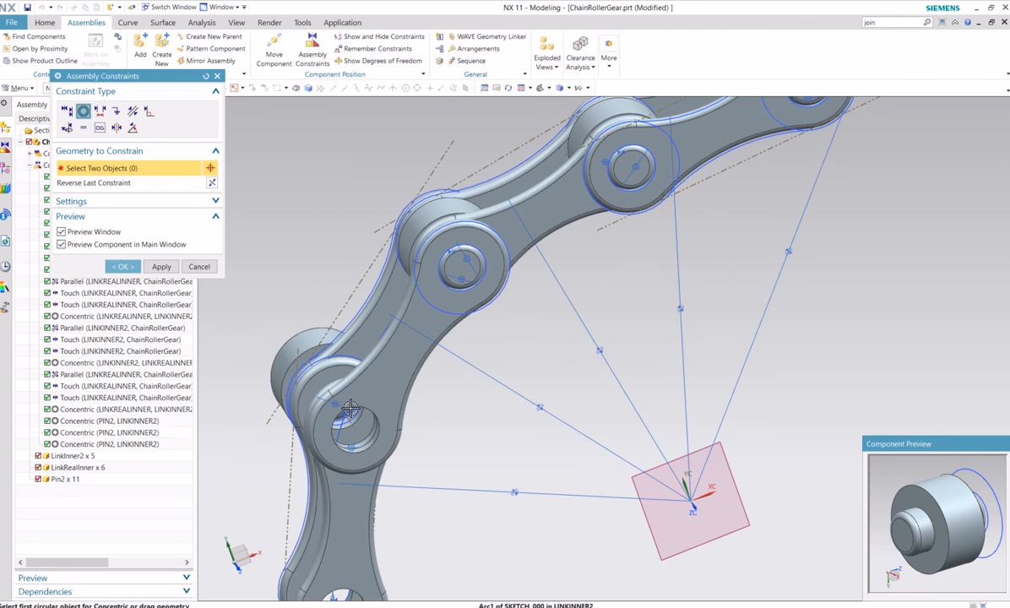
pyautogui.click(200, 268)
pyautogui.click(420, 331)
# Add another Pin2 component from the loaded parts, positioned by constraints, for the joint before the chain's open end
pyautogui.scroll(-4, 448, 363)
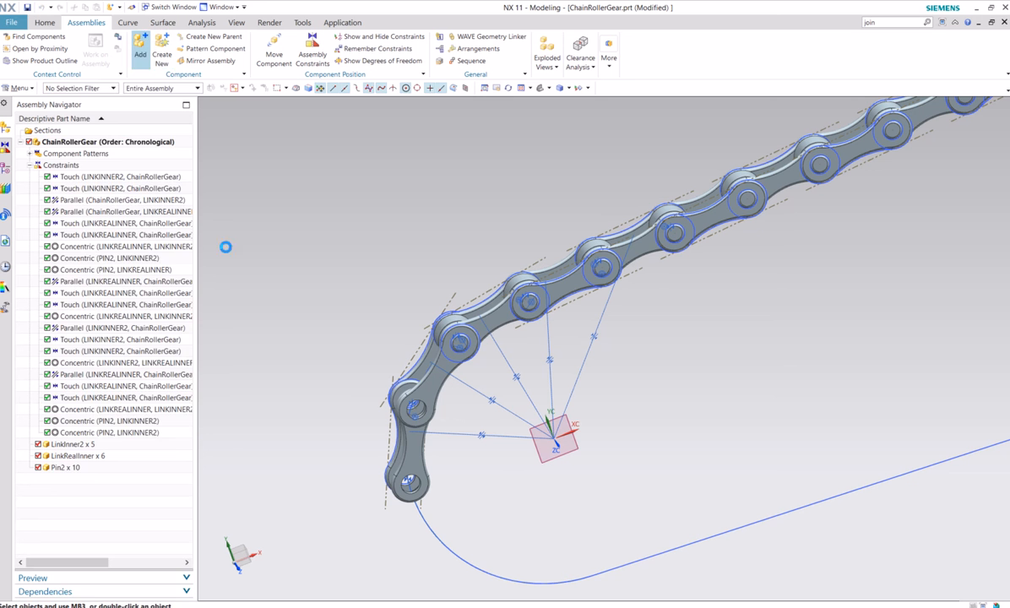
pyautogui.scroll(-2, 210, 283)
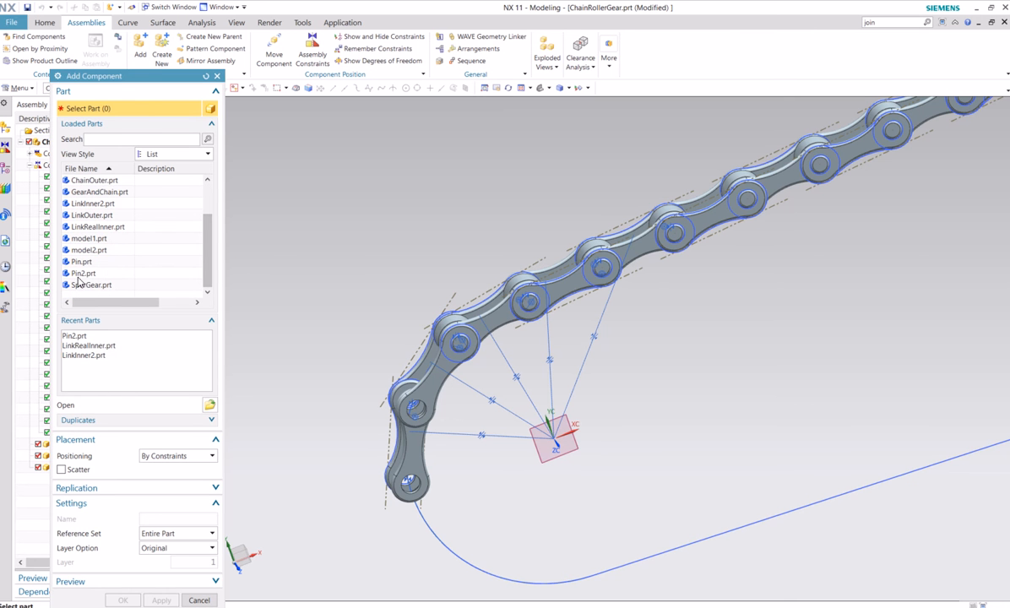
pyautogui.click(78, 272)
pyautogui.click(123, 599)
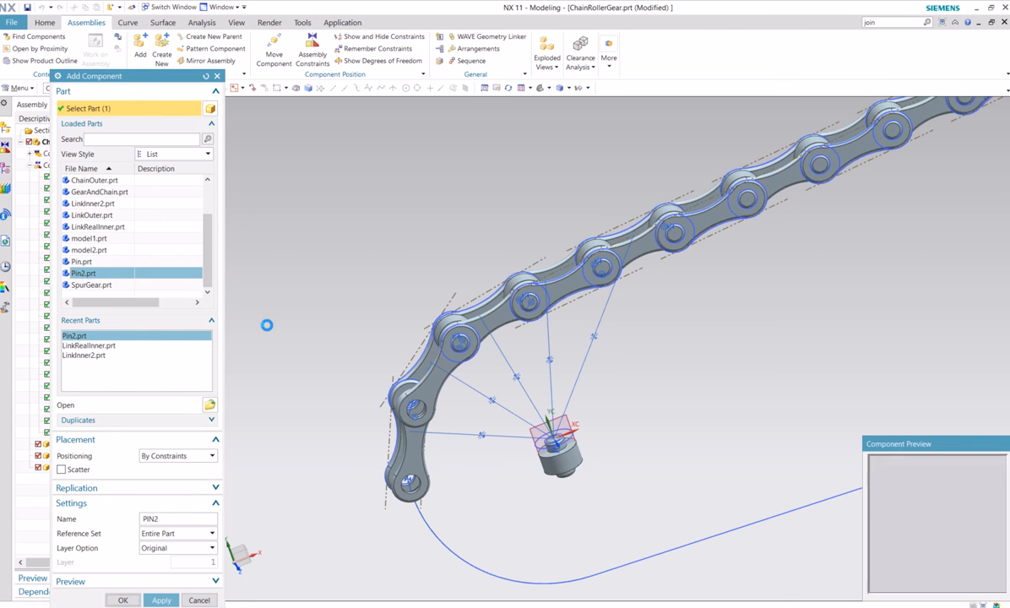
# Make the Pin2's end edge concentric with the LinkInner2 hole edge at its joint with the last LinkRealInner
pyautogui.scroll(3, 529, 418)
pyautogui.scroll(3, 528, 418)
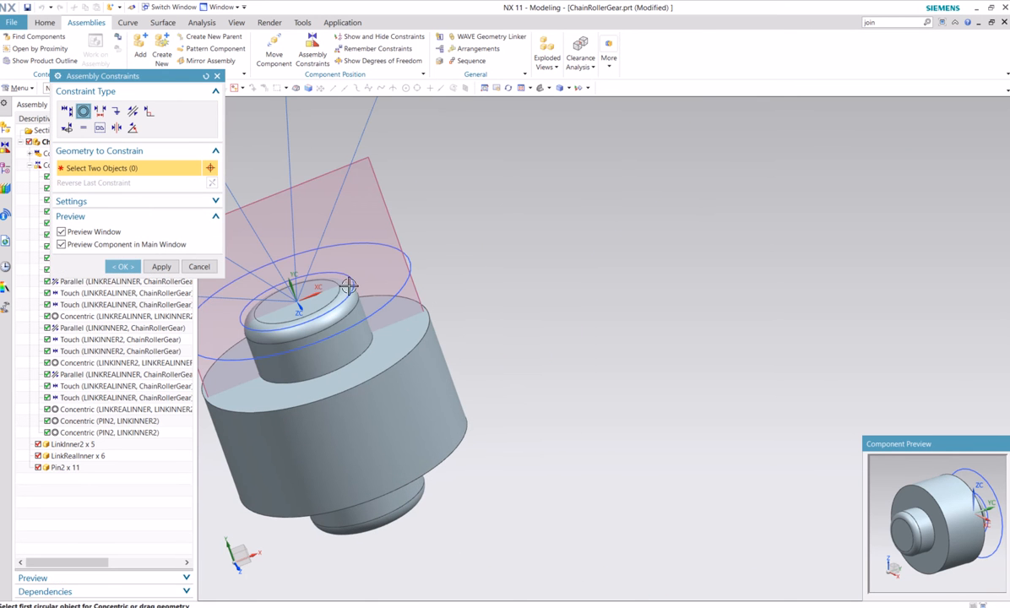
pyautogui.click(337, 288)
pyautogui.scroll(-5, 338, 288)
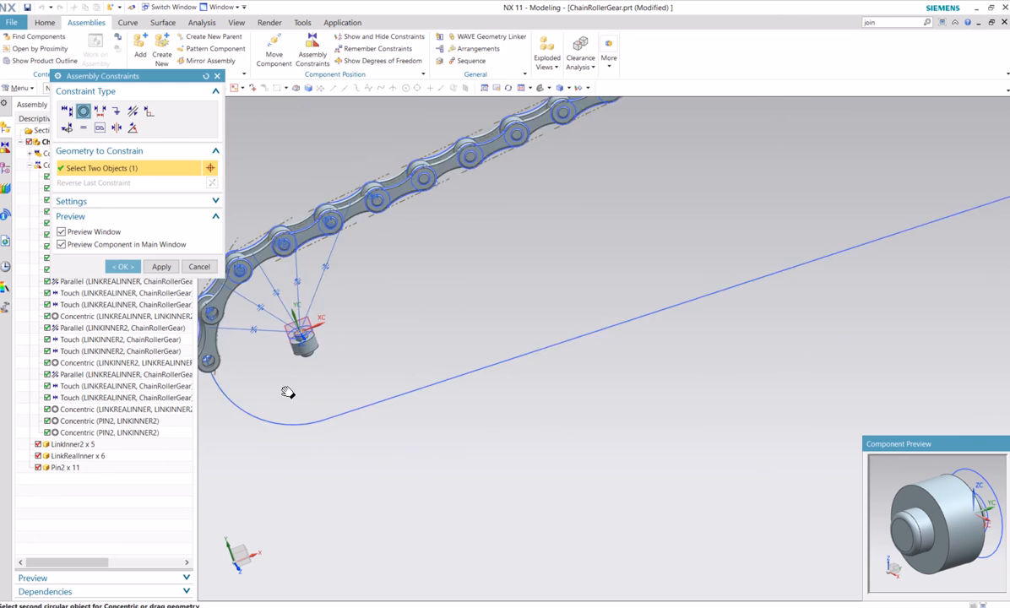
pyautogui.scroll(4, 431, 318)
pyautogui.scroll(3, 431, 317)
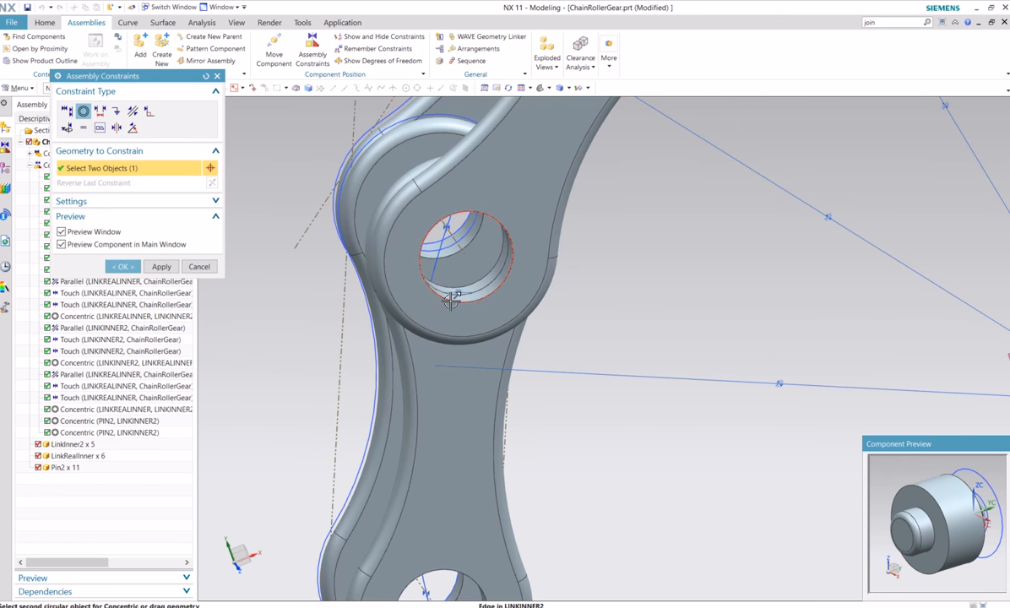
pyautogui.click(450, 301)
pyautogui.scroll(-4, 681, 384)
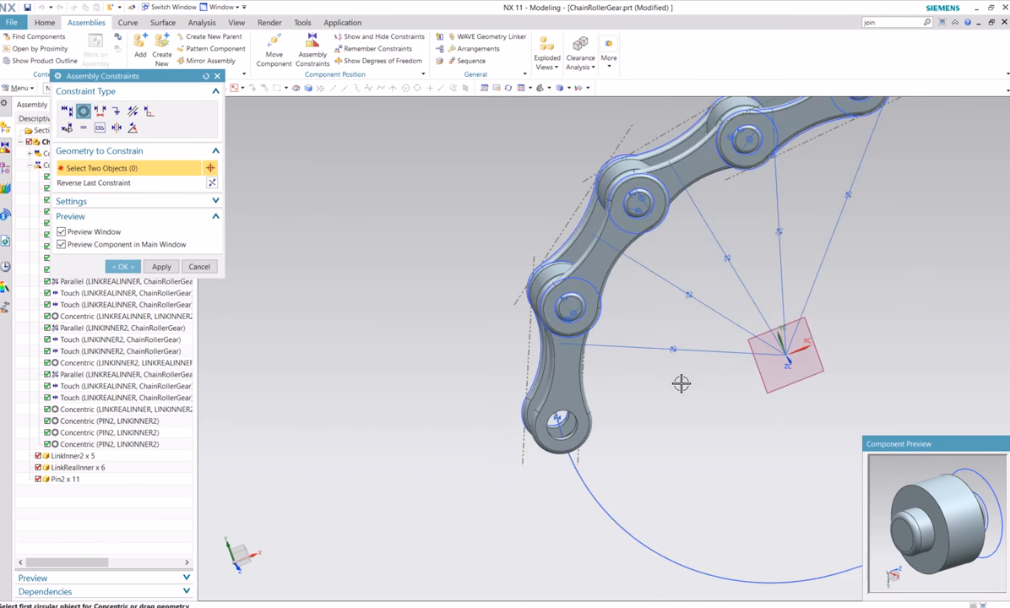
pyautogui.scroll(4, 672, 401)
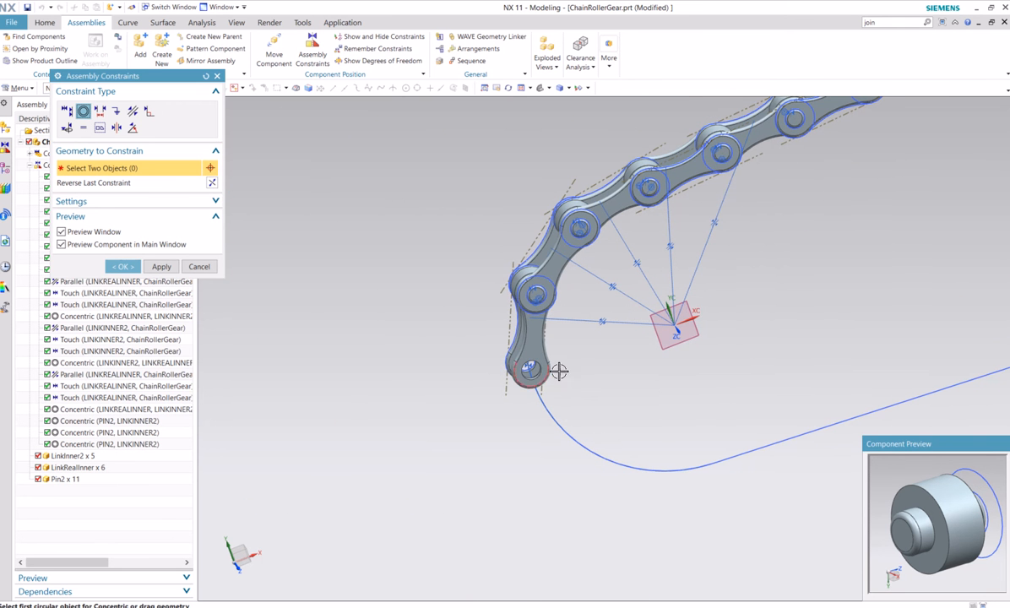
pyautogui.click(119, 269)
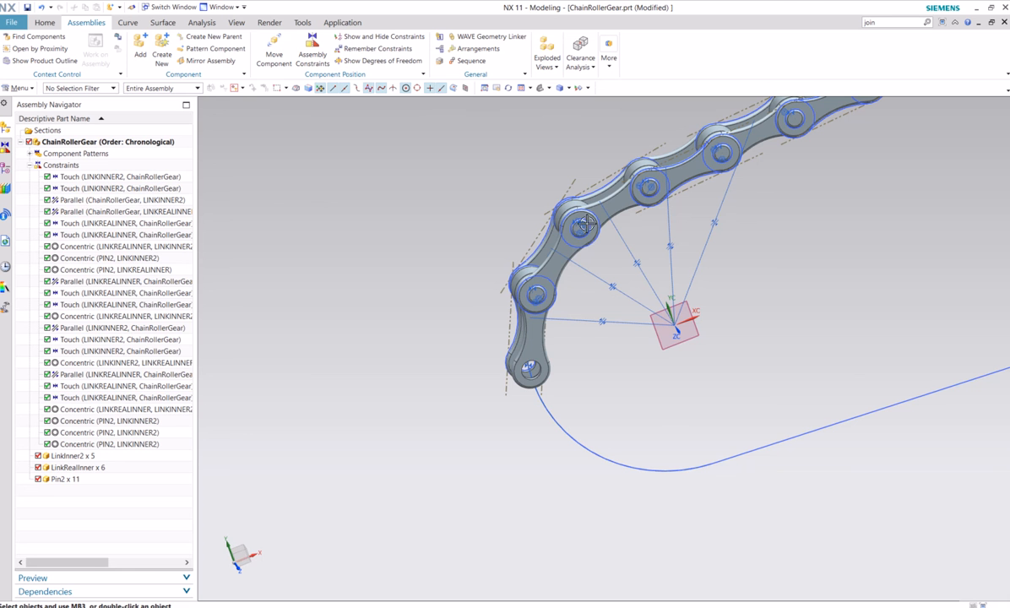
# Set up a circular component pattern with the last LinkInner2, the last LinkRealInner and their two Pin2 components selected
pyautogui.moveTo(756, 341); pyautogui.dragTo(692, 301, button='middle')
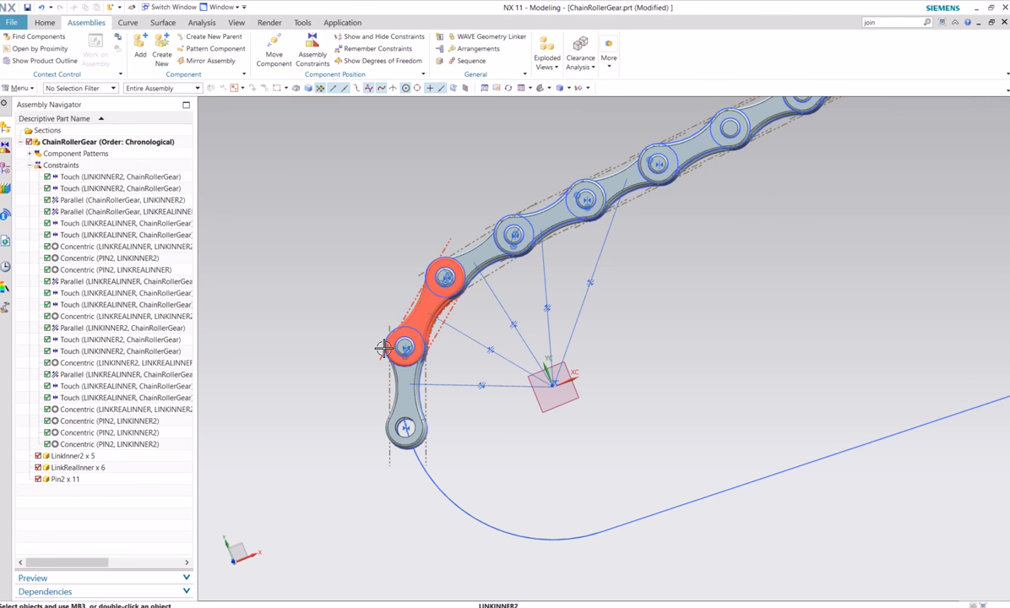
pyautogui.keyDown('shift'); pyautogui.moveTo(313, 279); pyautogui.dragTo(281, 259, button='middle'); pyautogui.keyUp('shift')
pyautogui.moveTo(583, 411); pyautogui.dragTo(558, 403, button='middle')
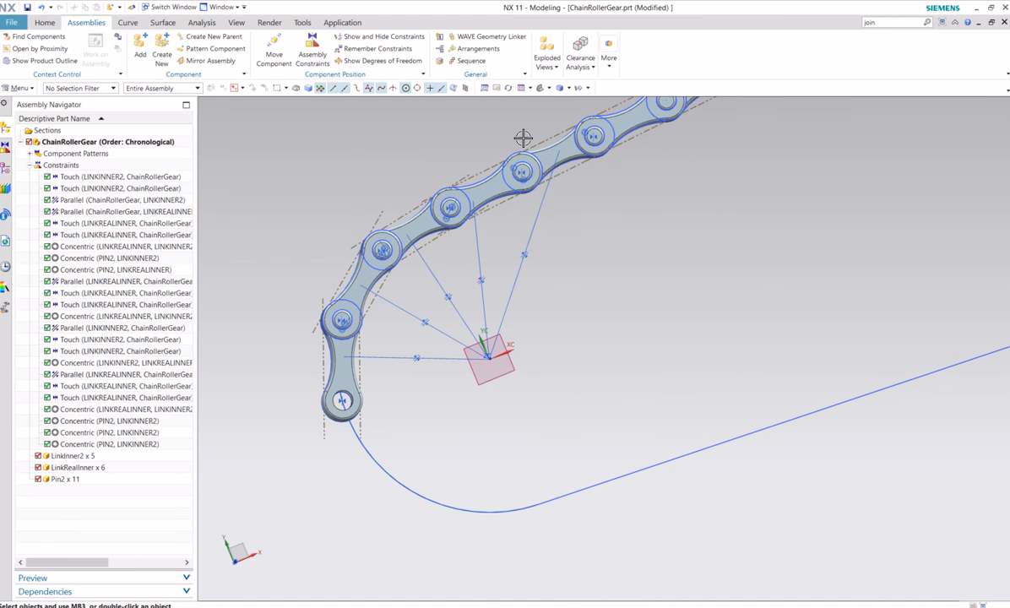
pyautogui.click(45, 23)
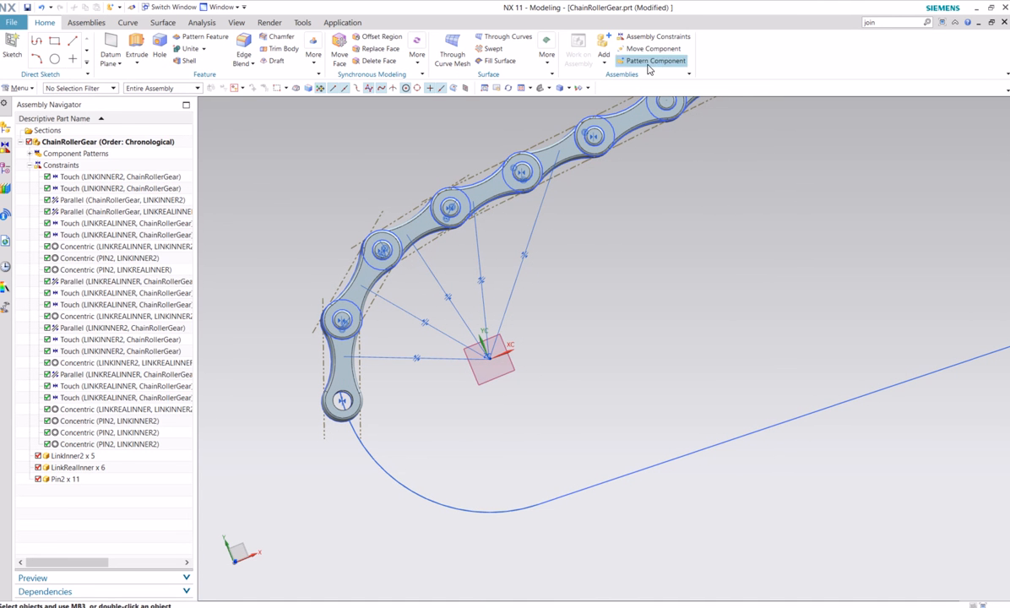
pyautogui.click(653, 61)
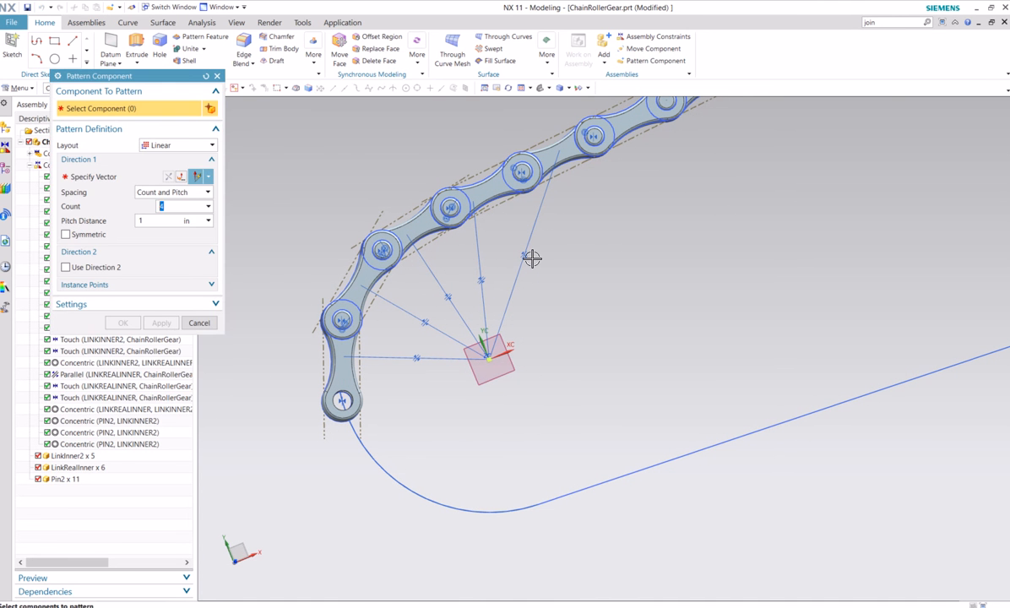
pyautogui.click(184, 147)
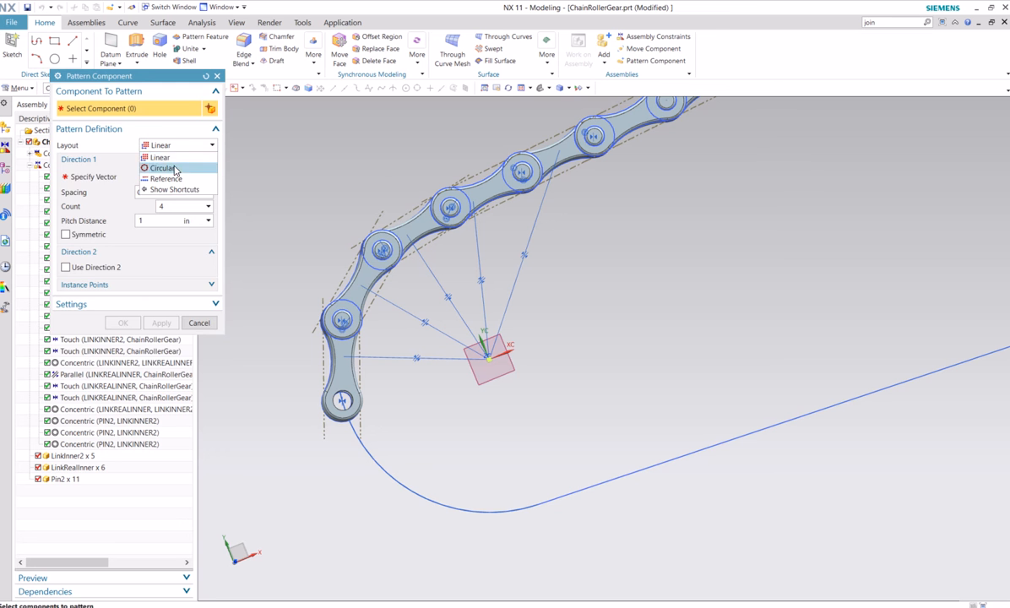
pyautogui.click(162, 167)
pyautogui.click(382, 251)
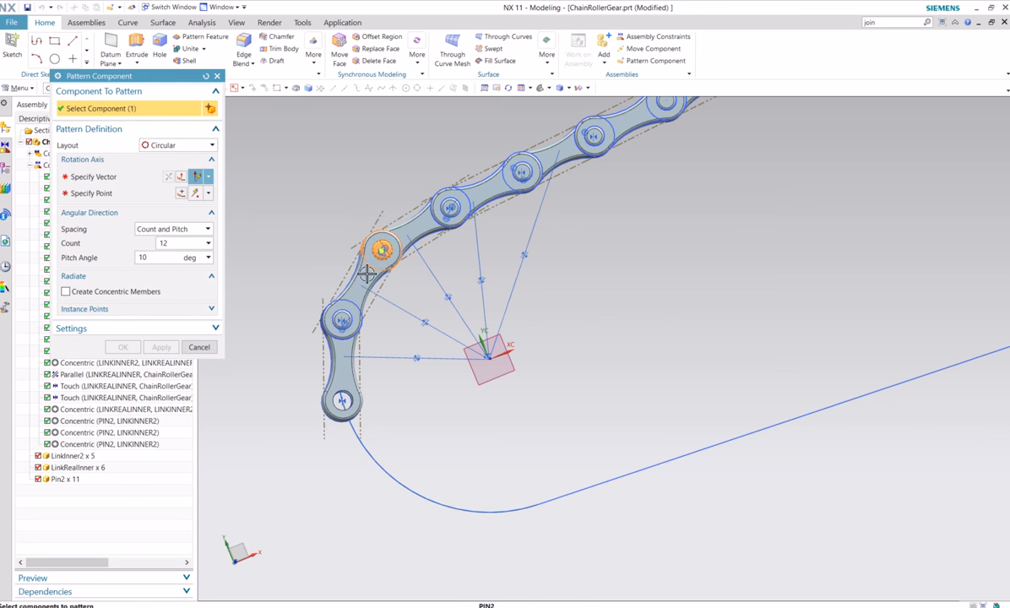
pyautogui.click(344, 314)
pyautogui.click(344, 315)
pyautogui.click(343, 361)
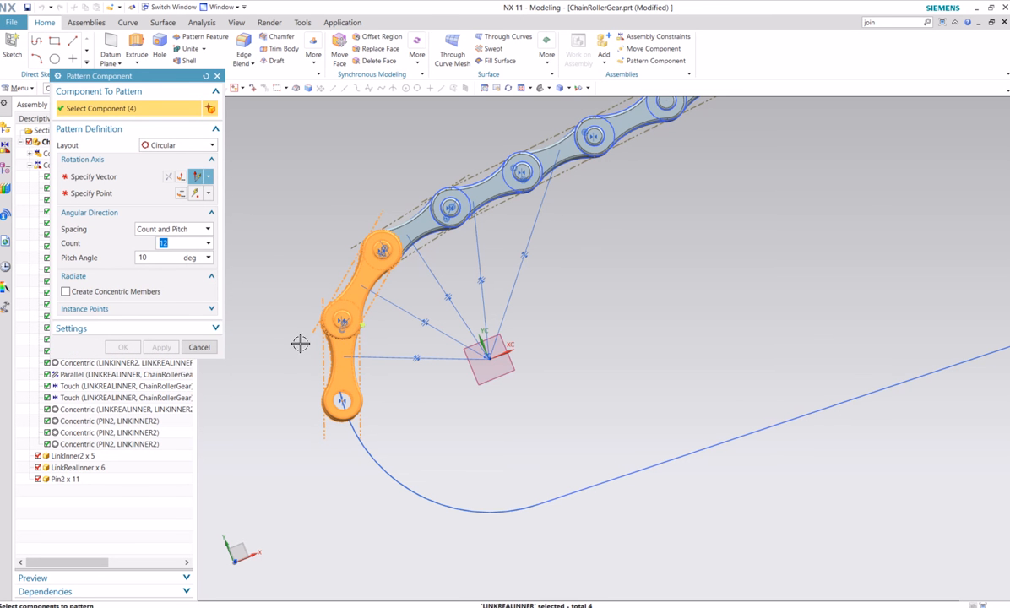
# Define the circular pattern's rotation axis along the Z-axis, through the centre point of the chain curve's arc
pyautogui.click(105, 175)
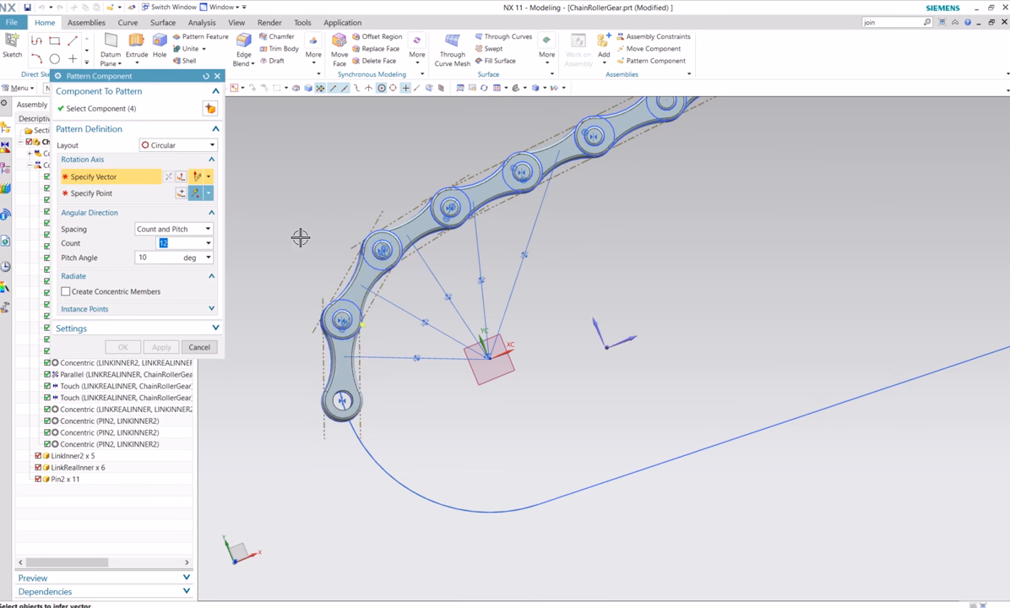
pyautogui.moveTo(300, 236); pyautogui.dragTo(488, 351, button='middle')
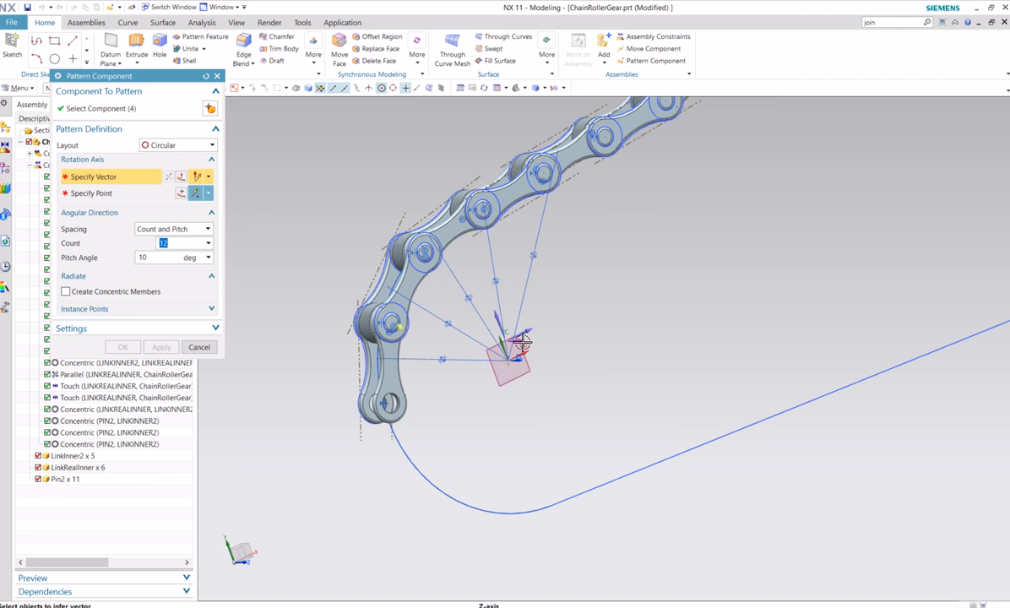
pyautogui.click(523, 342)
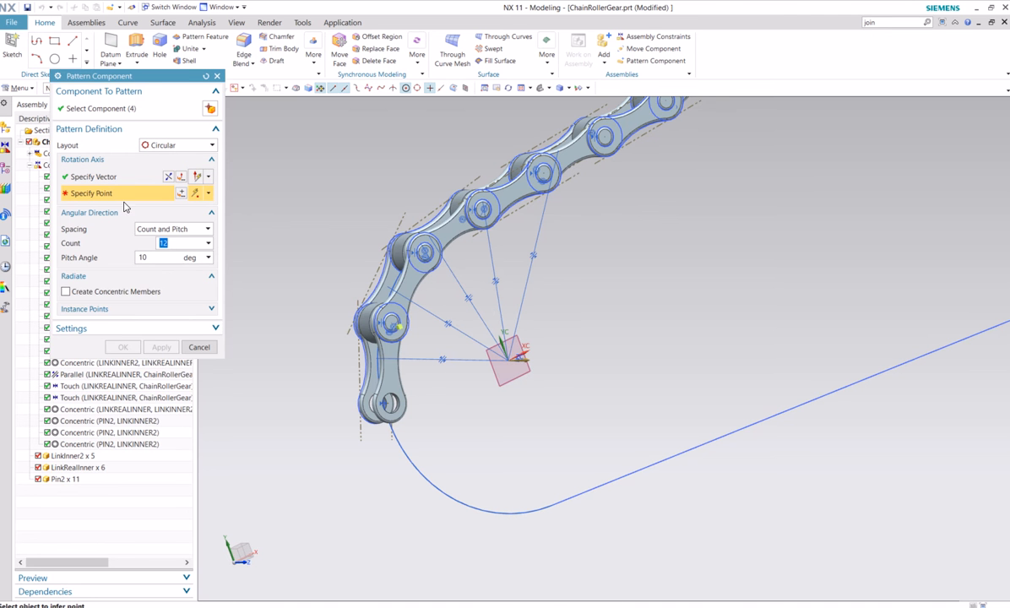
pyautogui.scroll(5, 508, 363)
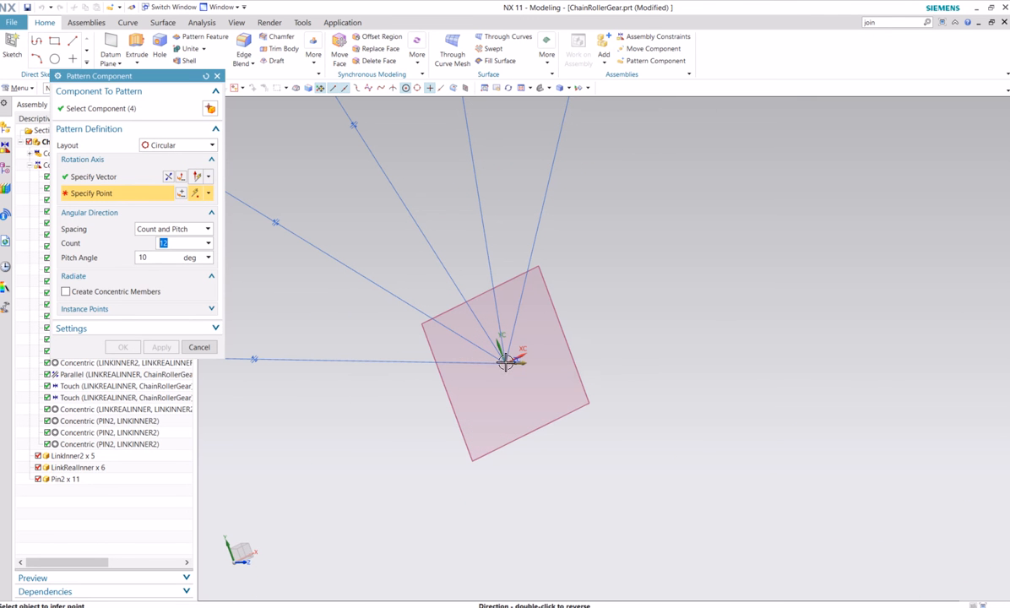
pyautogui.click(503, 363)
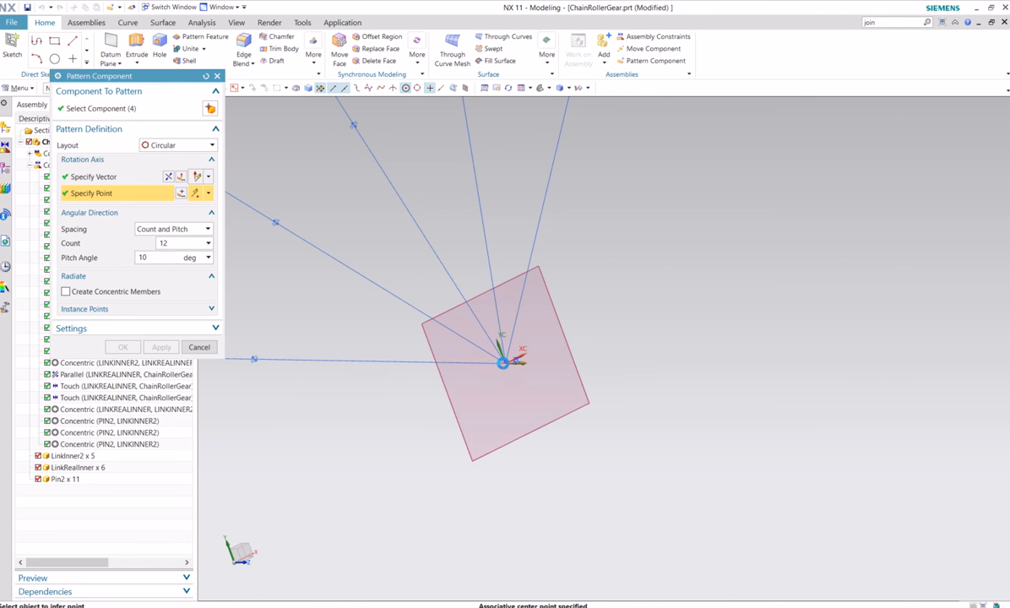
pyautogui.scroll(-5, 336, 401)
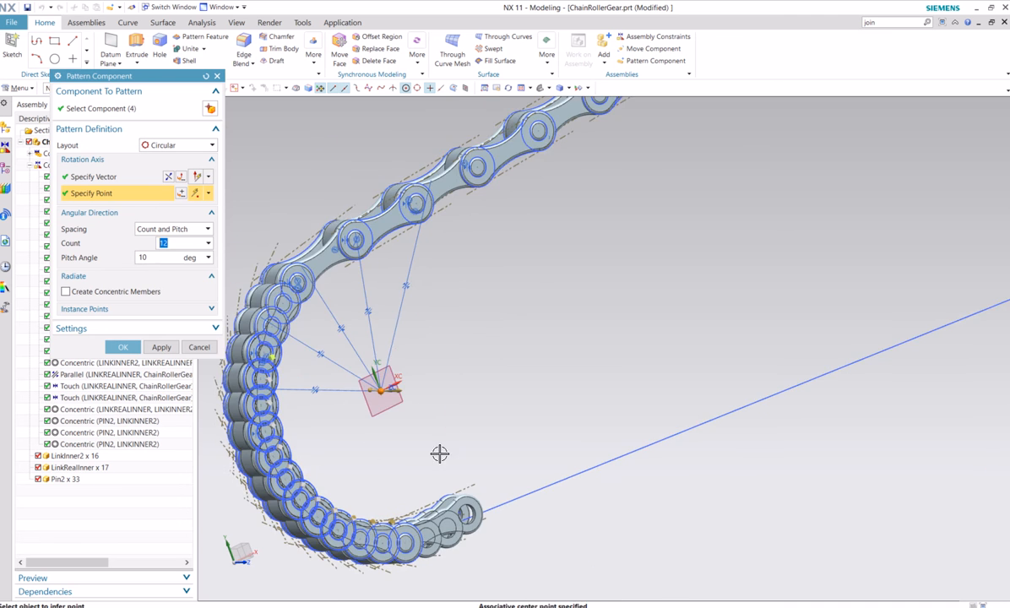
pyautogui.scroll(2, 550, 428)
pyautogui.moveTo(590, 408); pyautogui.dragTo(483, 406, button='middle')
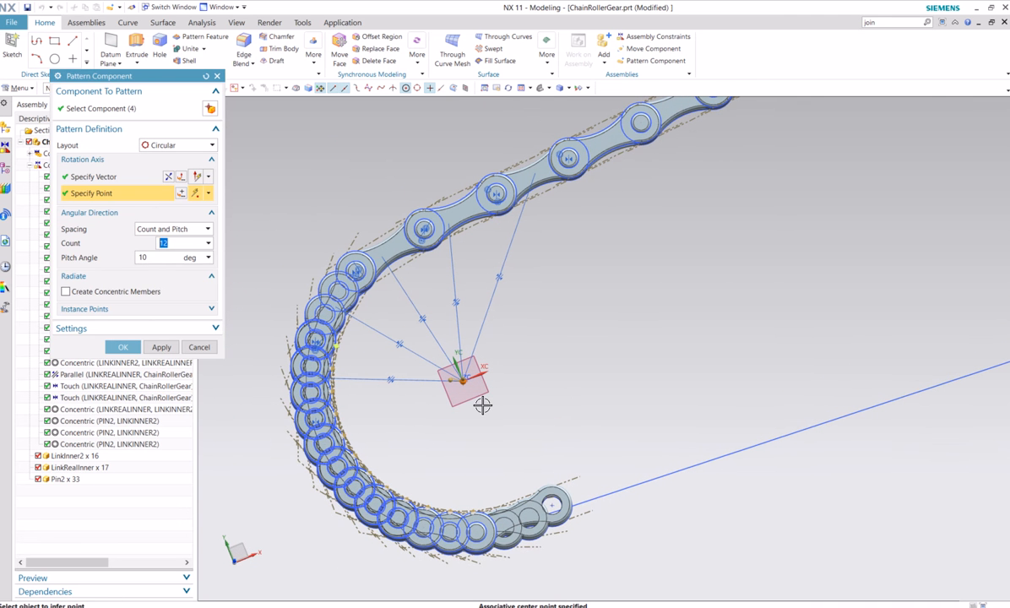
# Set the circular pattern's count to 2 and try pitch angles of 50, 60 and 80 degrees
pyautogui.click(173, 260)
pyautogui.moveTo(535, 436); pyautogui.dragTo(473, 427, button='middle')
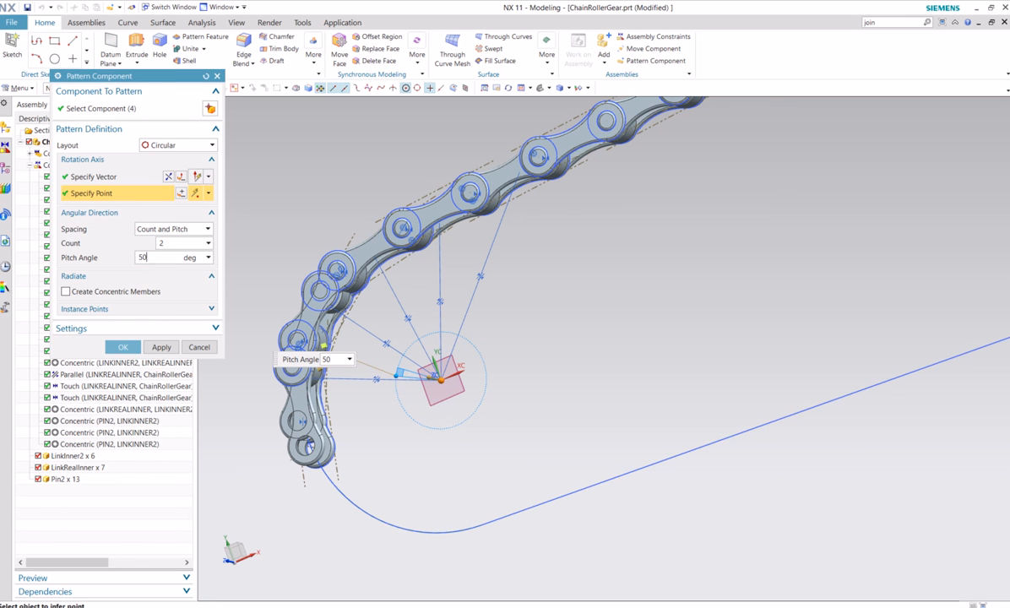
pyautogui.click(172, 242)
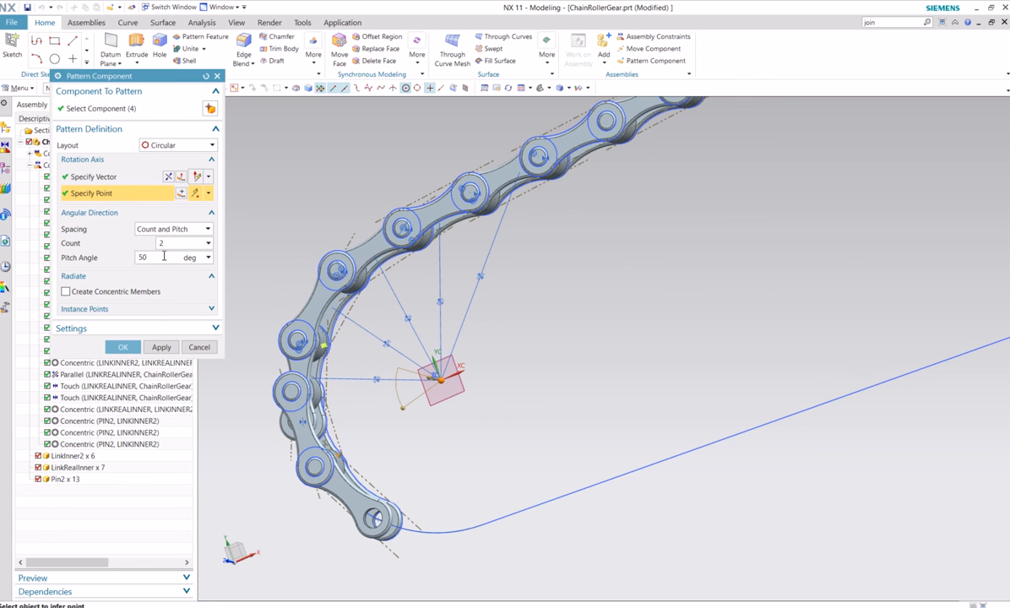
pyautogui.click(164, 257)
pyautogui.write('60')
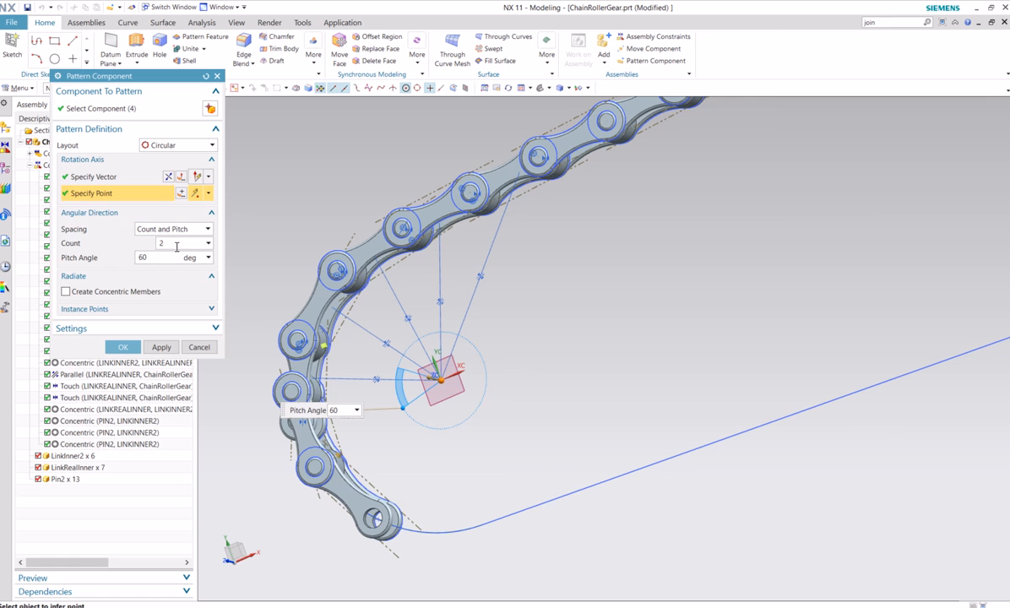
pyautogui.click(176, 244)
pyautogui.click(164, 258)
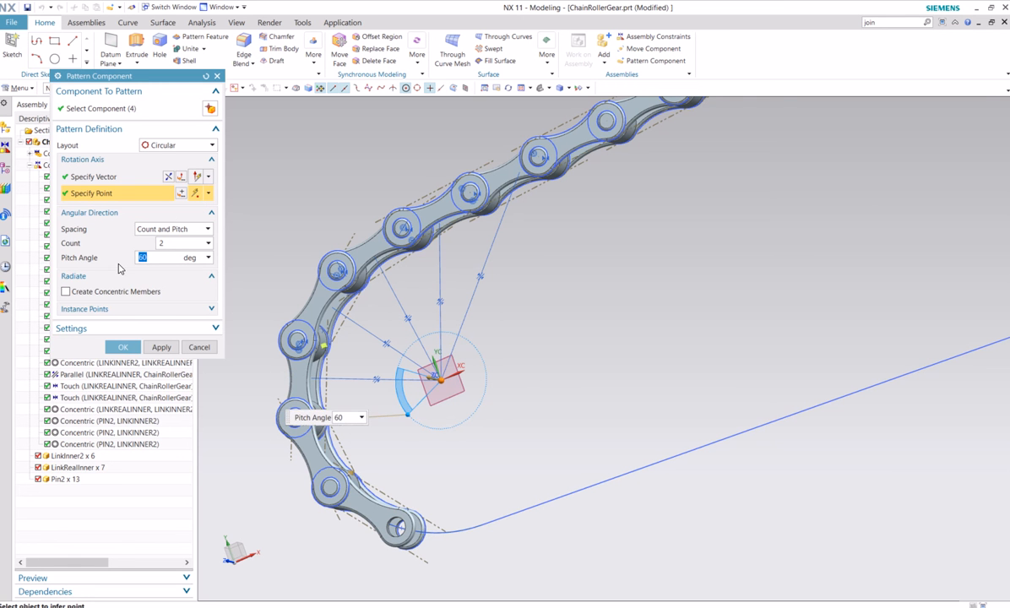
pyautogui.write('80')
pyautogui.click(172, 244)
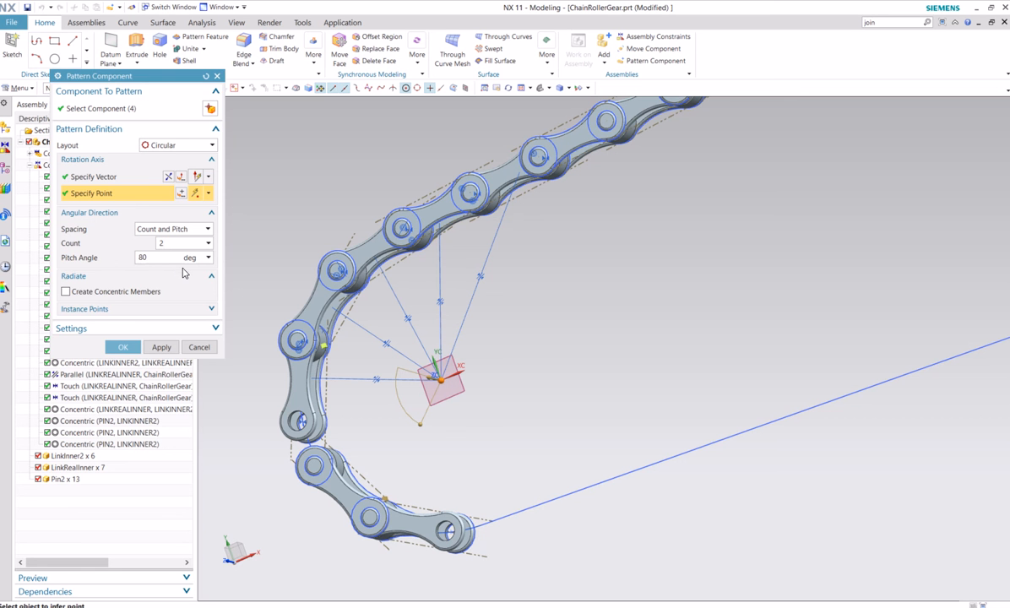
# Try to derive the pitch angle from a three-point angle measurement based at the arc centre, and abandon the measurement and pattern
pyautogui.click(209, 259)
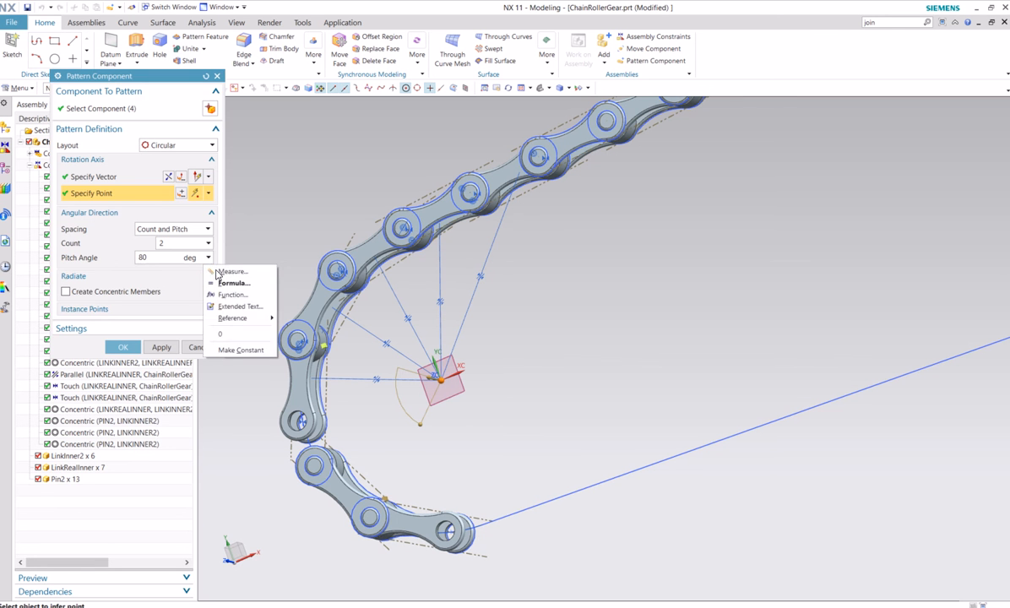
pyautogui.click(226, 271)
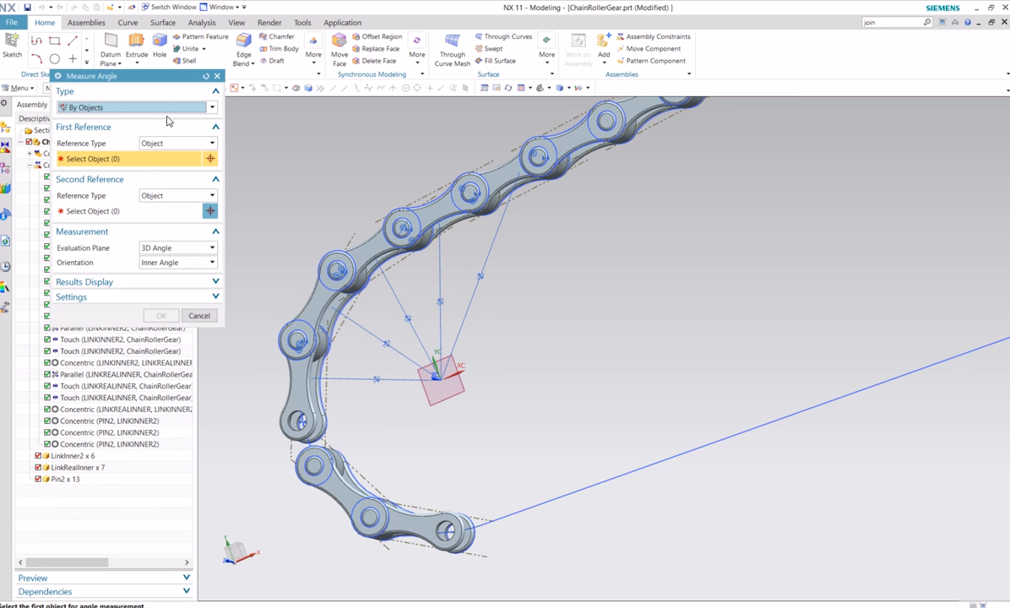
pyautogui.click(169, 108)
pyautogui.click(93, 131)
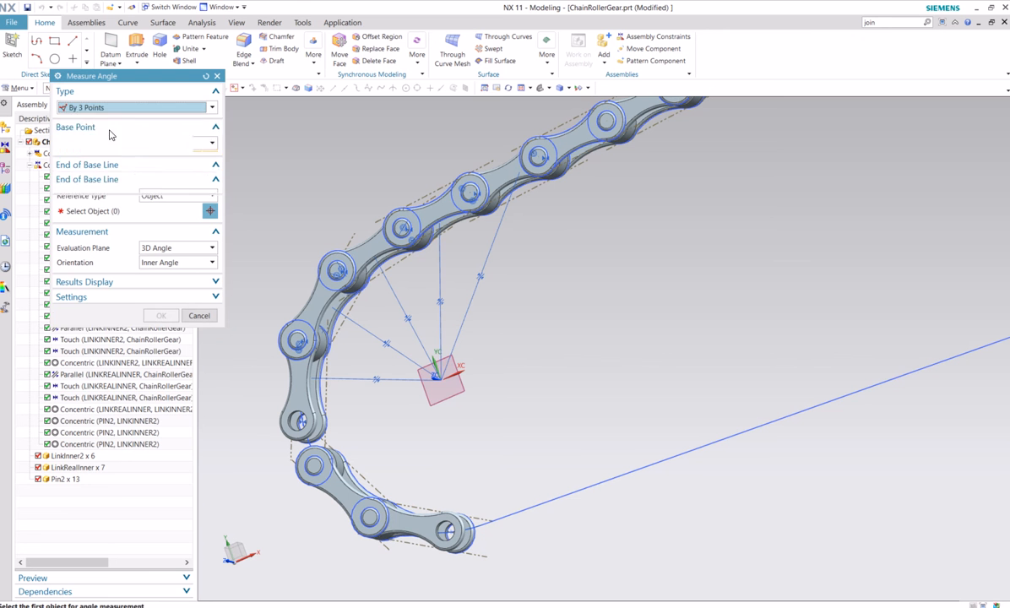
pyautogui.click(440, 377)
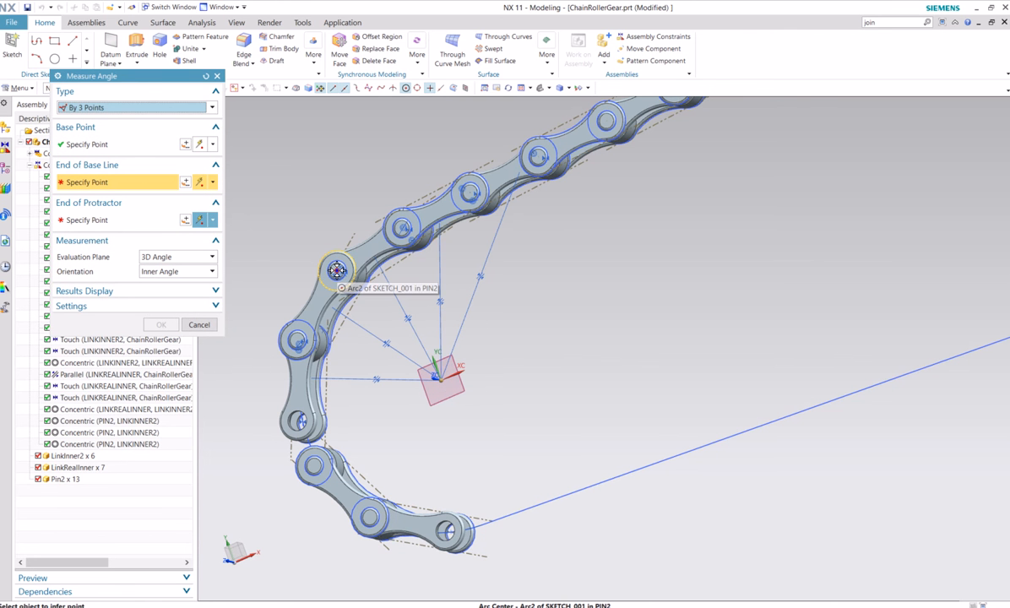
pyautogui.scroll(5, 338, 272)
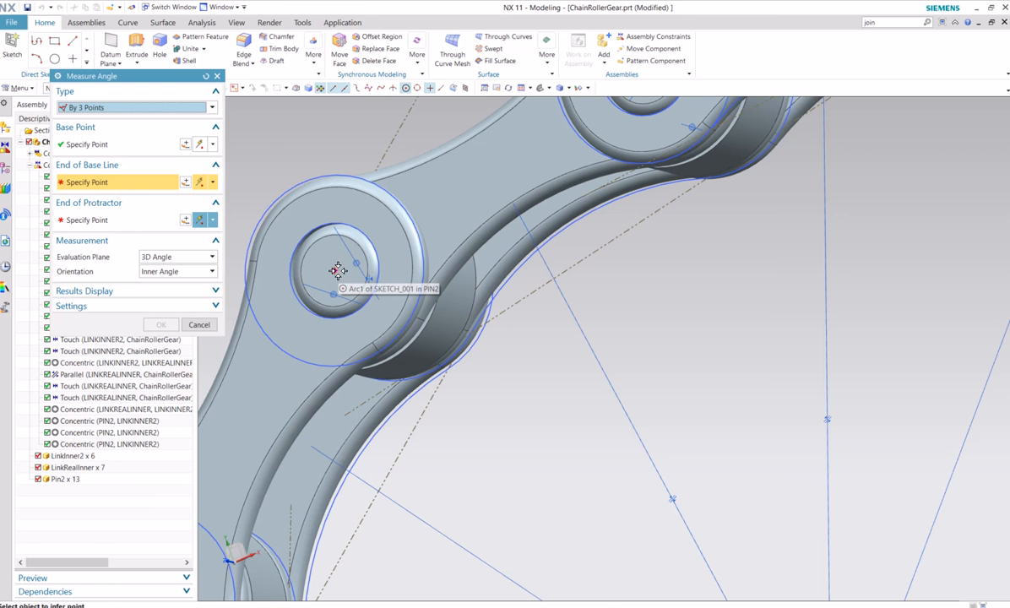
pyautogui.scroll(-6, 344, 272)
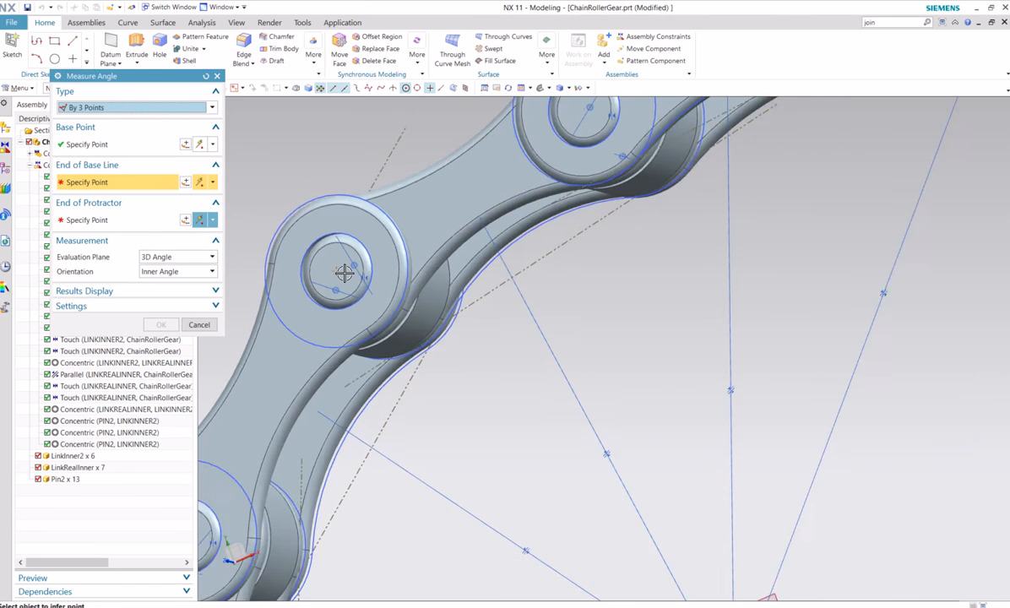
pyautogui.scroll(4, 344, 272)
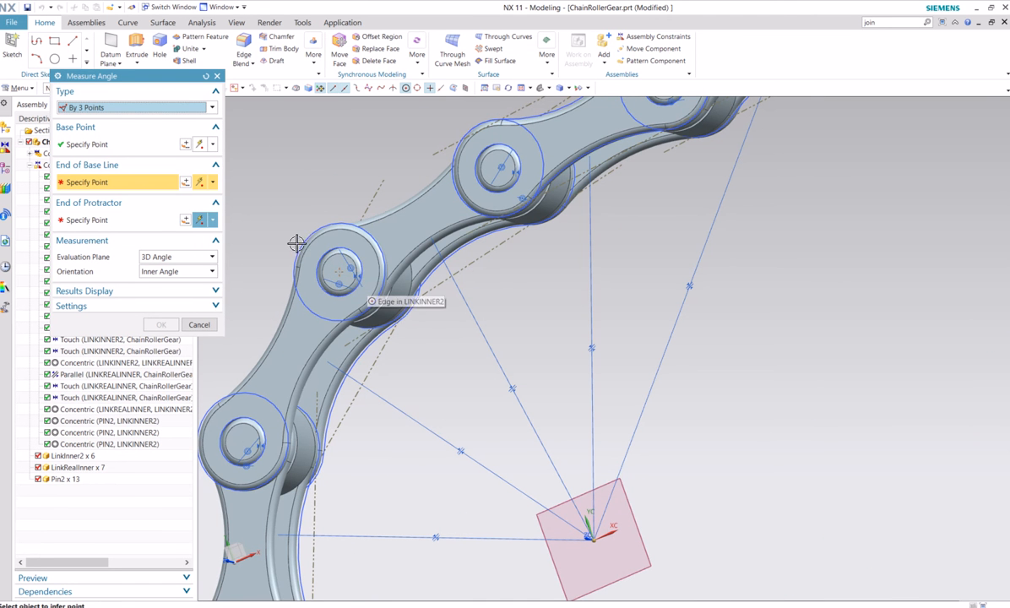
pyautogui.moveTo(292, 245); pyautogui.dragTo(231, 287, button='middle')
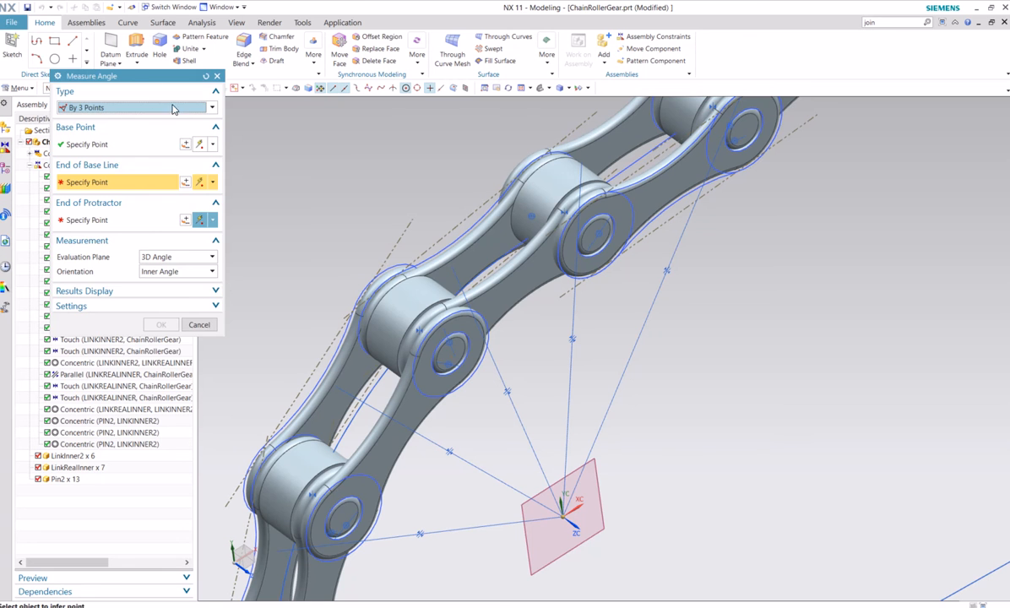
pyautogui.moveTo(123, 76); pyautogui.dragTo(217, 103)
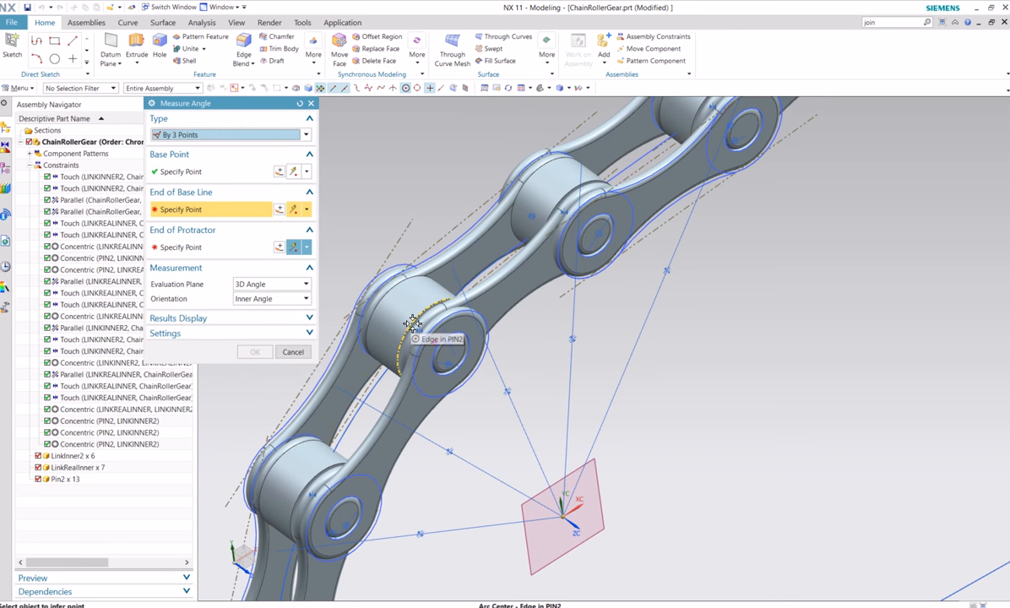
pyautogui.click(292, 351)
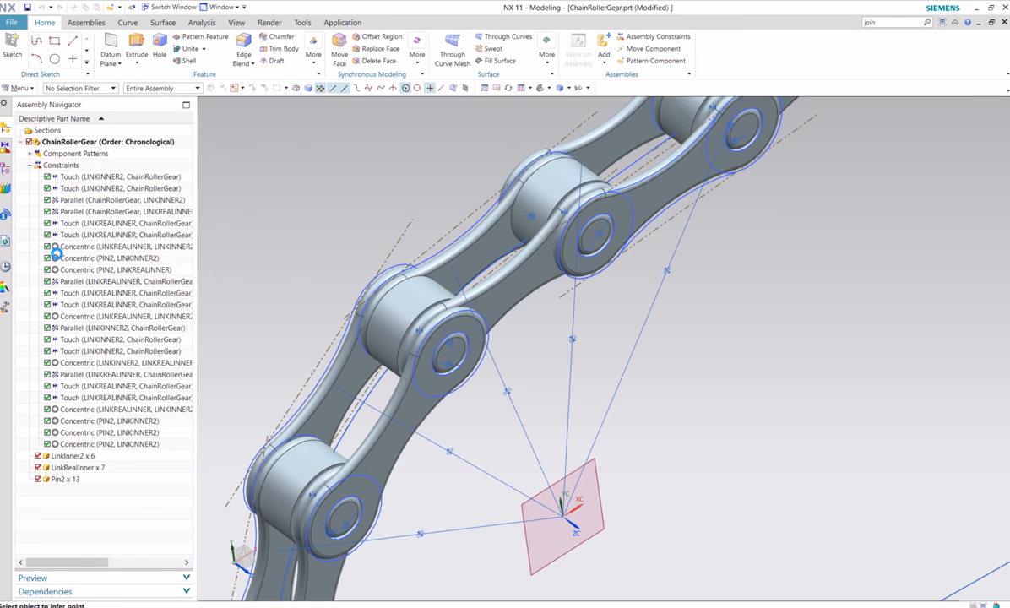
pyautogui.click(286, 377)
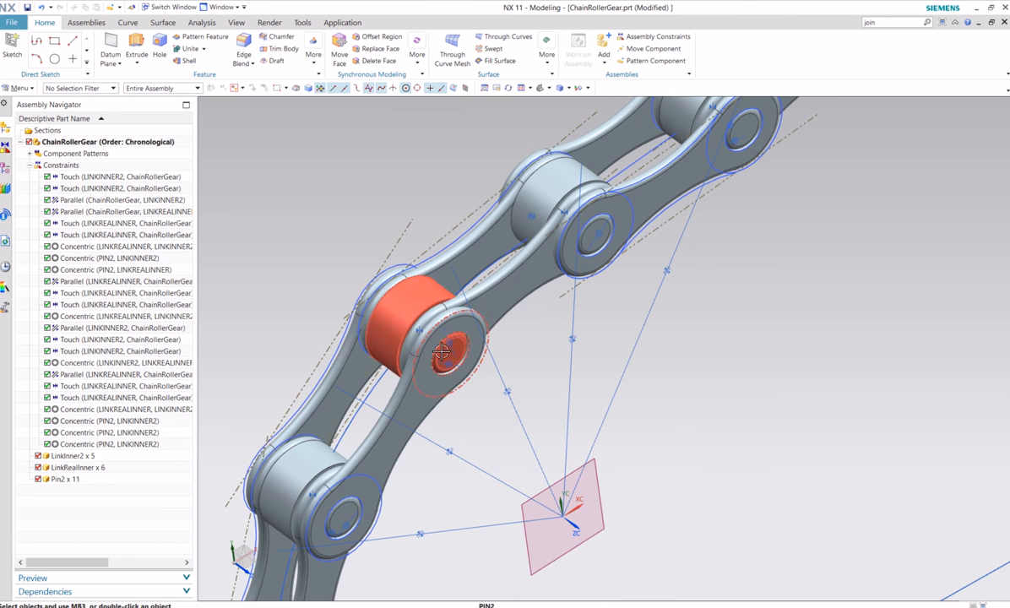
# Collapse the assembly's constraint list and hide all Pin2 components
pyautogui.click(8, 168)
pyautogui.click(7, 142)
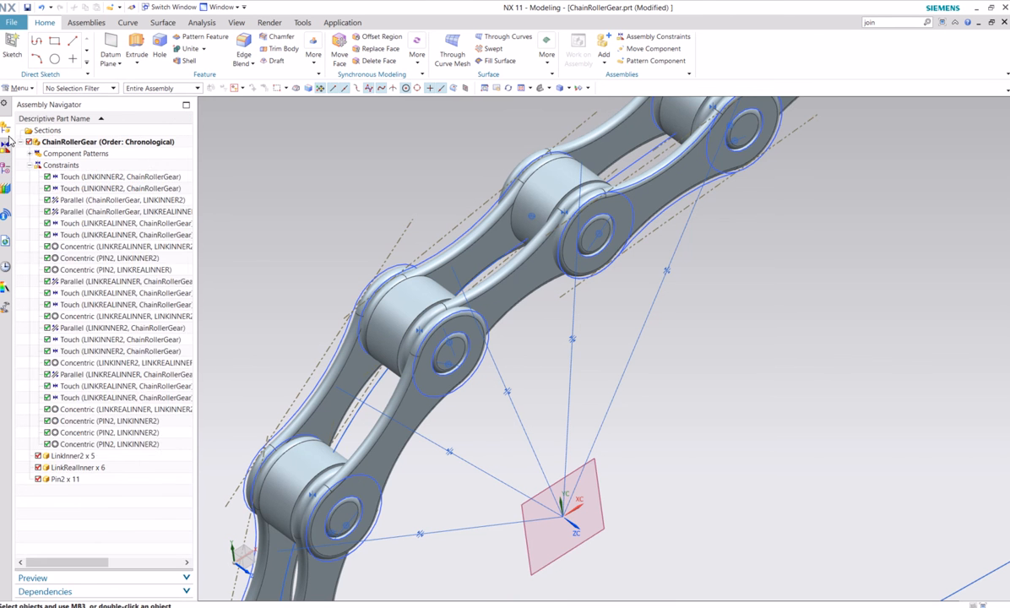
pyautogui.click(30, 166)
pyautogui.click(38, 199)
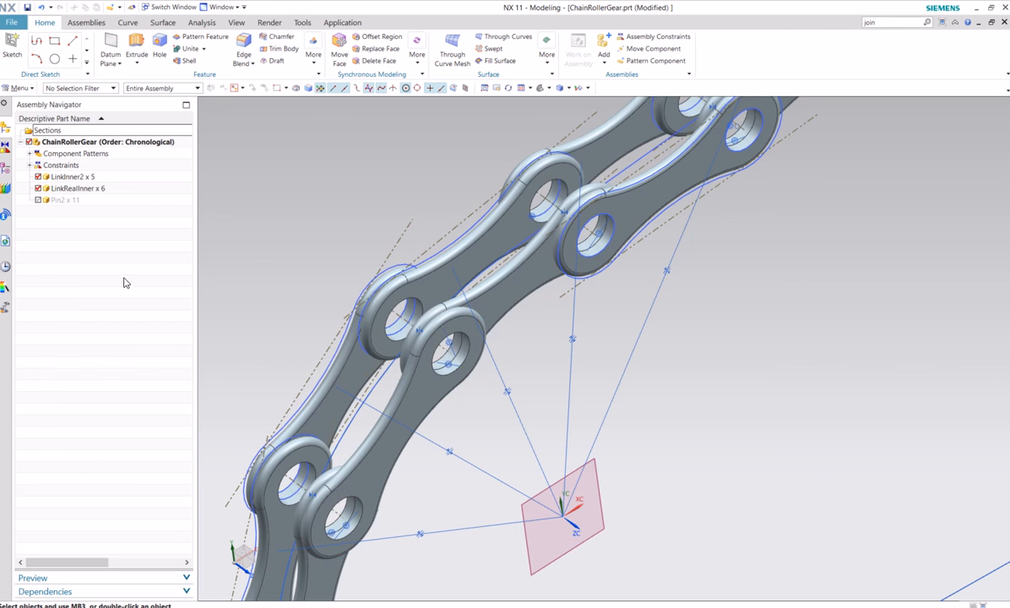
# Abandon the newly started component pattern and show all Pin2 components again
pyautogui.scroll(-4, 224, 339)
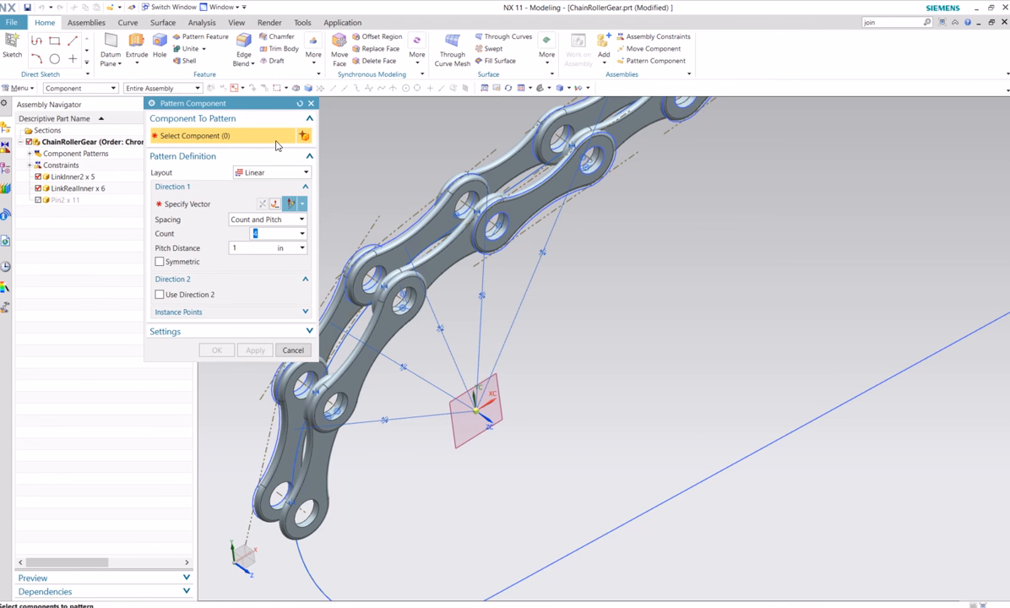
pyautogui.click(255, 173)
pyautogui.click(253, 182)
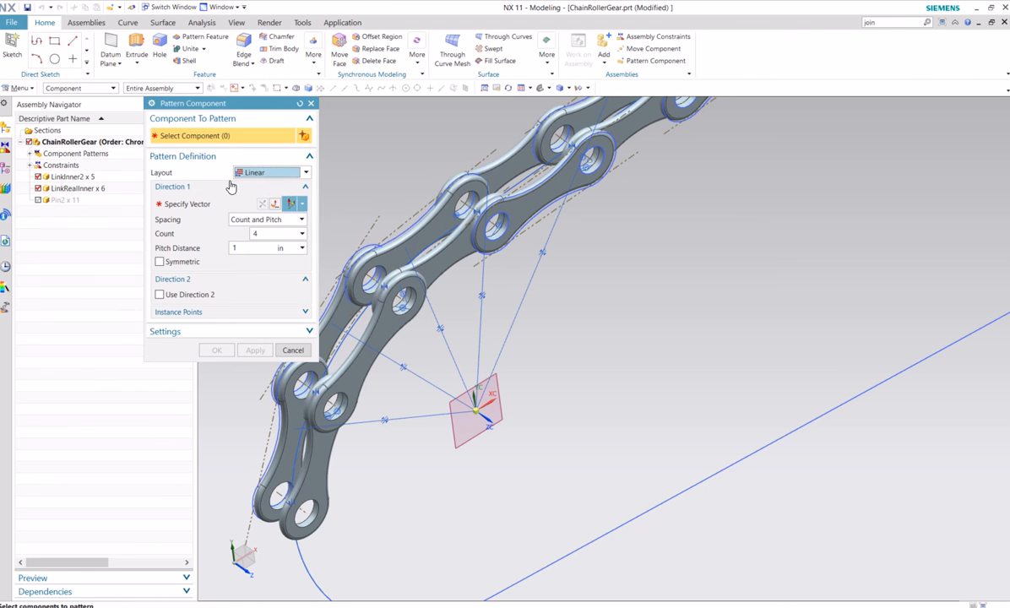
pyautogui.click(234, 188)
pyautogui.click(232, 187)
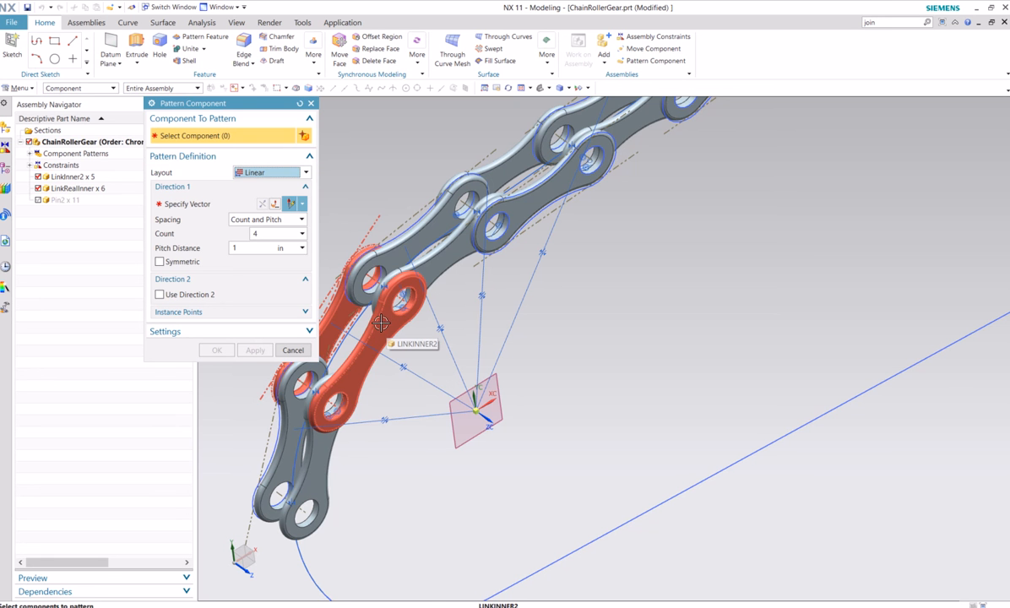
pyautogui.click(293, 350)
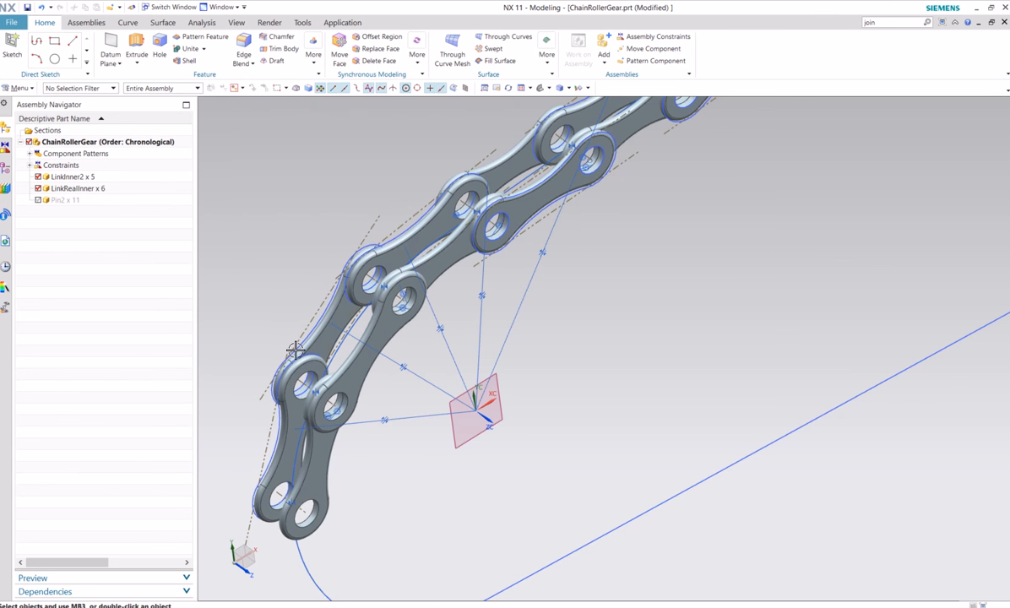
pyautogui.click(37, 201)
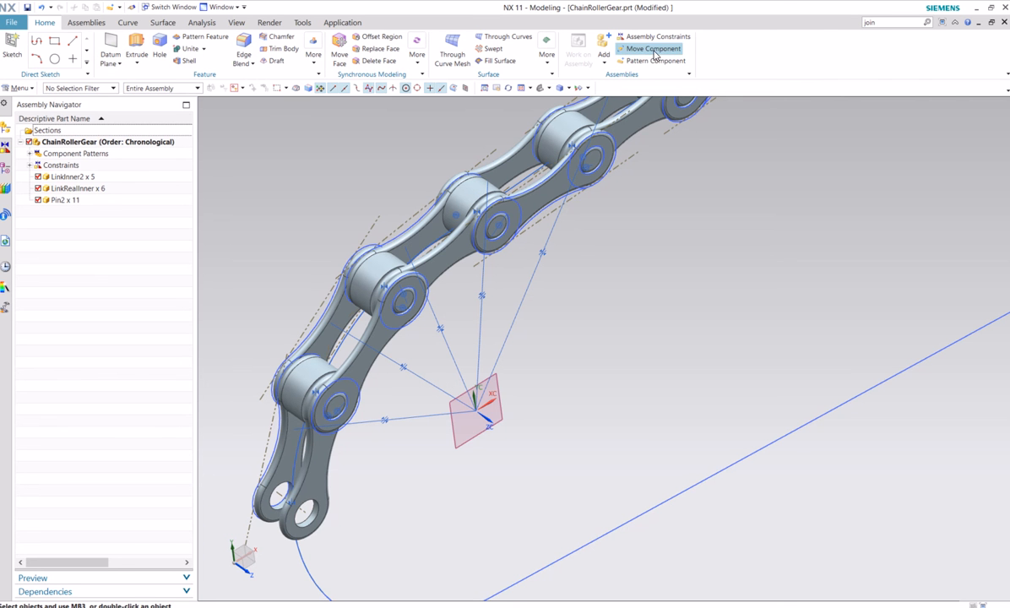
# Start a circular component pattern of the last LinkInner2, the last LinkRealInner and their two Pin2 components
pyautogui.click(653, 64)
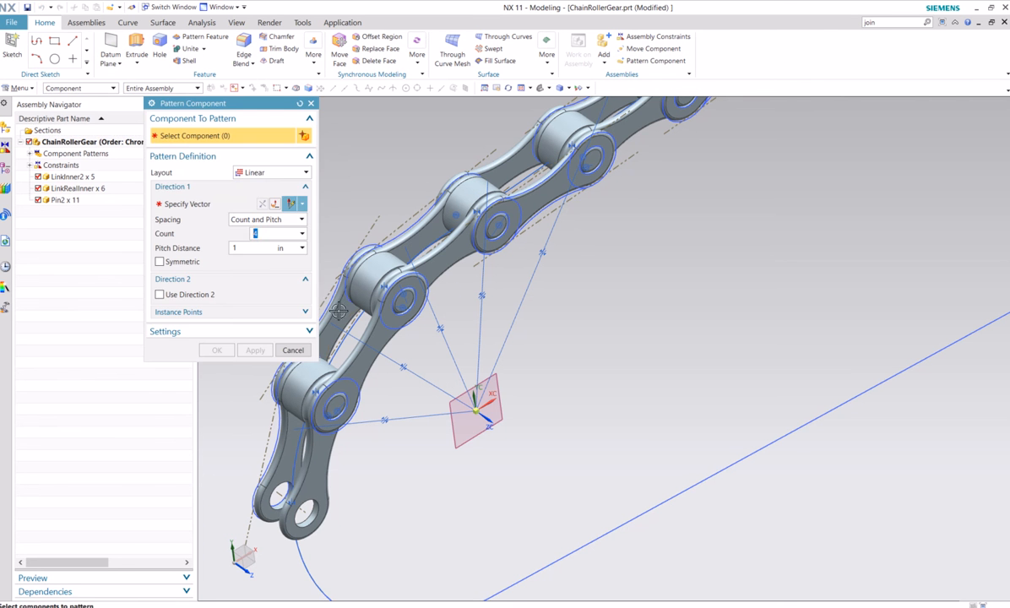
pyautogui.keyDown('shift'); pyautogui.moveTo(354, 170); pyautogui.dragTo(487, 122, button='middle'); pyautogui.keyUp('shift')
pyautogui.moveTo(491, 432); pyautogui.dragTo(474, 419, button='middle')
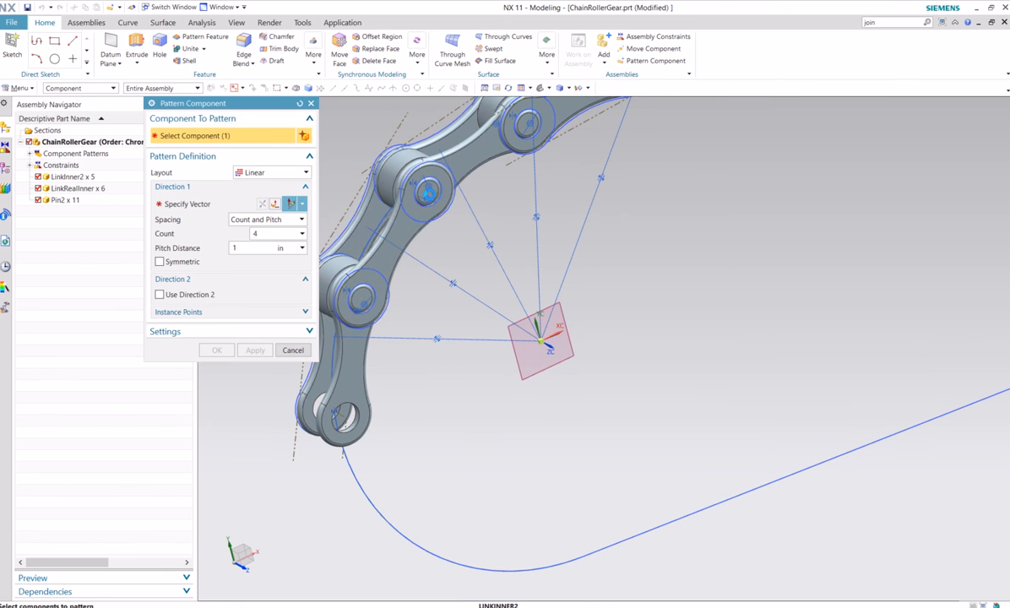
pyautogui.click(422, 195)
pyautogui.click(428, 191)
pyautogui.click(359, 300)
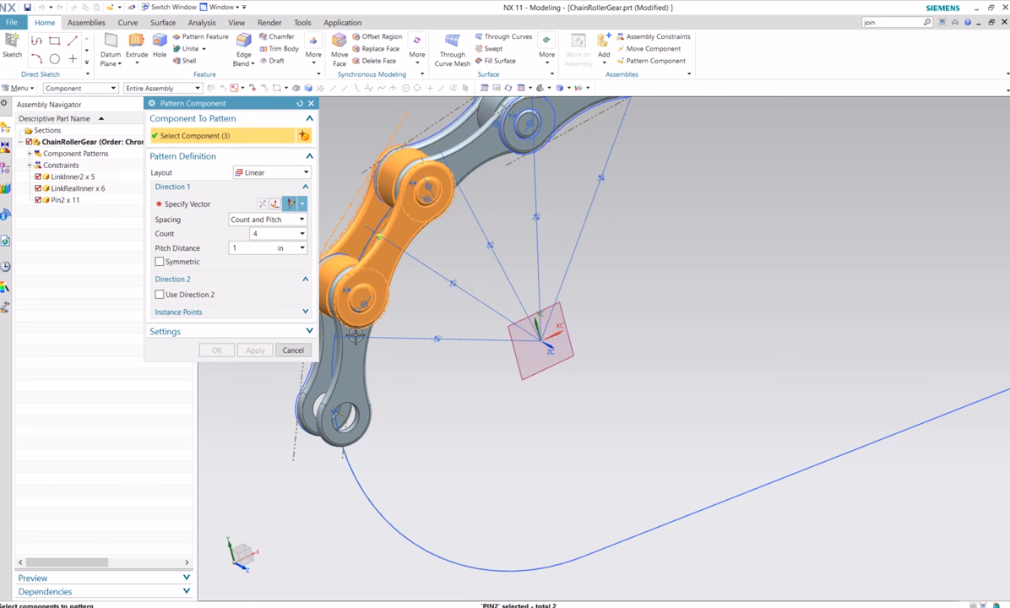
pyautogui.click(334, 325)
pyautogui.click(272, 173)
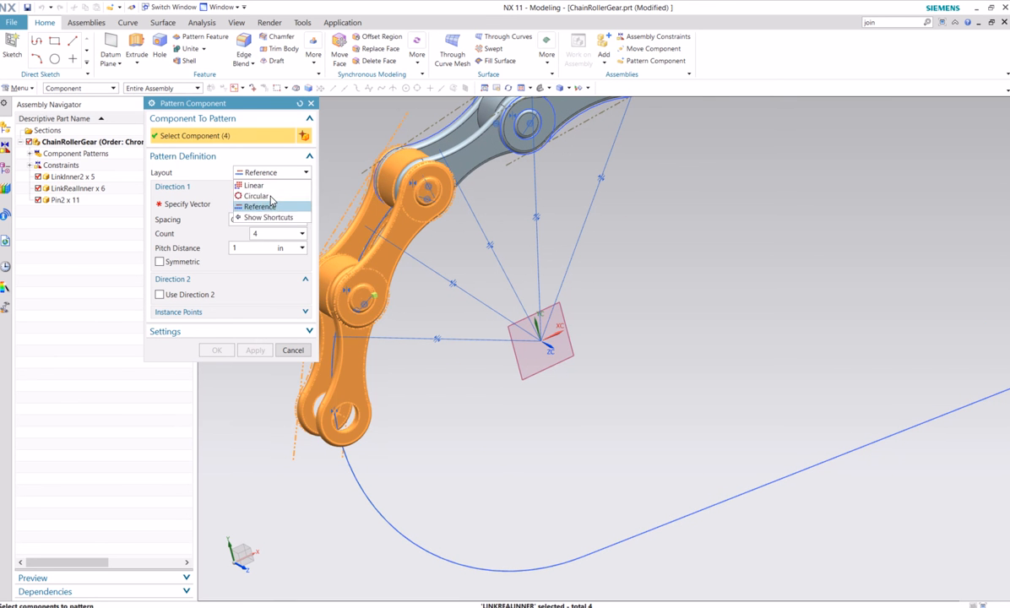
pyautogui.click(258, 196)
# Set the component pattern layout to circular, using the datum plane's normal as rotation vector and the Arc1 centre as axis point
pyautogui.keyDown('shift'); pyautogui.moveTo(562, 441); pyautogui.dragTo(666, 437, button='middle'); pyautogui.keyUp('shift')
pyautogui.click(236, 203)
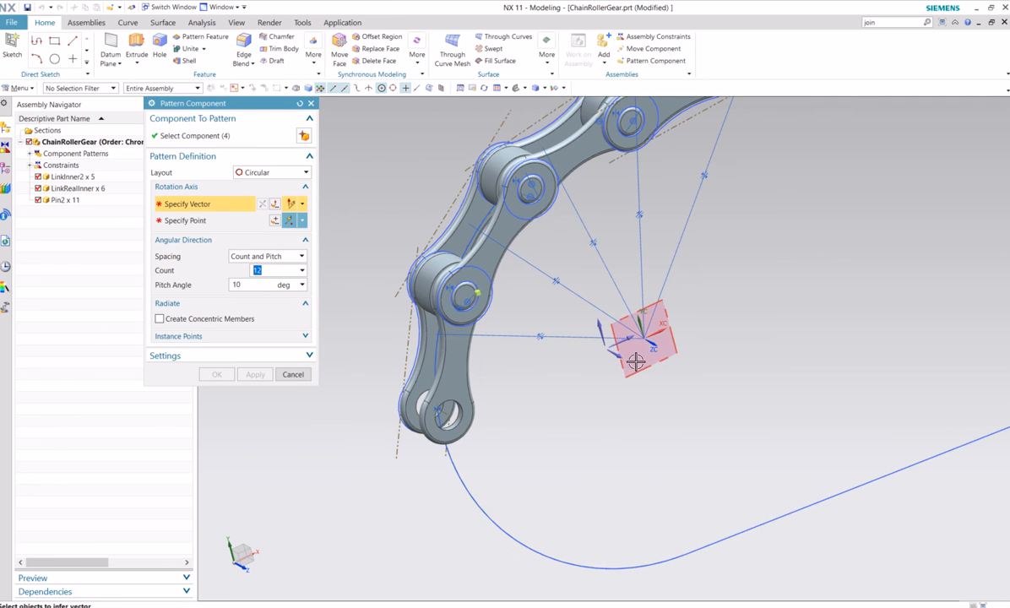
pyautogui.click(582, 334)
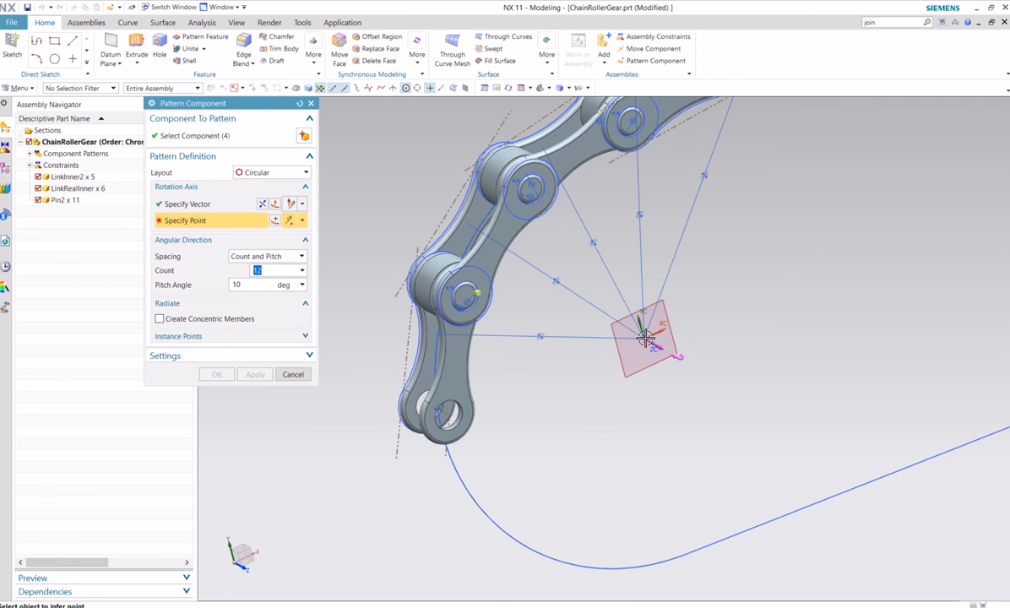
pyautogui.scroll(6, 641, 337)
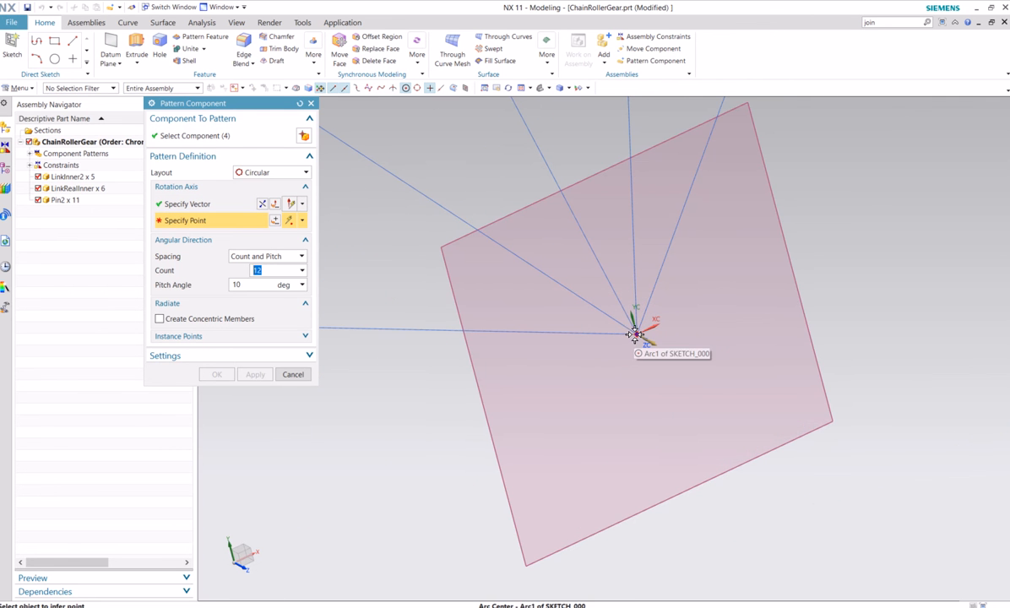
pyautogui.click(634, 333)
pyautogui.scroll(-1, 419, 355)
pyautogui.scroll(-7, 419, 355)
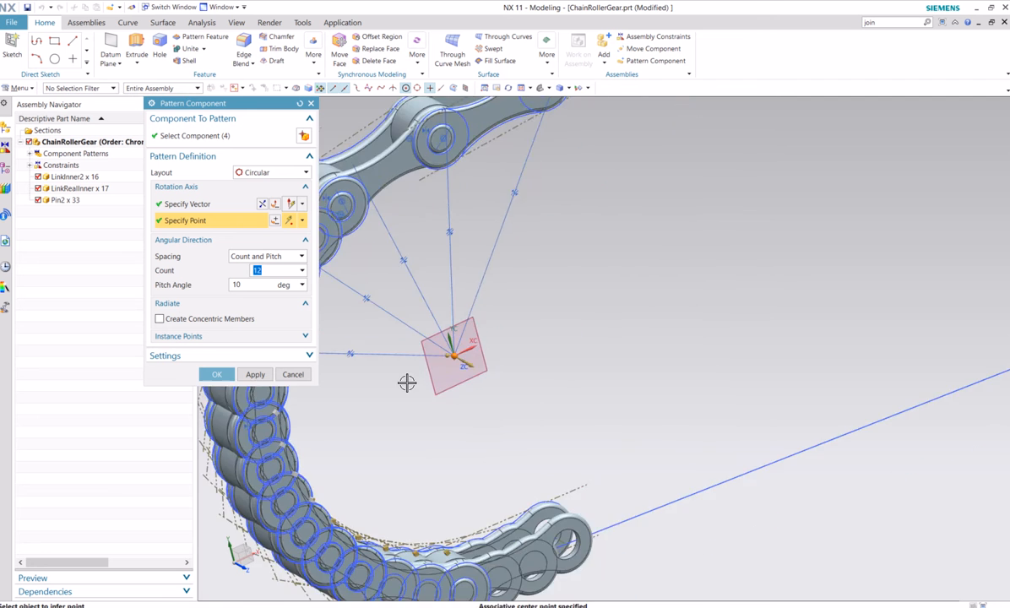
# Set the circular pattern's count to 2 and its pitch angle to 80 degrees
pyautogui.scroll(1, 408, 383)
pyautogui.keyDown('shift'); pyautogui.moveTo(453, 375); pyautogui.dragTo(660, 338, button='middle'); pyautogui.keyUp('shift')
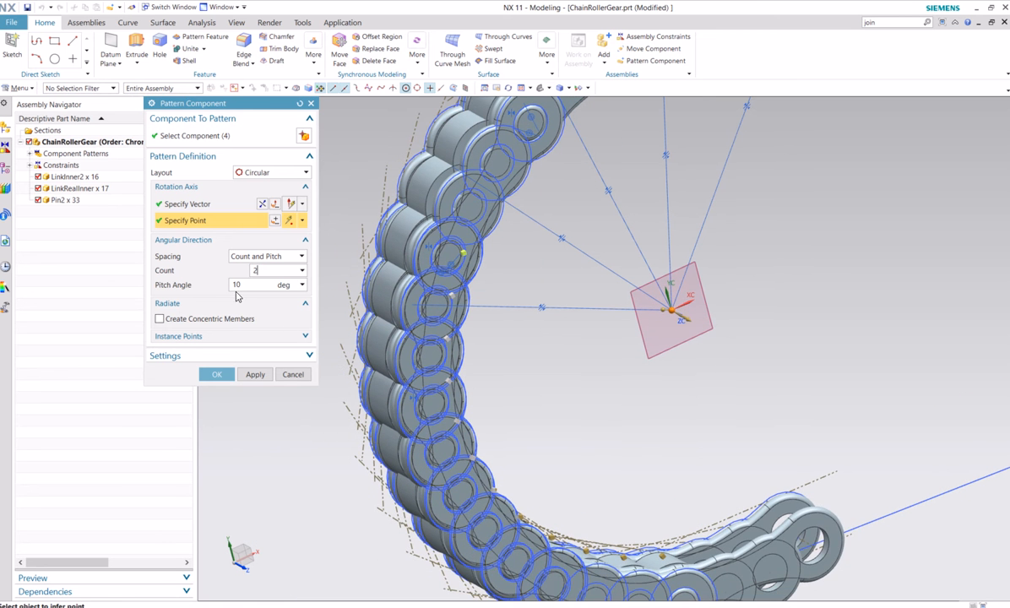
pyautogui.press('Tab')
pyautogui.write('80')
pyautogui.press('Return')
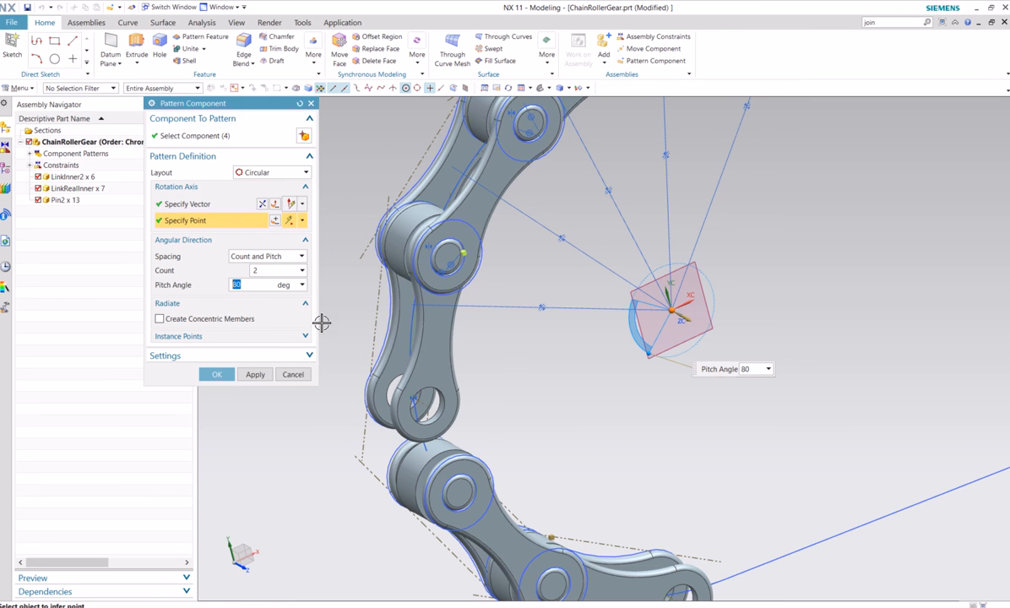
# Derive the pitch angle from a three-point measurement based at the arc centre, from the Pin2 centre two pins back to the link's open hole
pyautogui.click(302, 286)
pyautogui.click(331, 311)
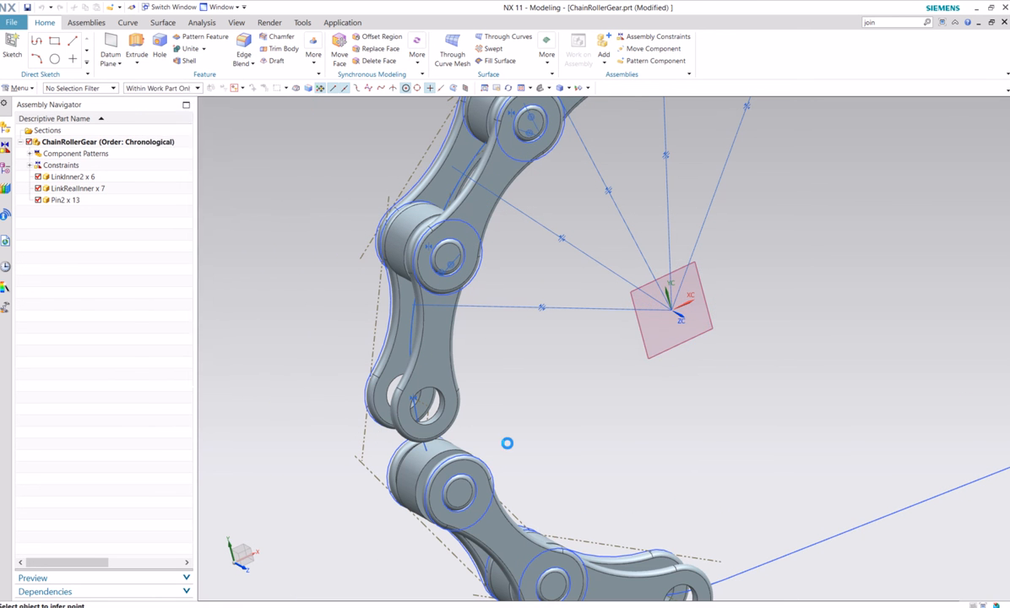
pyautogui.scroll(-2, 733, 306)
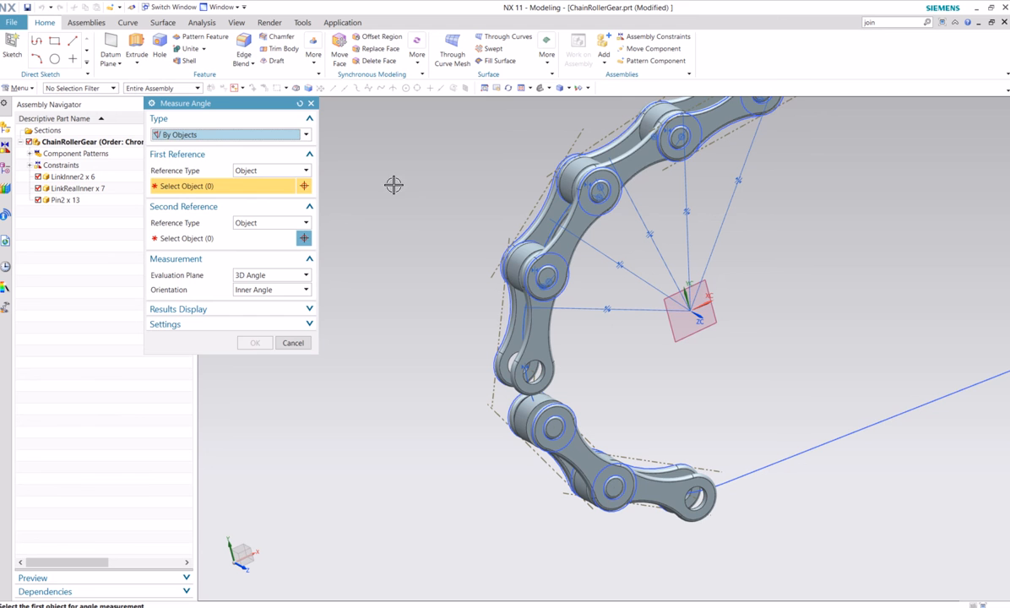
pyautogui.click(258, 135)
pyautogui.click(233, 156)
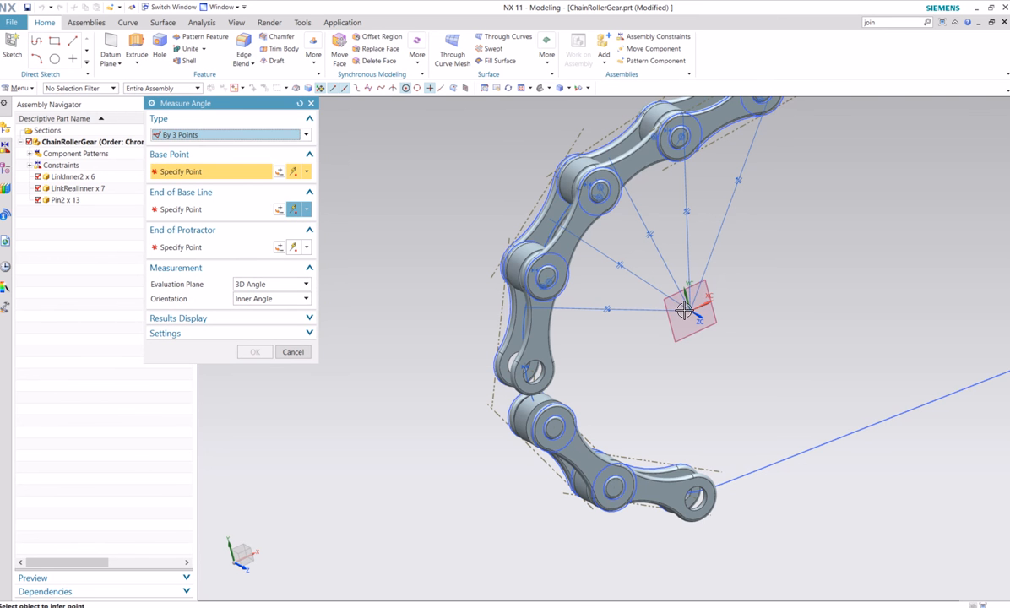
pyautogui.click(685, 309)
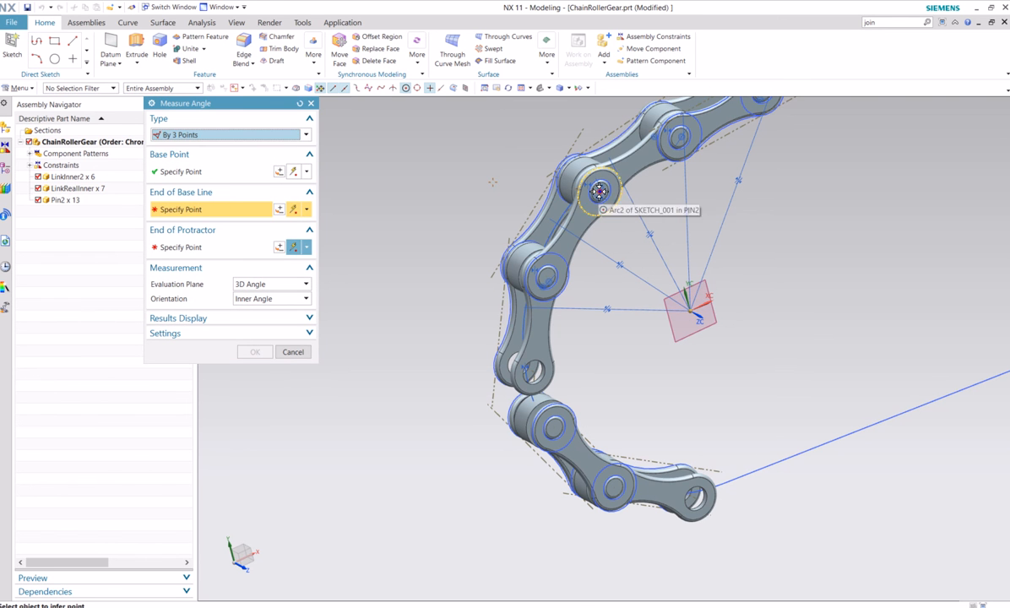
pyautogui.click(599, 191)
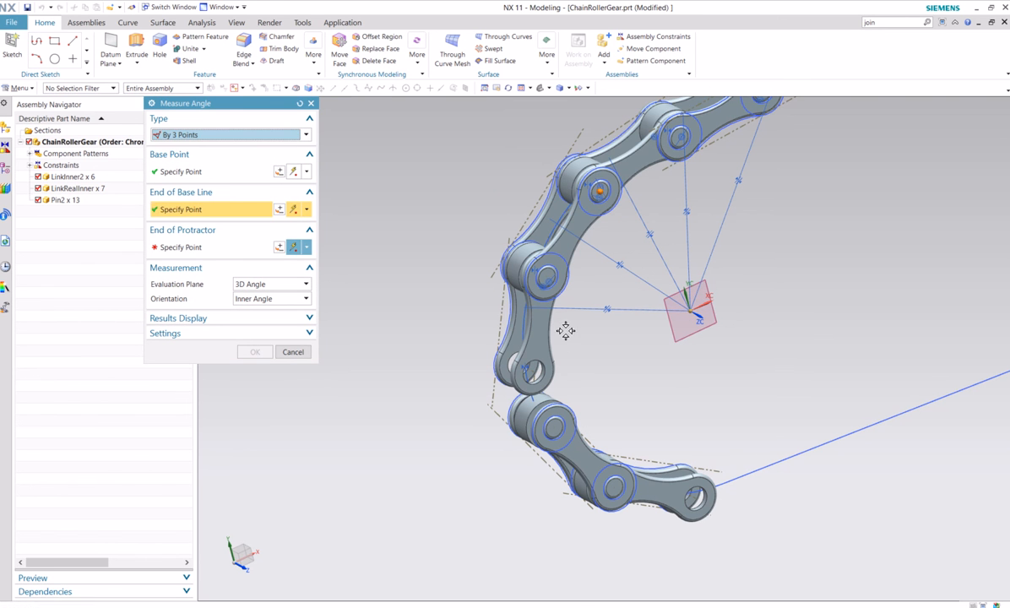
pyautogui.click(534, 372)
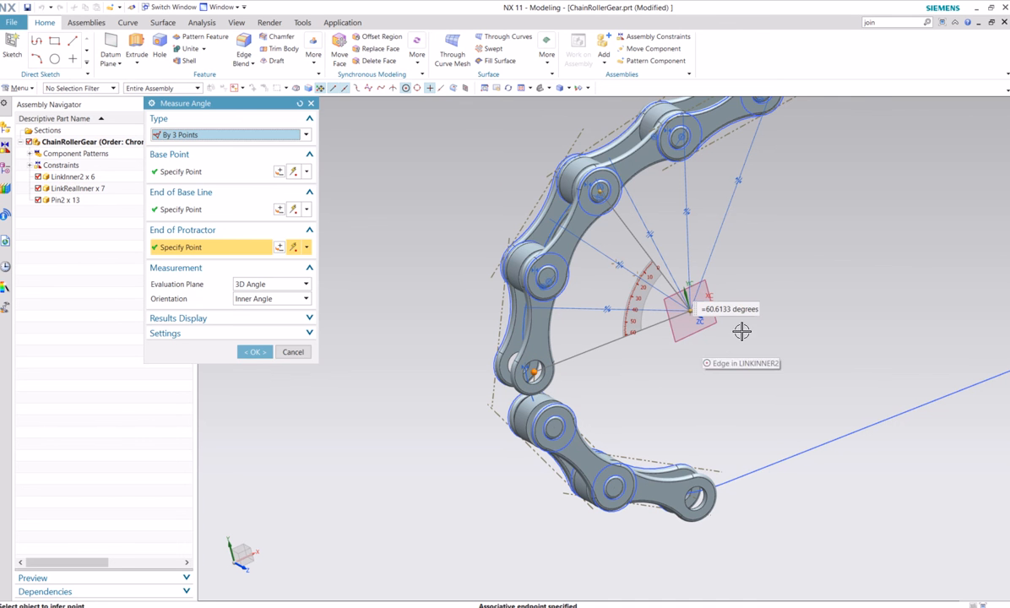
pyautogui.click(548, 246)
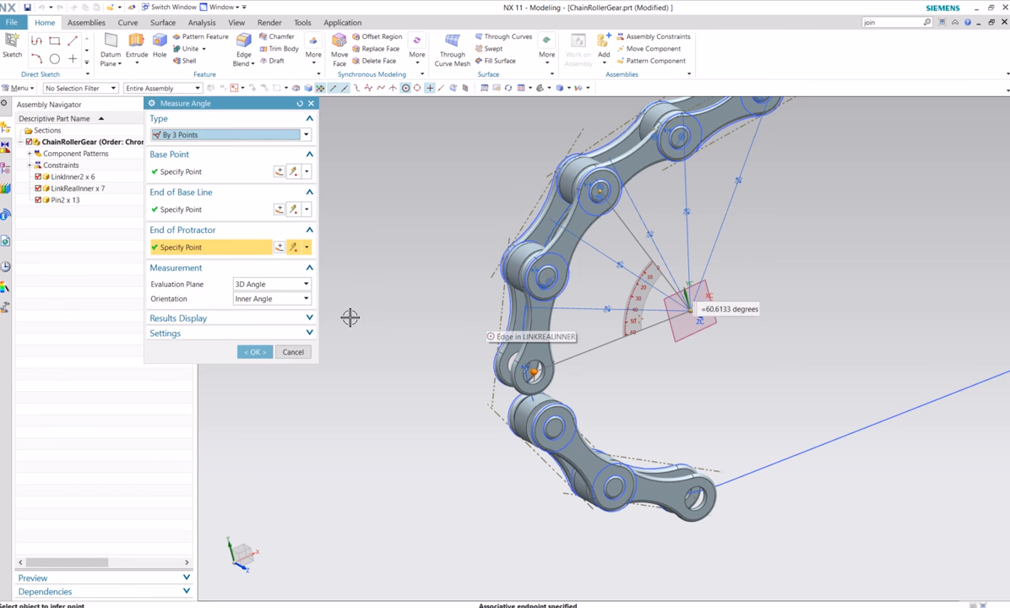
pyautogui.click(254, 351)
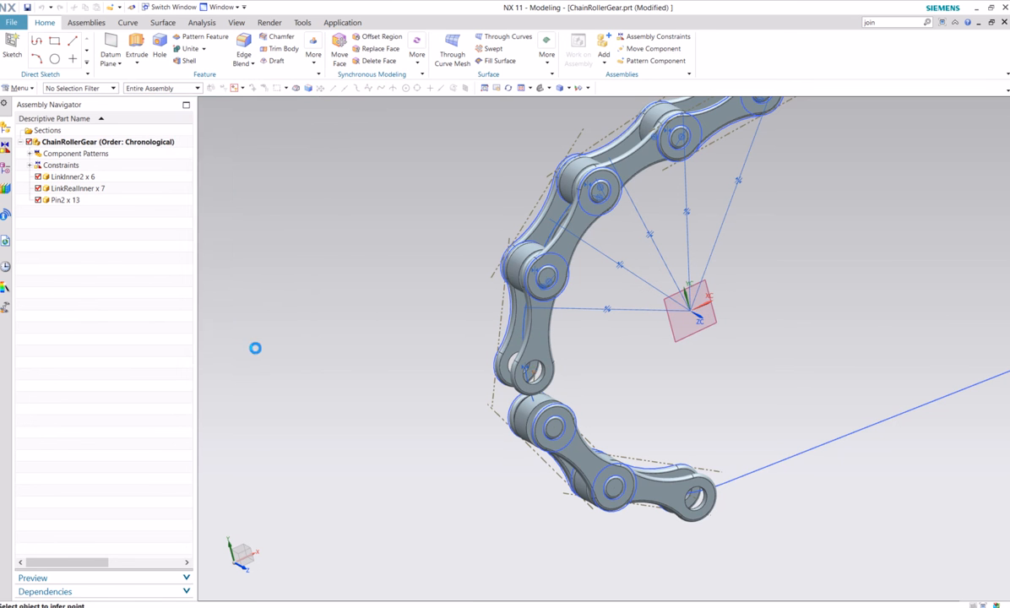
# Replace the measured pitch angle with a formula value of 60 degrees
pyautogui.moveTo(262, 285); pyautogui.dragTo(216, 278)
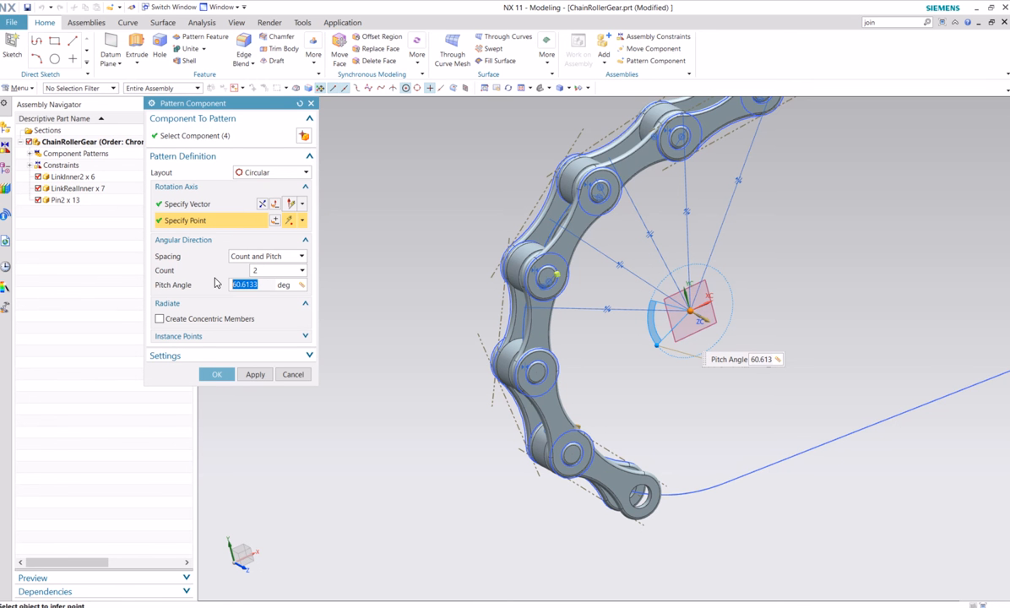
pyautogui.click(301, 287)
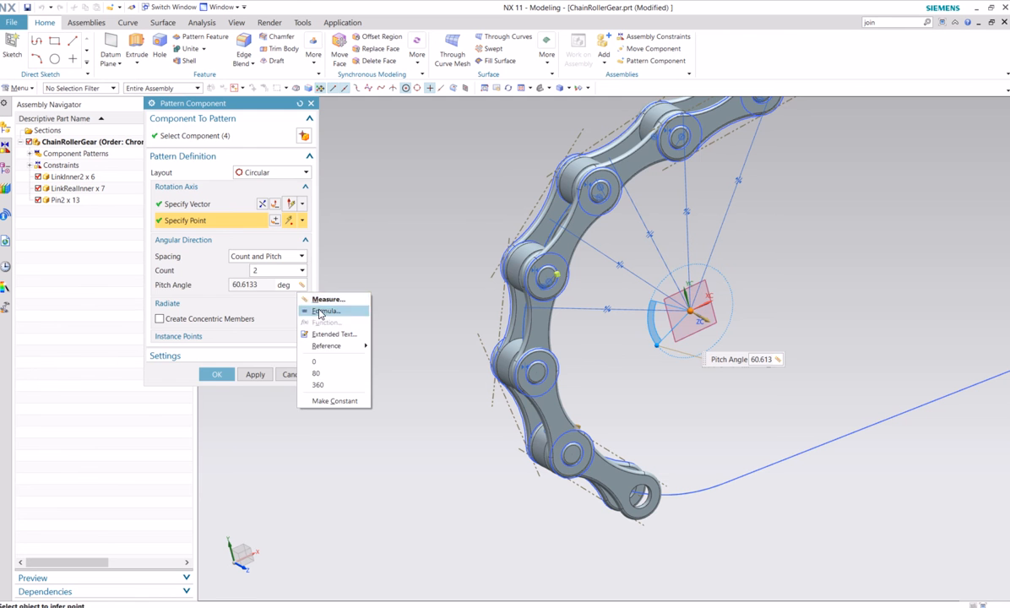
pyautogui.click(321, 312)
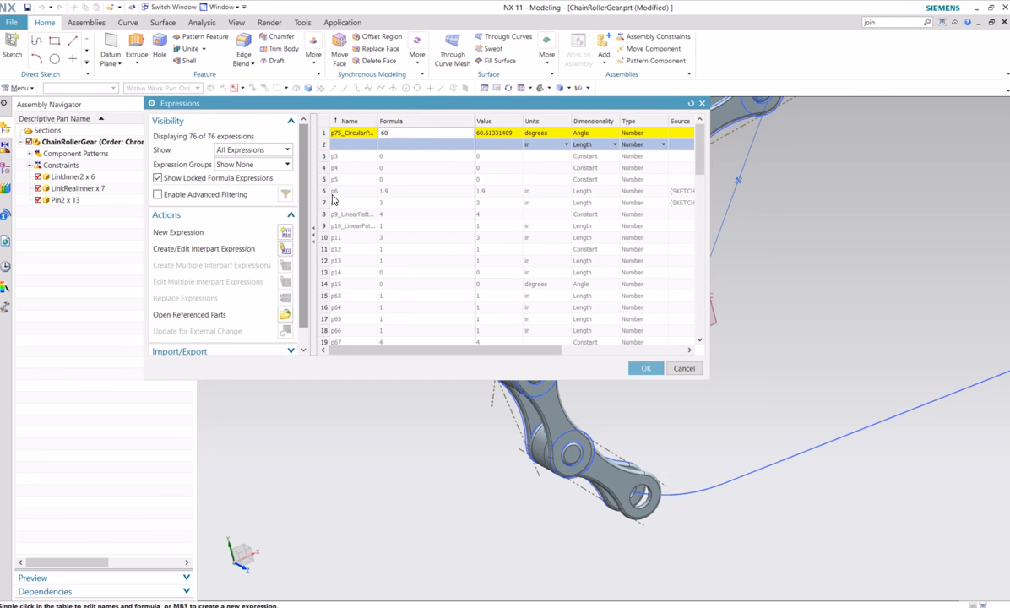
pyautogui.click(647, 368)
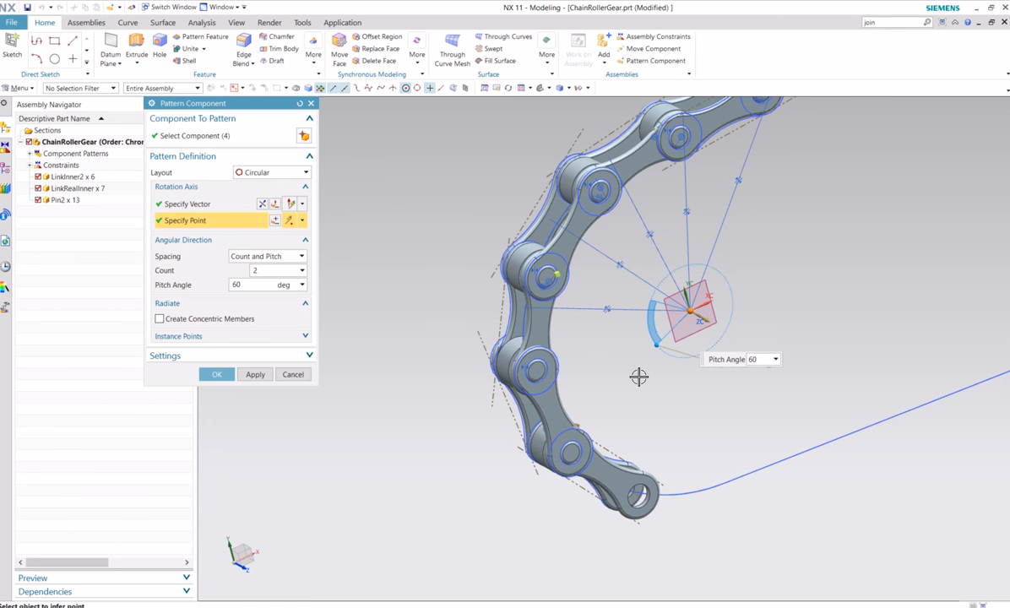
# Set the circular pattern's count to 3 and create the component pattern
pyautogui.keyDown('shift'); pyautogui.moveTo(627, 421); pyautogui.dragTo(562, 397, button='middle'); pyautogui.keyUp('shift')
pyautogui.doubleClick(248, 270)
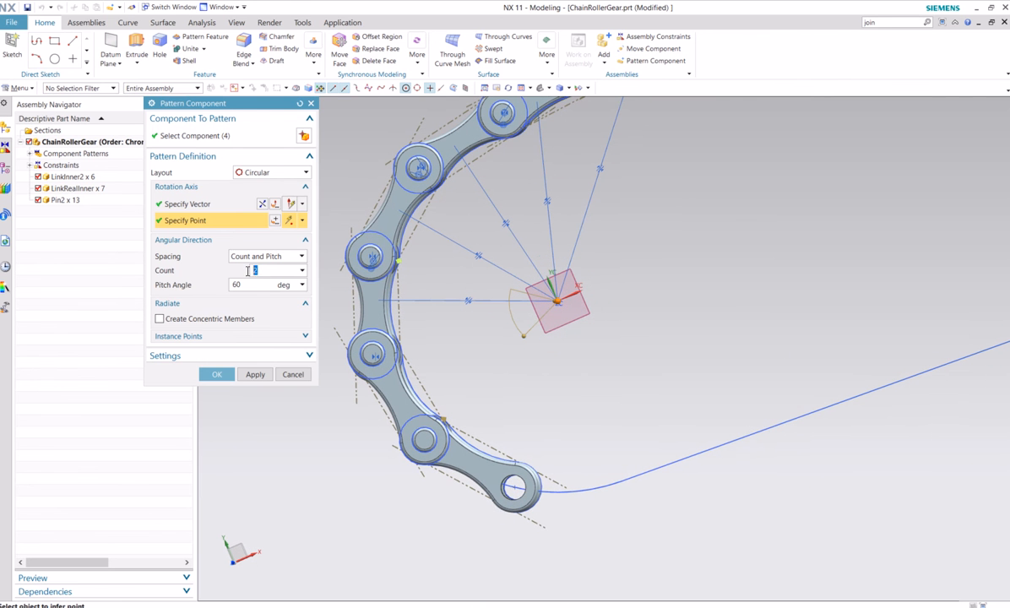
pyautogui.write('3')
pyautogui.click(253, 286)
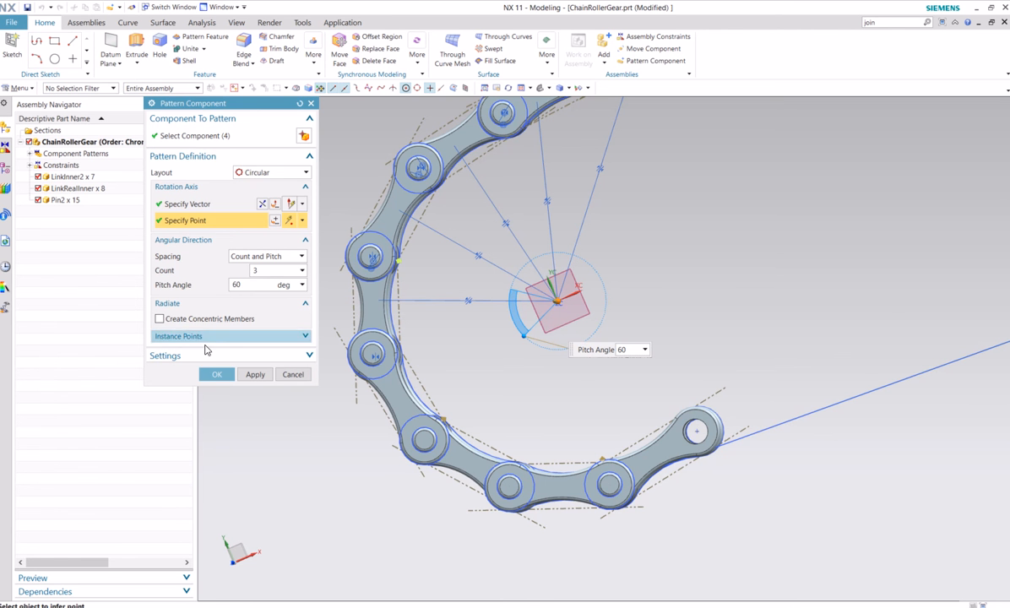
pyautogui.click(216, 375)
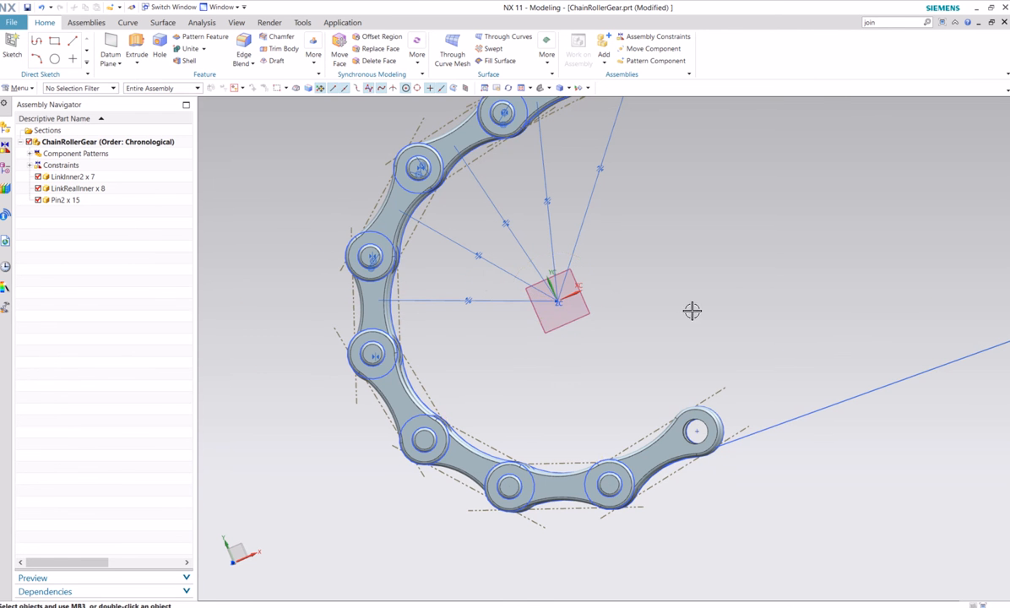
pyautogui.scroll(-5, 693, 311)
pyautogui.moveTo(677, 295); pyautogui.dragTo(631, 355, button='middle')
pyautogui.scroll(3, 674, 374)
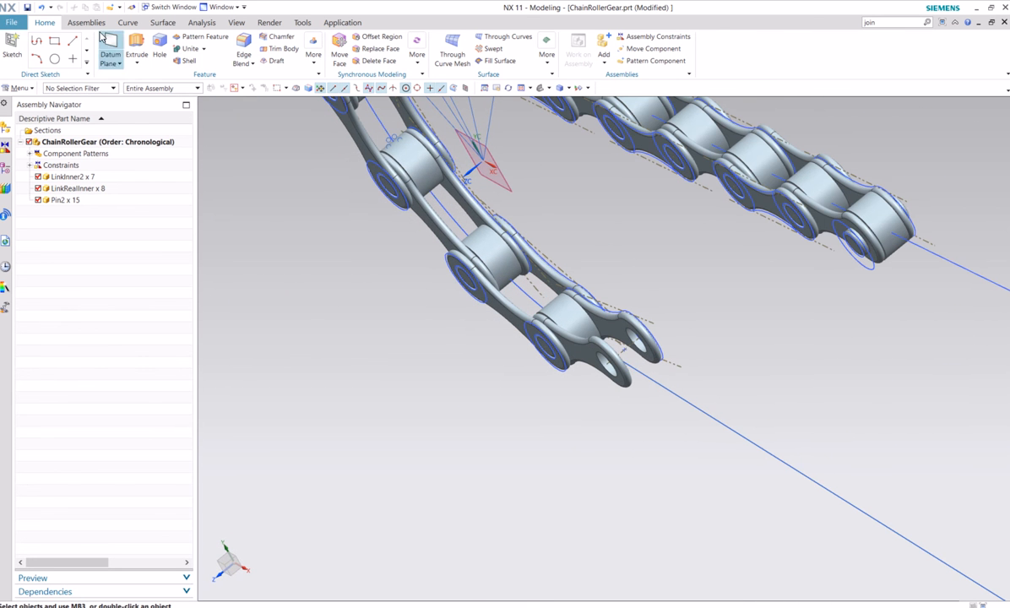
pyautogui.click(87, 23)
pyautogui.click(162, 57)
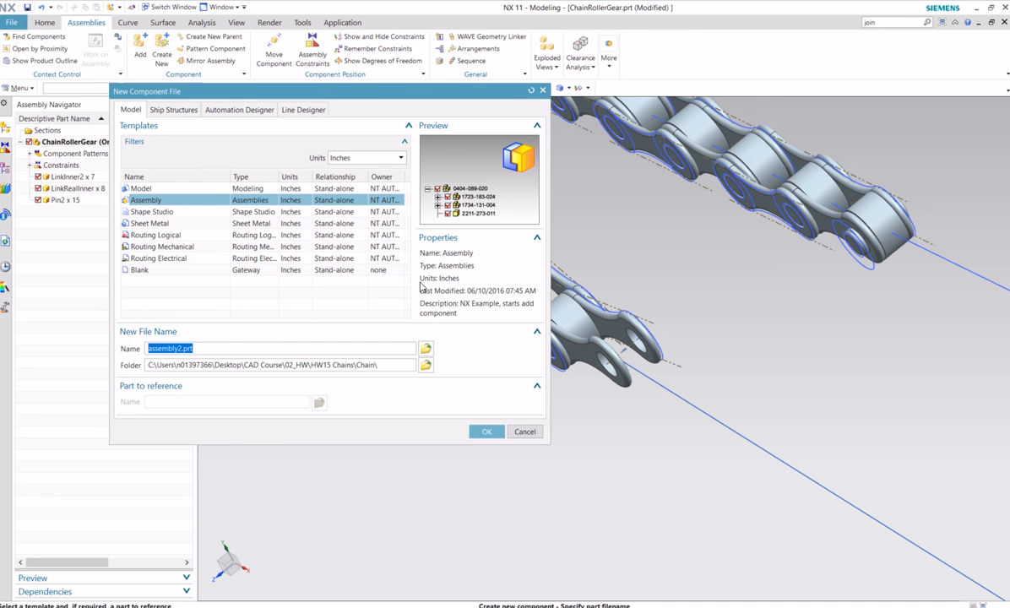
pyautogui.click(524, 432)
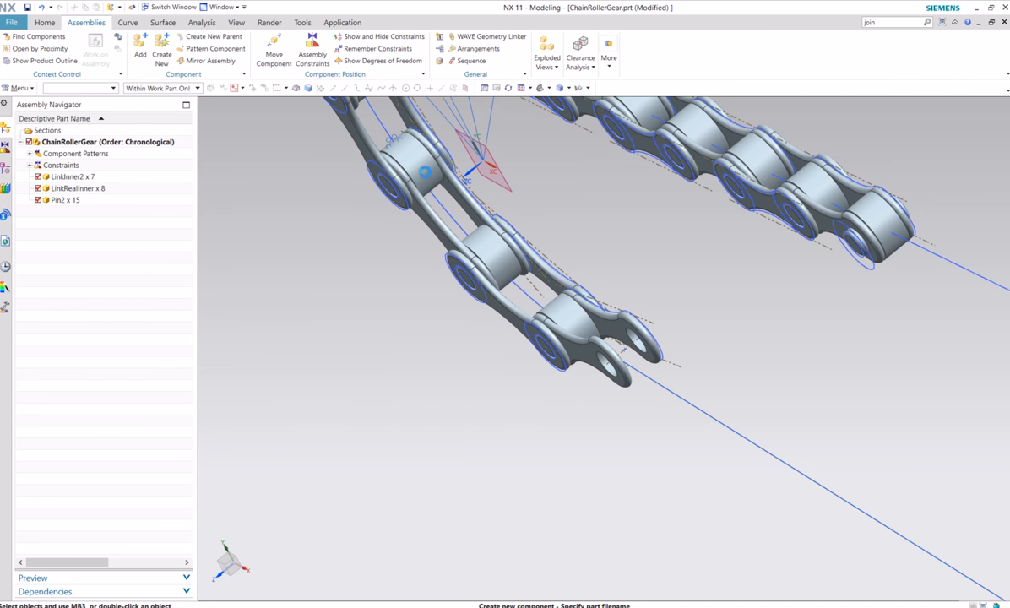
# Try a Touch constraint between Point4 of the last LinkRealInner and the lower straight guide curve, and abandon it
pyautogui.click(312, 48)
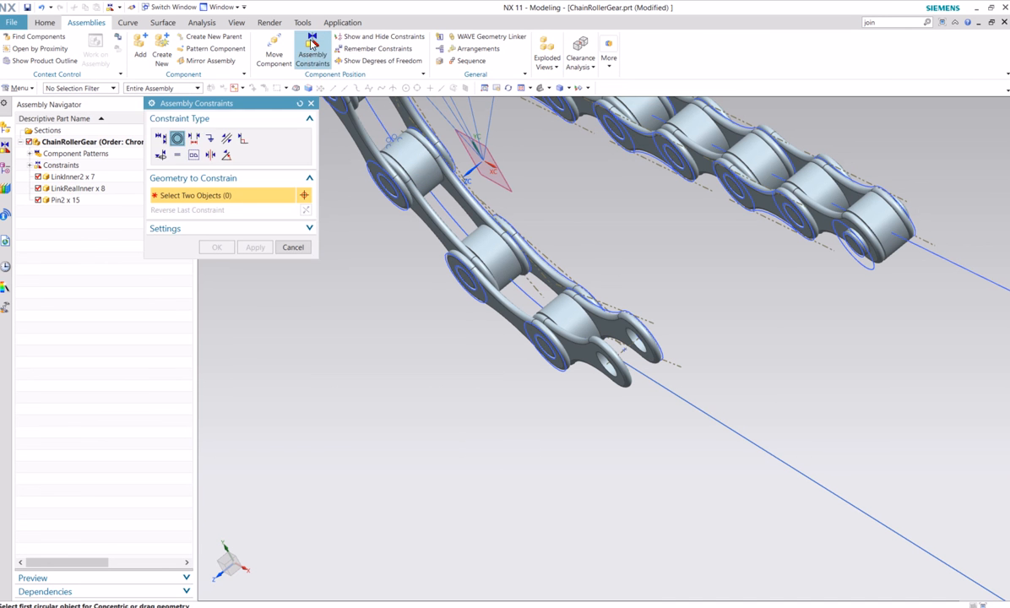
pyautogui.click(163, 139)
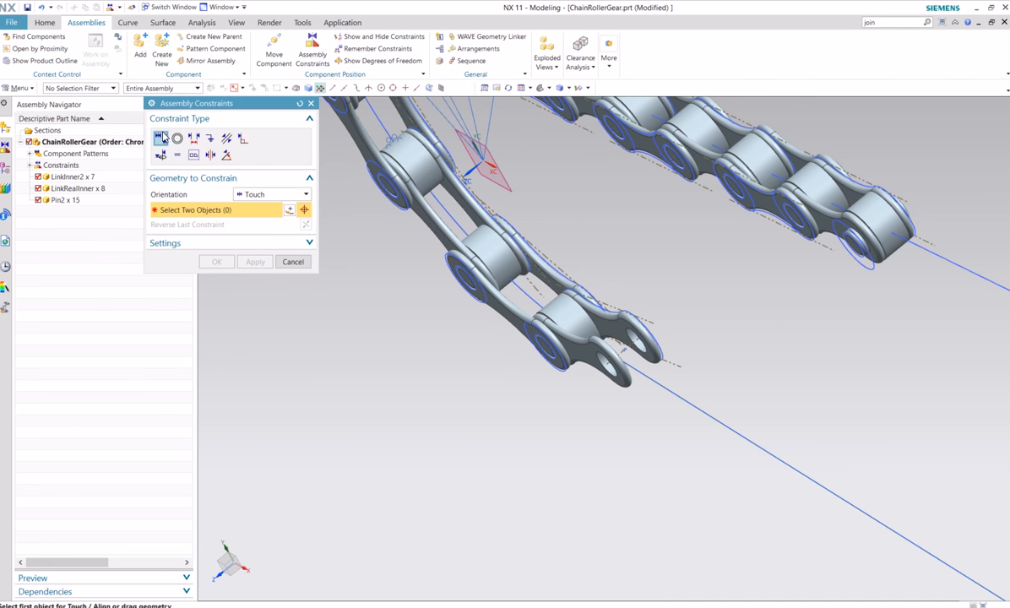
pyautogui.click(626, 349)
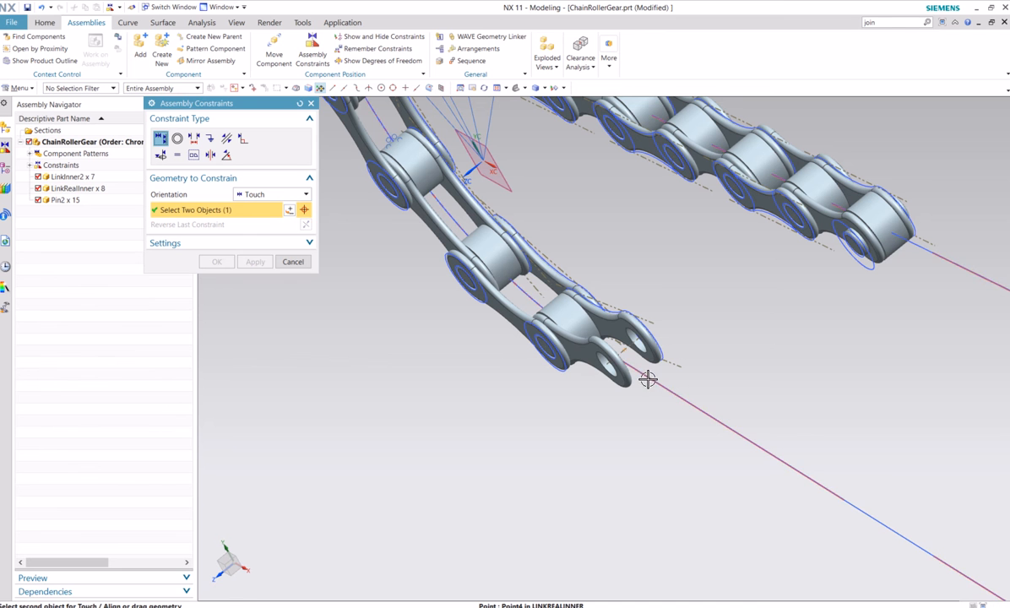
pyautogui.click(648, 379)
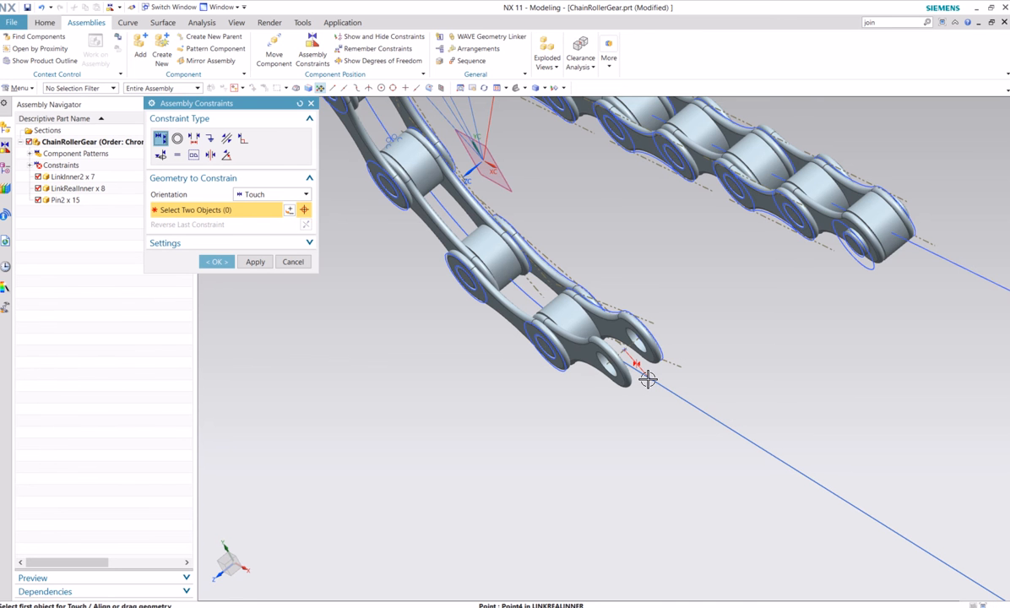
pyautogui.click(294, 262)
pyautogui.click(410, 328)
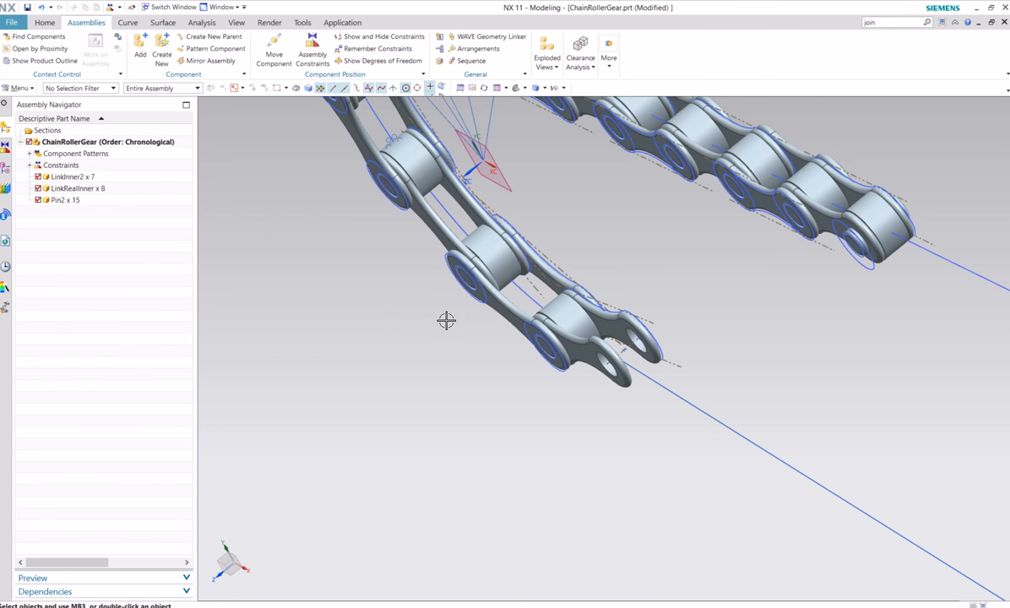
# Delete the last patterned LinkRealInner, LinkInner2 and two Pin2 components at the lower chain end, and undo the deletion
pyautogui.scroll(-1, 393, 365)
pyautogui.moveTo(406, 355); pyautogui.dragTo(418, 286, button='middle')
pyautogui.scroll(-5, 382, 333)
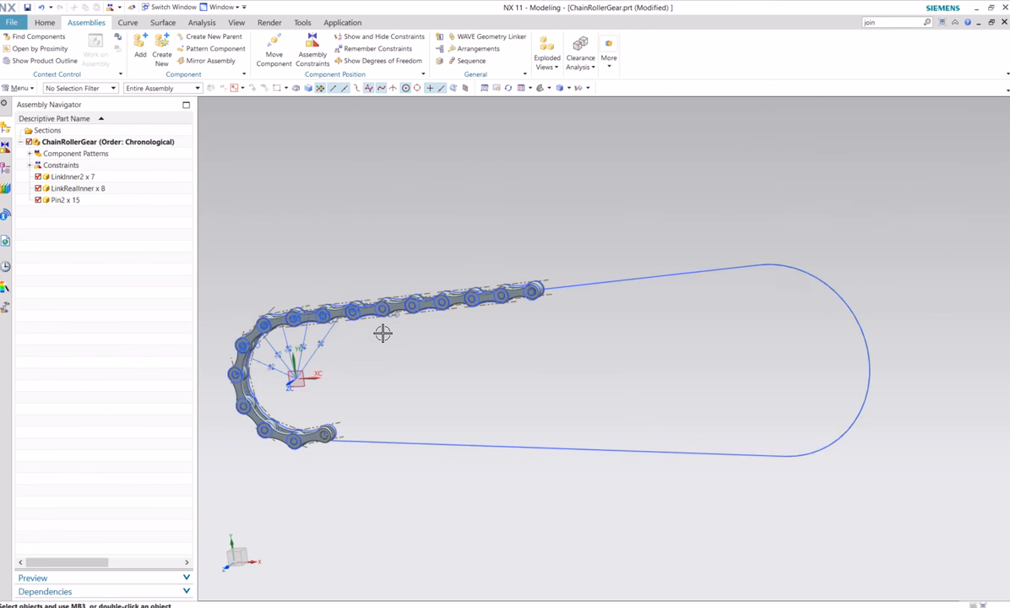
pyautogui.keyDown('shift'); pyautogui.moveTo(376, 356); pyautogui.dragTo(456, 330, button='middle'); pyautogui.keyUp('shift')
pyautogui.scroll(2, 525, 364)
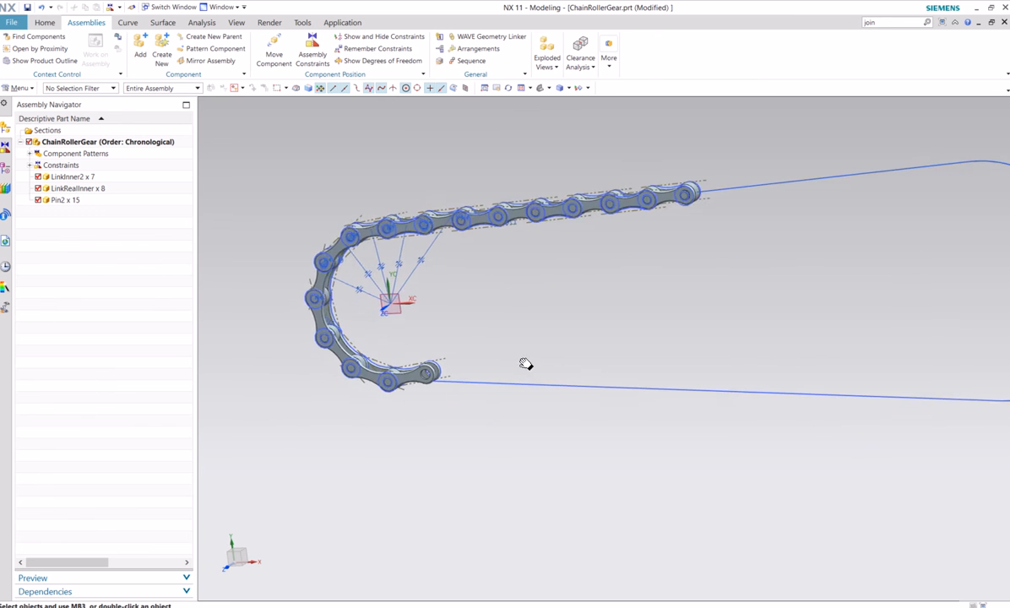
pyautogui.scroll(4, 410, 406)
pyautogui.rightClick(400, 333)
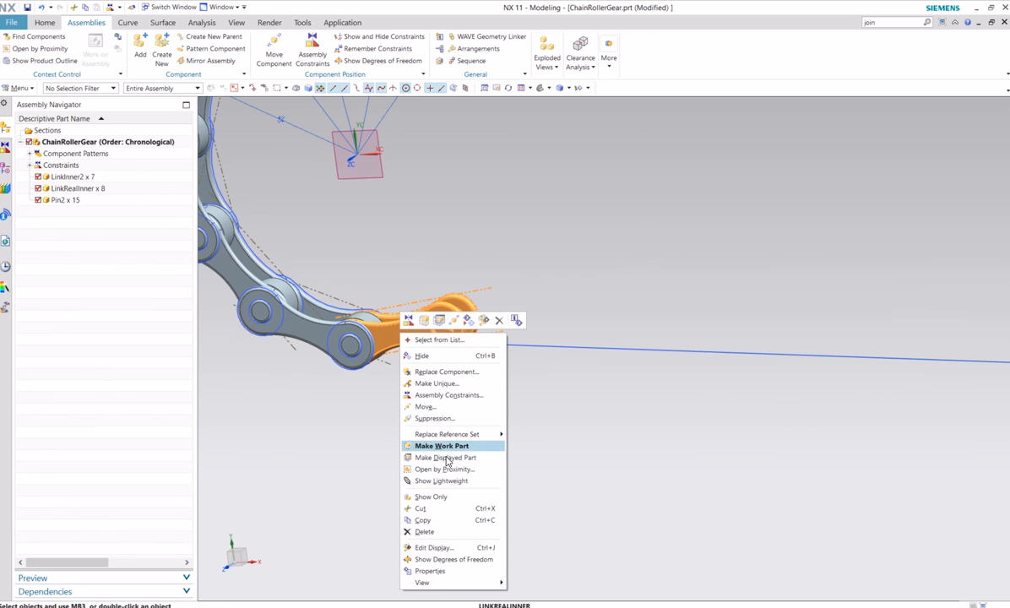
pyautogui.click(427, 531)
pyautogui.click(384, 339)
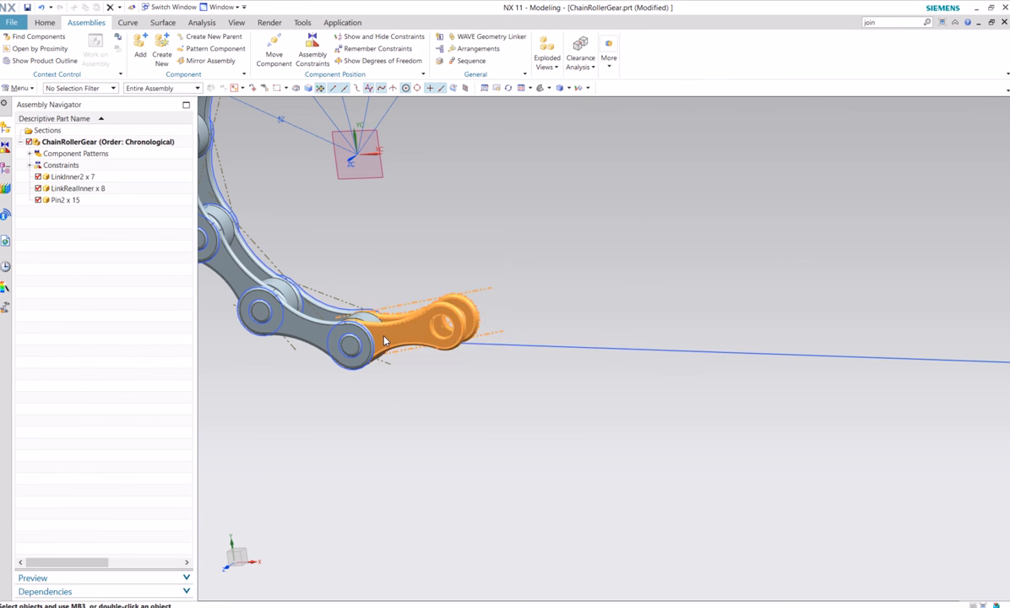
pyautogui.click(375, 336)
pyautogui.click(353, 340)
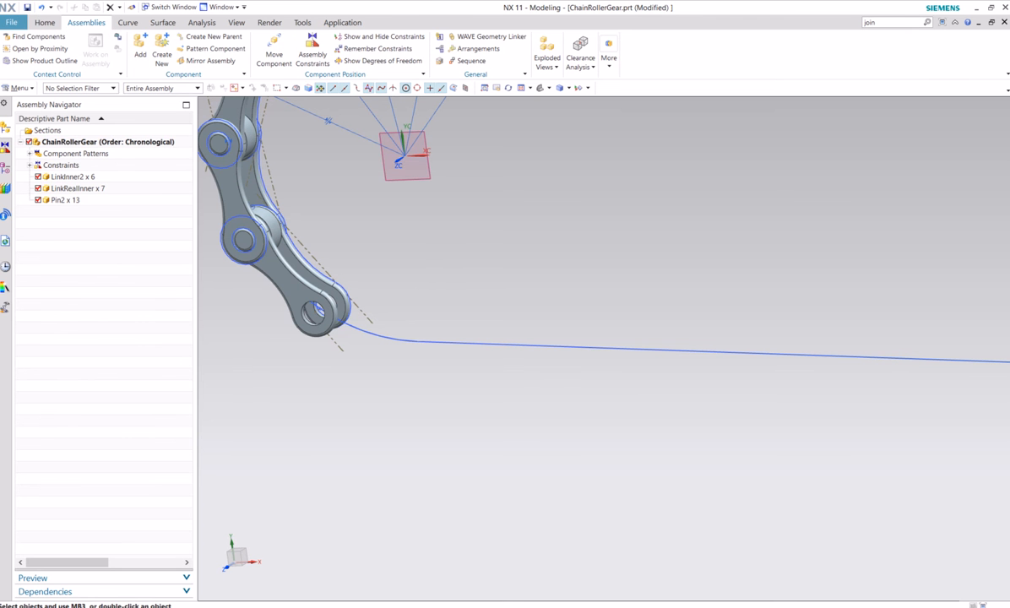
pyautogui.click(42, 8)
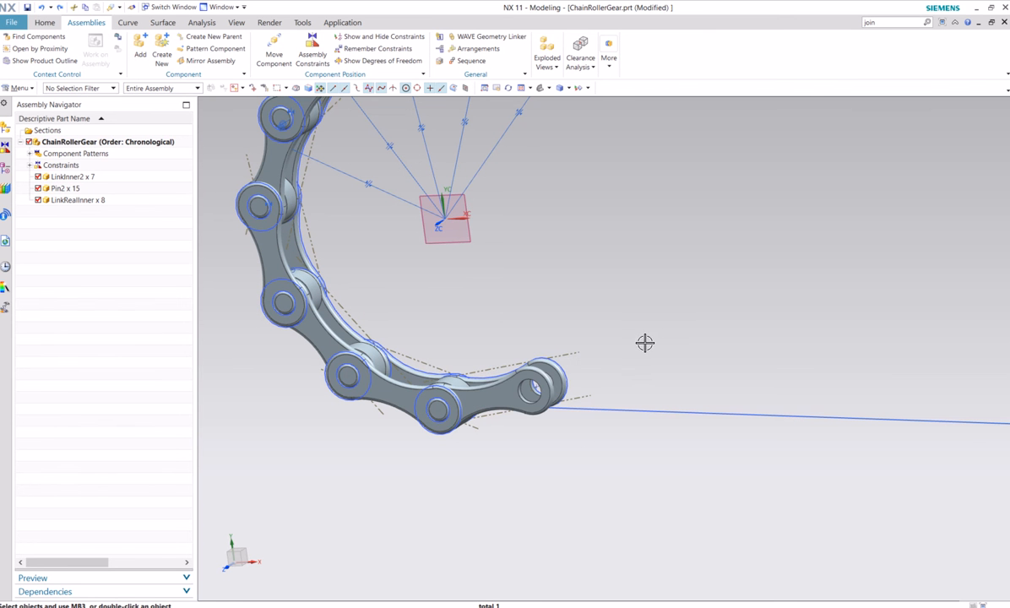
# Unpack the LinkRealInner components and set the last one, at the lower chain end, to Always Suppressed
pyautogui.click(524, 374)
pyautogui.rightClick(99, 204)
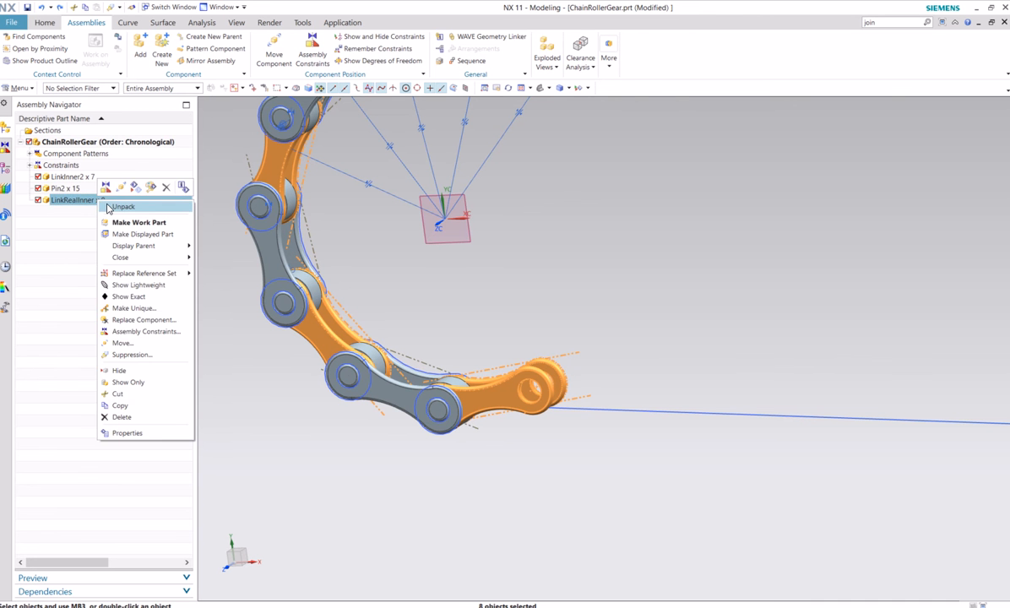
pyautogui.click(106, 208)
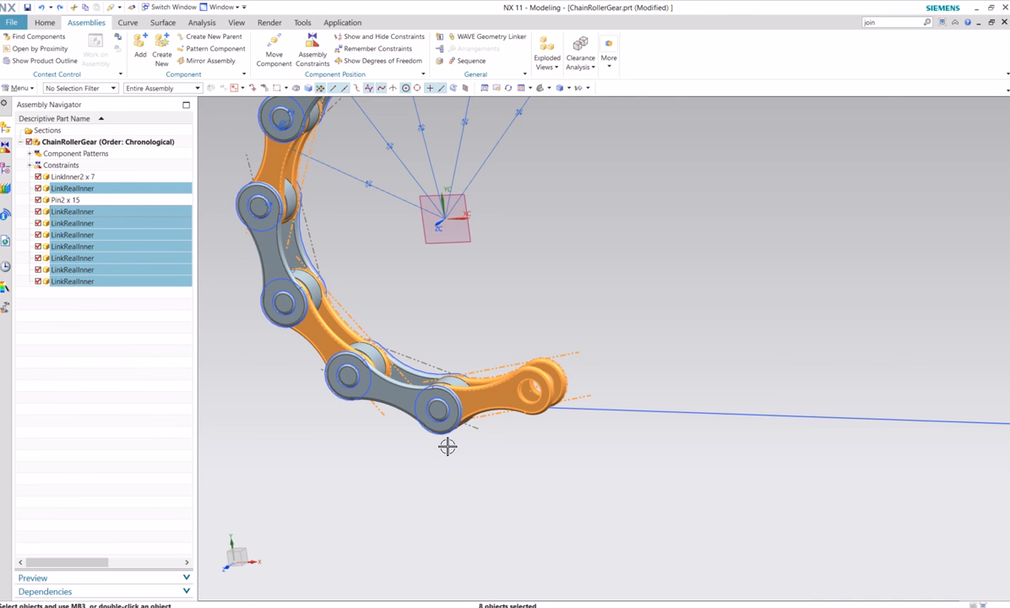
pyautogui.click(78, 282)
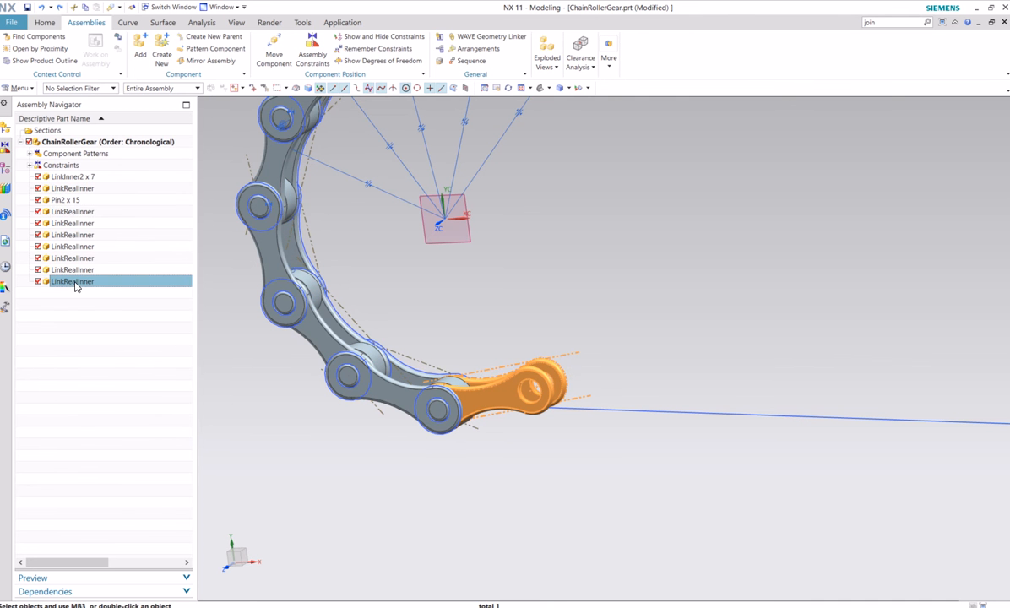
pyautogui.rightClick(76, 283)
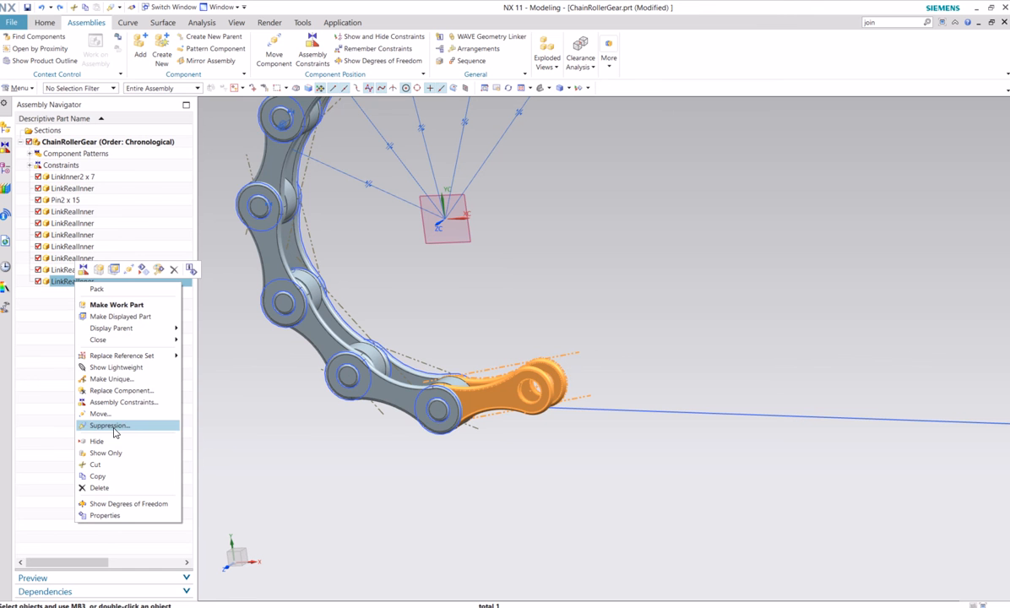
pyautogui.click(110, 426)
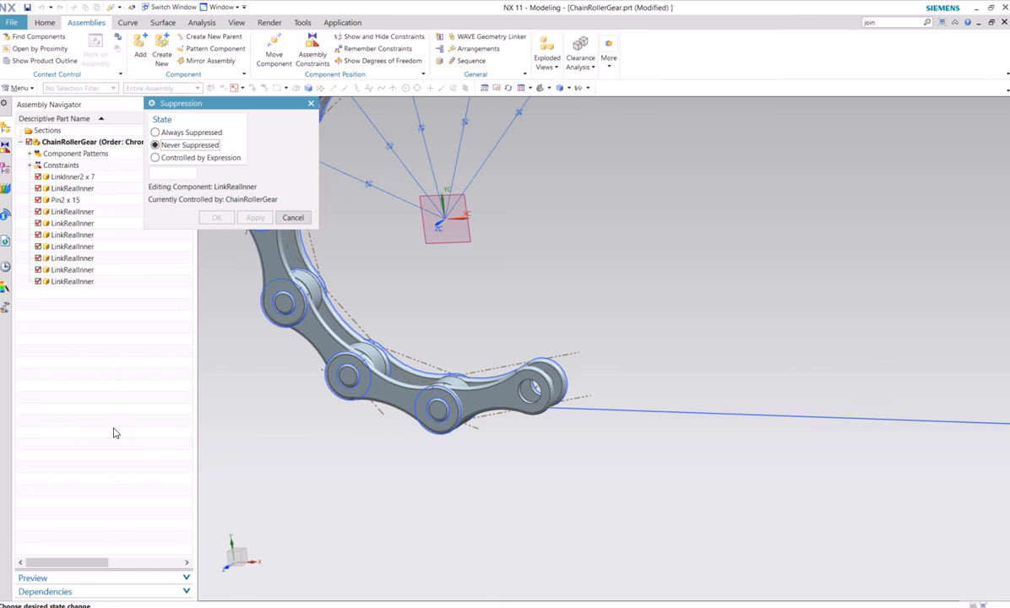
pyautogui.click(181, 134)
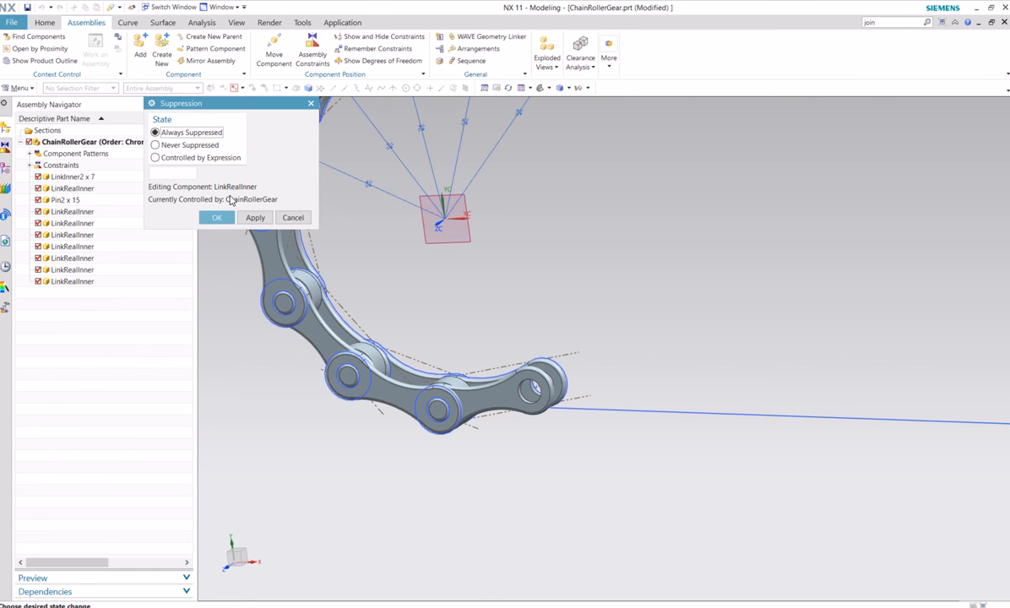
pyautogui.click(217, 218)
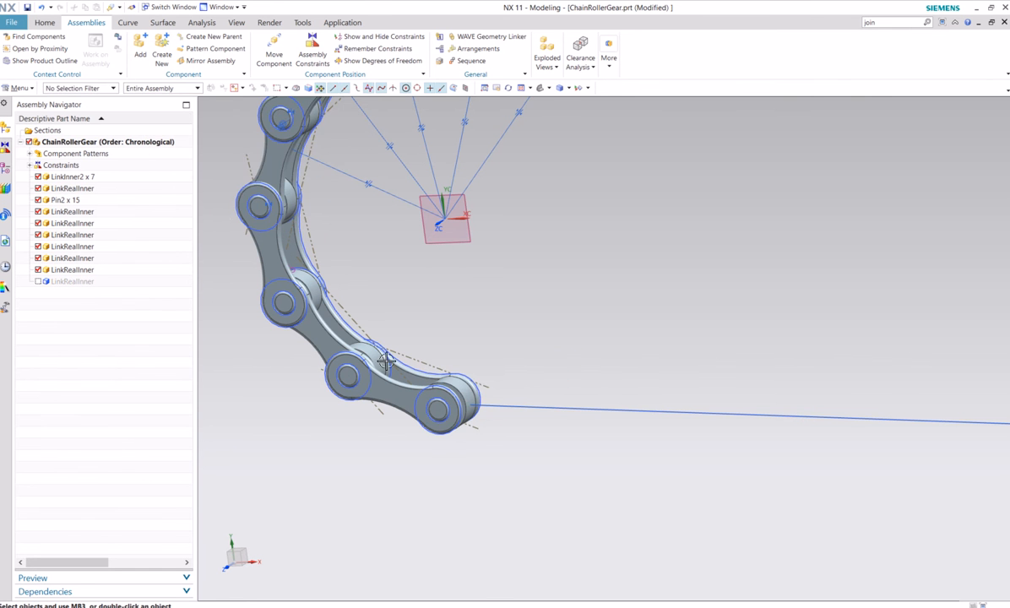
# Pack the LinkRealInner components back into one entry and save the assembly
pyautogui.moveTo(364, 338); pyautogui.dragTo(566, 337, button='middle')
pyautogui.rightClick(73, 213)
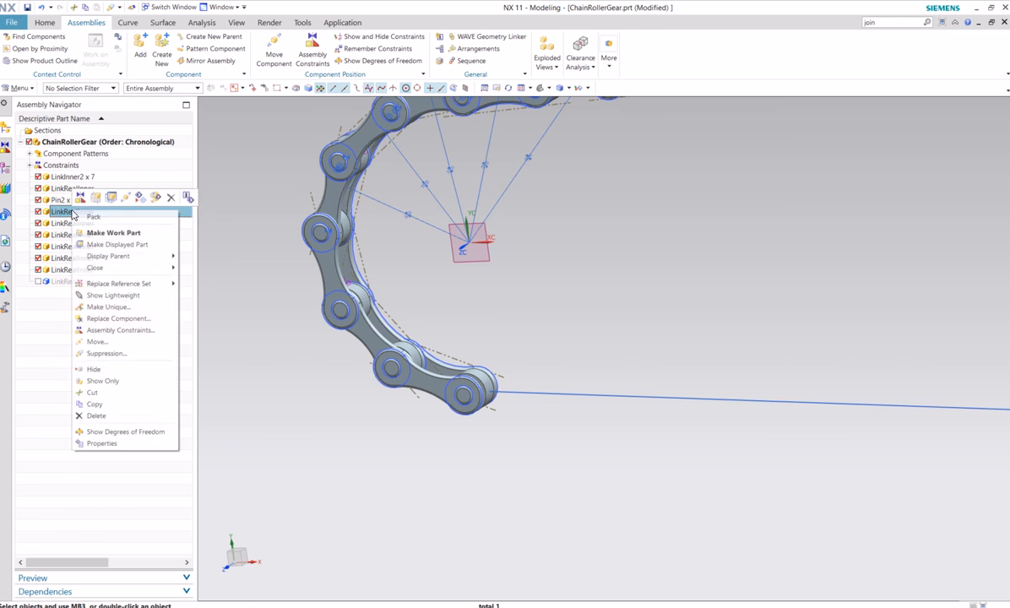
pyautogui.click(133, 235)
pyautogui.moveTo(505, 315); pyautogui.dragTo(530, 340, button='middle')
pyautogui.scroll(2, 530, 341)
pyautogui.keyDown('shift'); pyautogui.moveTo(529, 288); pyautogui.dragTo(531, 348, button='middle'); pyautogui.keyUp('shift')
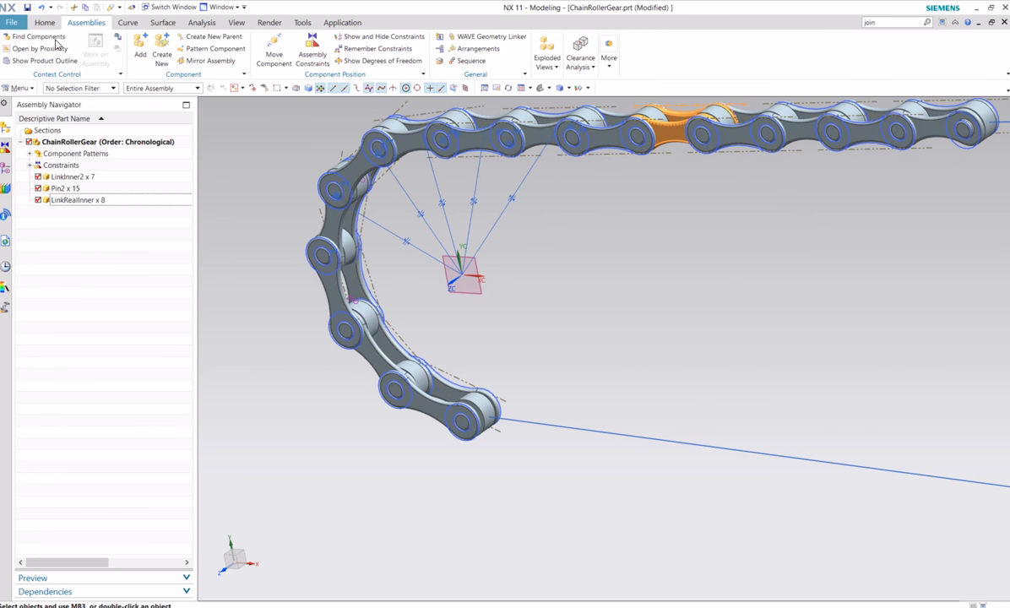
pyautogui.click(28, 7)
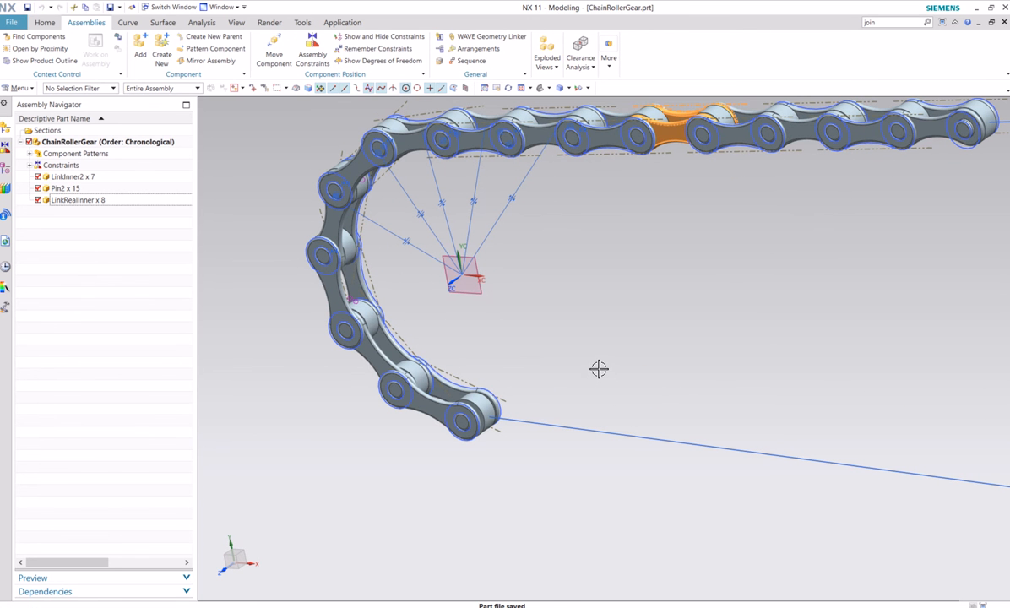
# Add another LinkRealInner component from the Chain folder, positioned by constraints with its entire part as reference set
pyautogui.moveTo(589, 377)
pyautogui.mouseDown(button='middle')
pyautogui.moveTo(582, 382)
pyautogui.moveTo(591, 385)
pyautogui.moveTo(575, 364)
pyautogui.moveTo(602, 371)
pyautogui.mouseUp(button='middle')
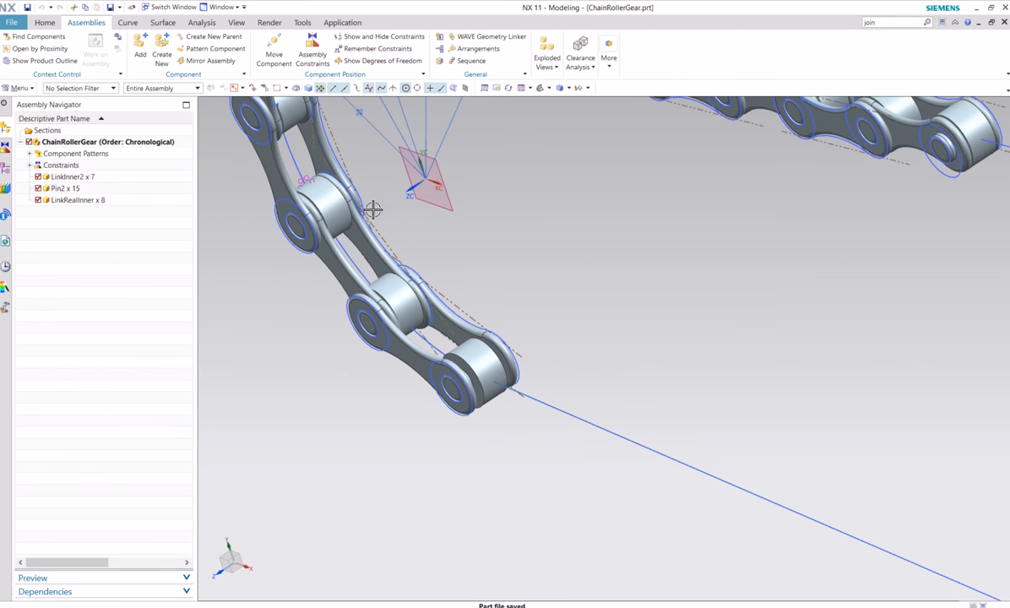
pyautogui.click(140, 47)
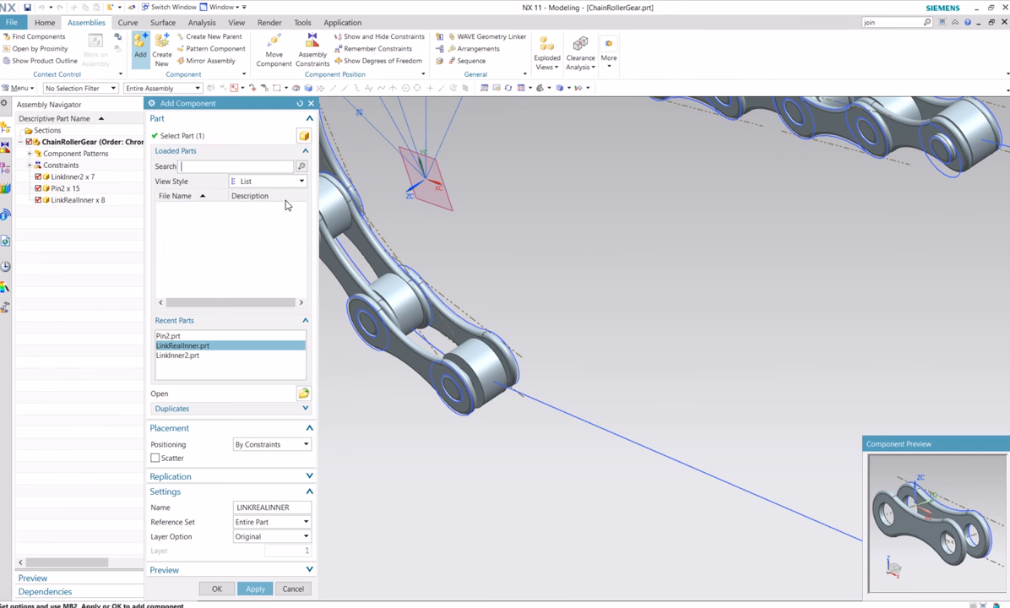
pyautogui.click(303, 395)
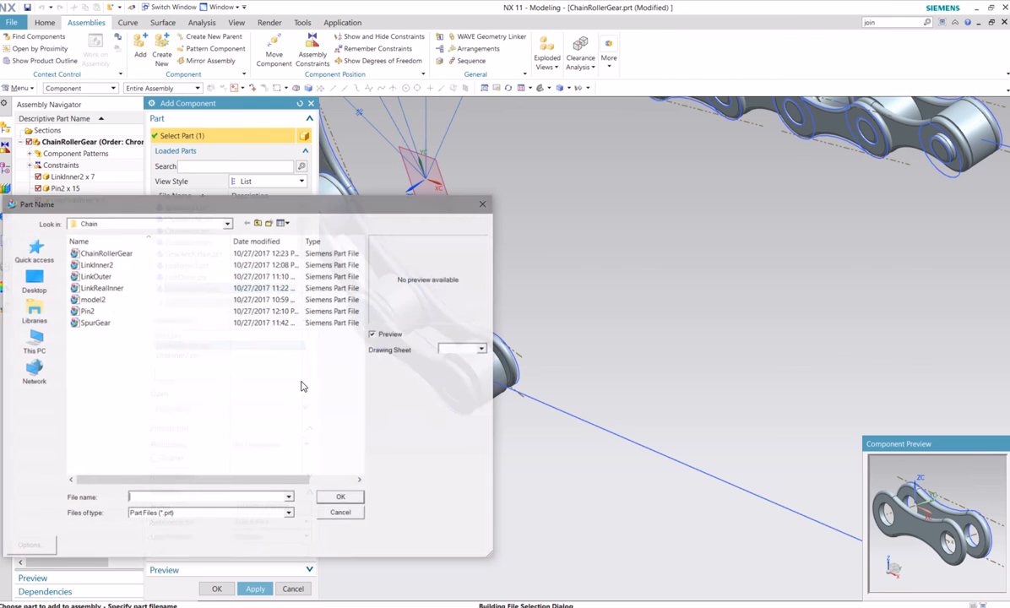
pyautogui.click(102, 287)
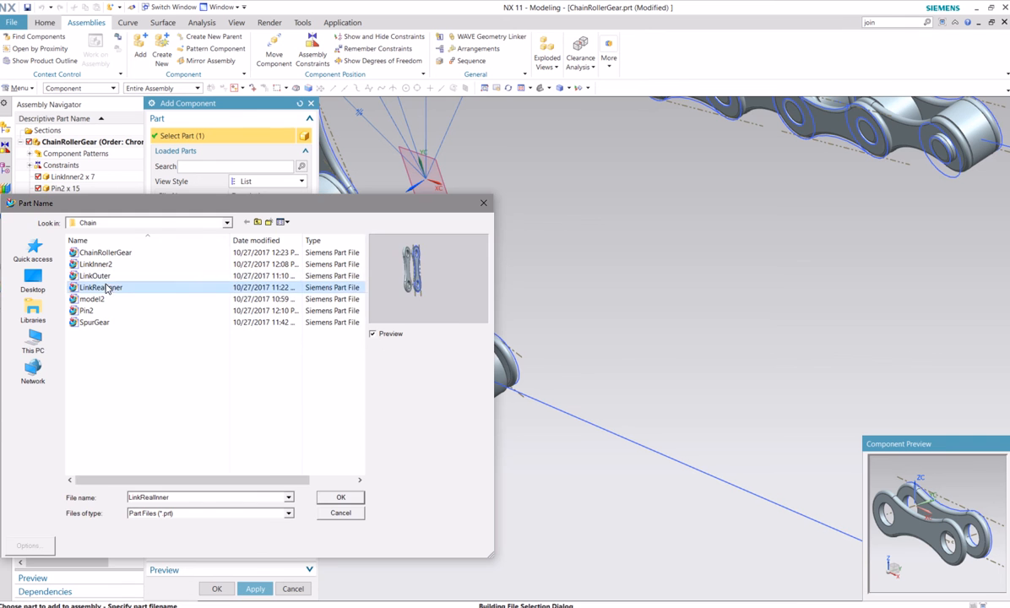
pyautogui.click(348, 496)
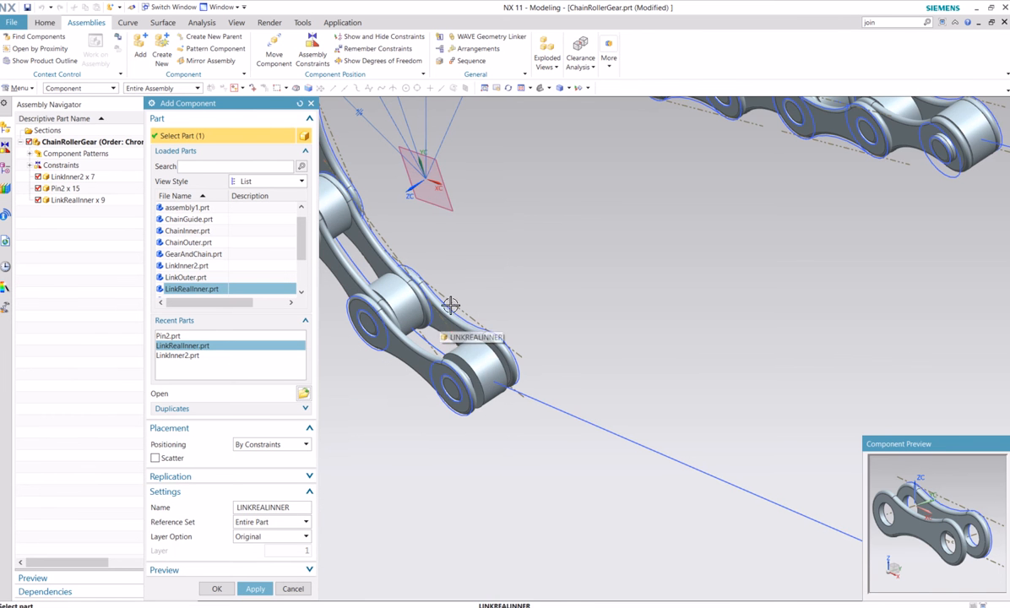
pyautogui.click(216, 589)
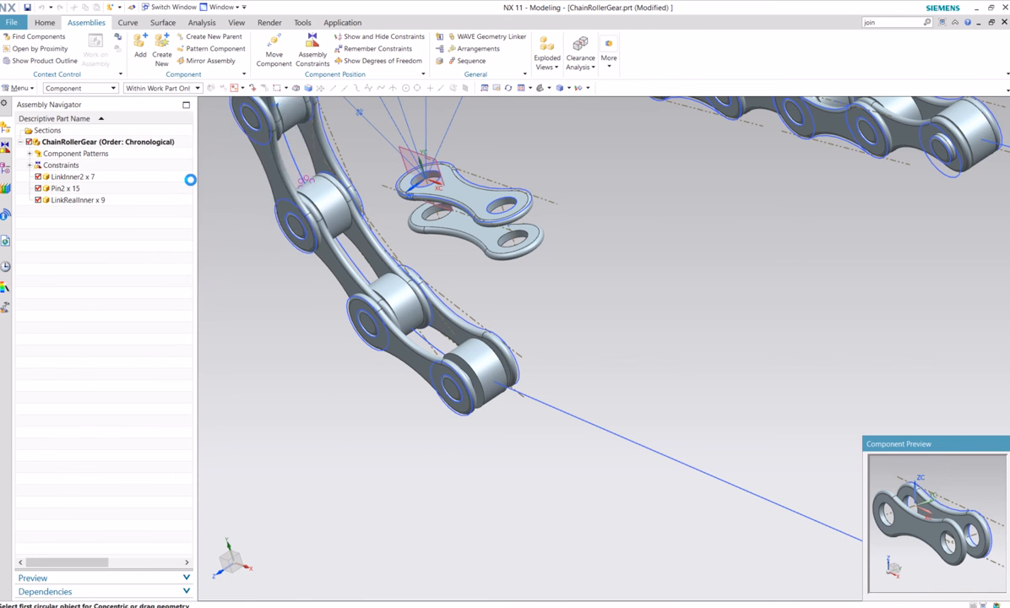
# Apply a Parallel constraint between the datum plane at the arc centre and the new LinkRealInner's flat face
pyautogui.click(228, 138)
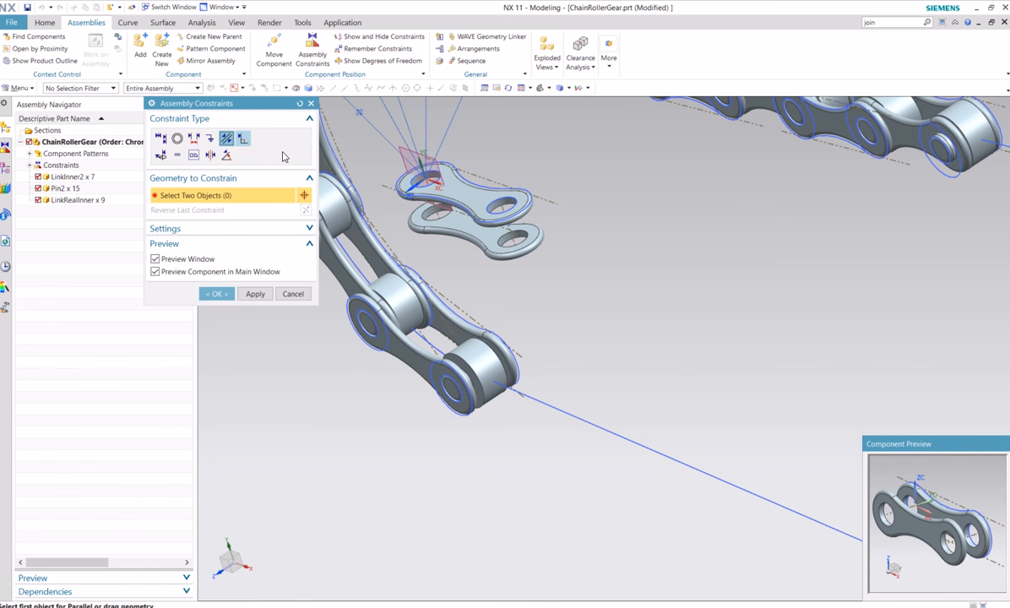
pyautogui.click(405, 150)
pyautogui.click(450, 190)
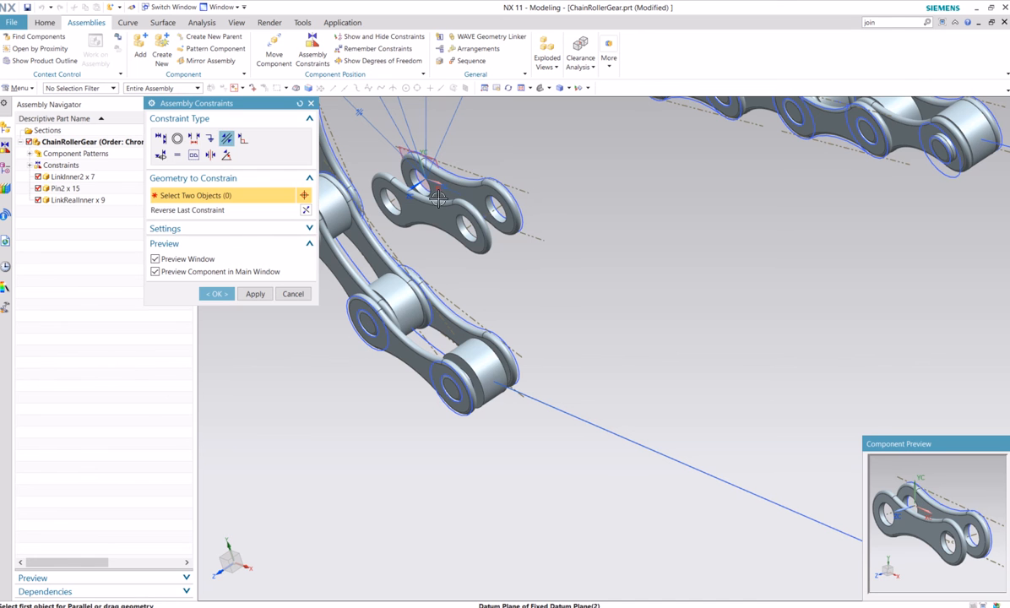
# Try a Concentric and a Touch constraint from the new LinkRealInner's hole to the lower chain end, and discard the unapplied constraints
pyautogui.click(177, 139)
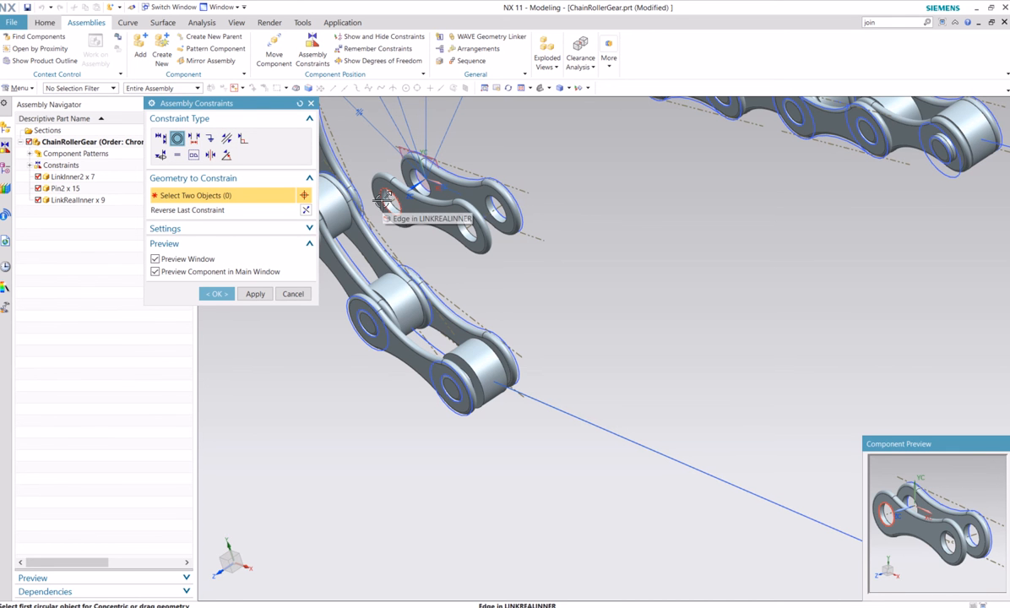
pyautogui.click(383, 200)
pyautogui.moveTo(572, 329); pyautogui.dragTo(610, 325, button='middle')
pyautogui.scroll(-2, 638, 323)
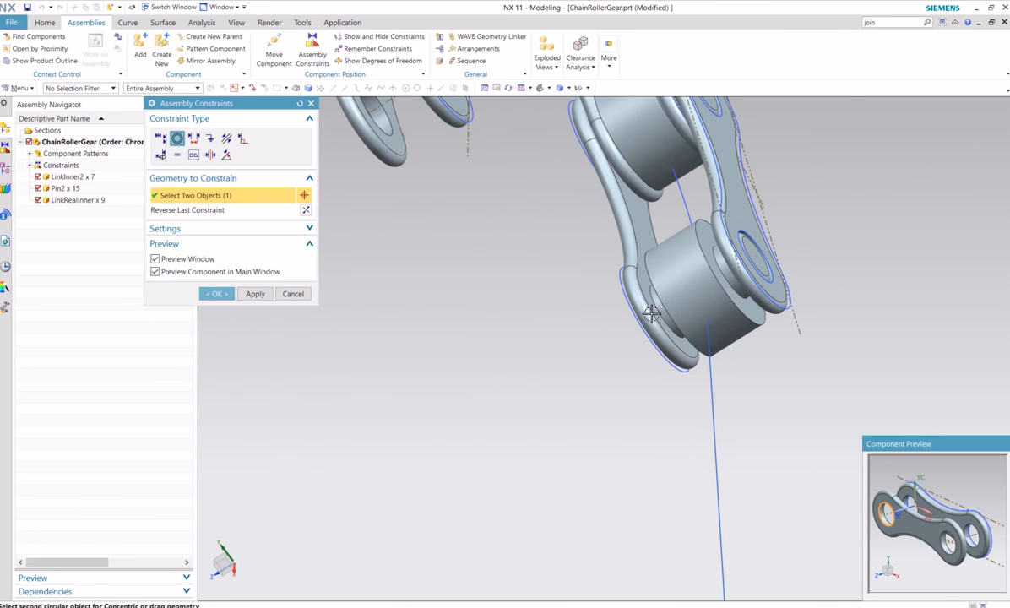
pyautogui.click(160, 138)
pyautogui.moveTo(505, 259); pyautogui.dragTo(473, 281, button='middle')
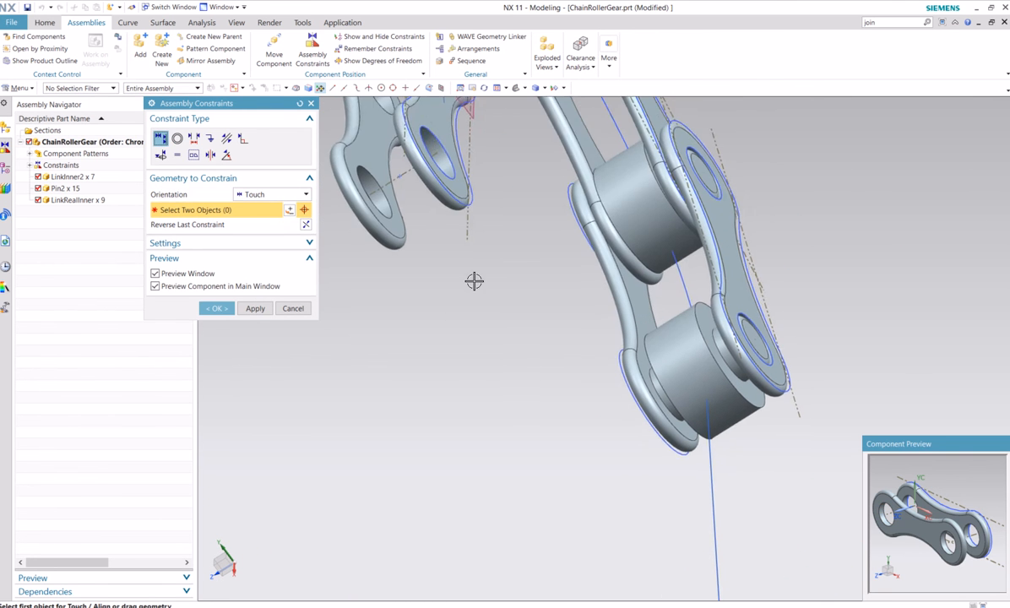
pyautogui.scroll(2, 472, 280)
pyautogui.click(292, 308)
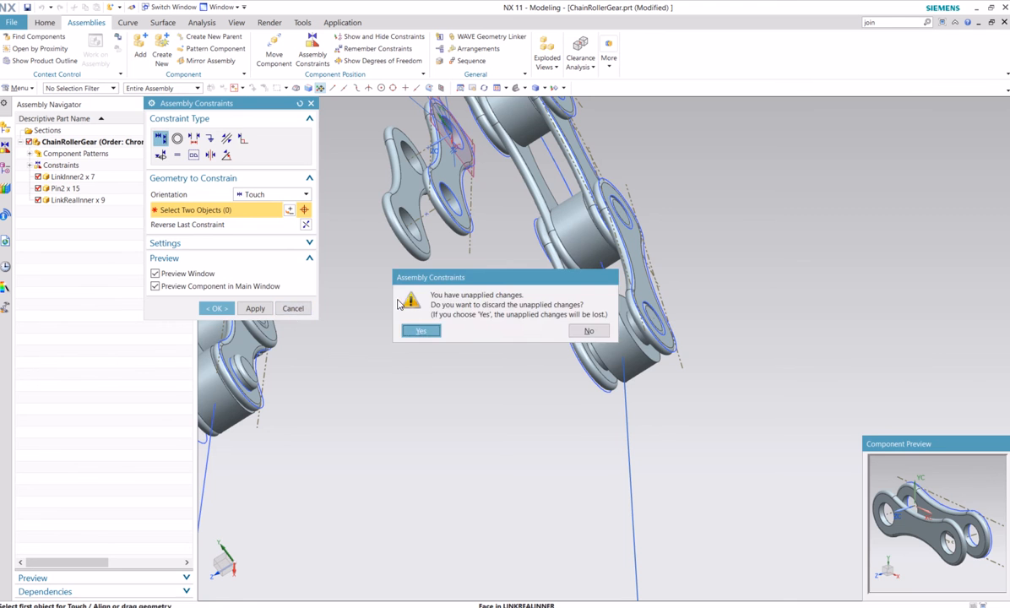
pyautogui.click(436, 333)
# Orient the assembly to the top view and examine the curved chain and its lower end
pyautogui.moveTo(399, 256)
pyautogui.mouseDown(button='middle')
pyautogui.moveTo(467, 217)
pyautogui.moveTo(412, 270)
pyautogui.mouseUp(button='middle')
pyautogui.click(549, 89)
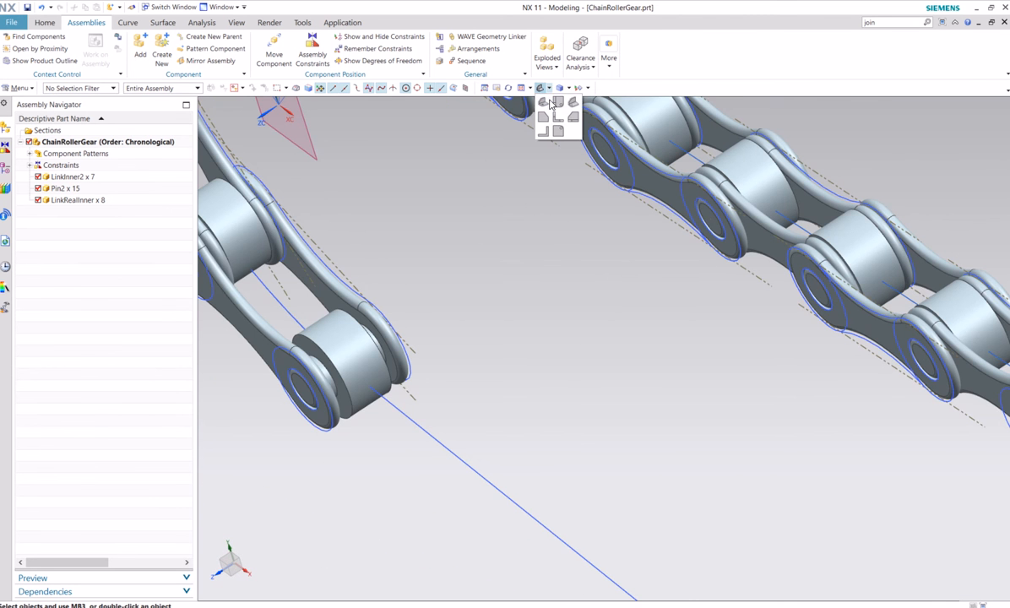
pyautogui.click(558, 112)
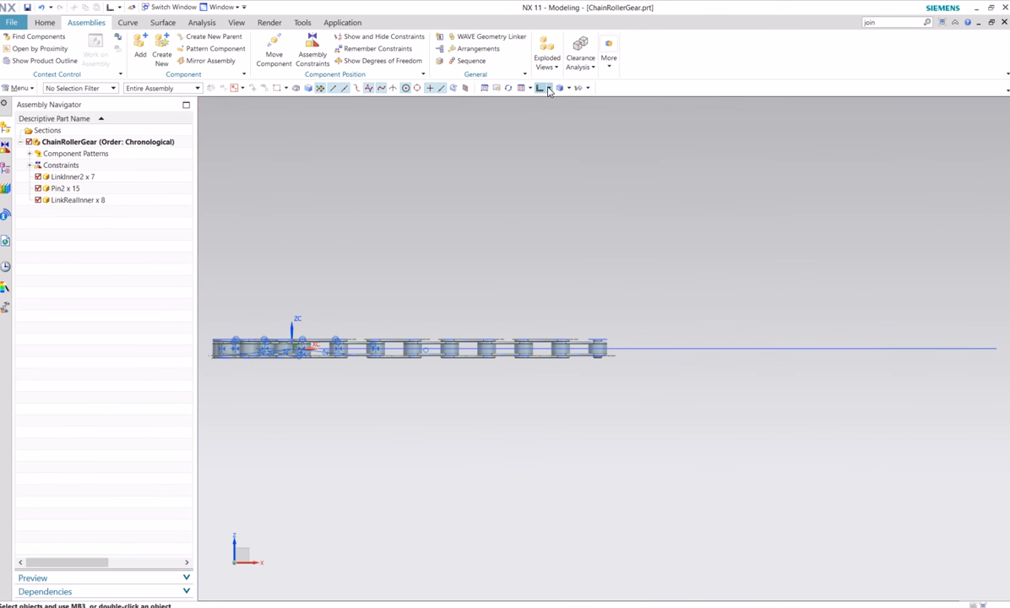
pyautogui.click(549, 90)
pyautogui.click(559, 103)
pyautogui.scroll(2, 323, 365)
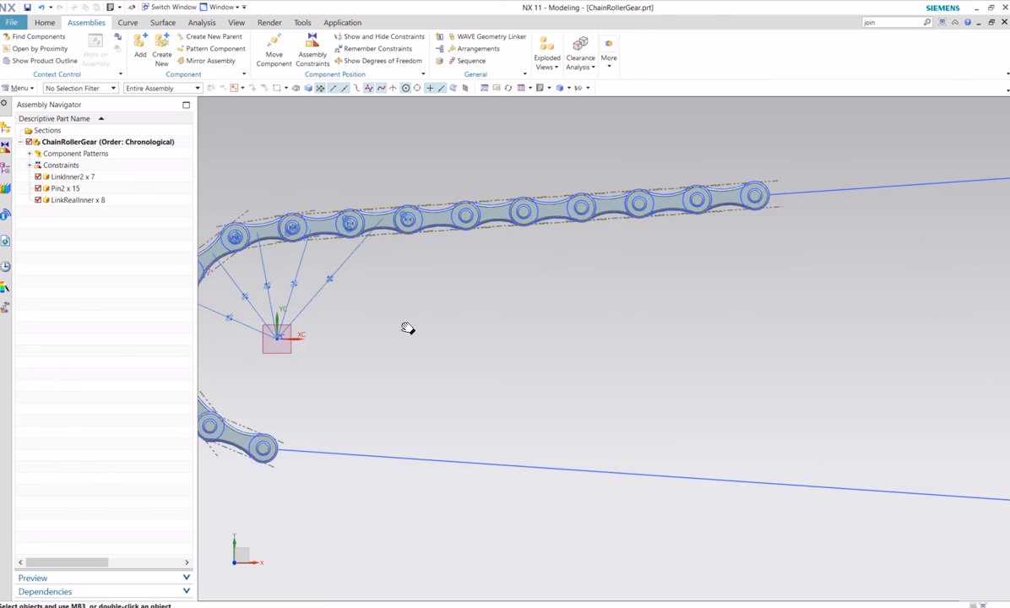
pyautogui.keyDown('shift'); pyautogui.moveTo(408, 327); pyautogui.dragTo(536, 328, button='middle'); pyautogui.keyUp('shift')
pyautogui.scroll(2, 478, 340)
pyautogui.scroll(-2, 394, 301)
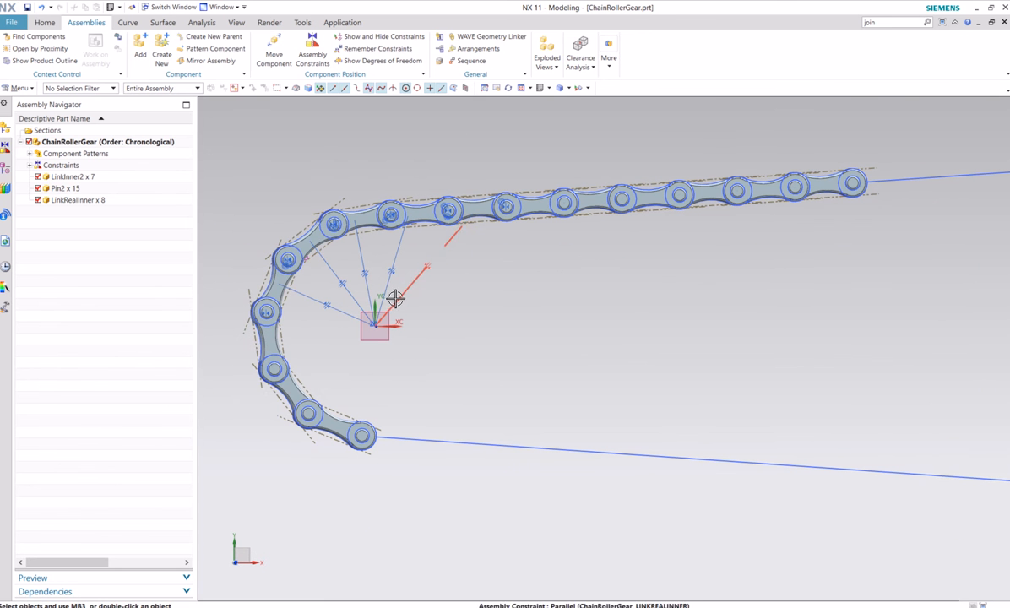
# Add a new LinkRealInner component from the Chain folder using By Constraints positioning
pyautogui.click(141, 49)
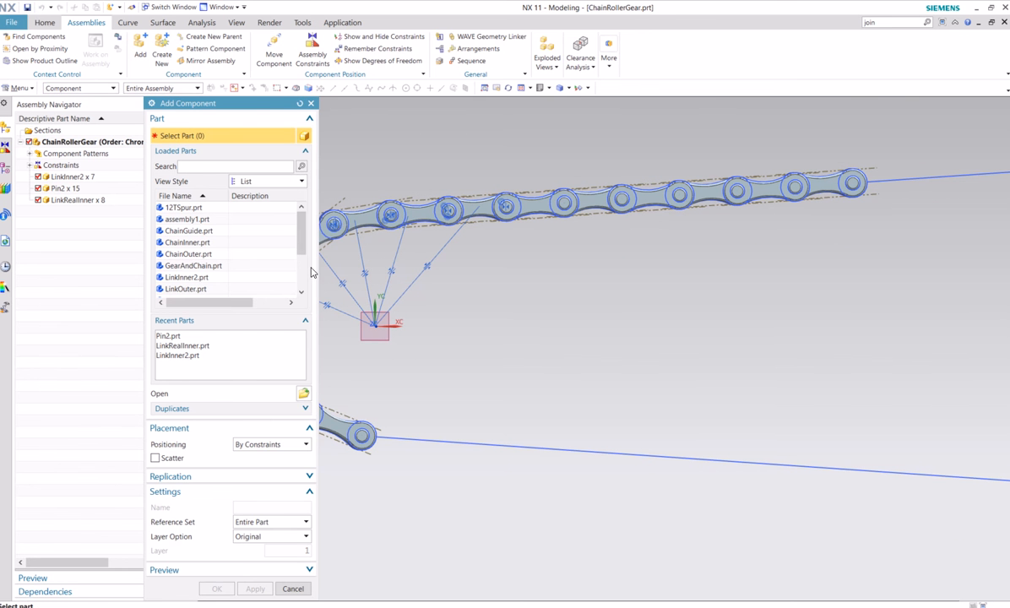
pyautogui.click(303, 393)
pyautogui.click(118, 288)
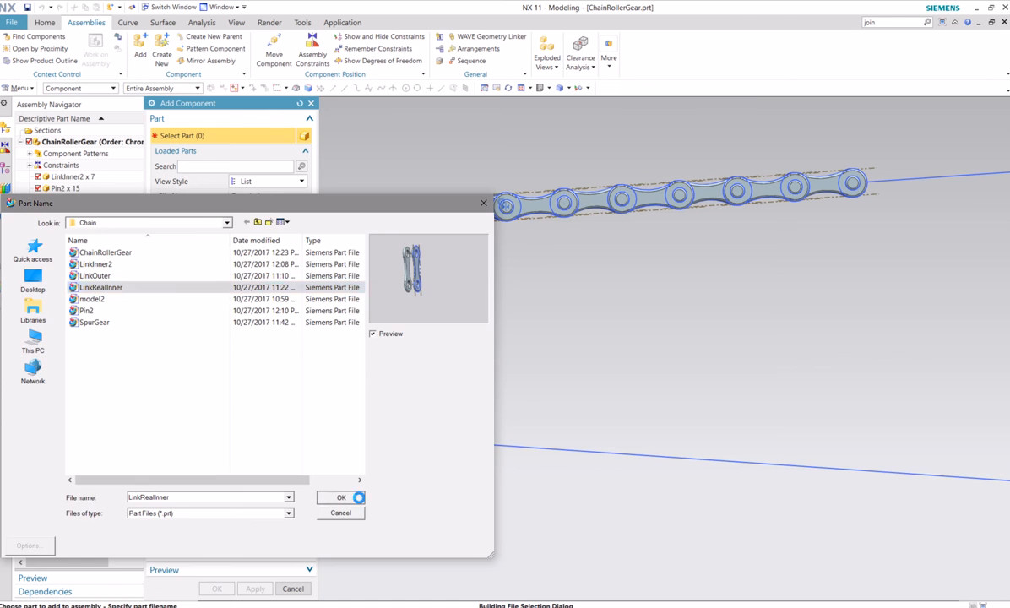
pyautogui.click(341, 497)
pyautogui.click(215, 589)
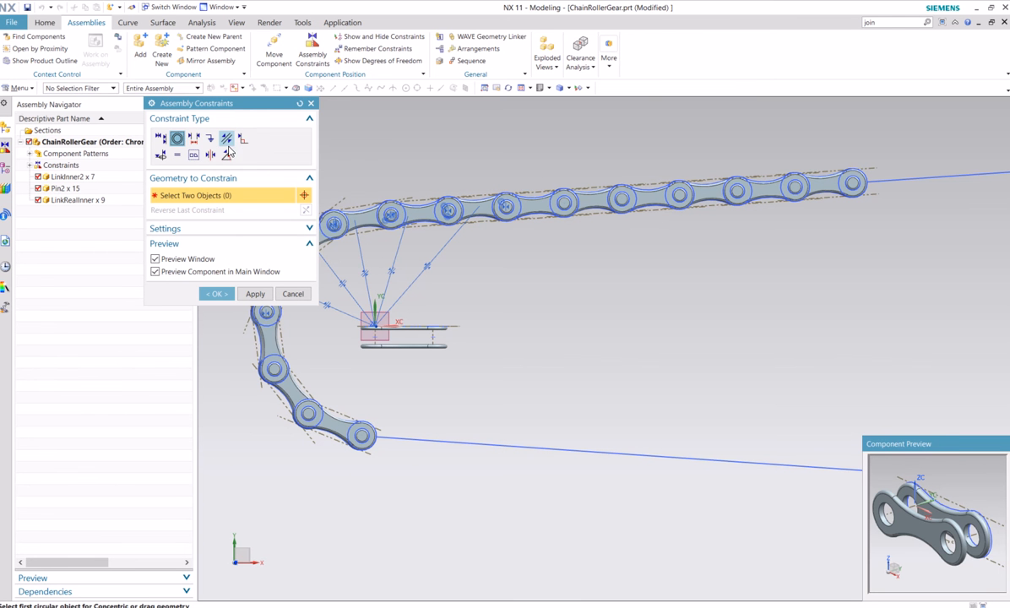
# Try a Parallel constraint between the arc-centre datum plane and the new LinkRealInner's flat face, and accept the component's placement
pyautogui.click(227, 138)
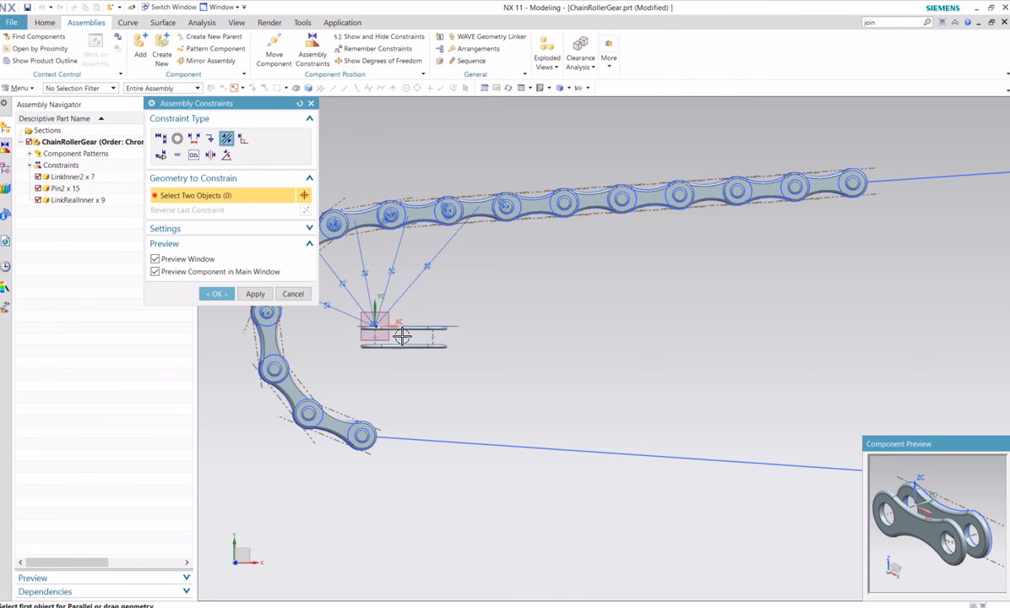
pyautogui.moveTo(402, 336)
pyautogui.mouseDown(button='middle')
pyautogui.moveTo(408, 413)
pyautogui.moveTo(398, 345)
pyautogui.mouseUp(button='middle')
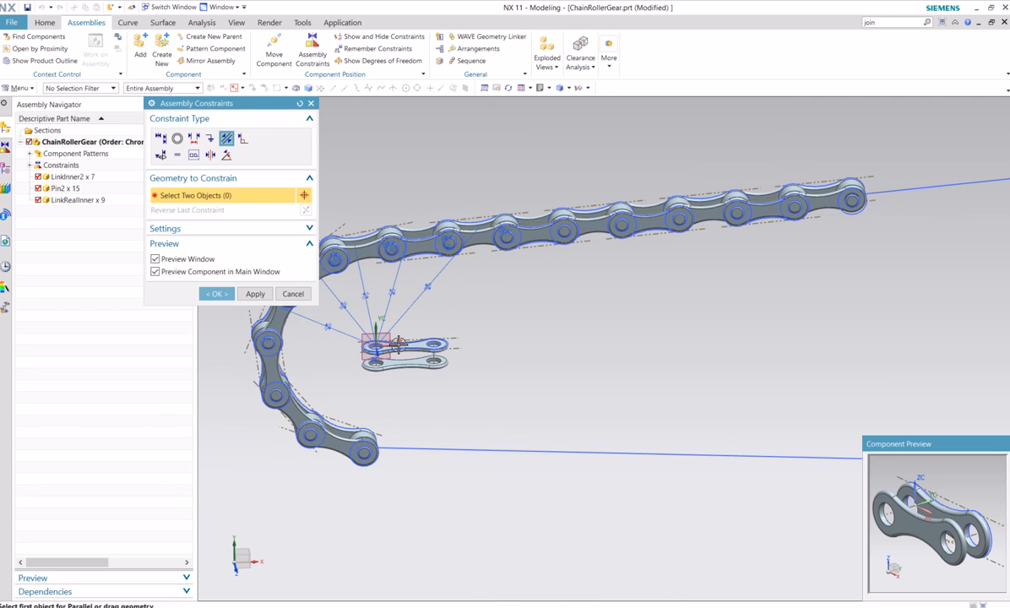
pyautogui.click(402, 342)
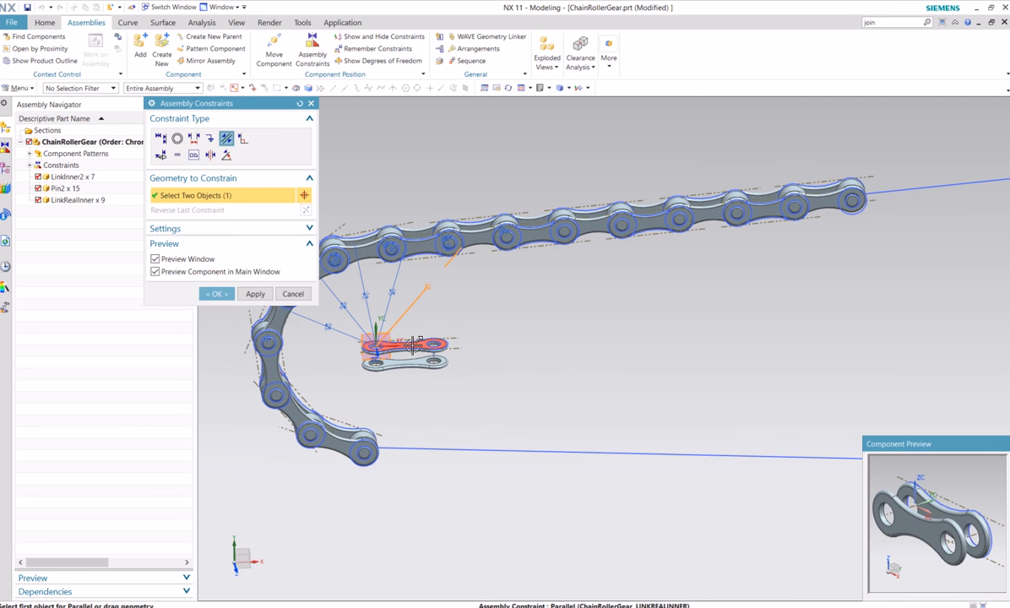
pyautogui.click(222, 294)
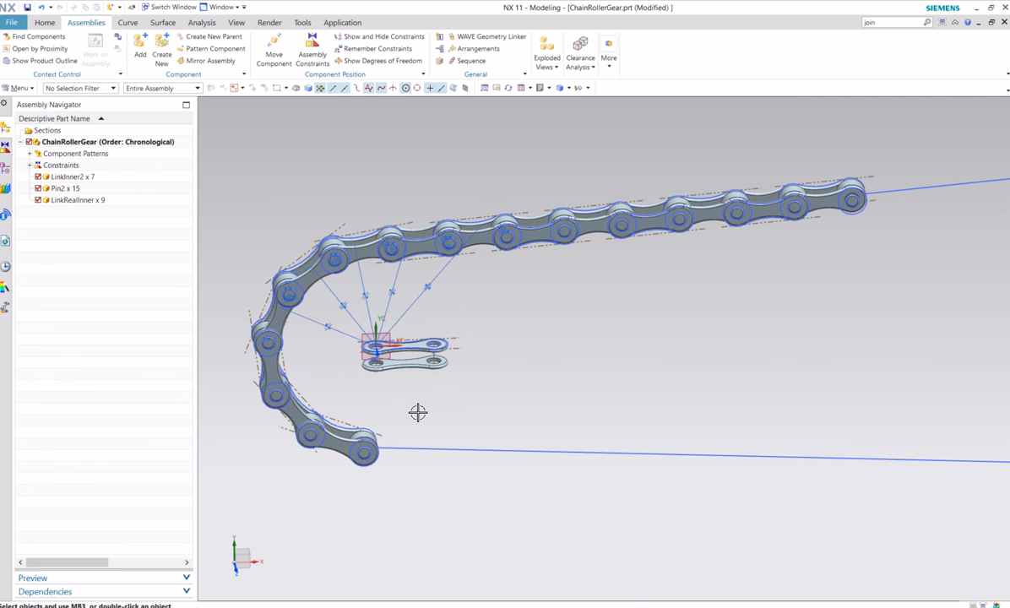
# Apply a Parallel constraint between the new LinkRealInner's flat face and the datum plane at the arc centre
pyautogui.scroll(-5, 411, 366)
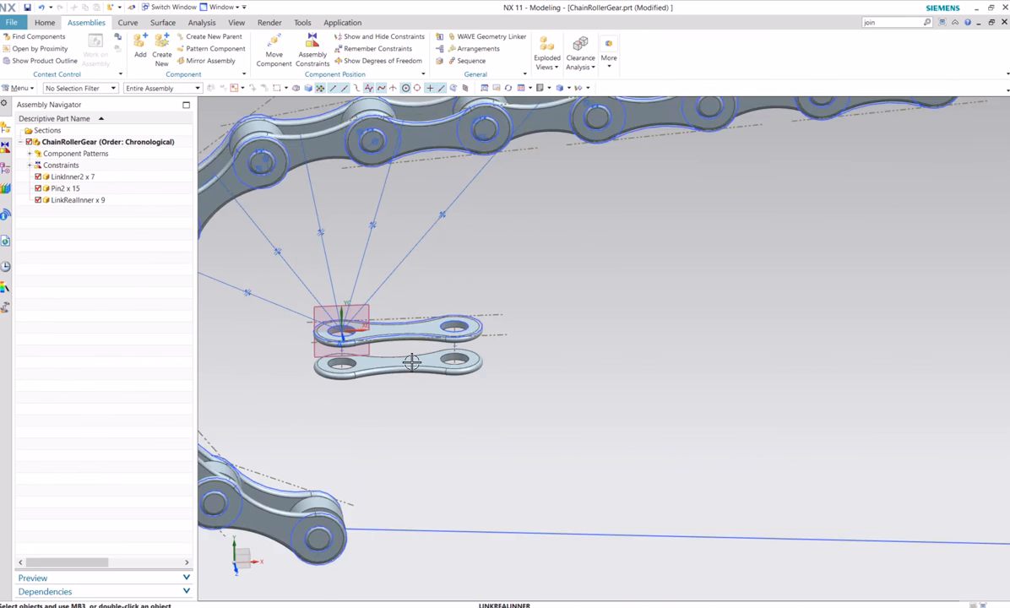
pyautogui.click(312, 52)
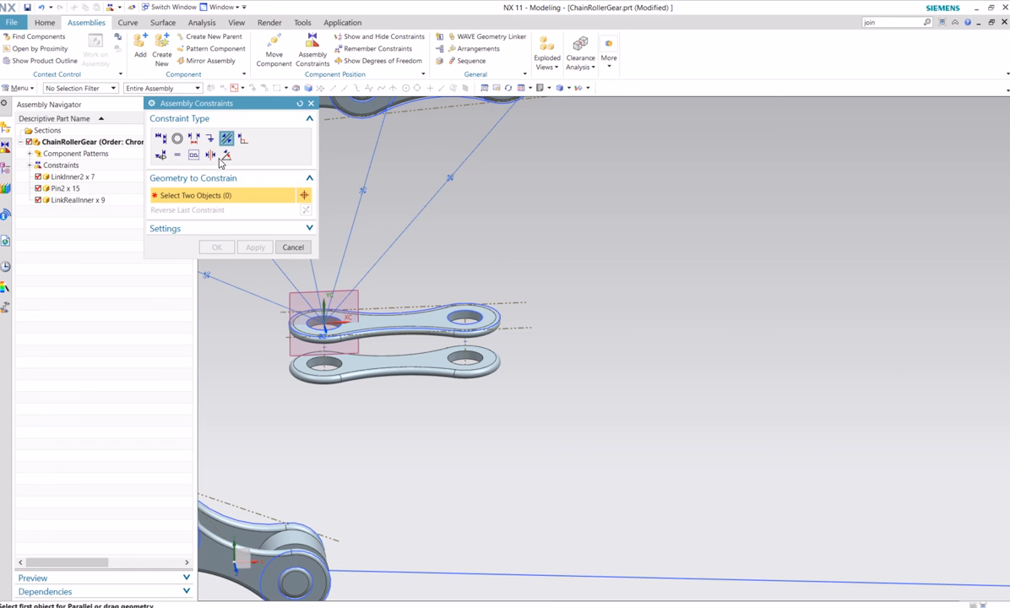
pyautogui.click(380, 306)
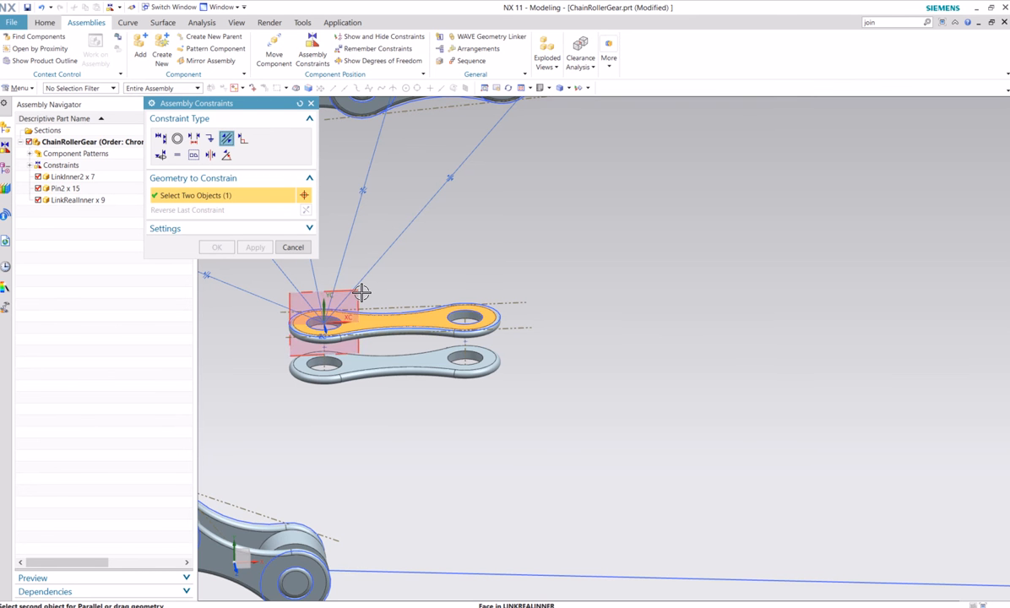
pyautogui.click(361, 291)
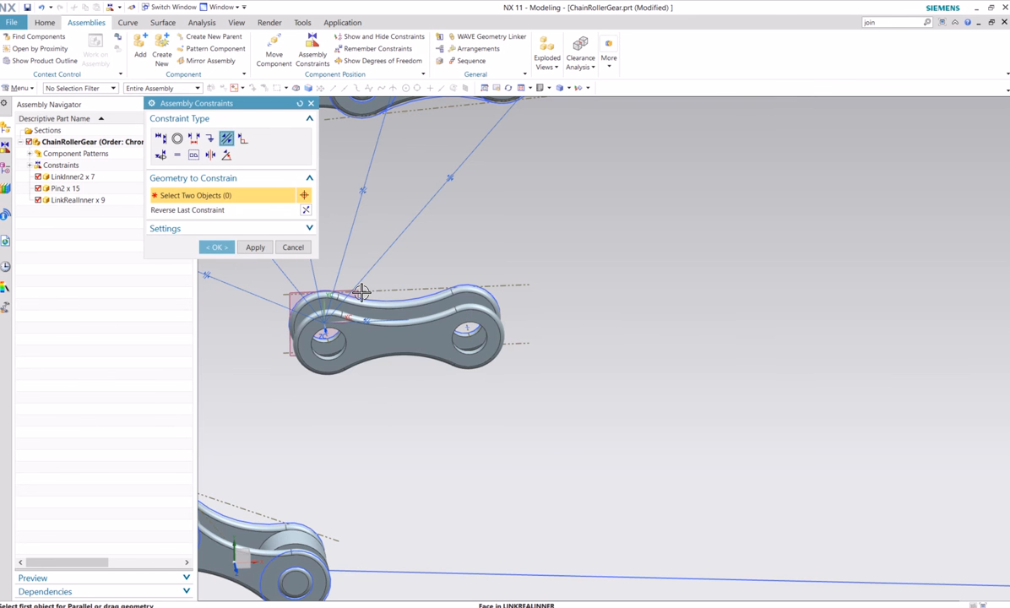
pyautogui.click(219, 246)
# Move the new LinkRealInner toward the lower chain end, to about X 0.77, Y -0.61
pyautogui.rightClick(385, 330)
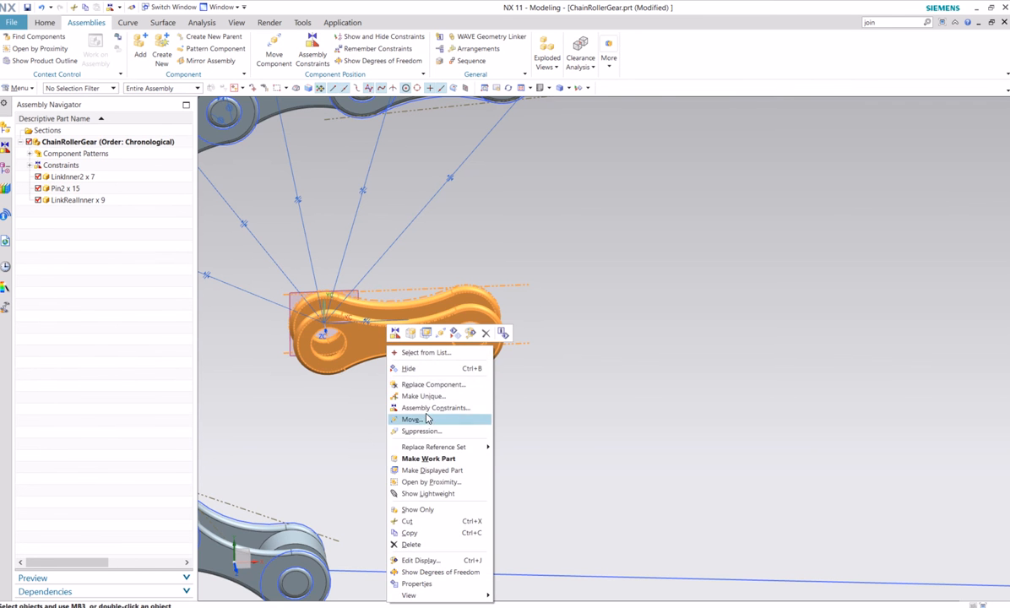
pyautogui.click(411, 419)
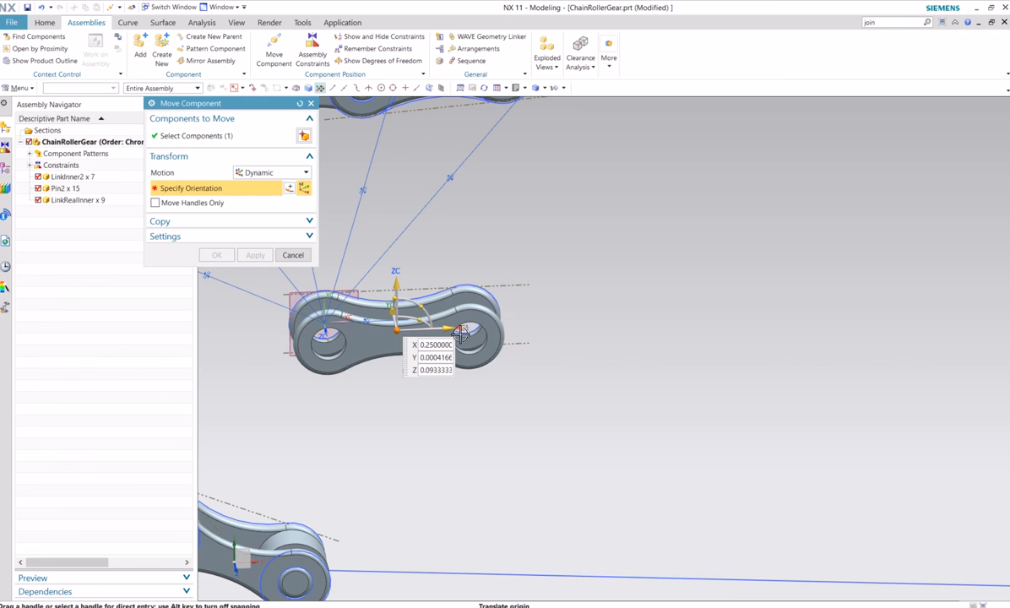
pyautogui.moveTo(460, 332); pyautogui.dragTo(540, 456)
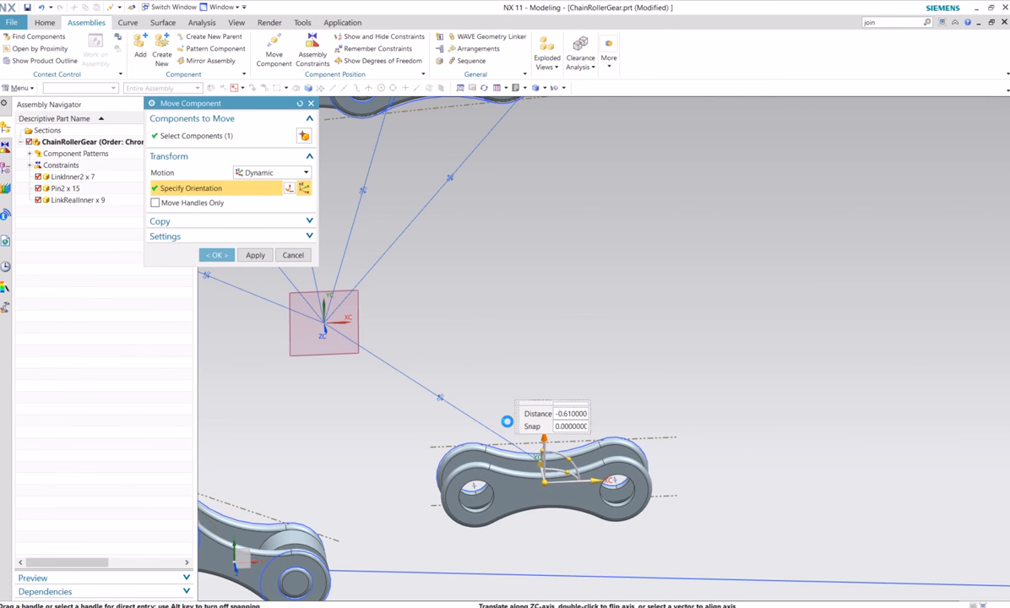
pyautogui.click(225, 256)
pyautogui.keyDown('shift'); pyautogui.moveTo(558, 323); pyautogui.dragTo(503, 247, button='middle'); pyautogui.keyUp('shift')
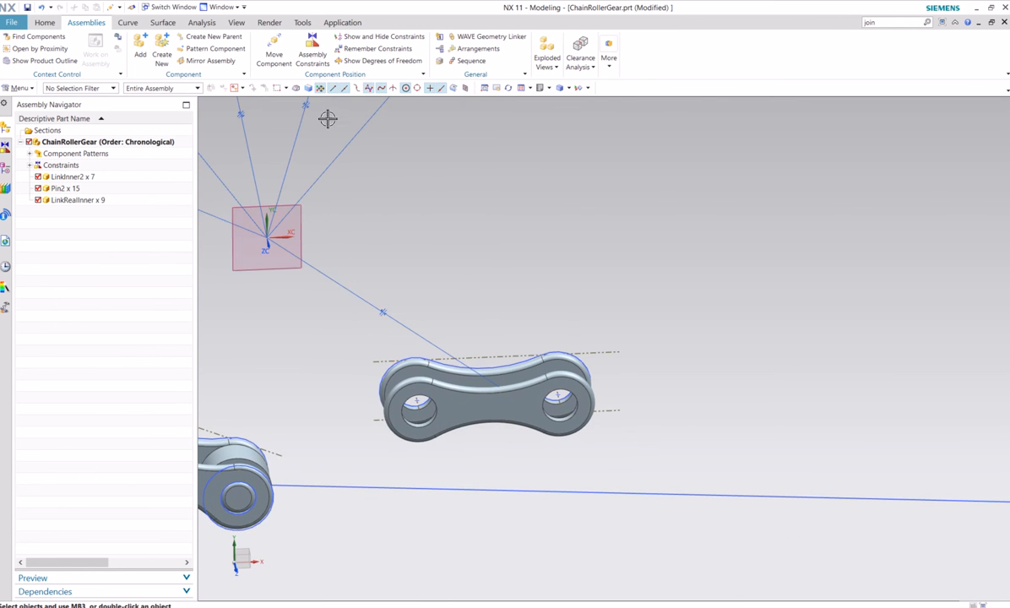
# Add Touch constraints placing the new LinkRealInner's hole centre points on the lower straight guide curve
pyautogui.click(309, 49)
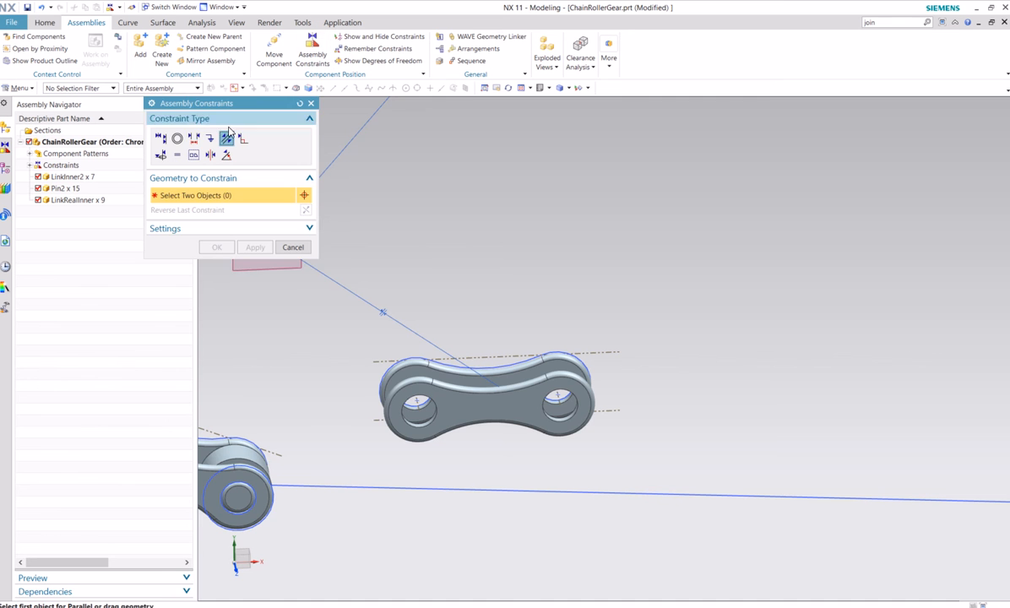
pyautogui.click(161, 139)
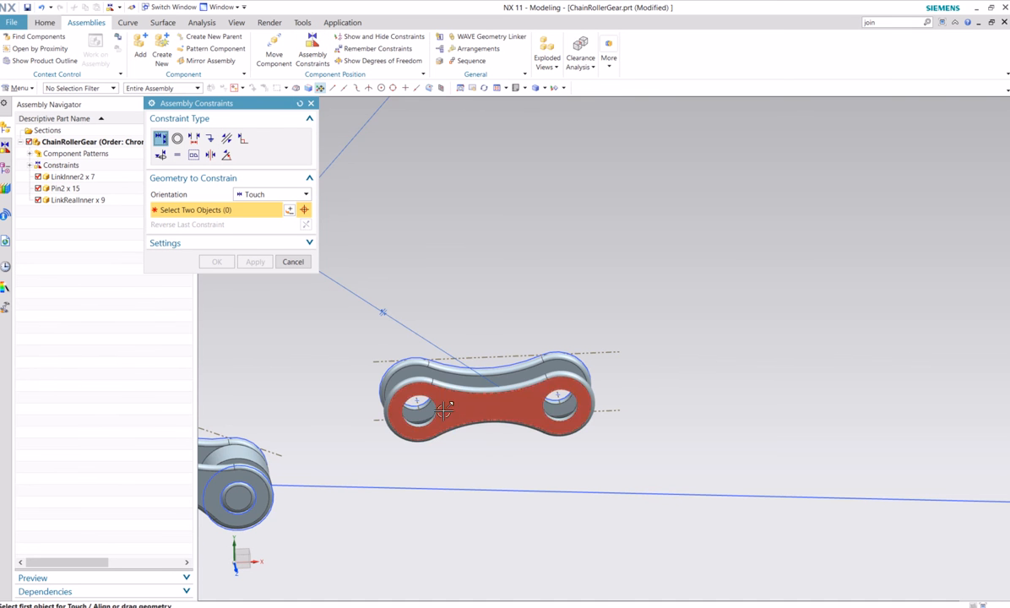
pyautogui.scroll(3, 422, 401)
pyautogui.moveTo(422, 402)
pyautogui.mouseDown(button='middle')
pyautogui.moveTo(427, 422)
pyautogui.moveTo(431, 399)
pyautogui.mouseUp(button='middle')
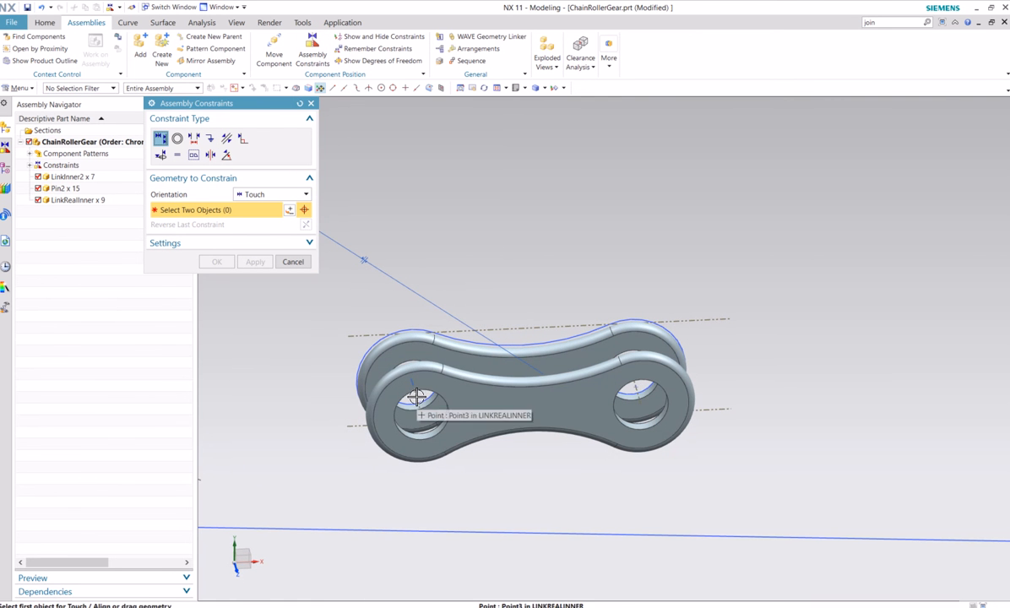
pyautogui.click(417, 398)
pyautogui.click(377, 527)
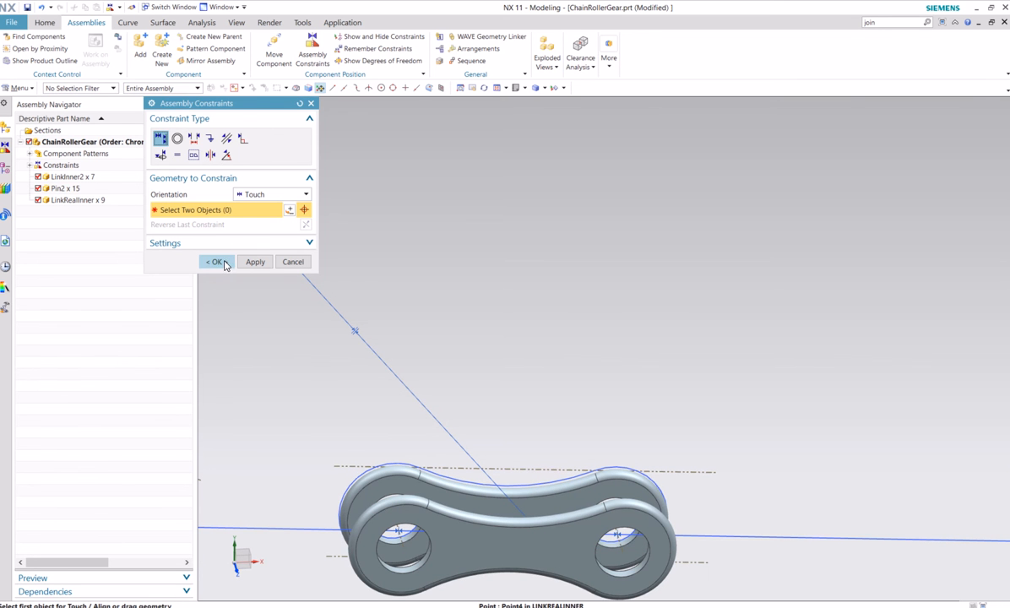
# Apply a Concentric constraint between the new LinkRealInner's near hole edge and the circular edge at the lower chain end
pyautogui.click(177, 138)
pyautogui.scroll(-5, 482, 405)
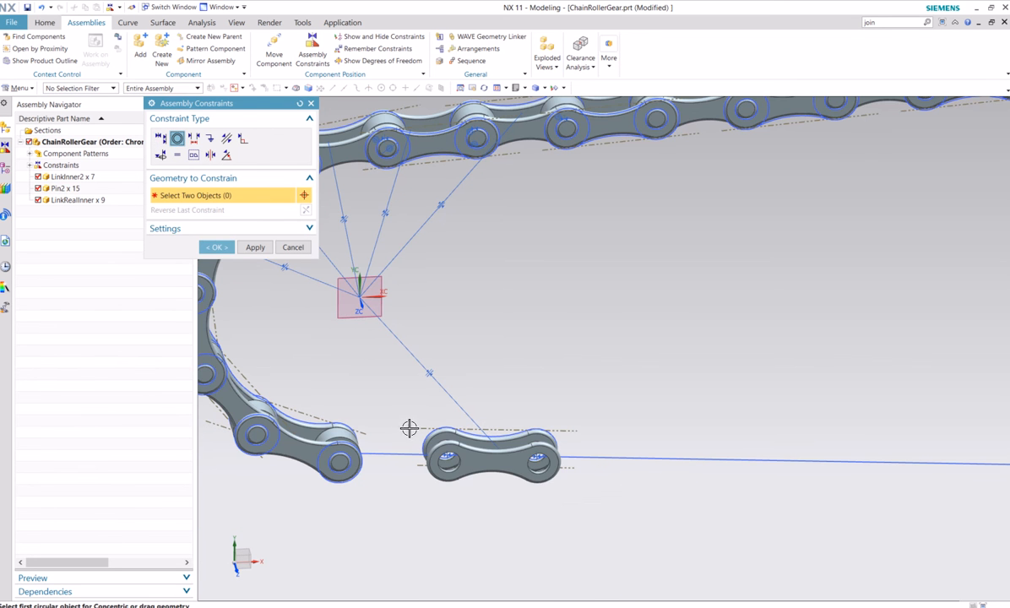
pyautogui.scroll(5, 401, 424)
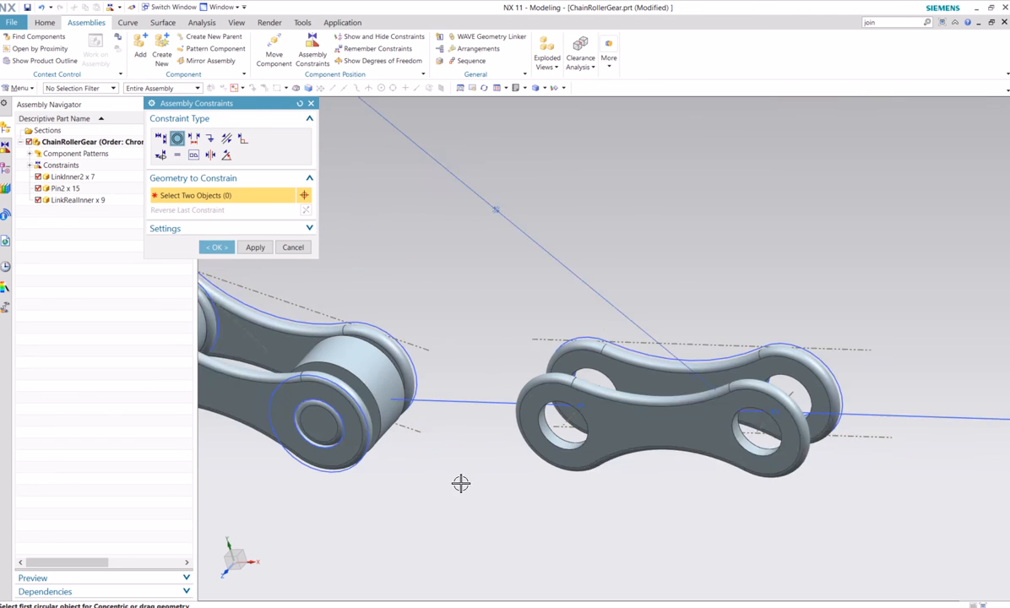
pyautogui.scroll(2, 473, 483)
pyautogui.click(566, 431)
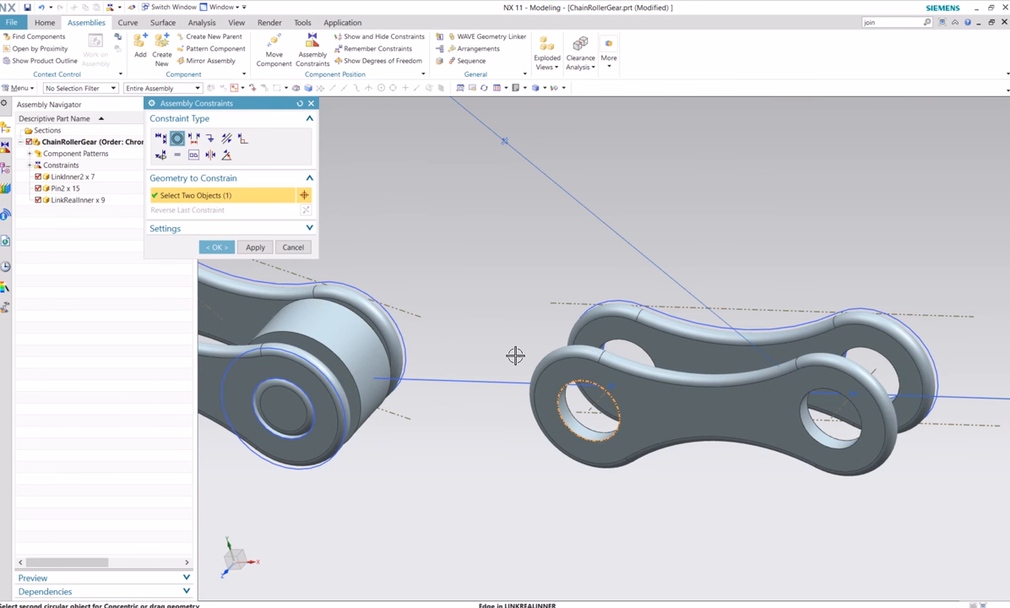
pyautogui.moveTo(515, 354); pyautogui.dragTo(444, 394, button='middle')
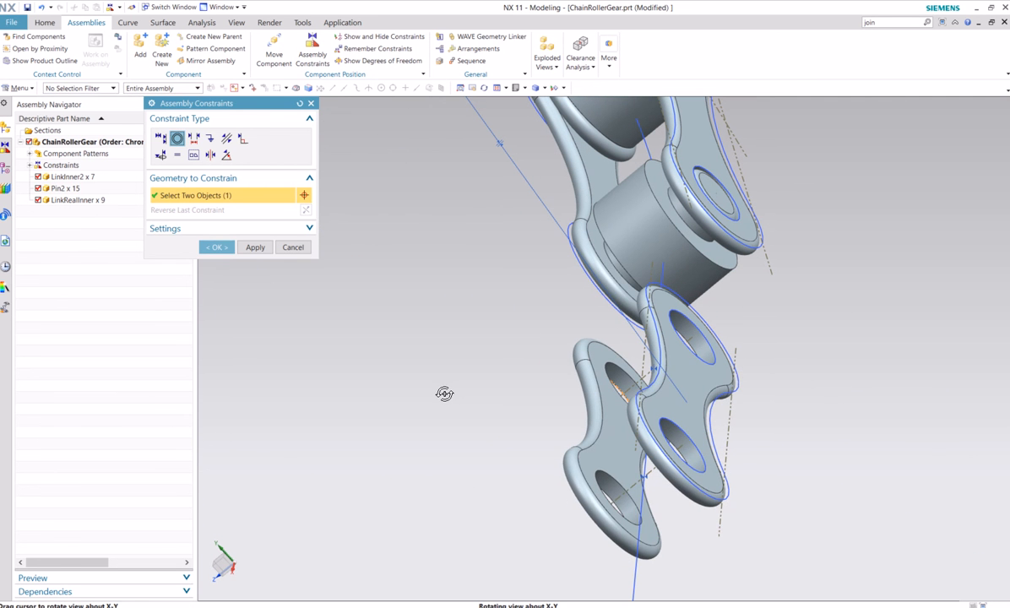
pyautogui.click(611, 259)
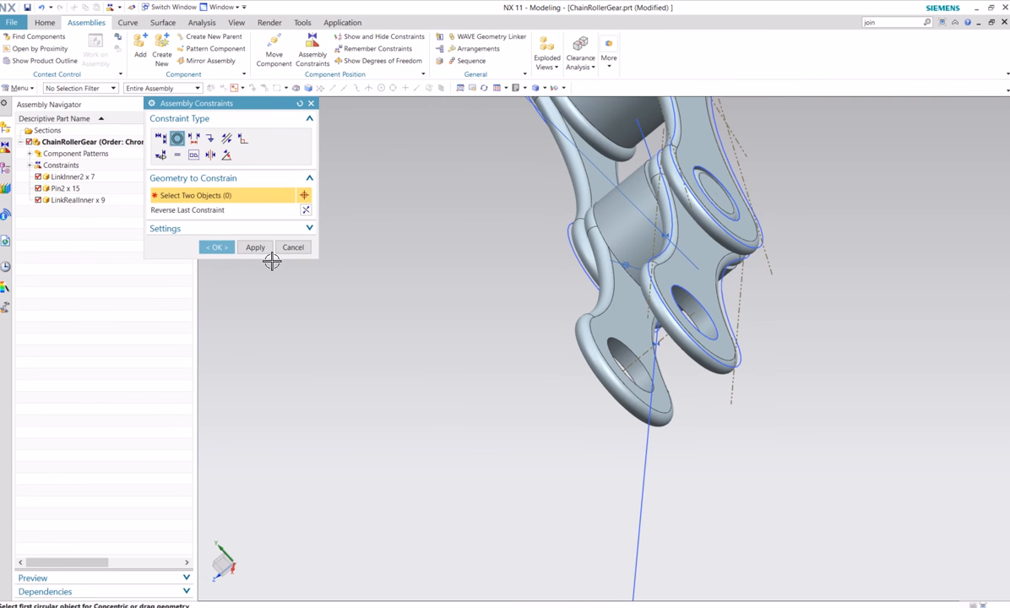
pyautogui.click(217, 248)
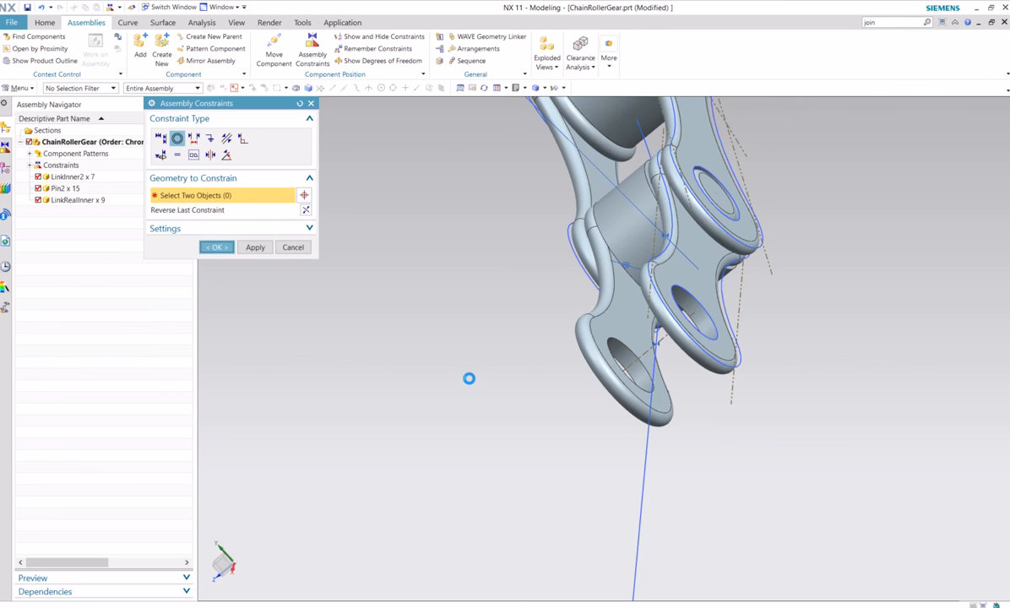
# Reorient the assembly to straight-on views and examine the full guide curve and the link attached at the lower chain end
pyautogui.moveTo(449, 365)
pyautogui.mouseDown(button='middle')
pyautogui.moveTo(413, 367)
pyautogui.moveTo(435, 354)
pyautogui.mouseUp(button='middle')
pyautogui.scroll(-5, 435, 353)
pyautogui.moveTo(388, 389); pyautogui.dragTo(539, 353, button='middle')
pyautogui.scroll(4, 438, 397)
pyautogui.moveTo(438, 397); pyautogui.dragTo(457, 376, button='middle')
pyautogui.scroll(2, 471, 387)
pyautogui.click(549, 89)
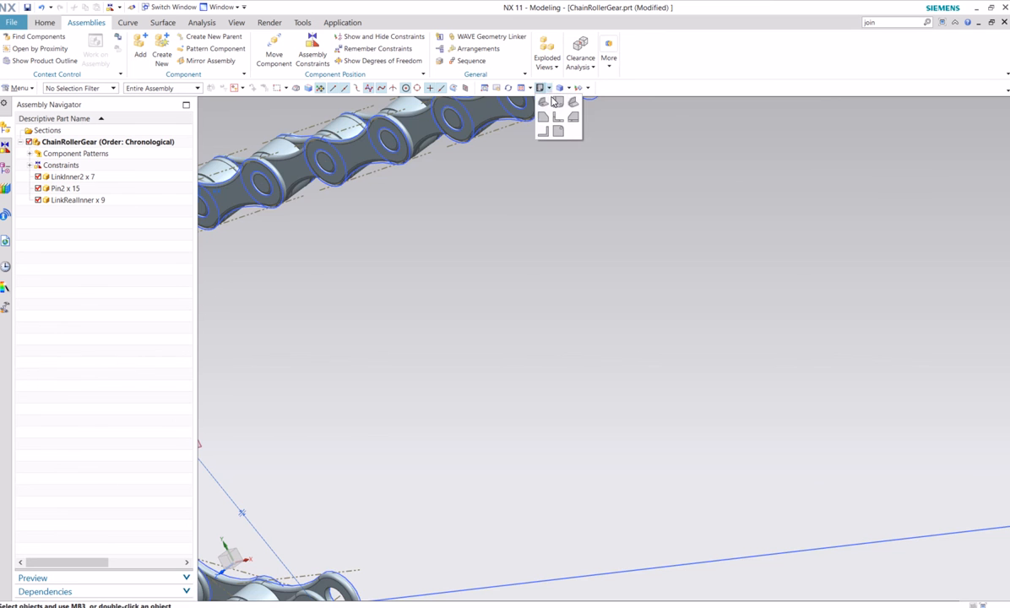
pyautogui.click(557, 102)
pyautogui.moveTo(365, 343); pyautogui.dragTo(467, 378, button='middle')
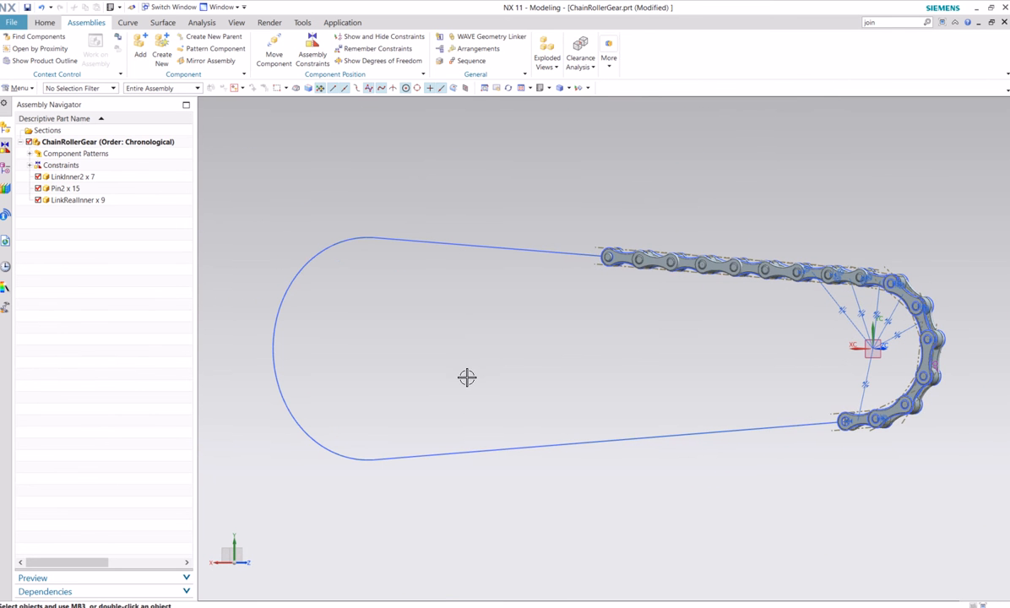
pyautogui.click(551, 91)
pyautogui.click(558, 102)
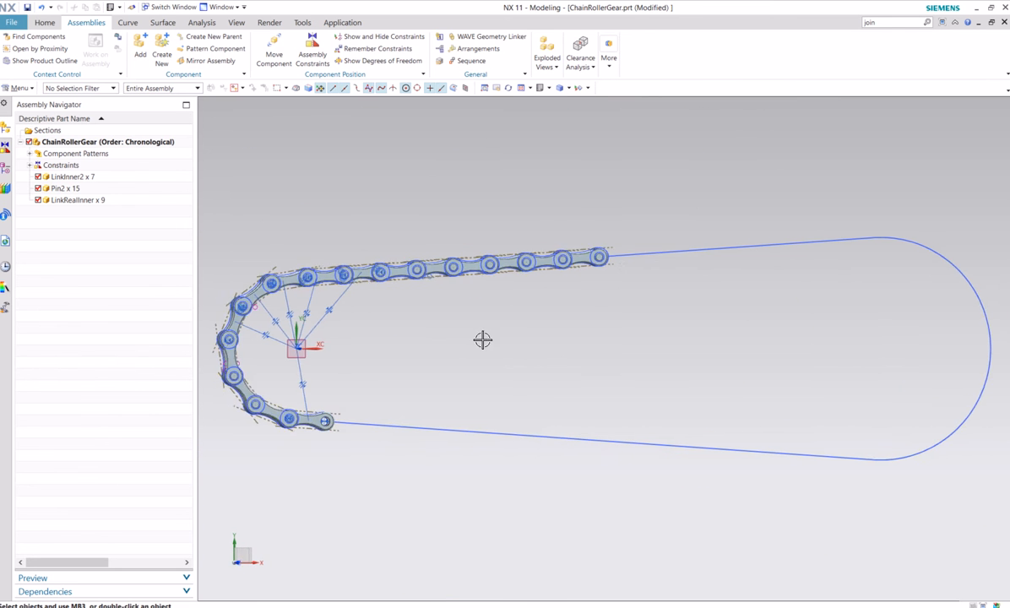
pyautogui.keyDown('shift'); pyautogui.moveTo(386, 392); pyautogui.dragTo(483, 389, button='middle'); pyautogui.keyUp('shift')
pyautogui.scroll(4, 414, 422)
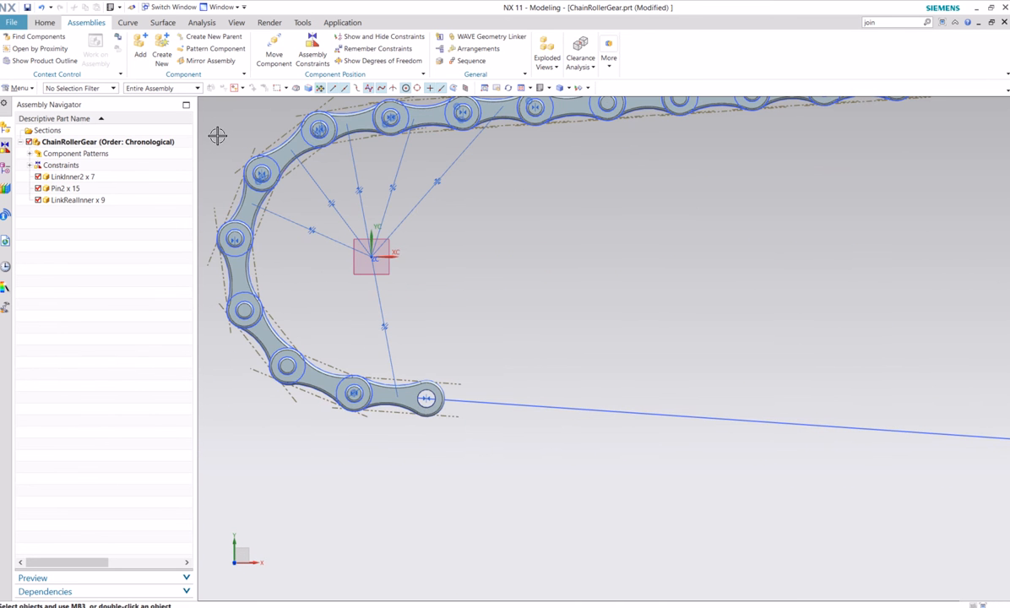
pyautogui.moveTo(441, 211); pyautogui.dragTo(438, 235, button='middle')
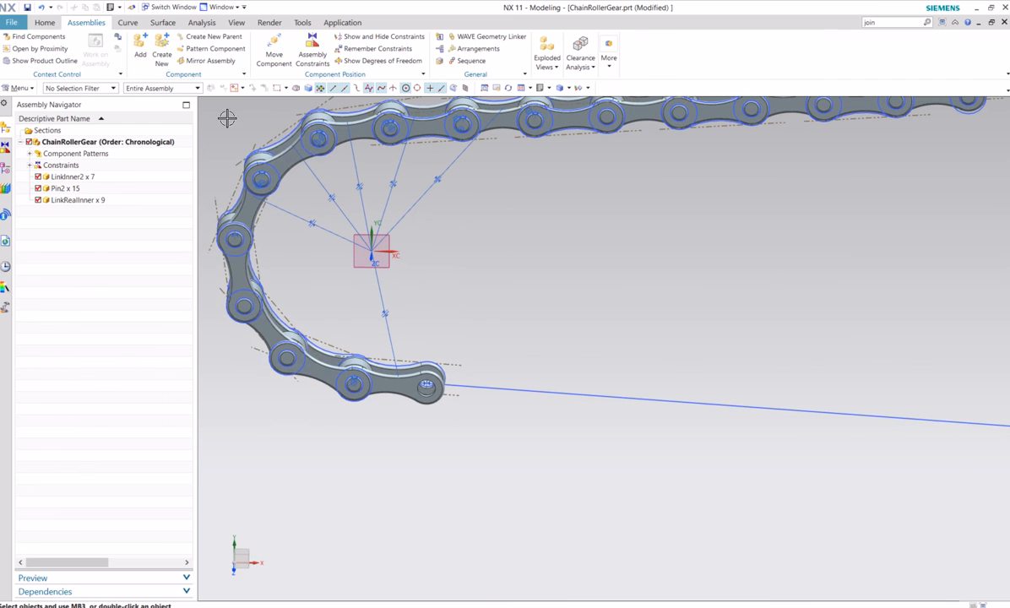
# Add a LinkInner2 component from the Chain folder using By Constraints positioning
pyautogui.click(141, 54)
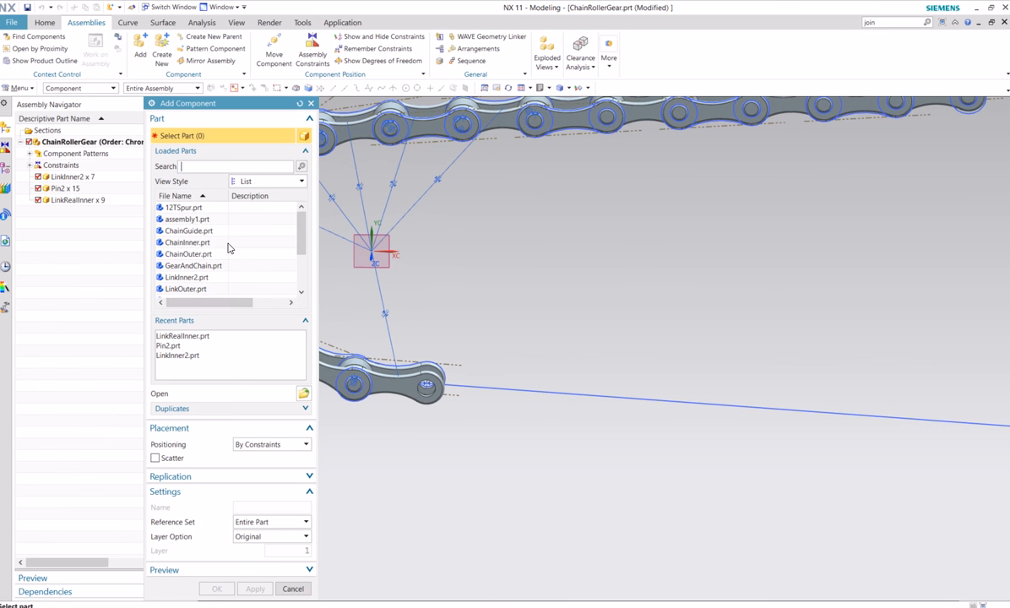
pyautogui.click(304, 390)
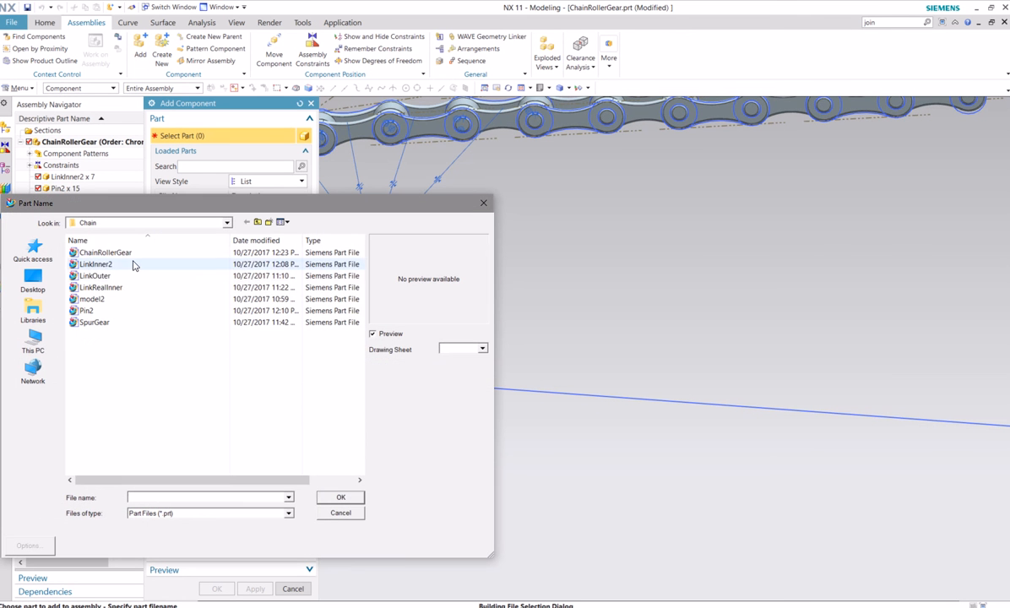
pyautogui.click(97, 263)
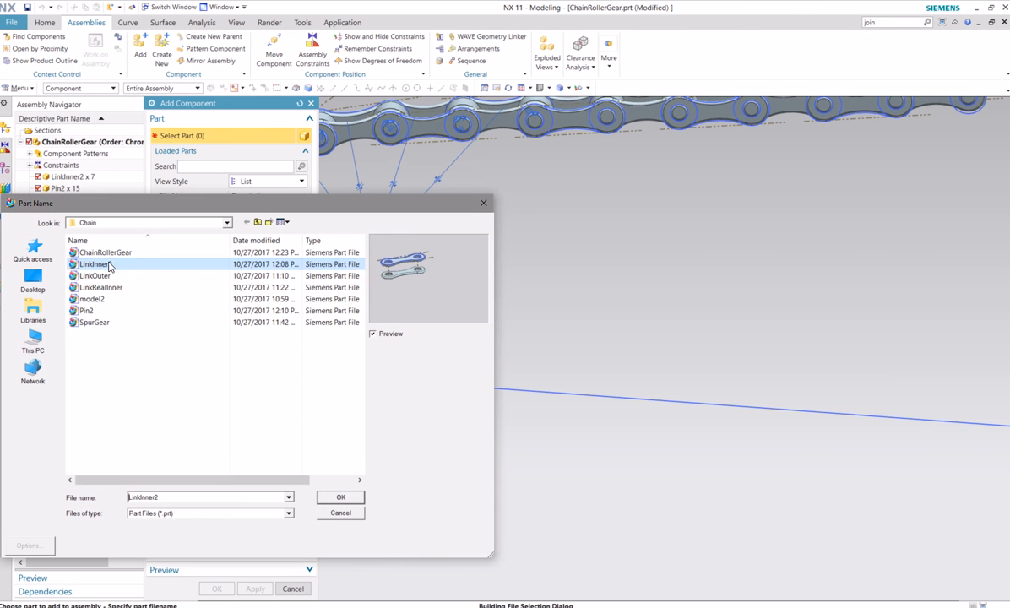
pyautogui.click(335, 496)
pyautogui.click(216, 589)
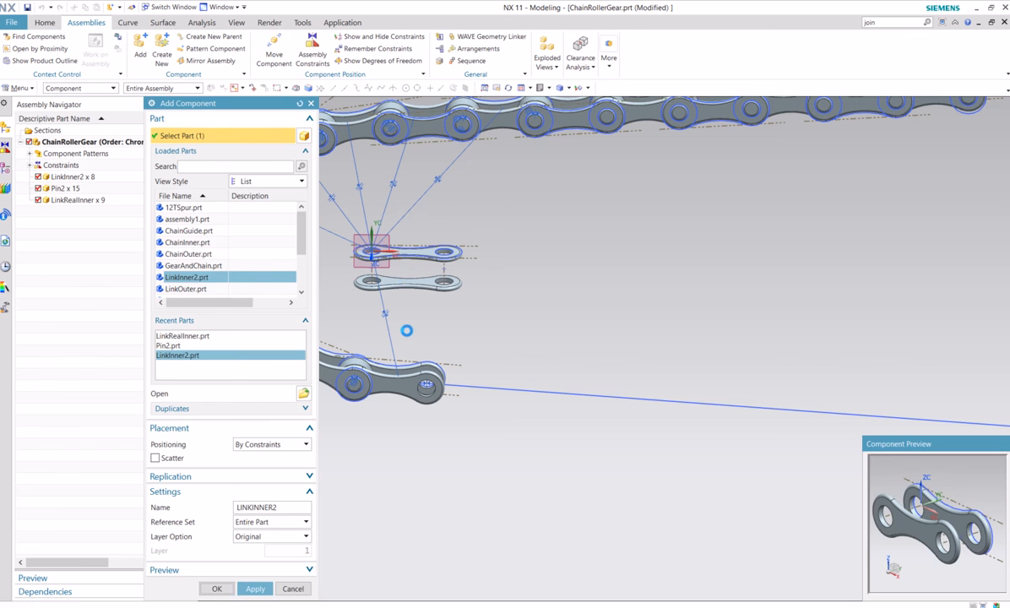
# Apply a Parallel constraint between the arc-centre datum plane and the new LinkInner2's flat face, and accept the component's placement
pyautogui.click(313, 57)
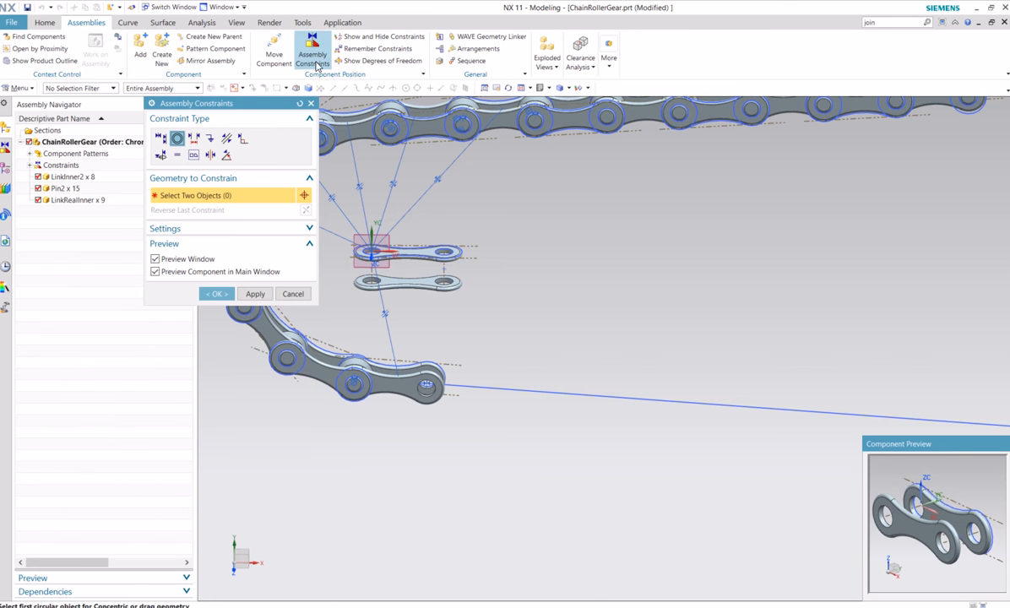
pyautogui.click(227, 139)
pyautogui.scroll(2, 389, 243)
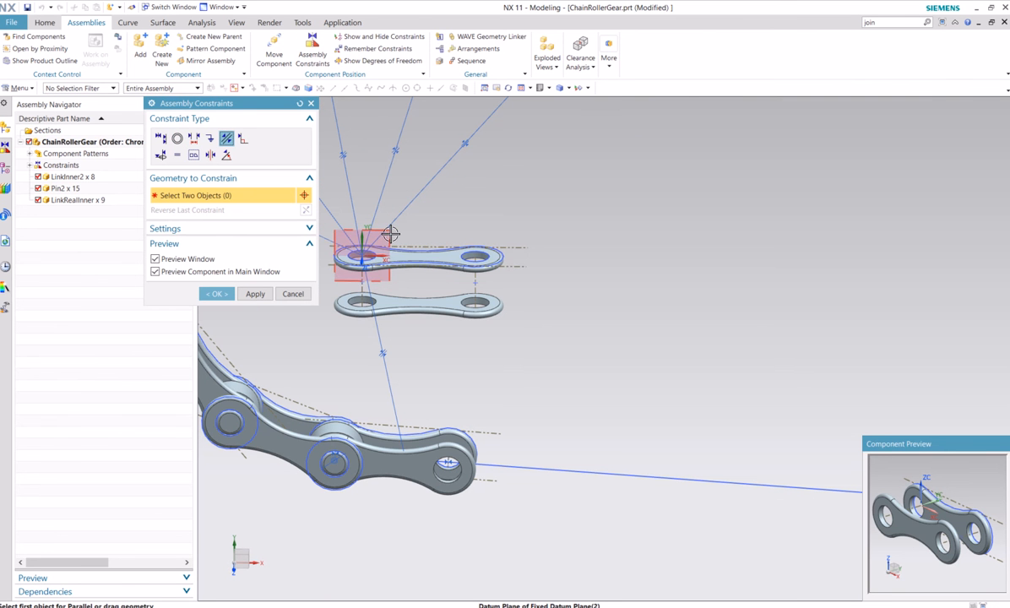
pyautogui.click(390, 234)
pyautogui.click(429, 256)
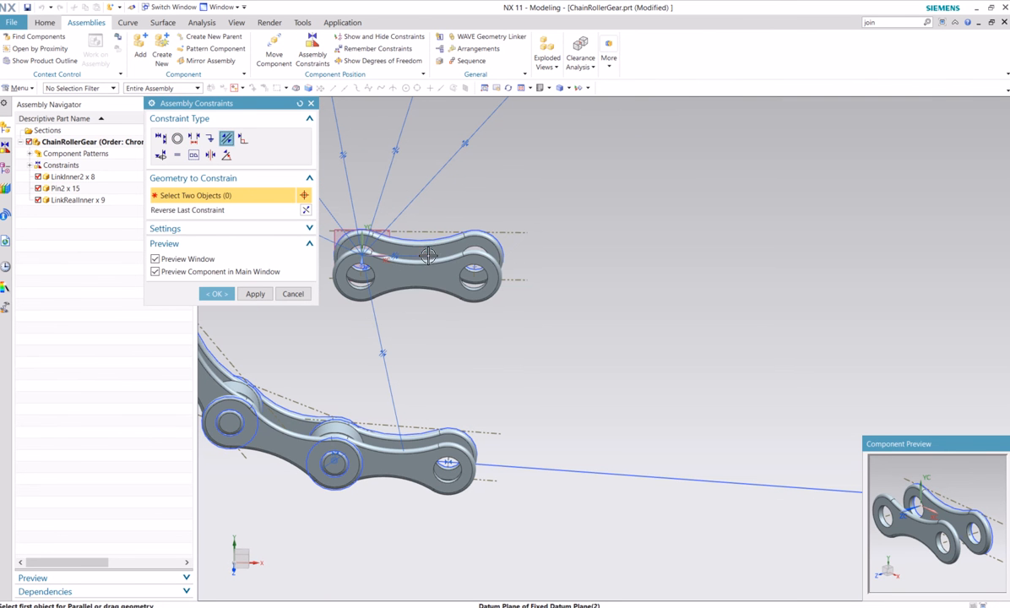
pyautogui.click(219, 294)
# Move the new LinkInner2 beyond the lower chain end, to about X 1.31, Y -0.65
pyautogui.click(424, 274)
pyautogui.rightClick(427, 283)
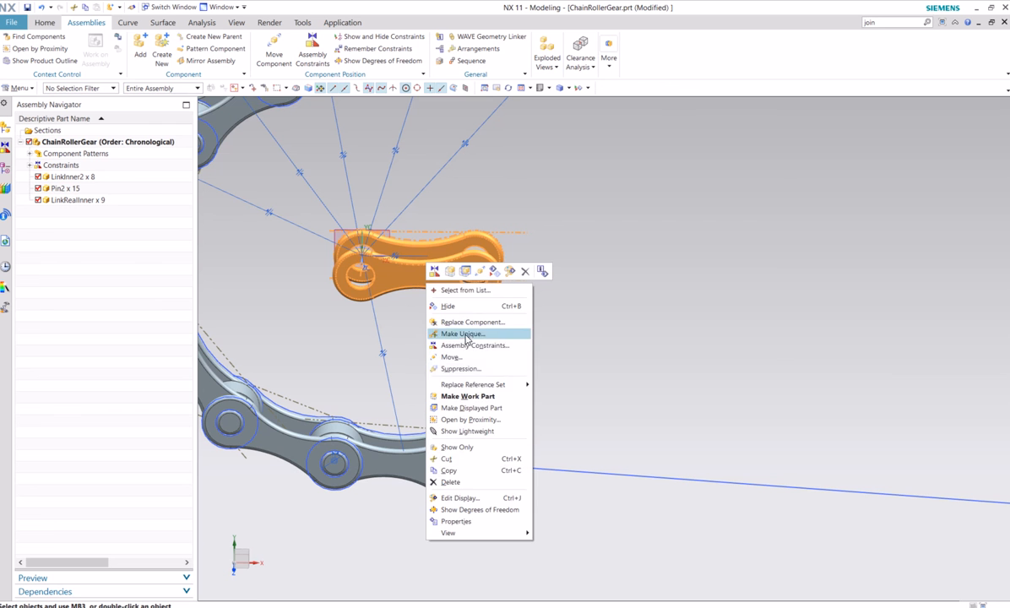
pyautogui.click(451, 357)
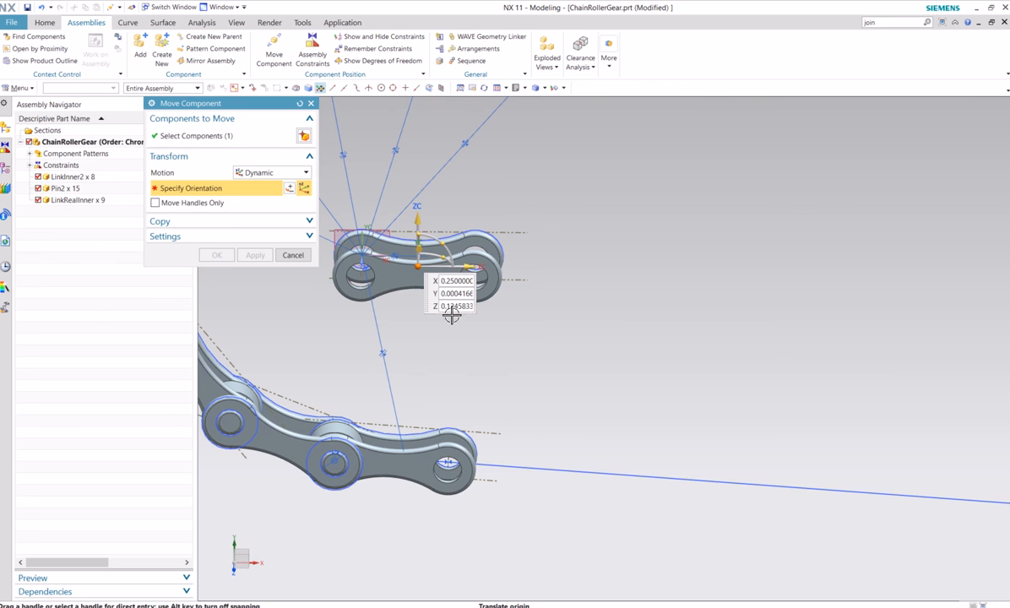
pyautogui.moveTo(471, 264); pyautogui.dragTo(658, 222)
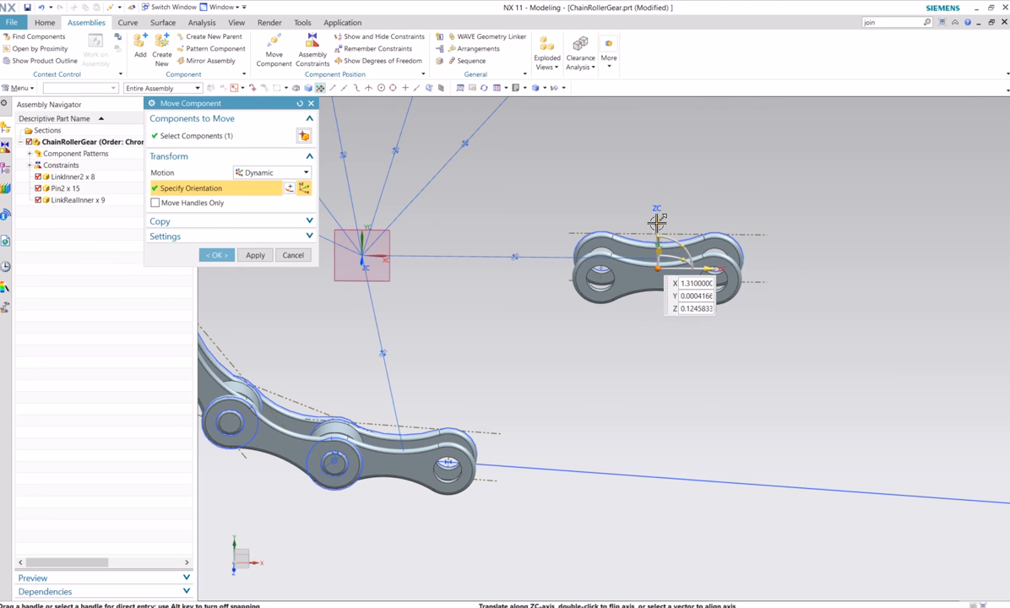
pyautogui.moveTo(655, 268); pyautogui.dragTo(657, 405)
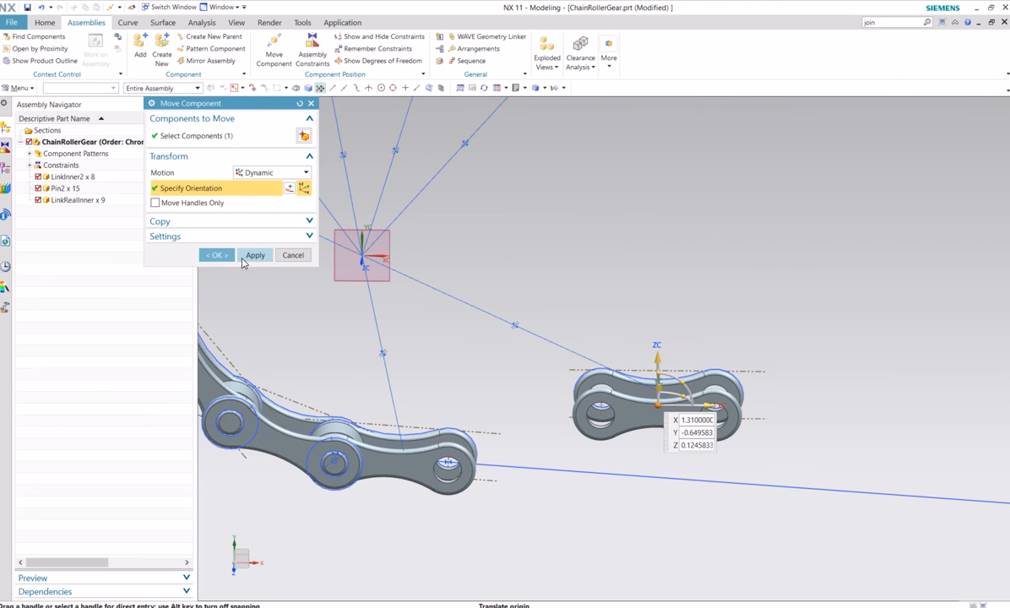
pyautogui.click(217, 255)
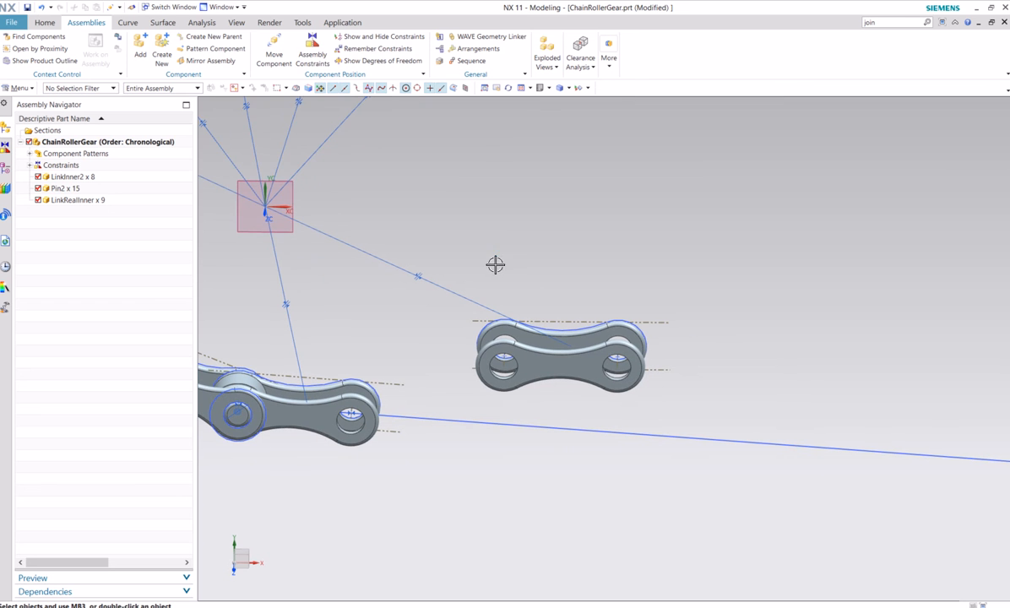
# Add Touch constraints placing both hole-centre points of the new LinkInner2 on the lower guide curve
pyautogui.click(325, 43)
pyautogui.click(161, 138)
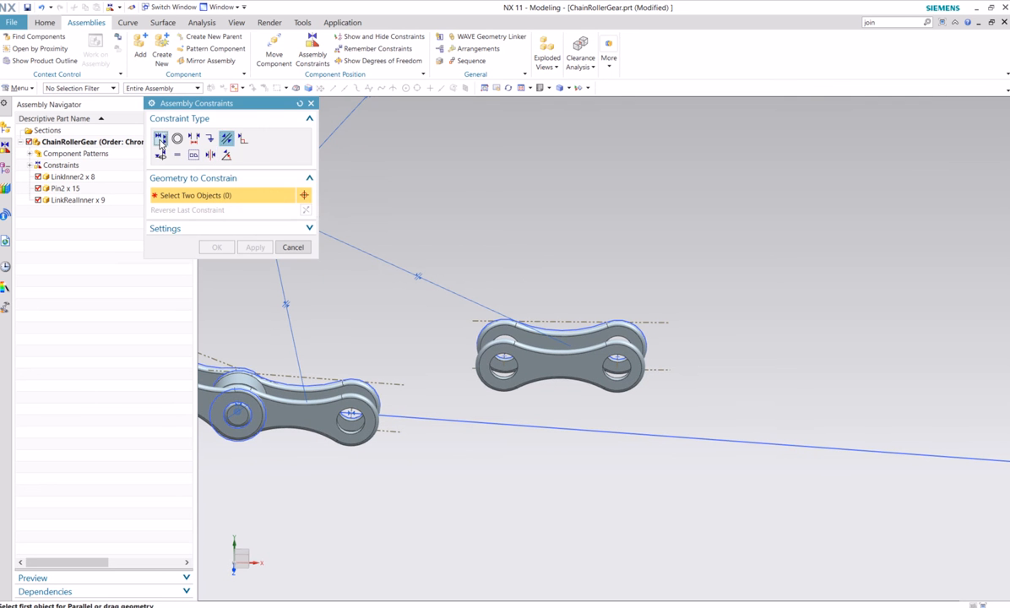
pyautogui.scroll(2, 452, 347)
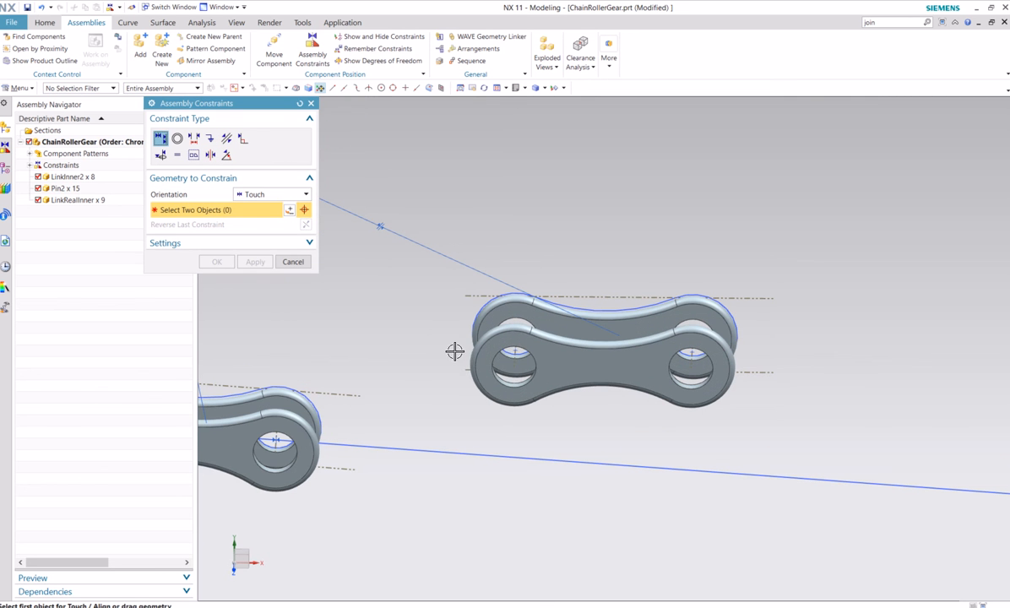
pyautogui.click(516, 348)
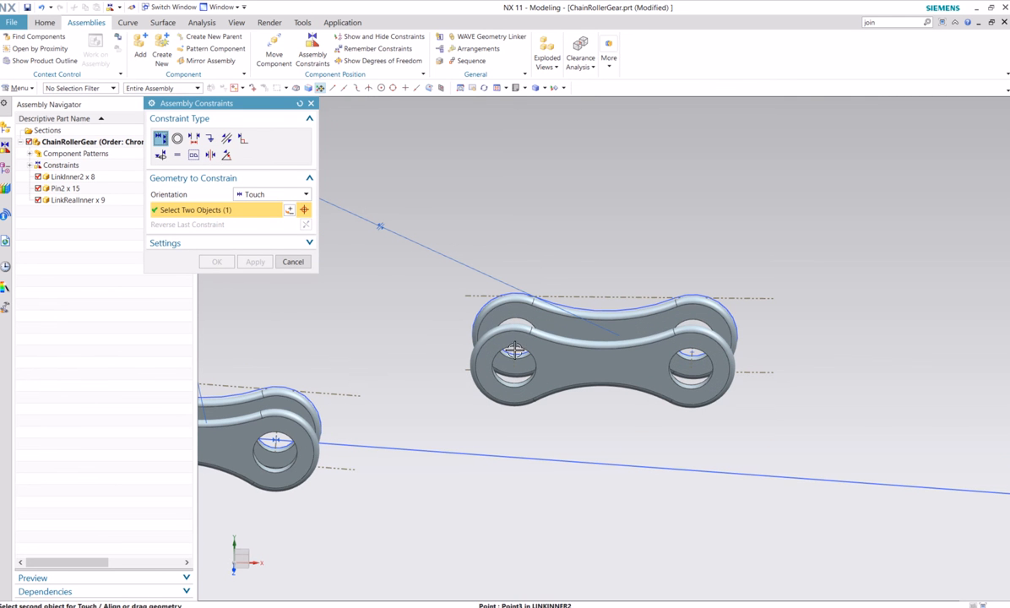
pyautogui.click(490, 448)
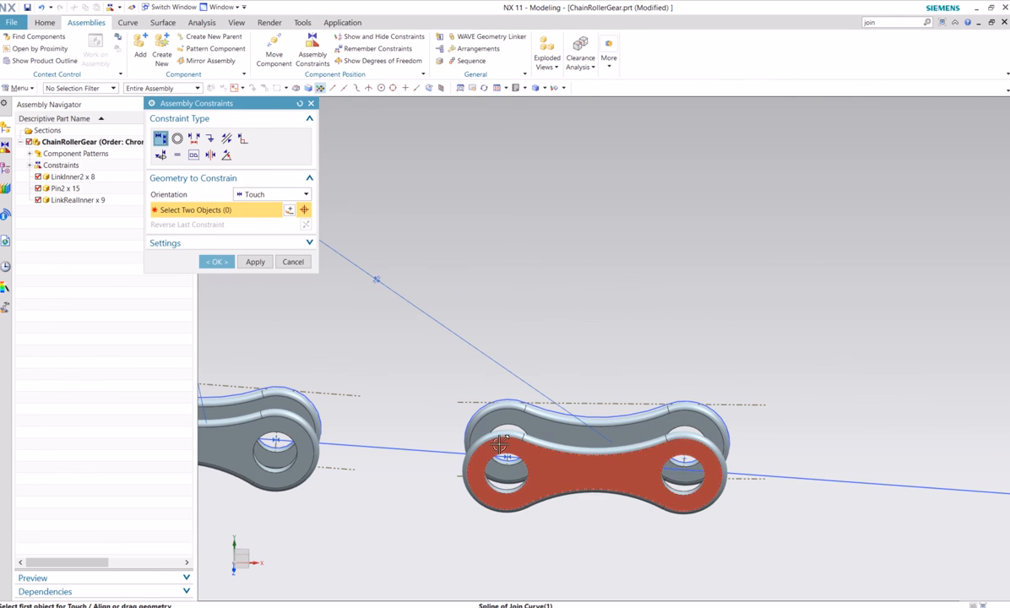
pyautogui.click(680, 466)
pyautogui.click(752, 476)
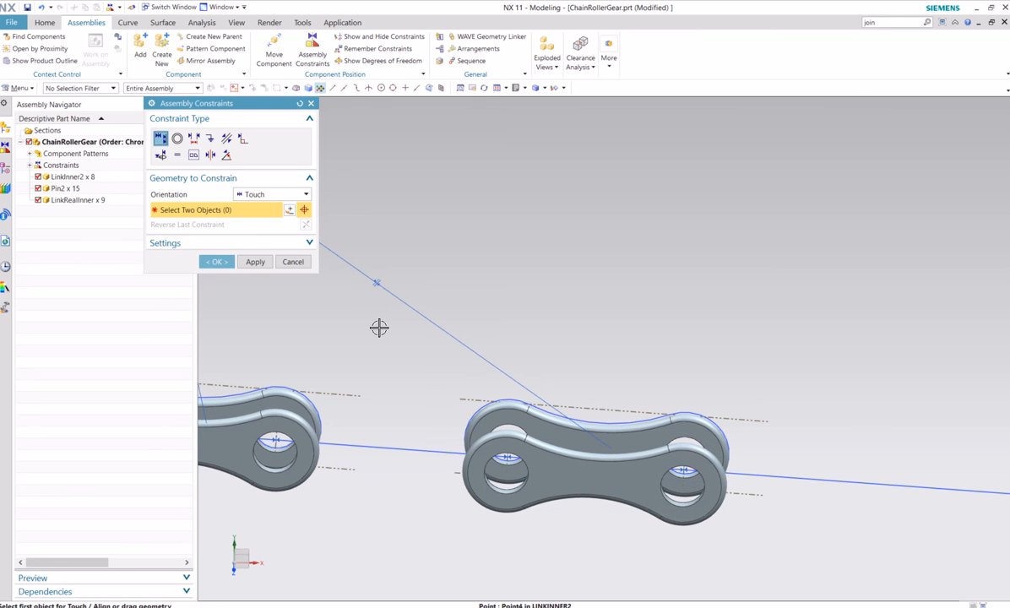
# Try to add a Concentric constraint between the end LinkRealInner's free hole edge and the new LinkInner2's nearest hole edge
pyautogui.click(177, 138)
pyautogui.moveTo(473, 379); pyautogui.dragTo(420, 400, button='middle')
pyautogui.click(382, 403)
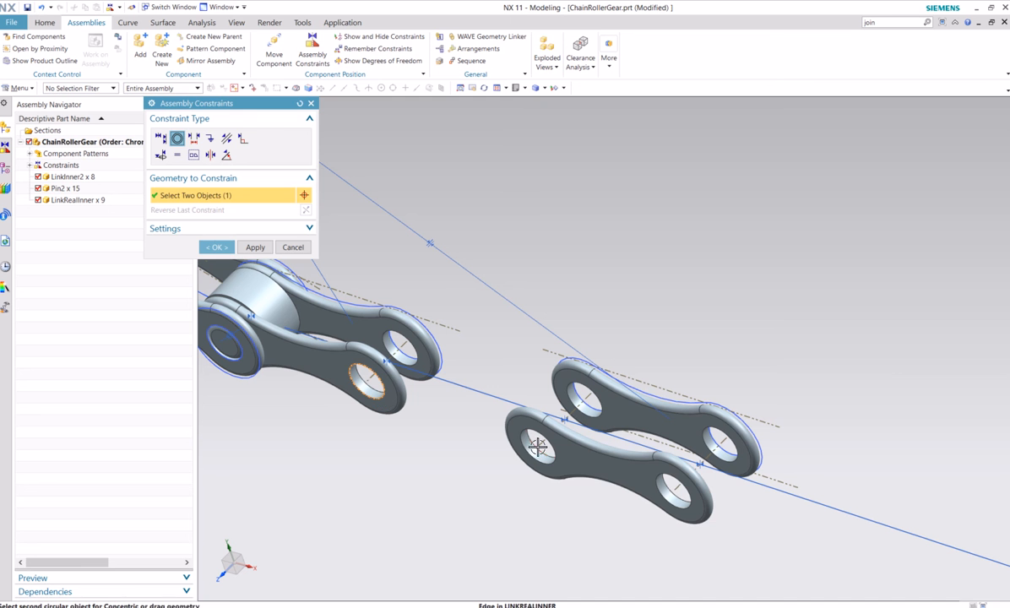
pyautogui.click(538, 447)
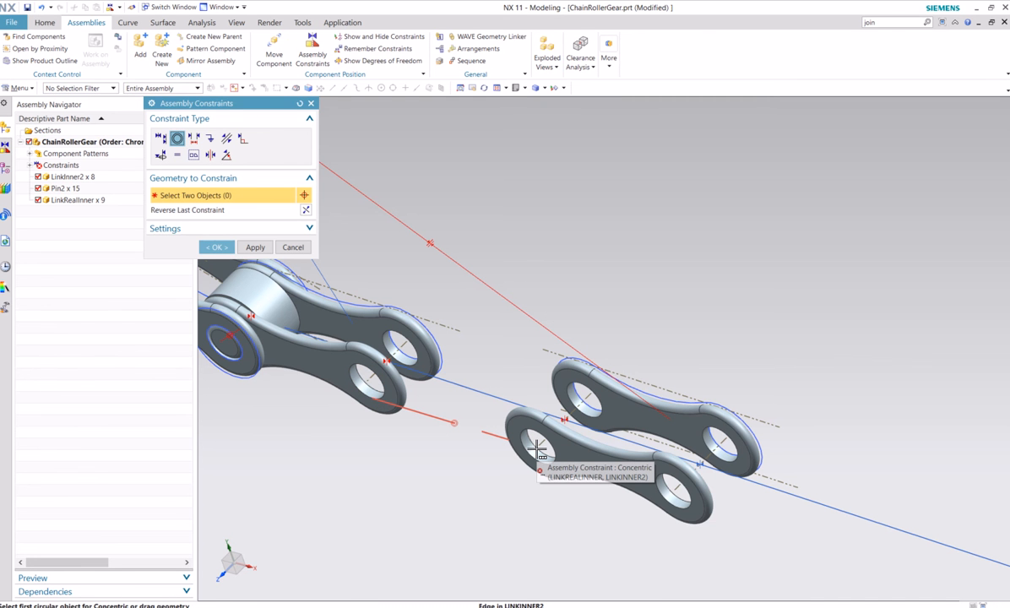
pyautogui.scroll(-3, 534, 446)
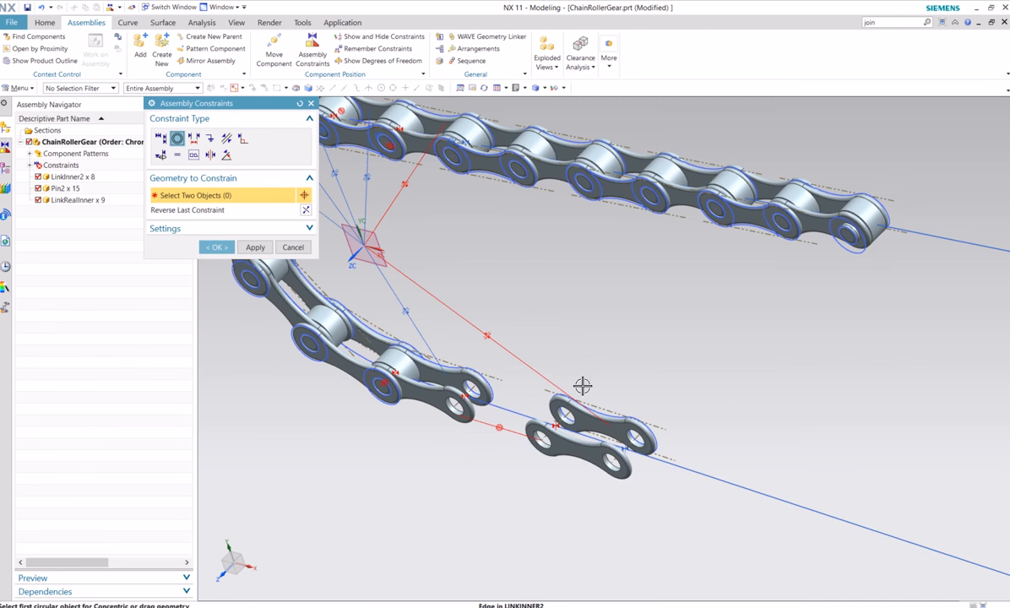
pyautogui.moveTo(582, 385); pyautogui.dragTo(524, 388, button='middle')
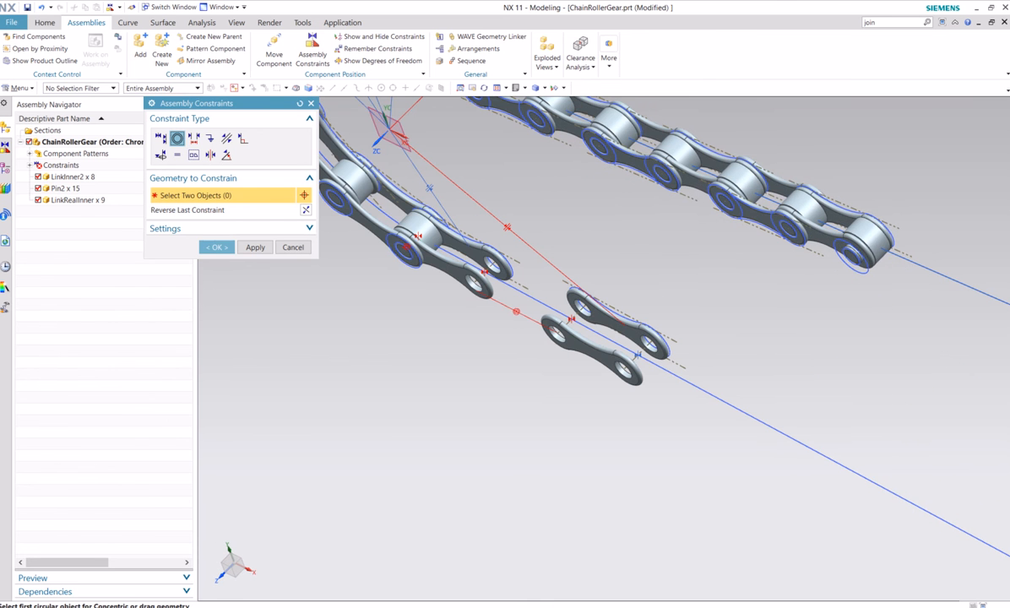
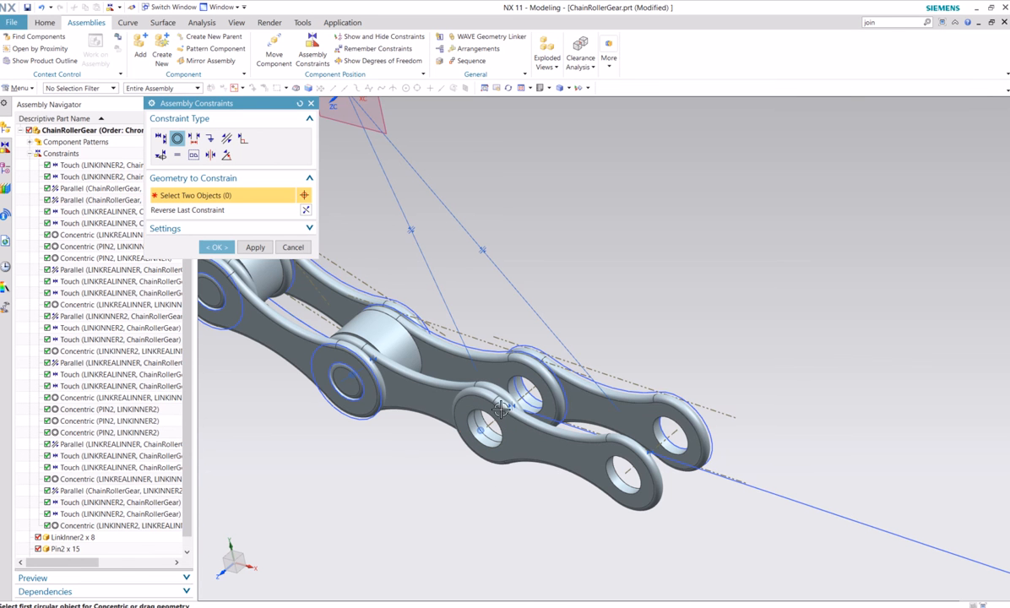
# Add a Pin2 component positioned by constraints and make its end edge concentric with the open joint hole between the last two lower links
pyautogui.press('Escape')
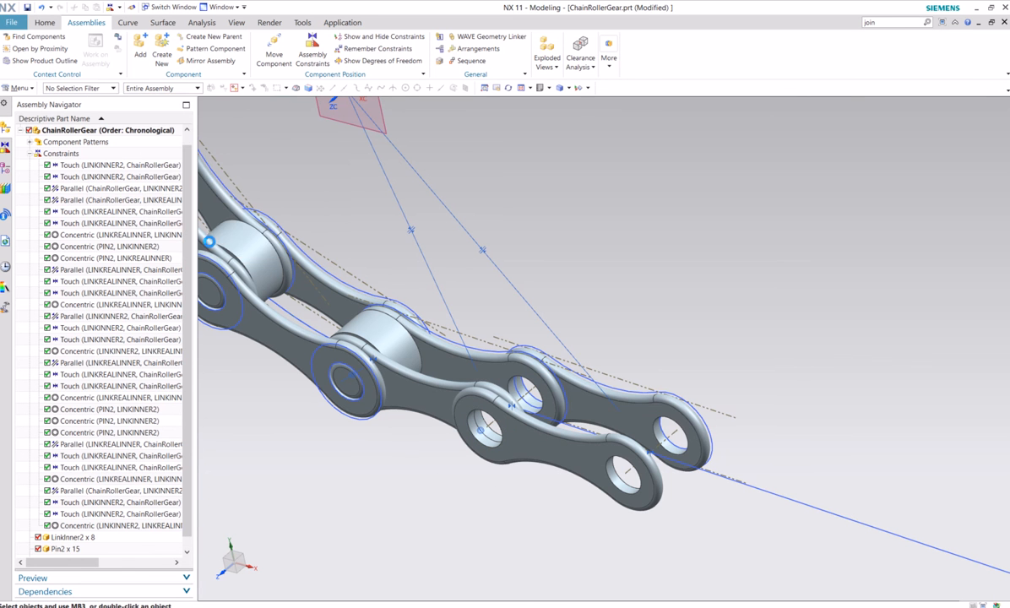
pyautogui.scroll(-1, 439, 340)
pyautogui.moveTo(576, 269); pyautogui.dragTo(628, 240, button='middle')
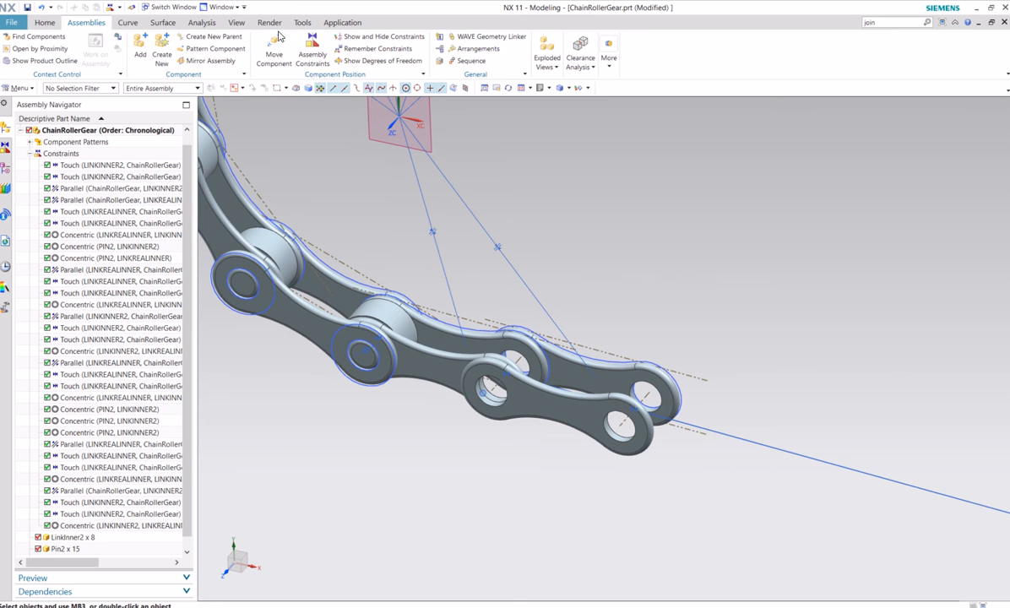
pyautogui.click(142, 49)
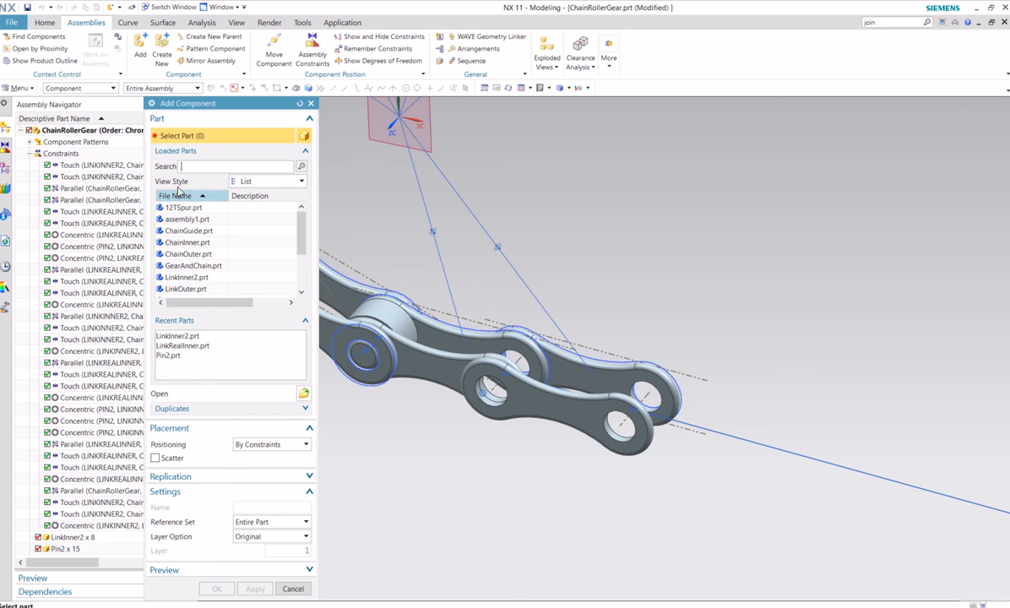
pyautogui.click(309, 394)
pyautogui.click(87, 311)
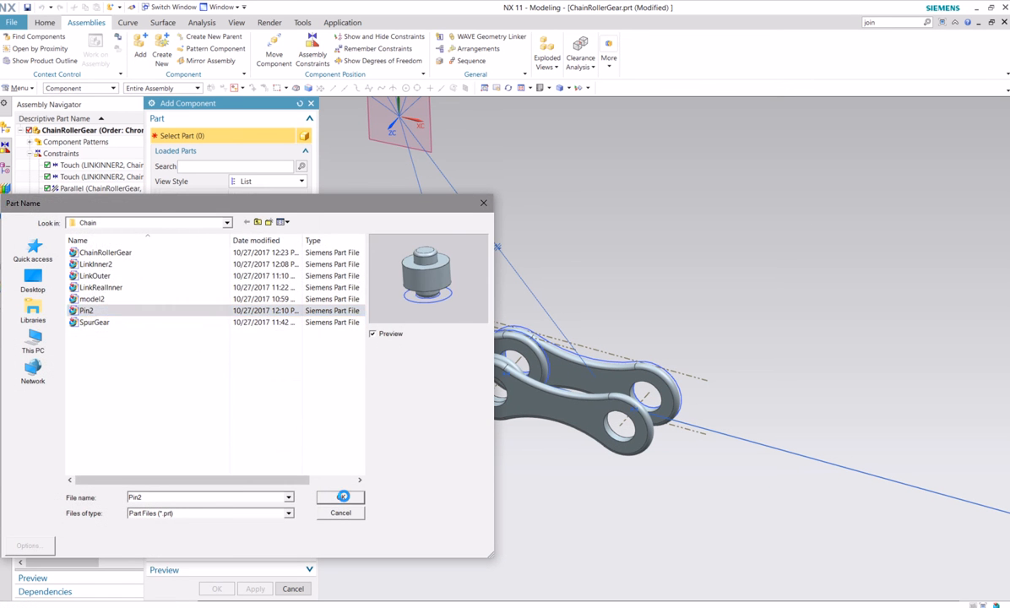
pyautogui.click(342, 497)
pyautogui.click(216, 589)
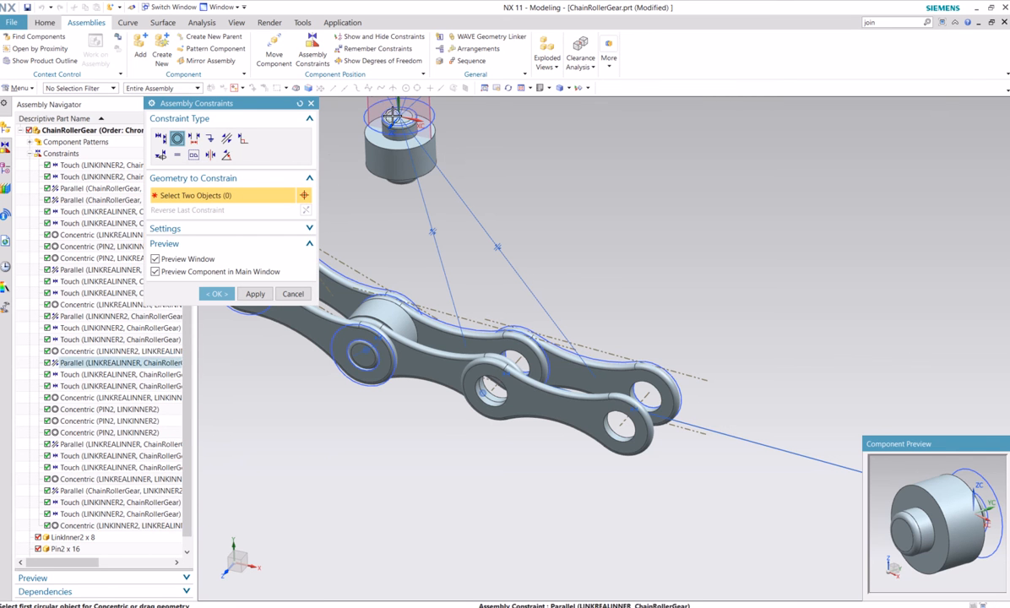
pyautogui.click(363, 113)
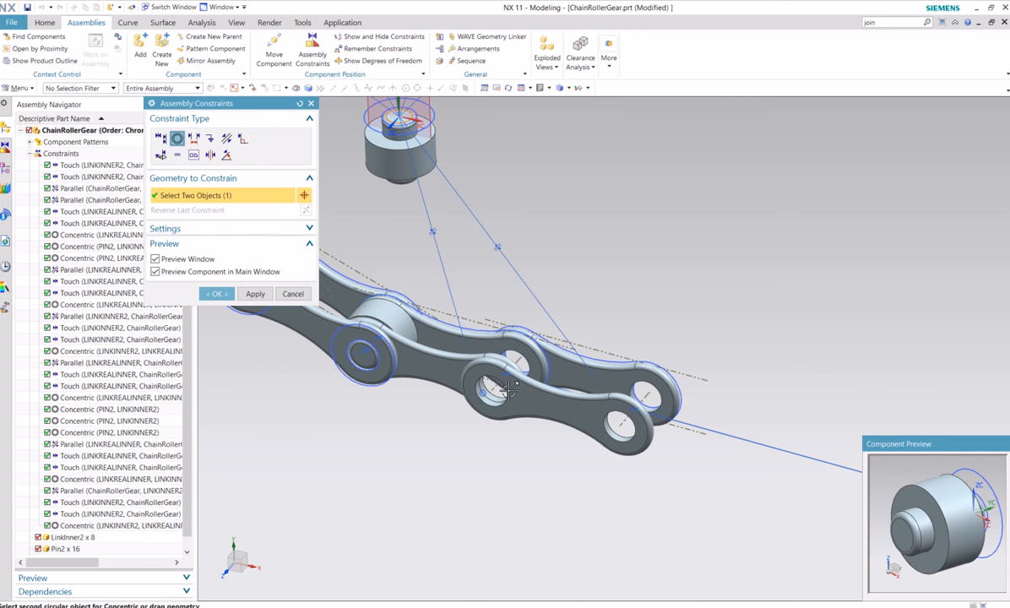
pyautogui.click(477, 388)
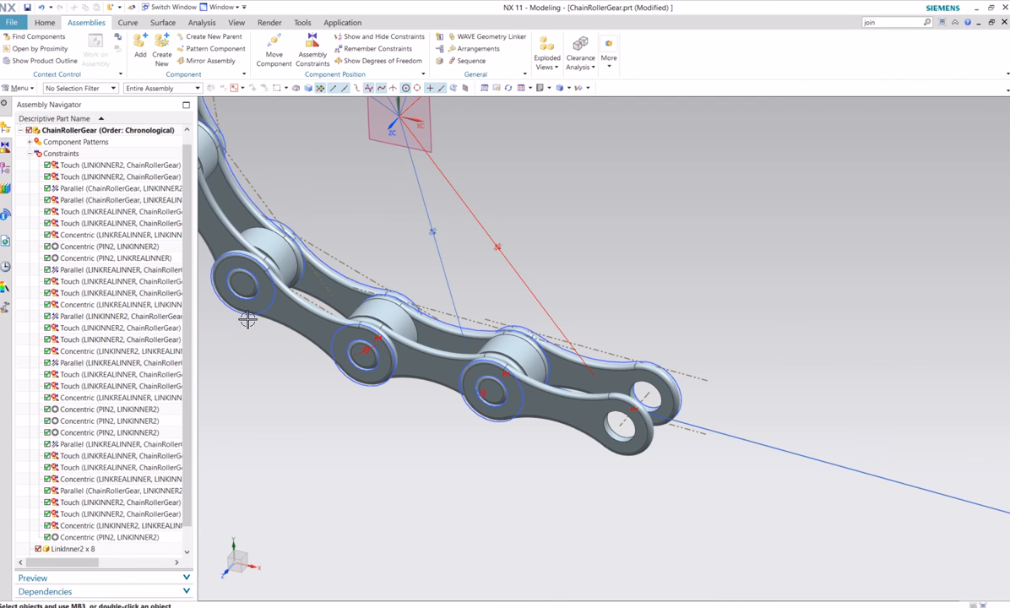
# Create a linear component pattern of the last two lower links and their two pins along the lower guide line, count 4, pitch 1 in, and save
pyautogui.moveTo(380, 436)
pyautogui.mouseDown(button='middle')
pyautogui.moveTo(407, 420)
pyautogui.moveTo(399, 415)
pyautogui.moveTo(390, 435)
pyautogui.mouseUp(button='middle')
pyautogui.scroll(-3, 389, 428)
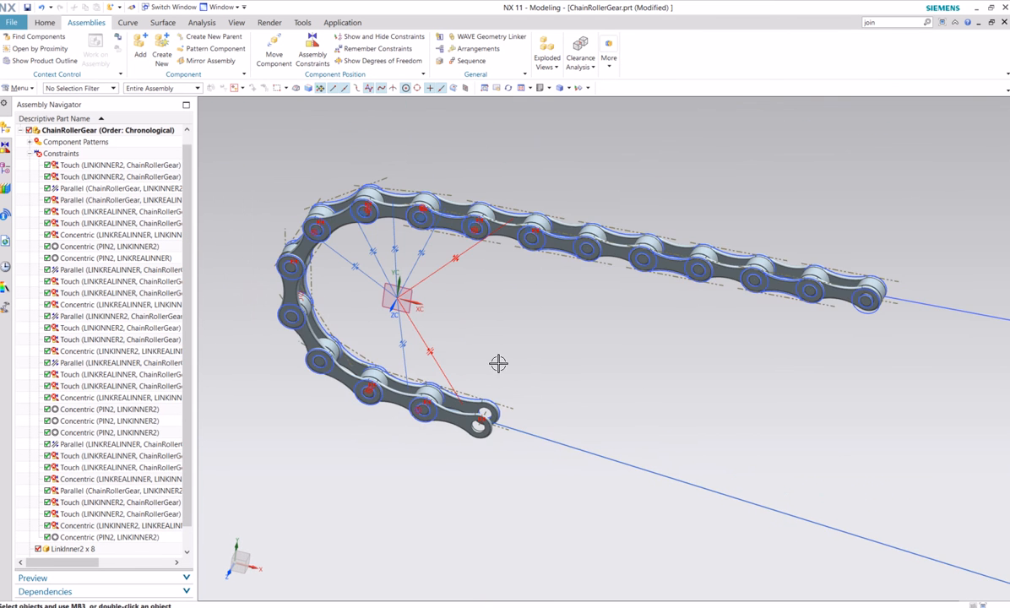
pyautogui.moveTo(527, 340); pyautogui.dragTo(524, 313, button='middle')
pyautogui.scroll(5, 540, 325)
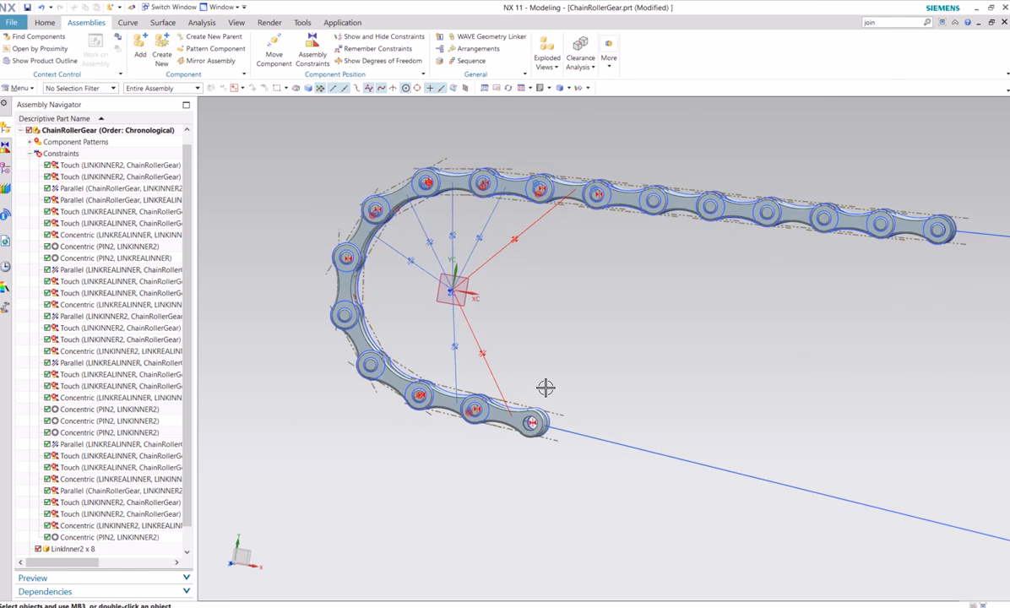
pyautogui.scroll(2, 541, 393)
pyautogui.moveTo(542, 377); pyautogui.dragTo(643, 379, button='middle')
pyautogui.scroll(-3, 639, 380)
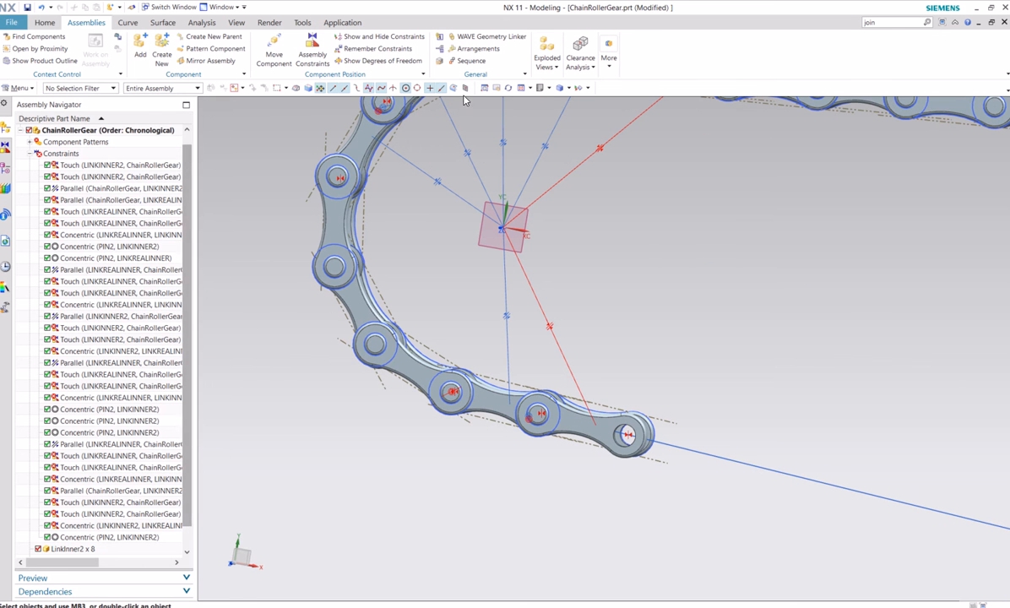
pyautogui.click(221, 53)
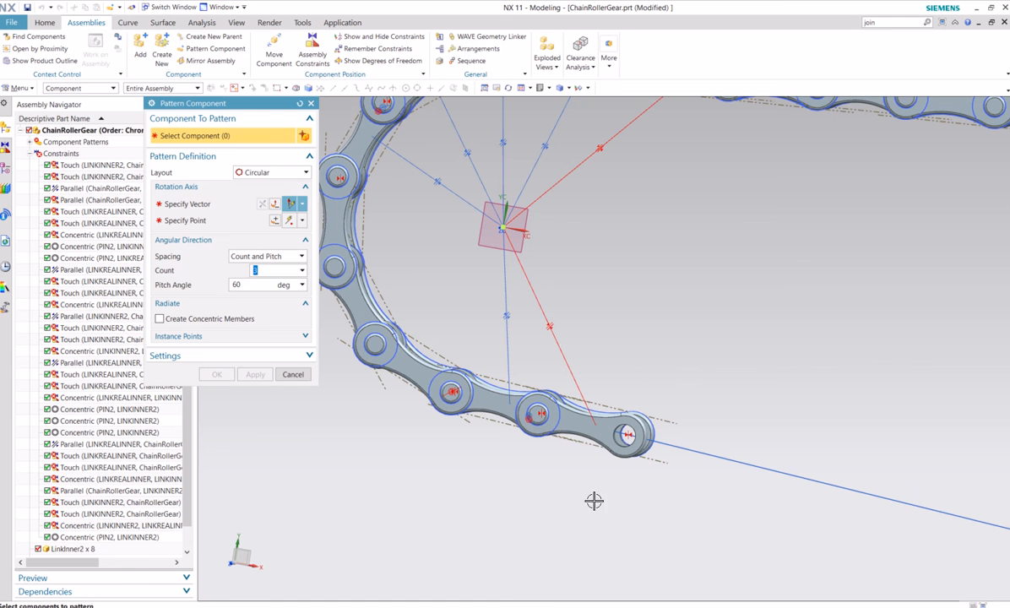
pyautogui.click(539, 415)
pyautogui.click(539, 417)
pyautogui.click(489, 407)
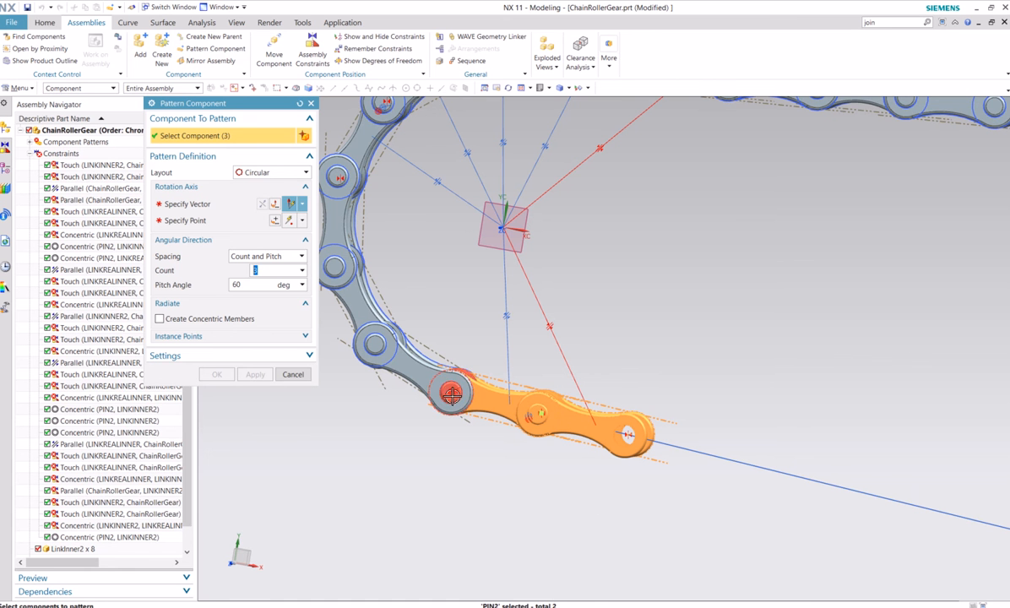
pyautogui.click(452, 394)
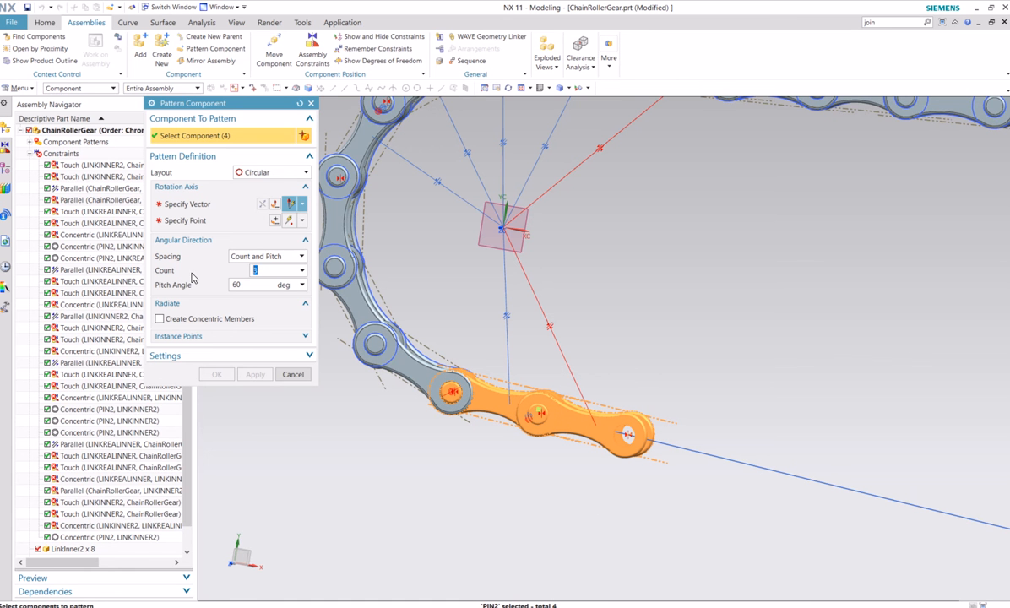
pyautogui.click(269, 172)
pyautogui.click(258, 181)
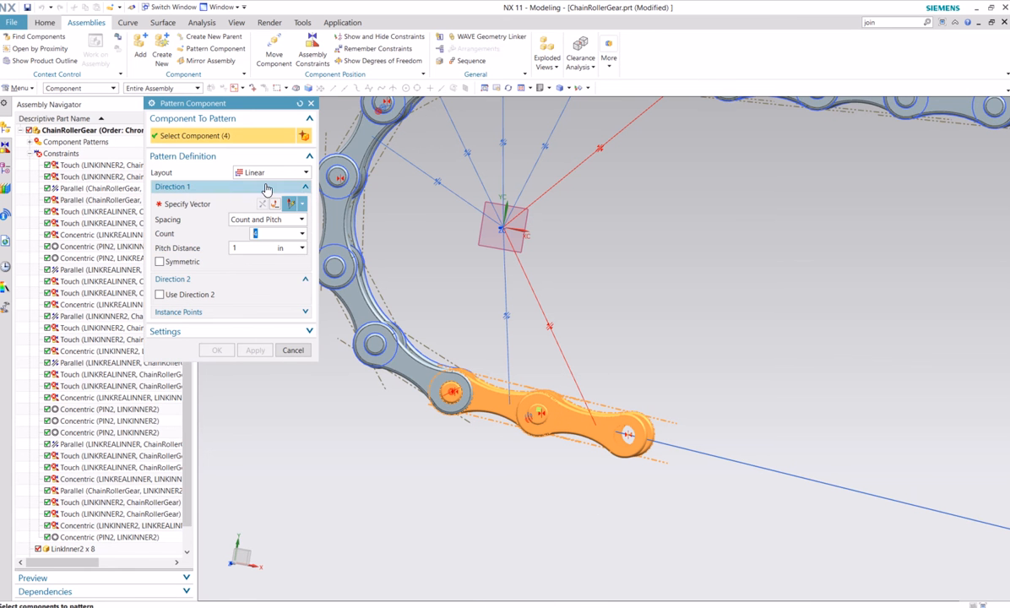
pyautogui.click(219, 203)
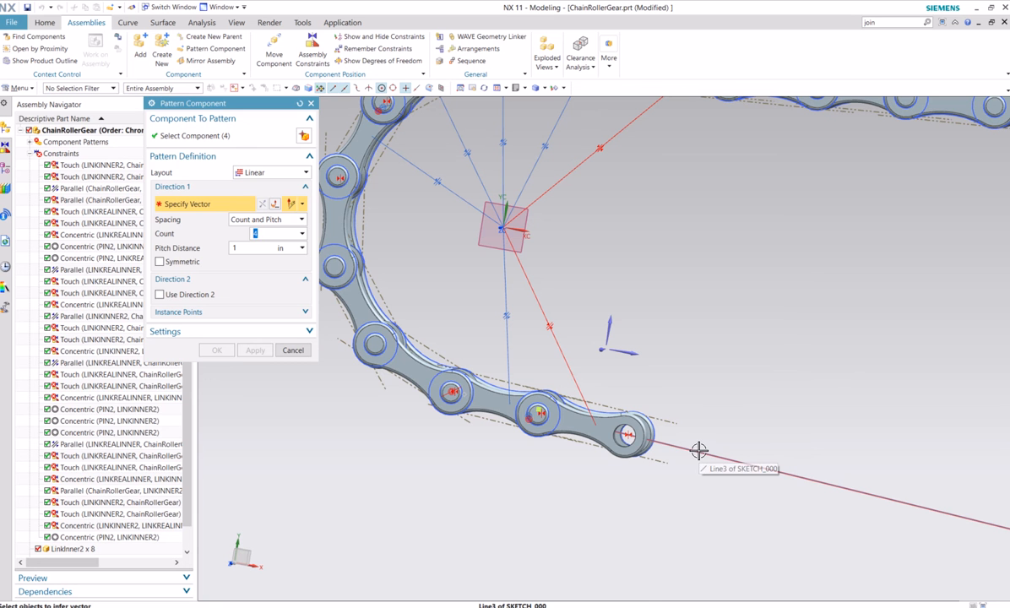
pyautogui.click(699, 450)
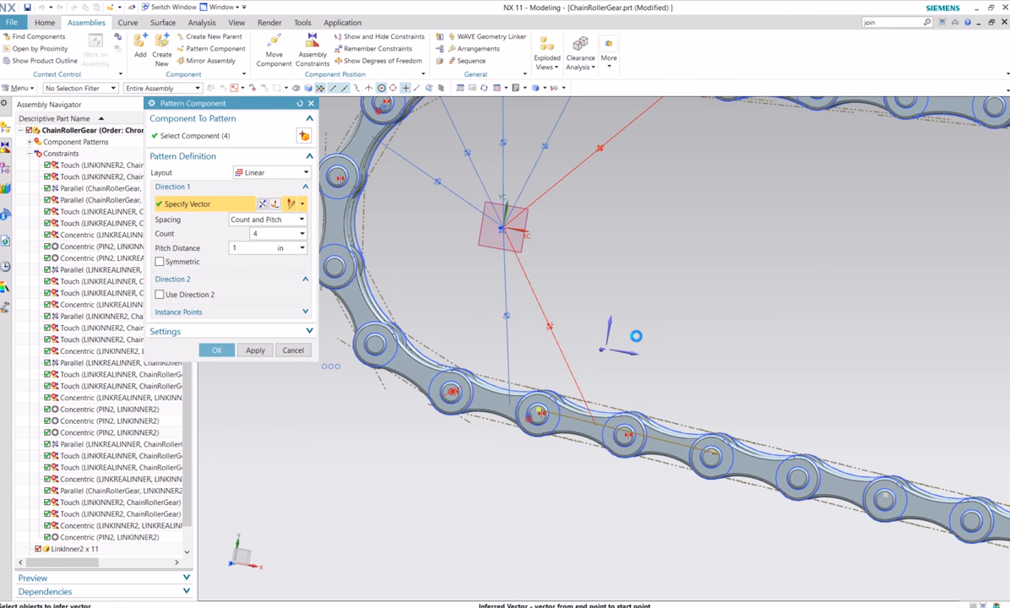
pyautogui.scroll(-5, 695, 306)
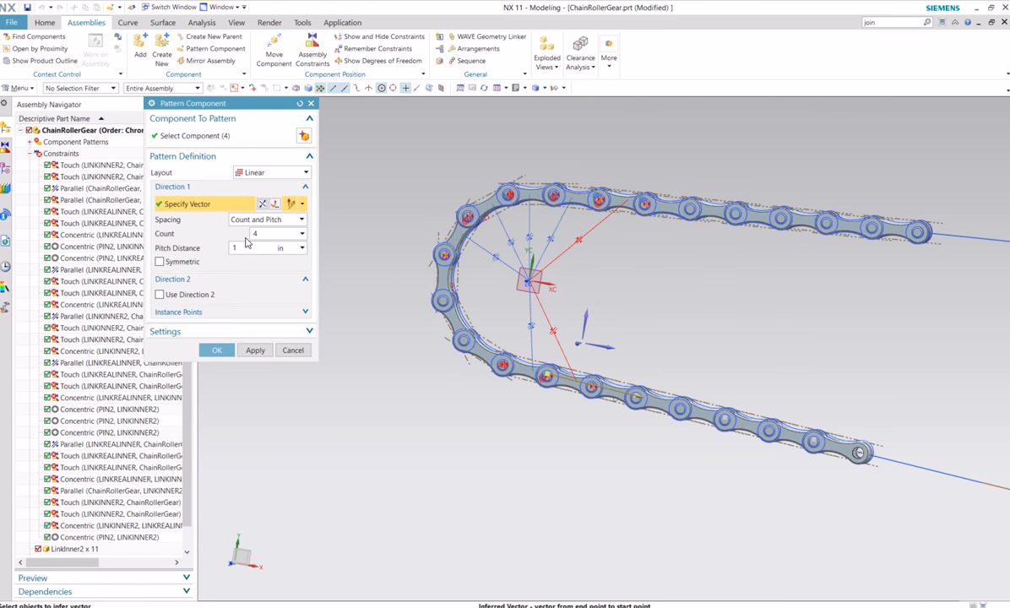
pyautogui.click(219, 351)
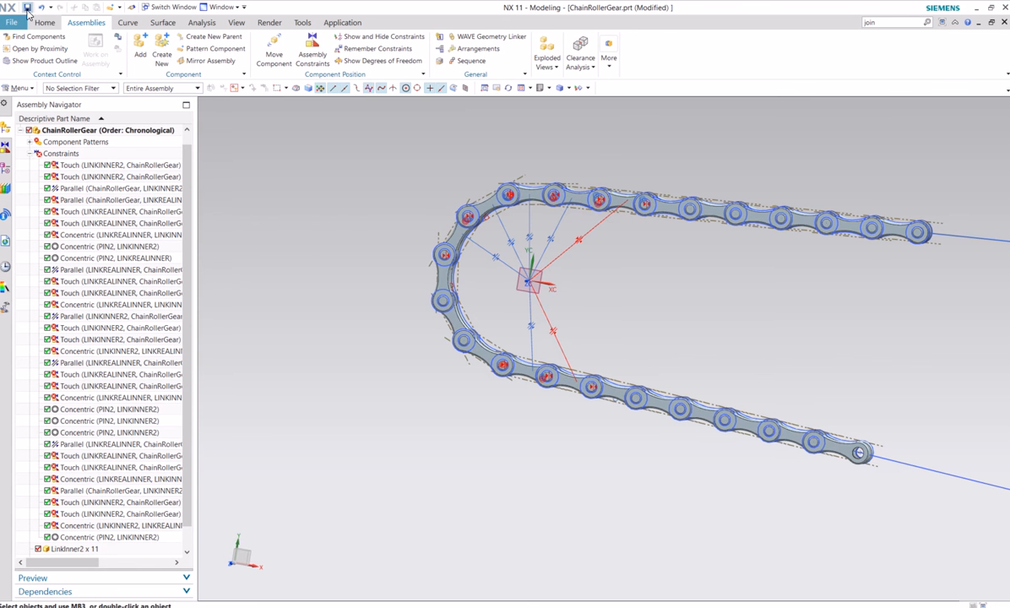
pyautogui.click(27, 7)
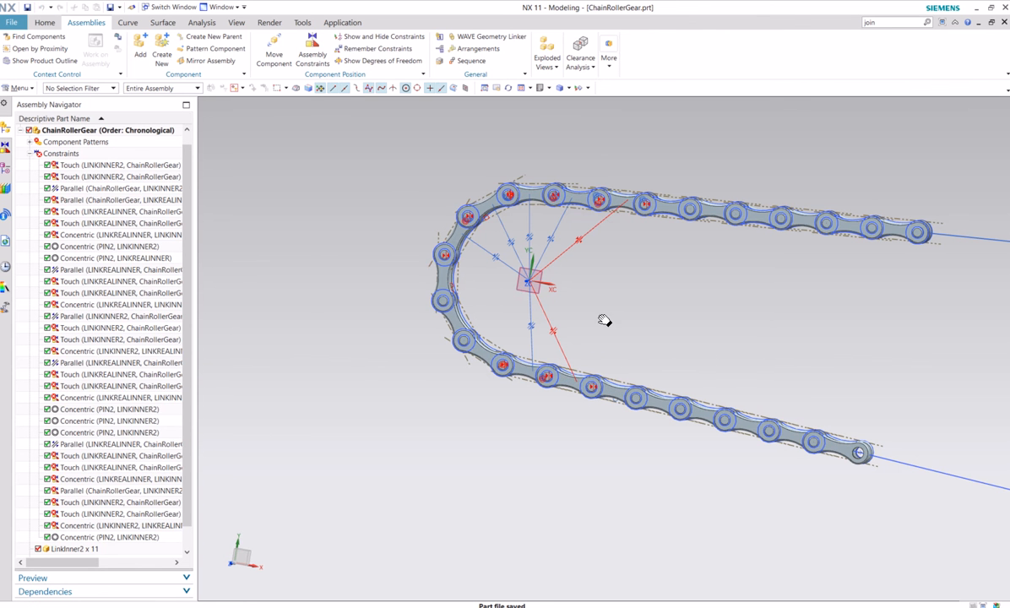
# Add the SpurGear part from the Chain folder as a component positioned by constraints
pyautogui.keyDown('shift'); pyautogui.moveTo(604, 321); pyautogui.dragTo(528, 336, button='middle'); pyautogui.keyUp('shift')
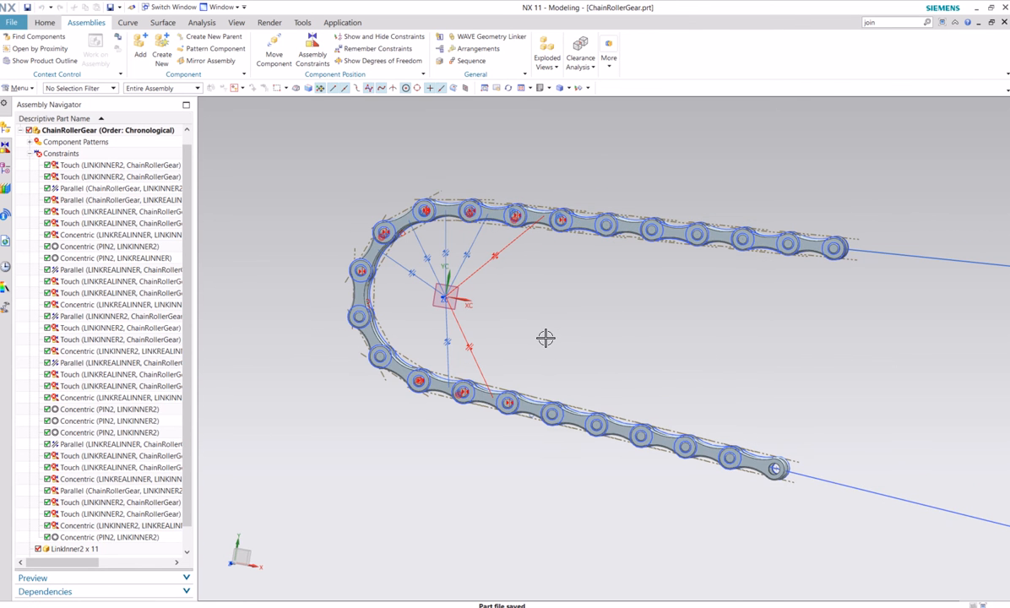
pyautogui.scroll(1, 545, 338)
pyautogui.click(135, 56)
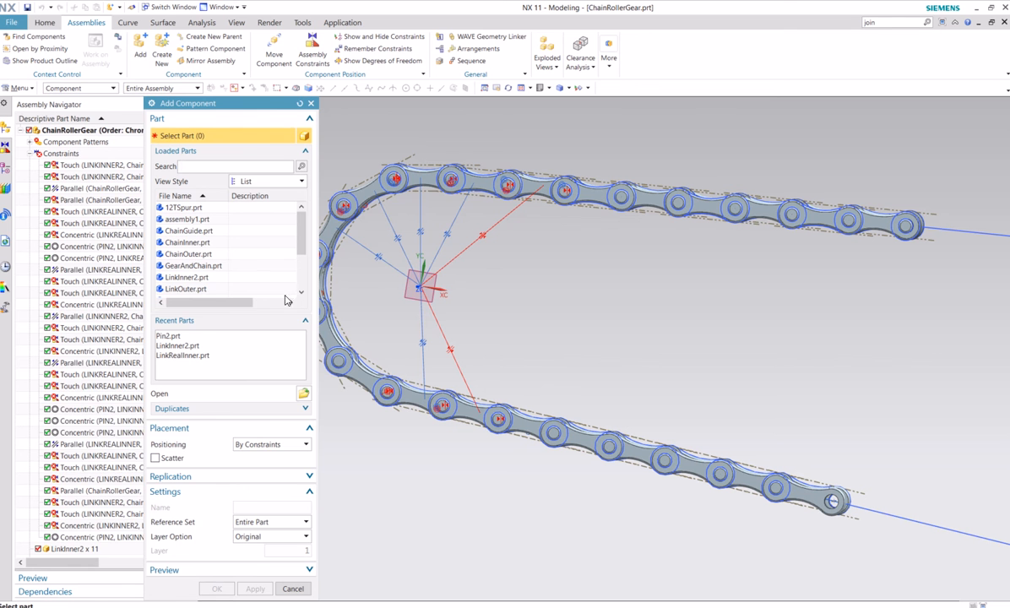
pyautogui.click(303, 395)
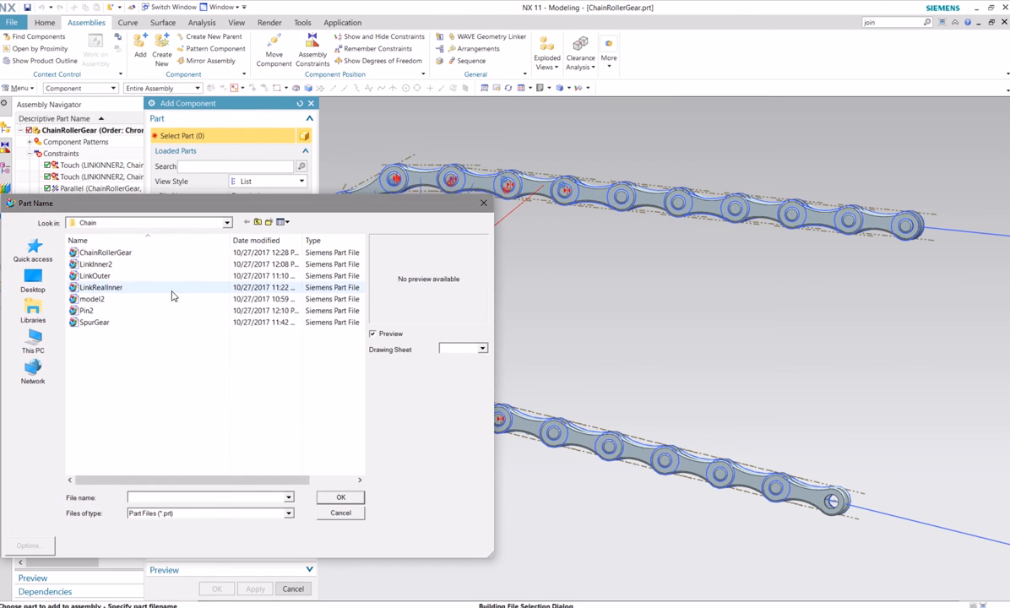
pyautogui.click(94, 322)
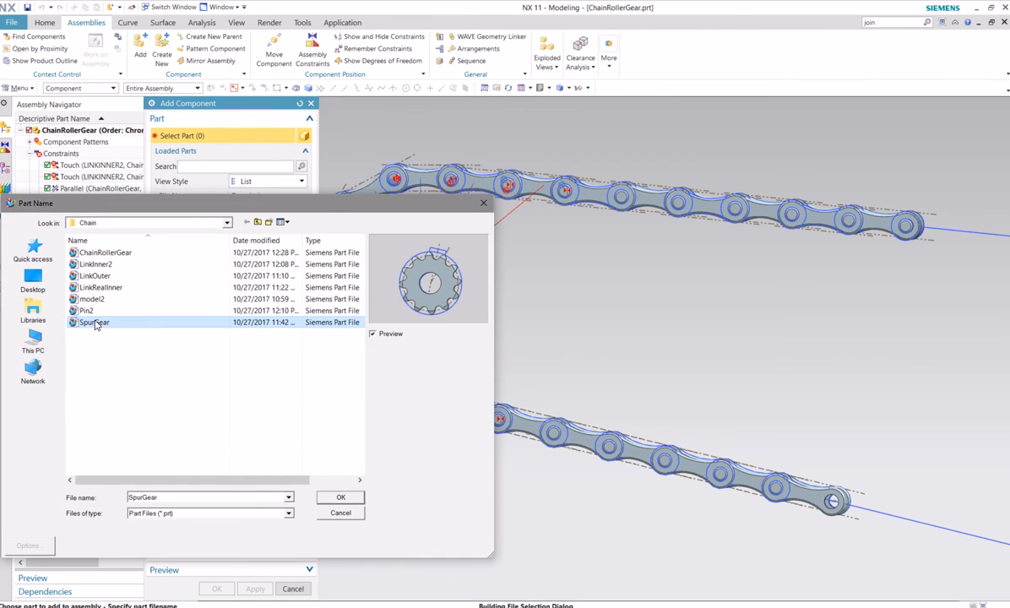
pyautogui.click(341, 498)
pyautogui.click(216, 589)
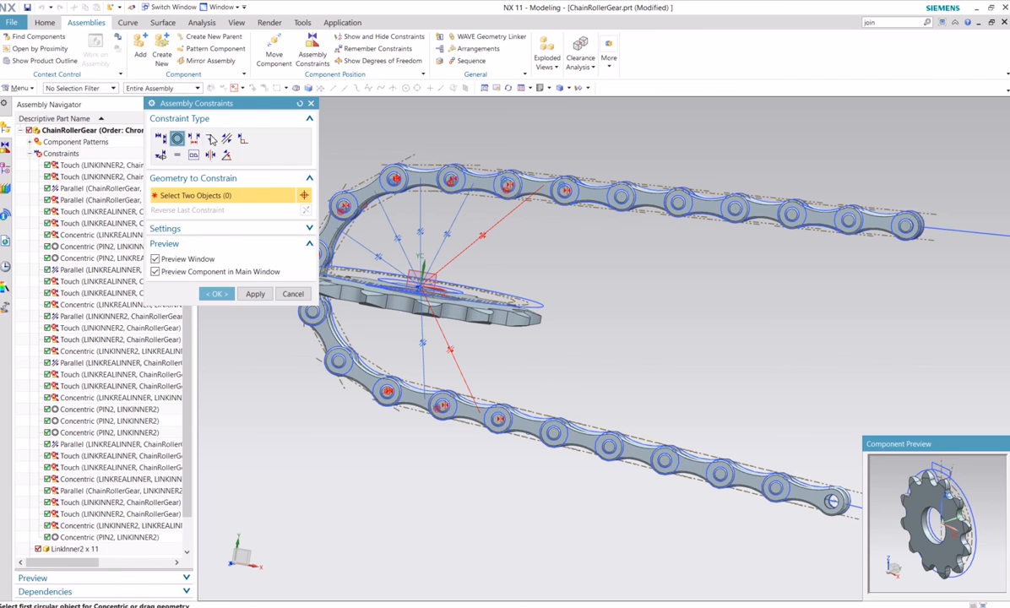
# Apply a Parallel constraint between the SpurGear's flat face and the datum plane at the arc centre, and accept the placement
pyautogui.click(226, 139)
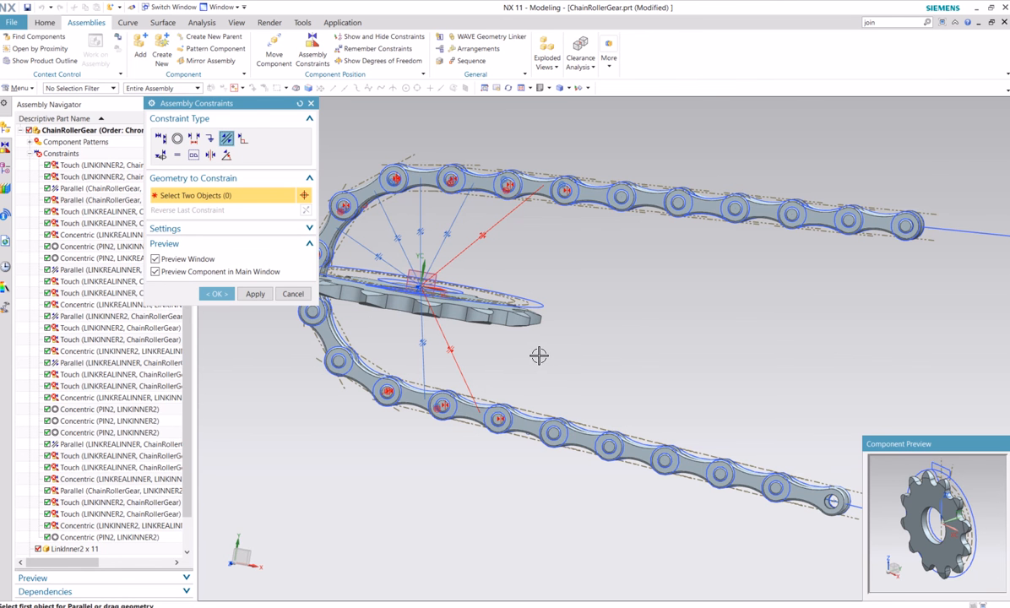
pyautogui.scroll(4, 487, 321)
pyautogui.click(464, 300)
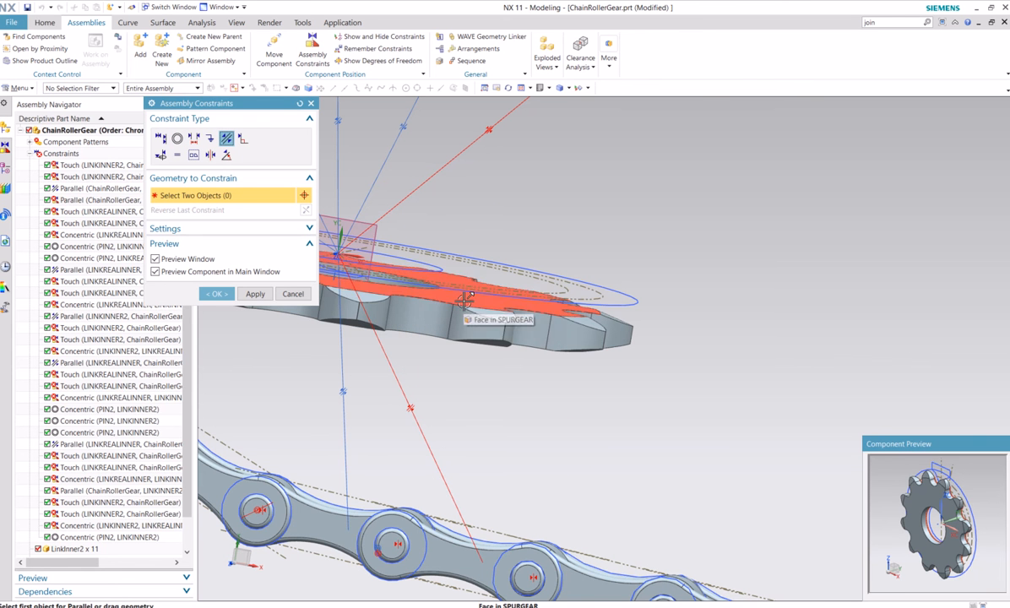
pyautogui.click(363, 221)
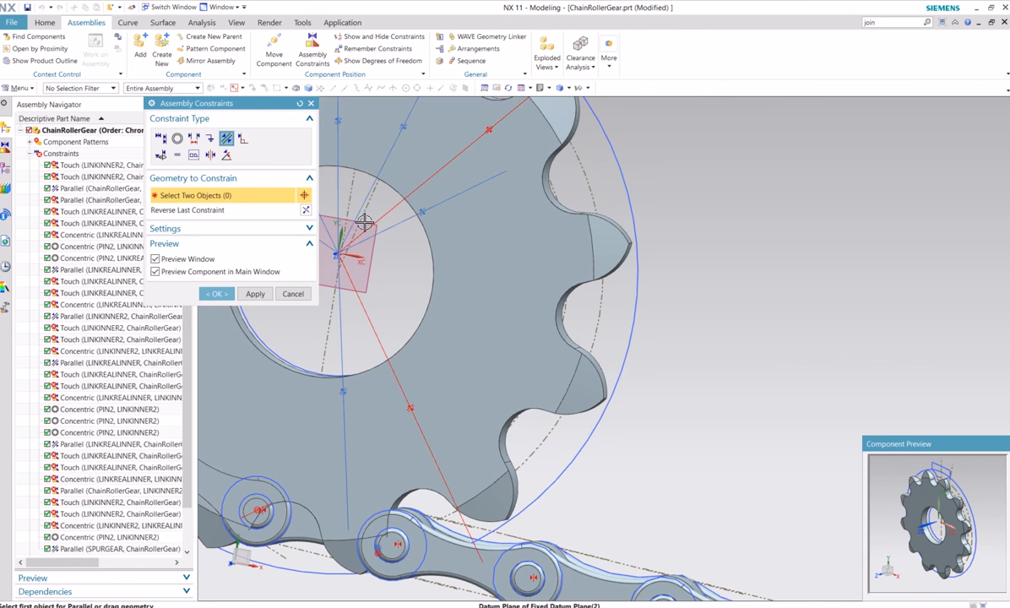
pyautogui.click(217, 296)
# Move the SpurGear to about X 0.03, Y 0.04 and rotate it so its teeth fit between the rollers of the chain arc
pyautogui.scroll(-5, 526, 293)
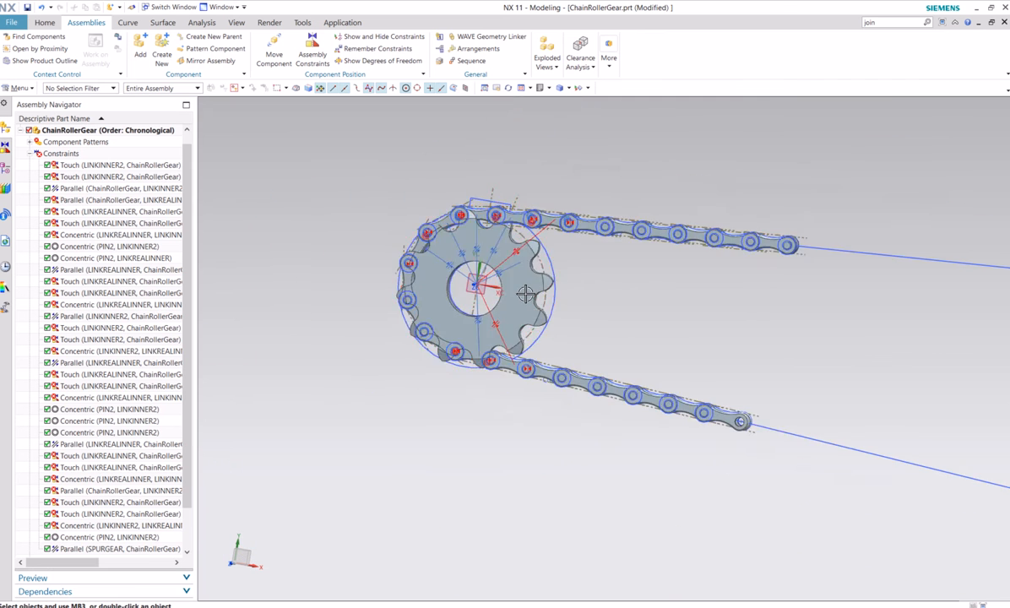
pyautogui.scroll(5, 517, 296)
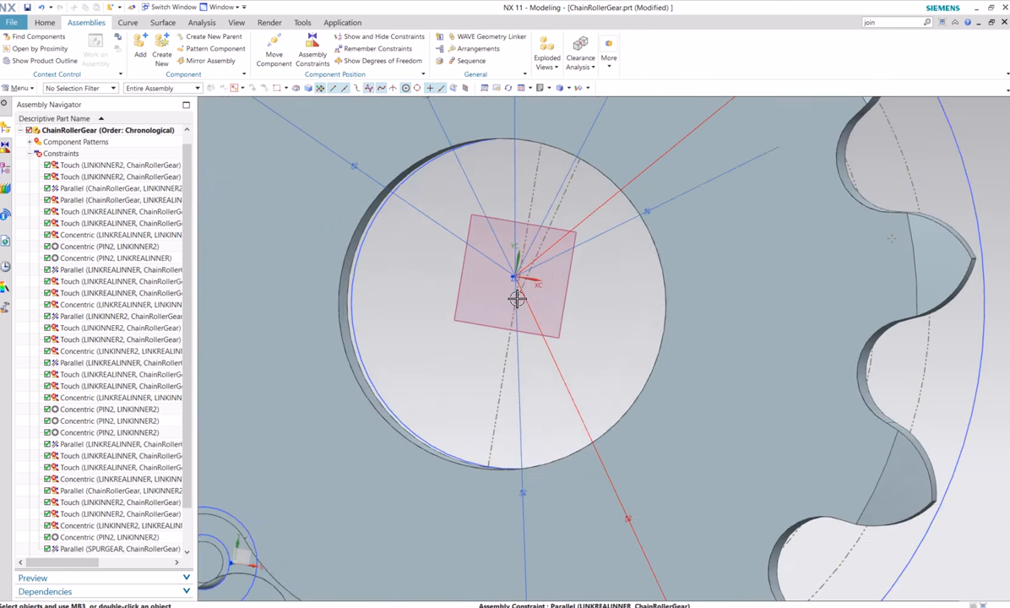
pyautogui.scroll(-3, 516, 298)
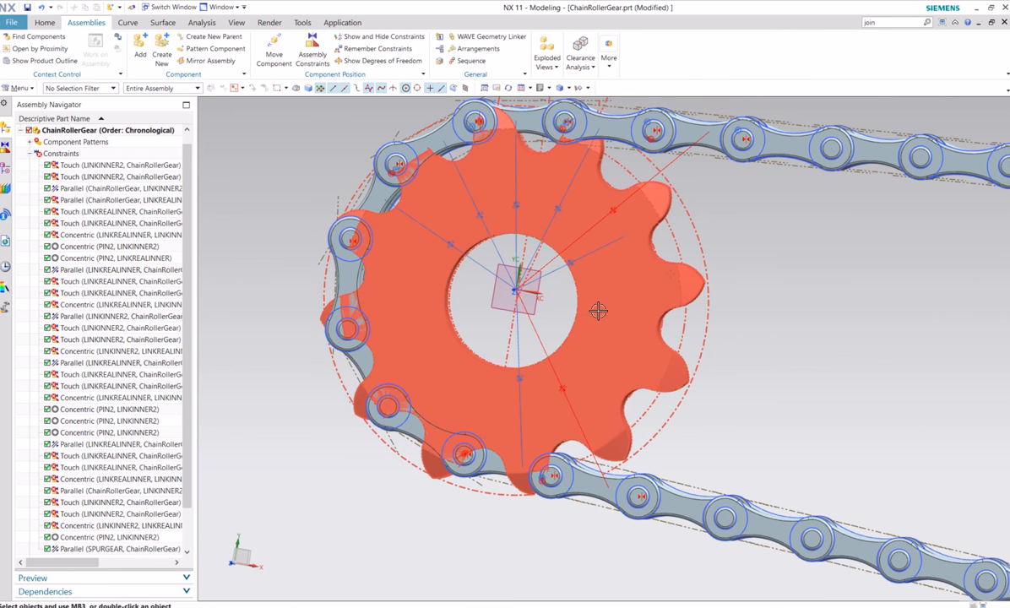
pyautogui.rightClick(620, 301)
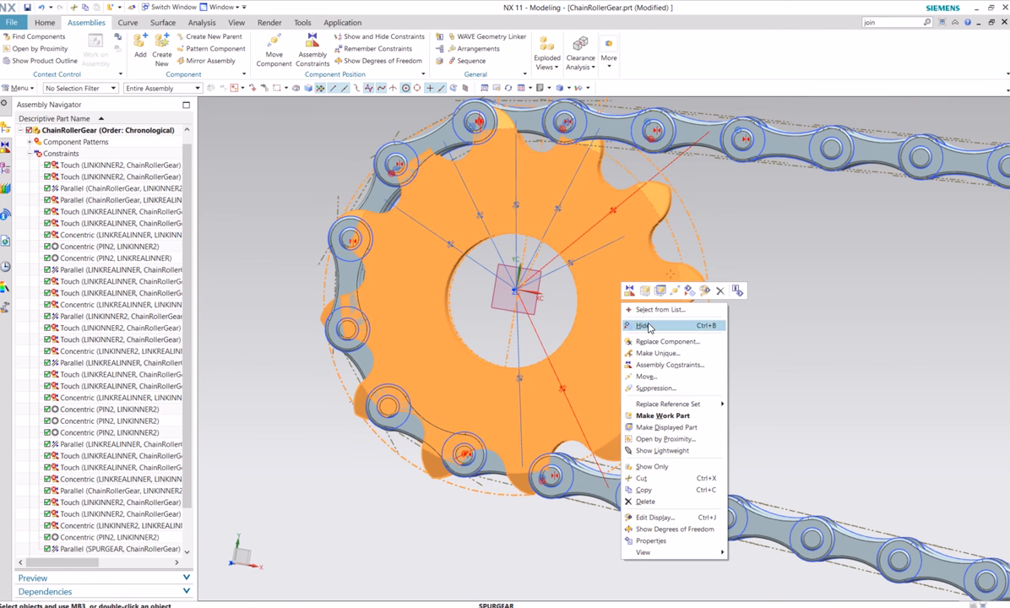
pyautogui.click(646, 376)
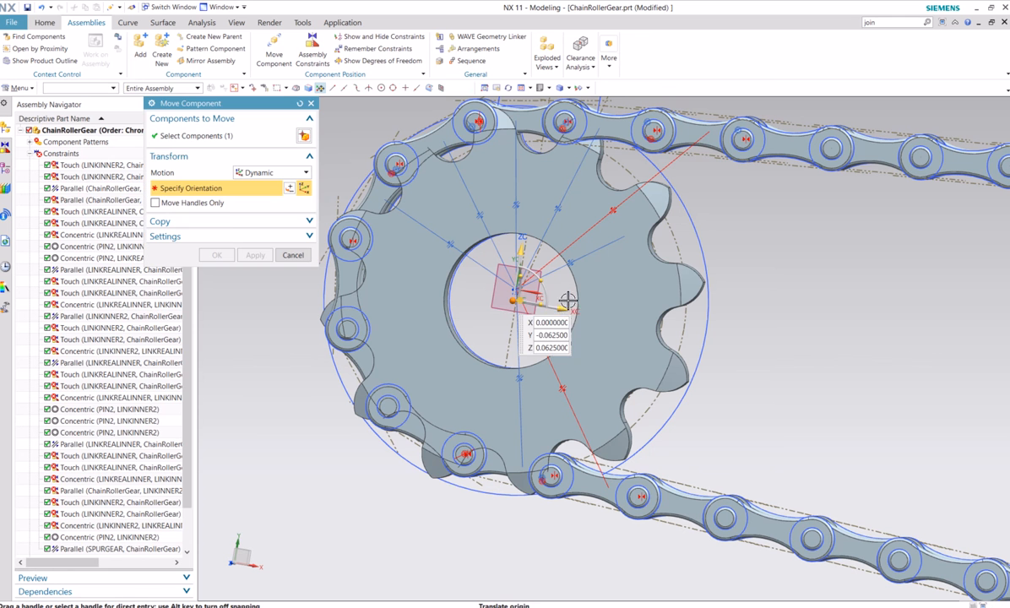
pyautogui.moveTo(572, 318); pyautogui.dragTo(584, 313)
pyautogui.moveTo(537, 263); pyautogui.dragTo(538, 244)
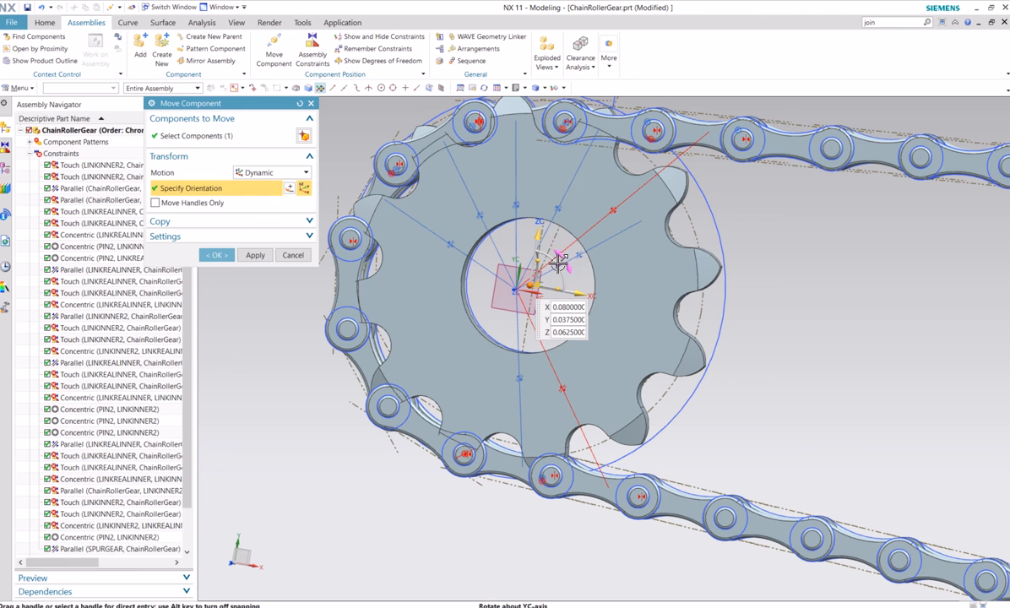
pyautogui.moveTo(559, 264); pyautogui.dragTo(553, 296)
pyautogui.moveTo(737, 338); pyautogui.dragTo(717, 331, button='middle')
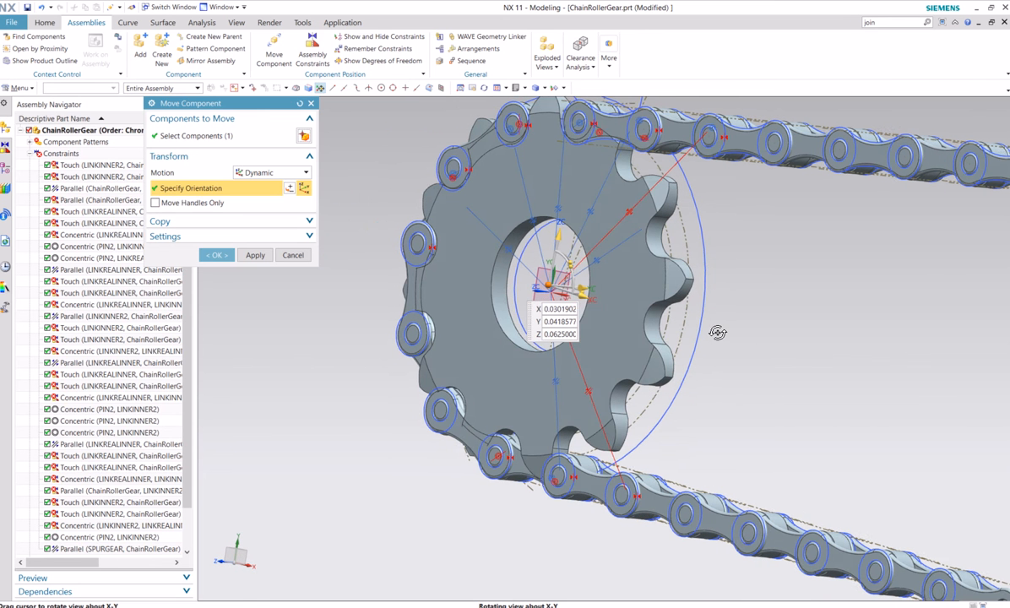
pyautogui.click(216, 255)
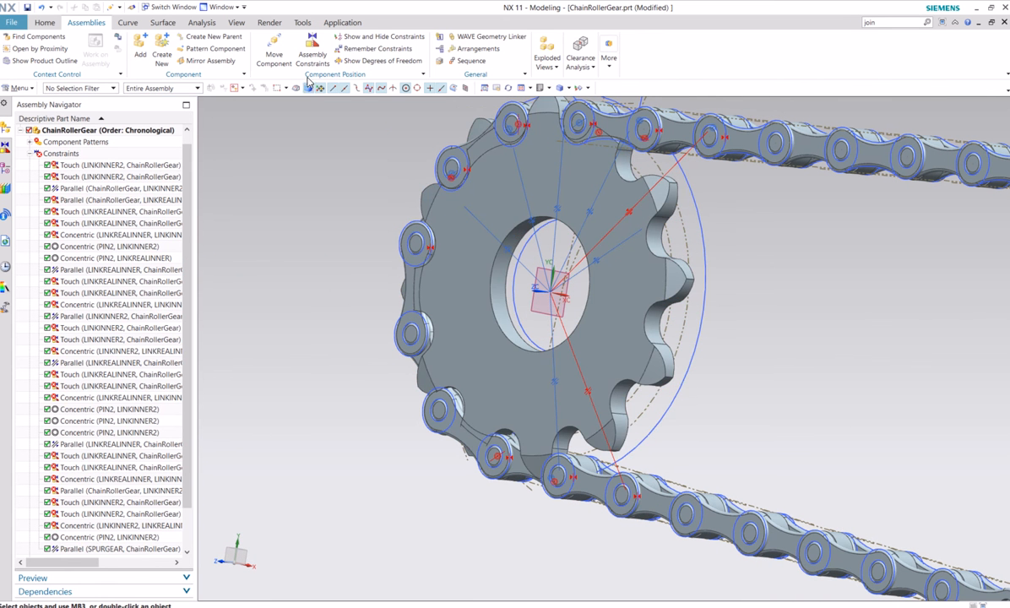
# Apply a Touch constraint between the SpurGear's flat face and the facing side of a LINKREALINNER link on the arc, and accept it
pyautogui.moveTo(690, 298); pyautogui.dragTo(677, 299, button='middle')
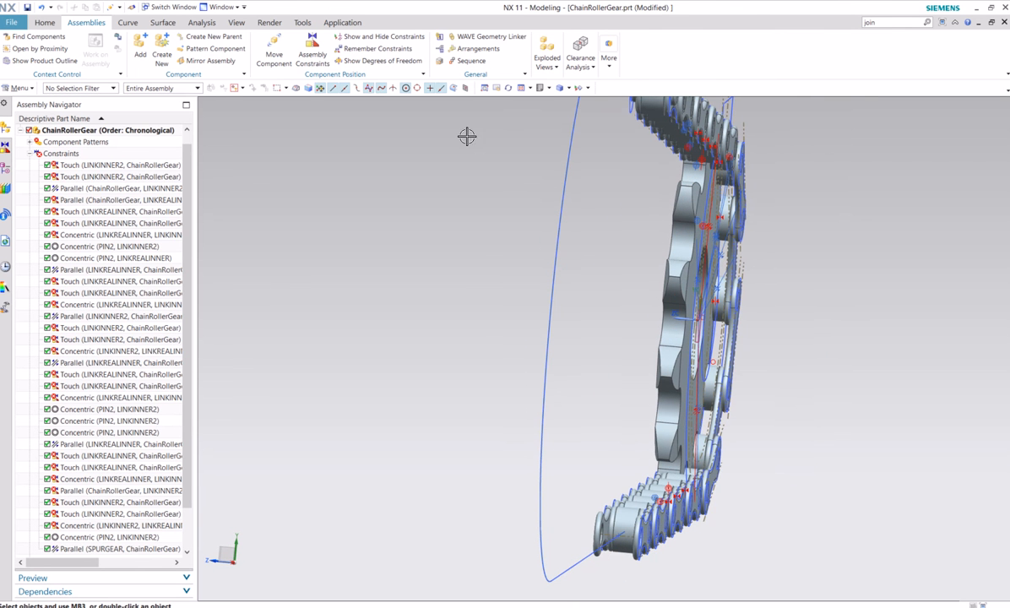
pyautogui.click(311, 48)
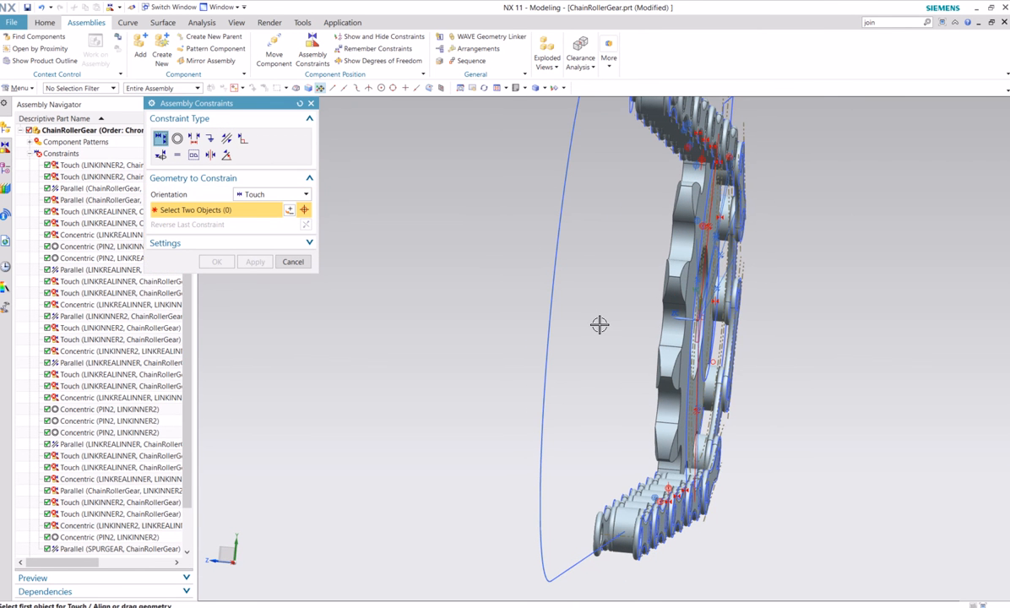
pyautogui.scroll(-4, 743, 414)
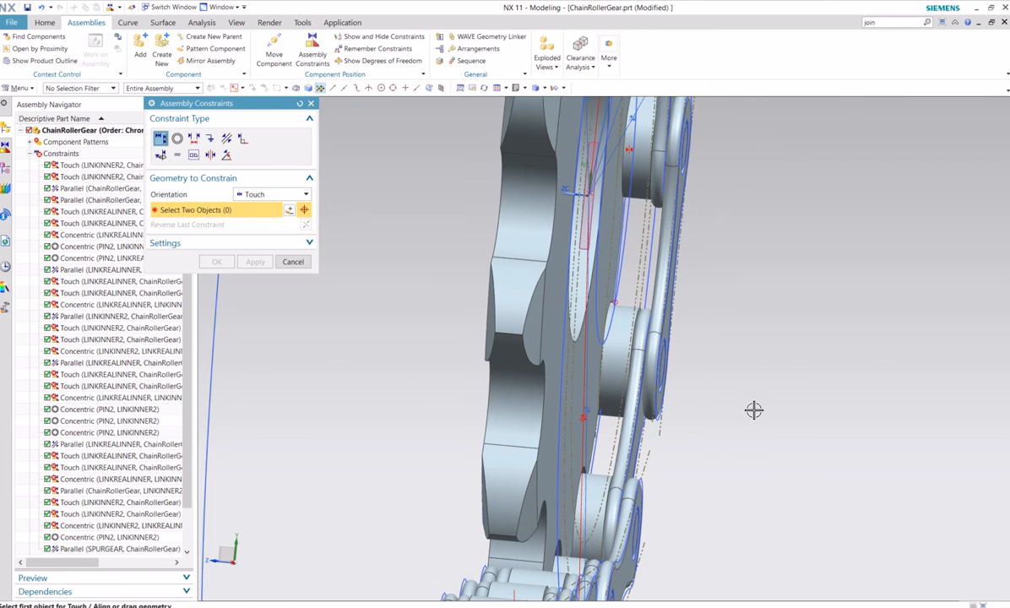
pyautogui.click(564, 412)
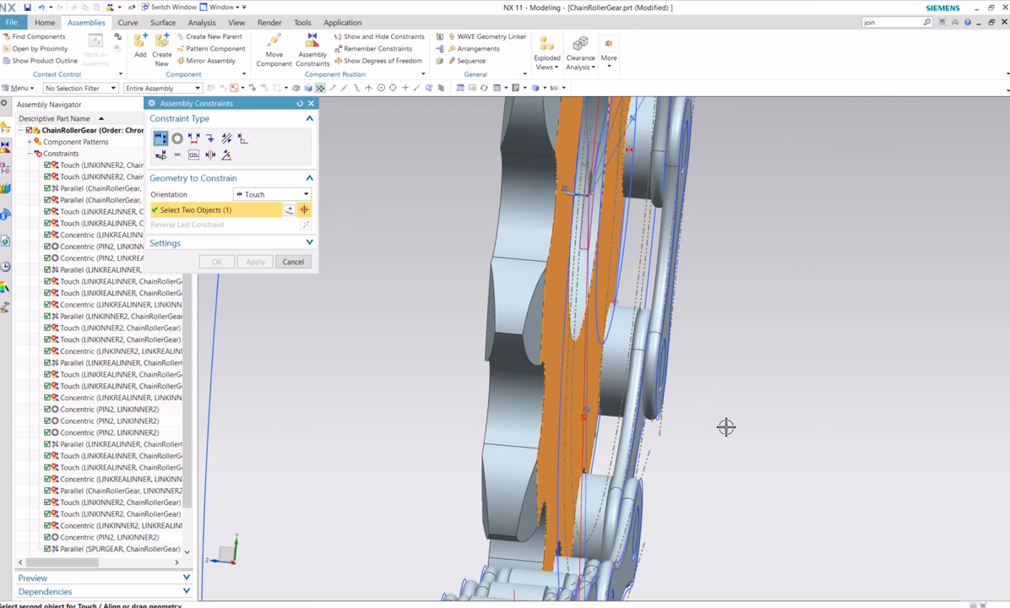
pyautogui.scroll(3, 727, 427)
pyautogui.scroll(4, 708, 399)
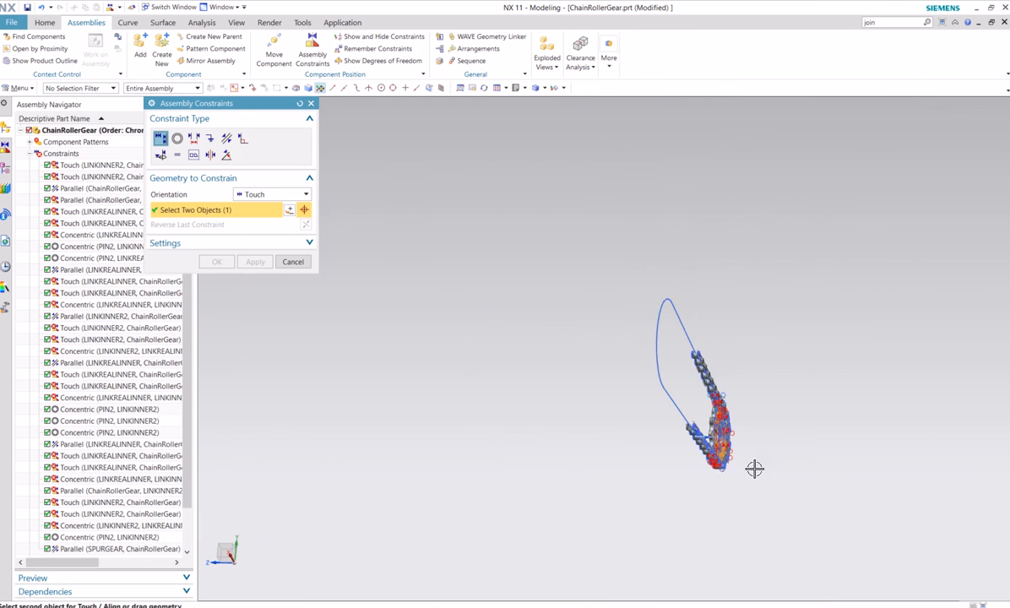
pyautogui.moveTo(755, 469); pyautogui.dragTo(749, 338, button='middle')
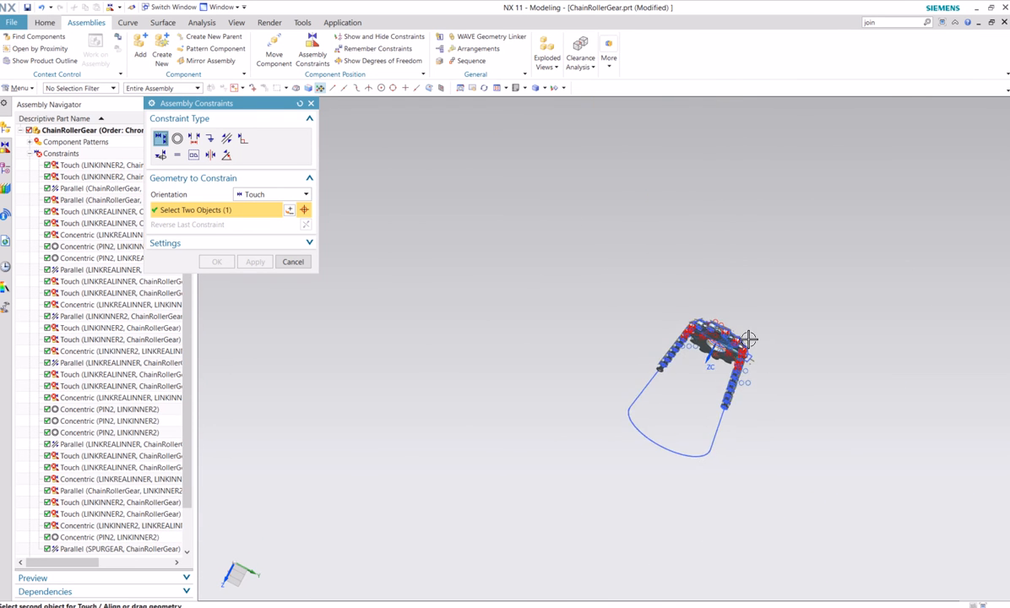
pyautogui.scroll(-6, 749, 338)
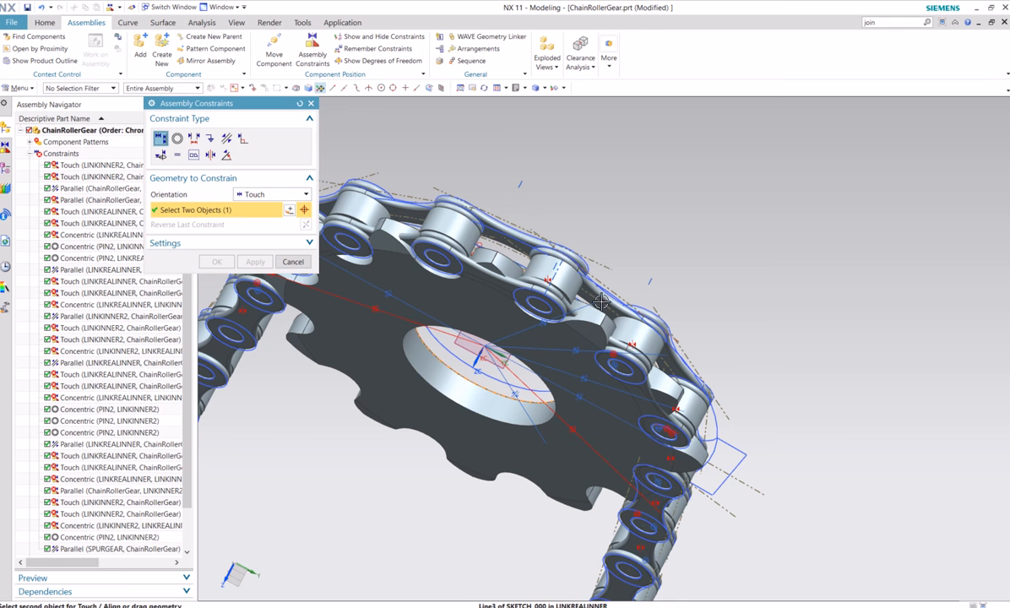
pyautogui.click(590, 295)
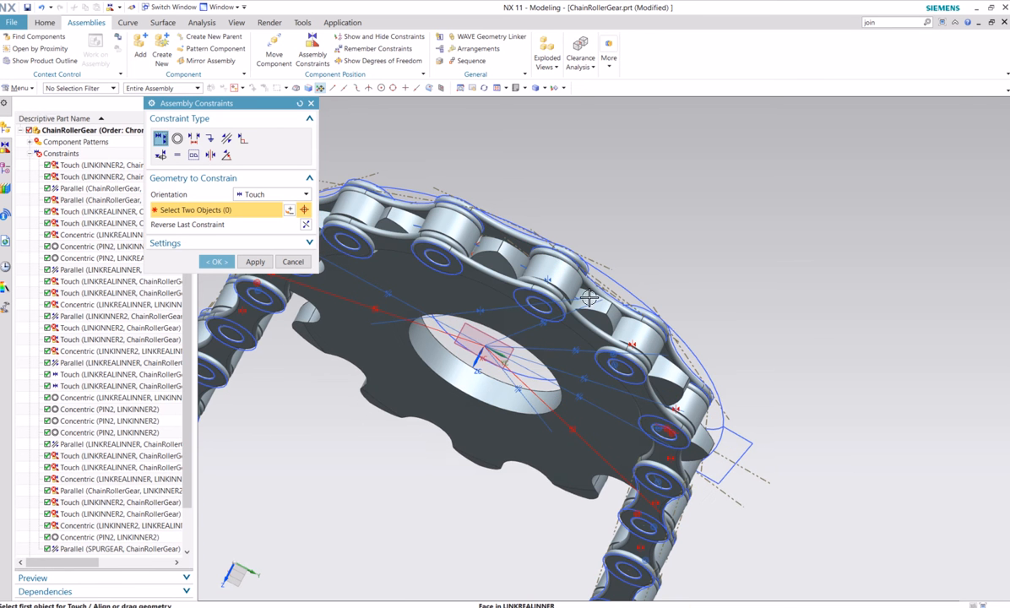
pyautogui.moveTo(635, 296); pyautogui.dragTo(337, 246, button='middle')
pyautogui.click(223, 262)
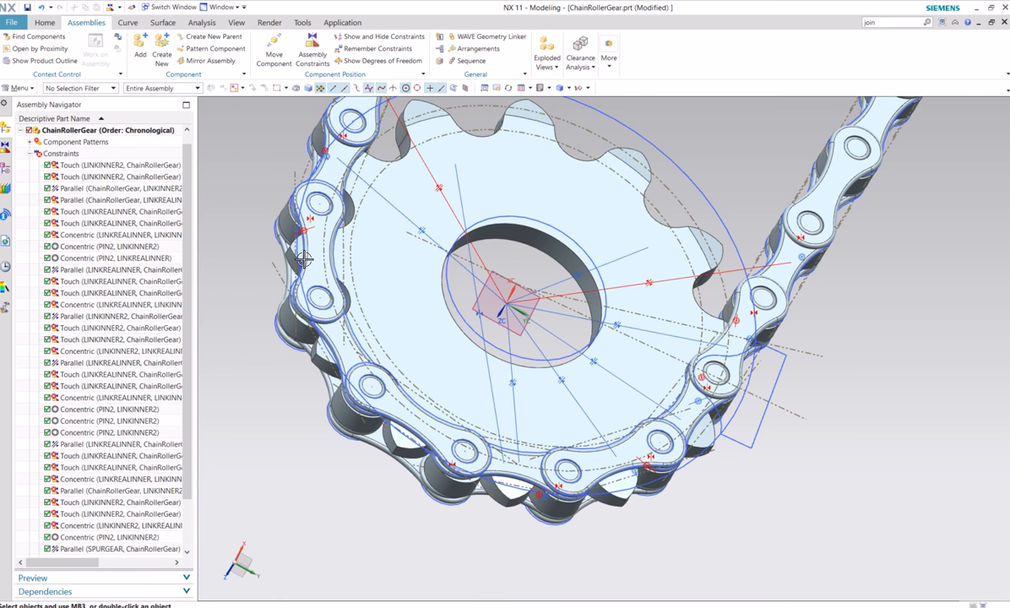
# Examine how the SpurGear sits inside the chain arc from an angled standard view and from the top view
pyautogui.click(549, 88)
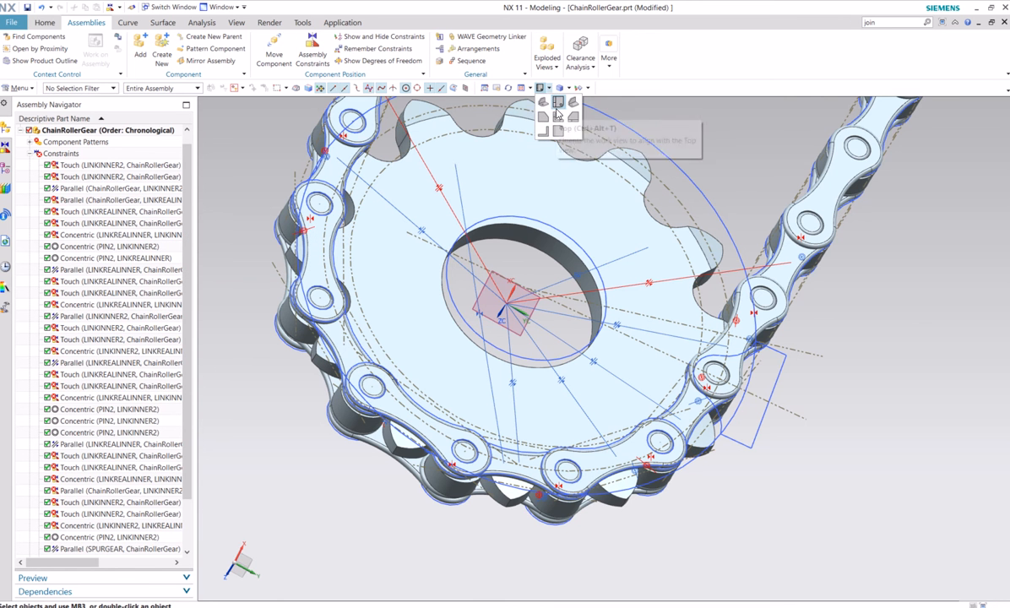
pyautogui.click(535, 102)
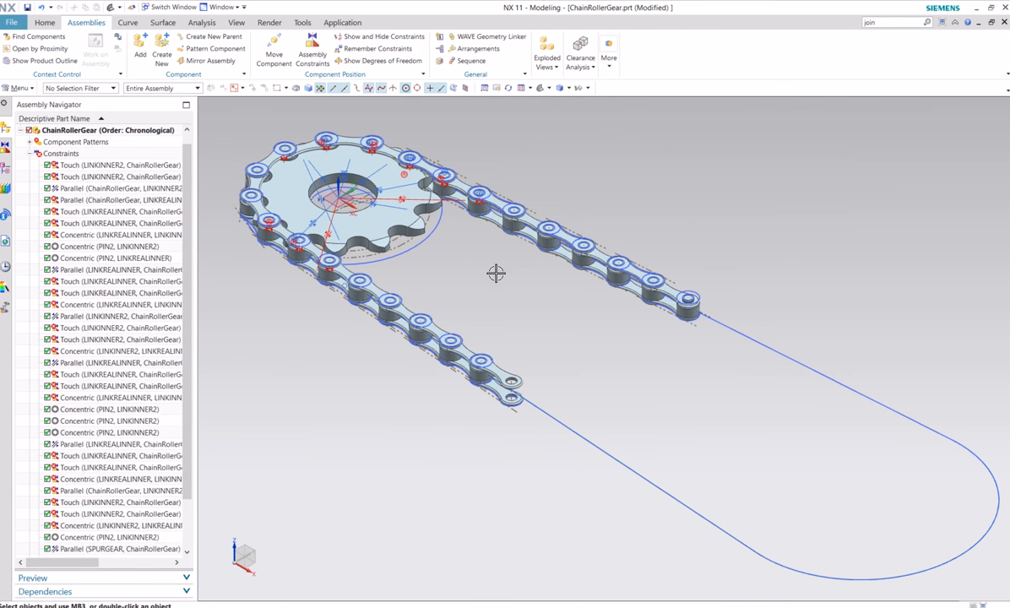
pyautogui.scroll(3, 496, 272)
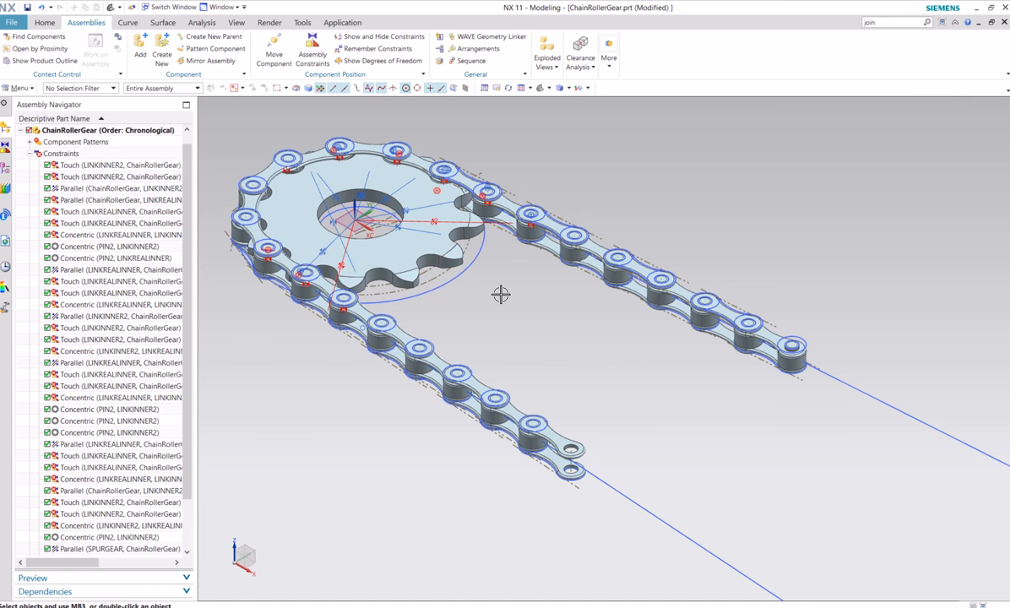
pyautogui.click(551, 89)
pyautogui.click(558, 99)
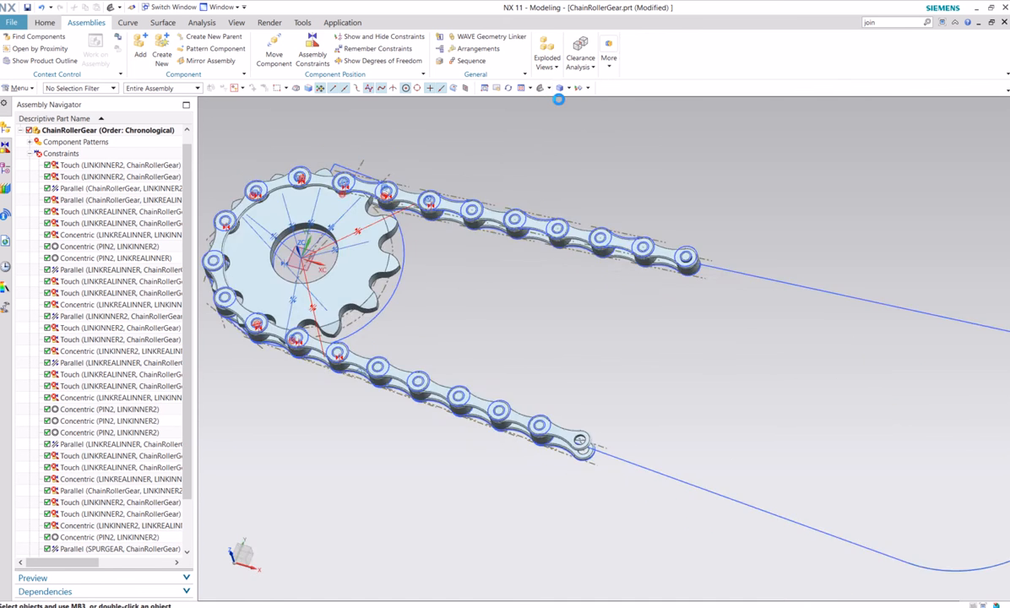
pyautogui.keyDown('shift'); pyautogui.moveTo(451, 324); pyautogui.dragTo(557, 348, button='middle'); pyautogui.keyUp('shift')
pyautogui.scroll(2, 409, 336)
pyautogui.scroll(-1, 504, 337)
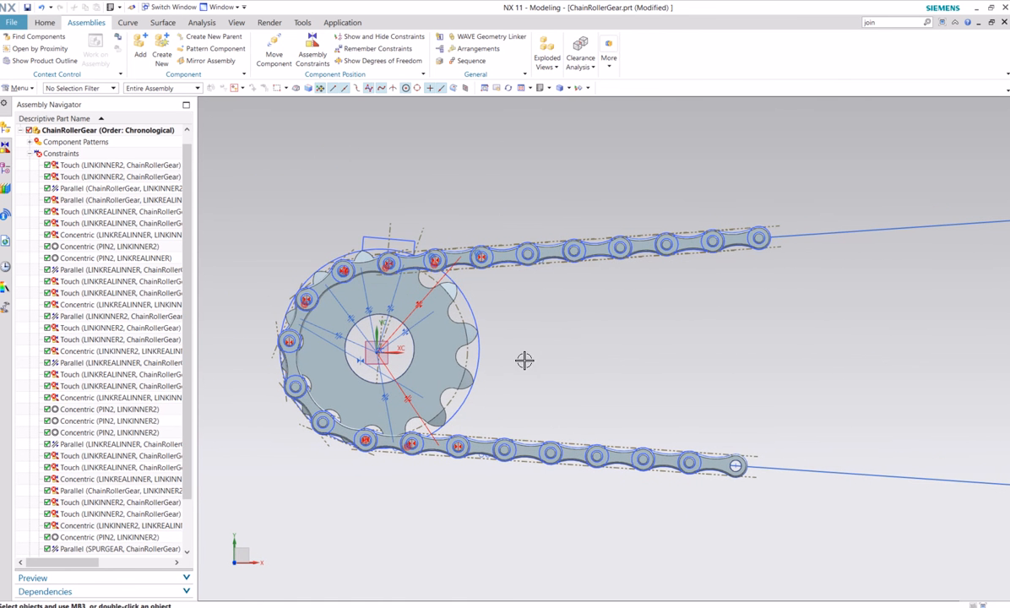
# Move the SpurGear slightly along its in-plane ZC axis to about X 0.026, Y -0.008 within the chain arc
pyautogui.rightClick(445, 343)
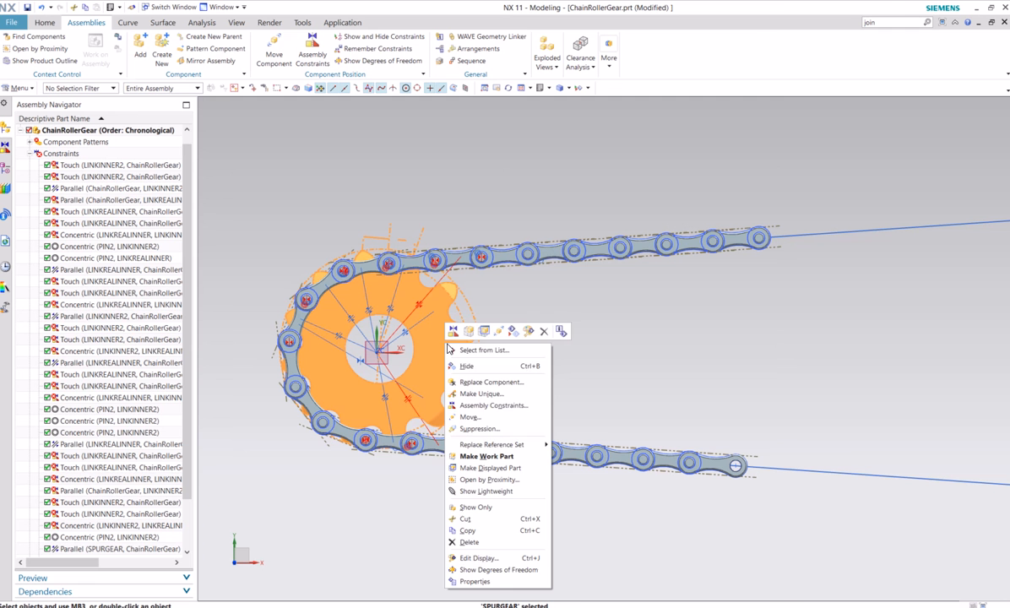
pyautogui.click(484, 416)
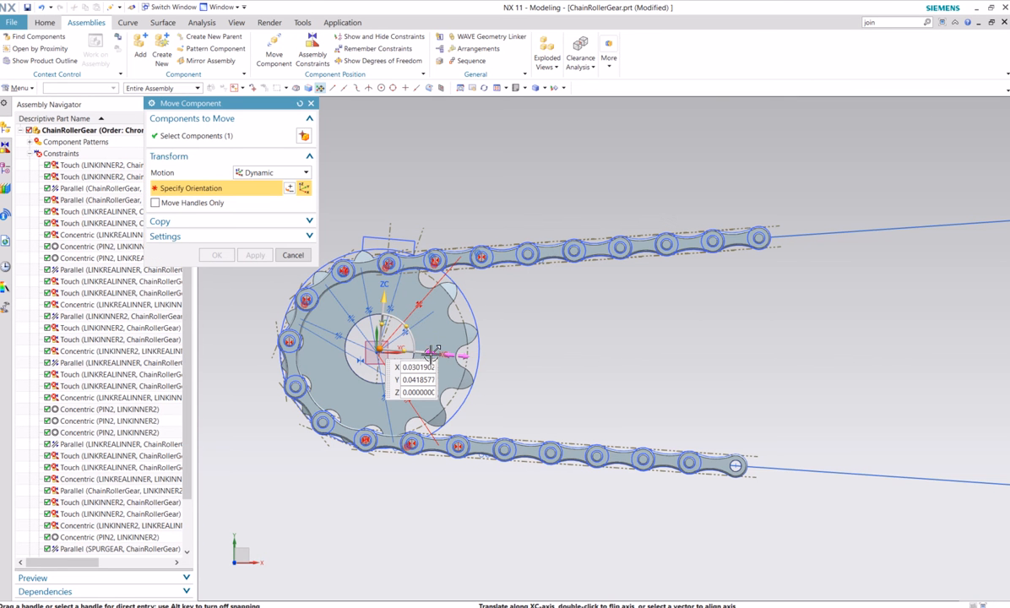
pyautogui.click(384, 306)
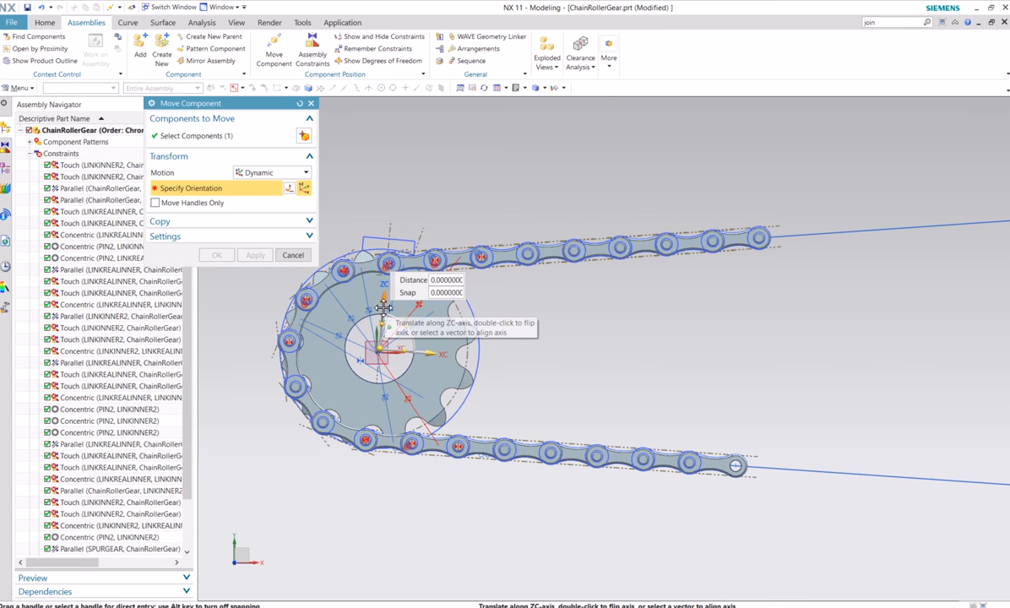
pyautogui.moveTo(382, 312)
pyautogui.mouseDown()
pyautogui.moveTo(381, 288)
pyautogui.moveTo(384, 302)
pyautogui.mouseUp()
pyautogui.click(382, 303)
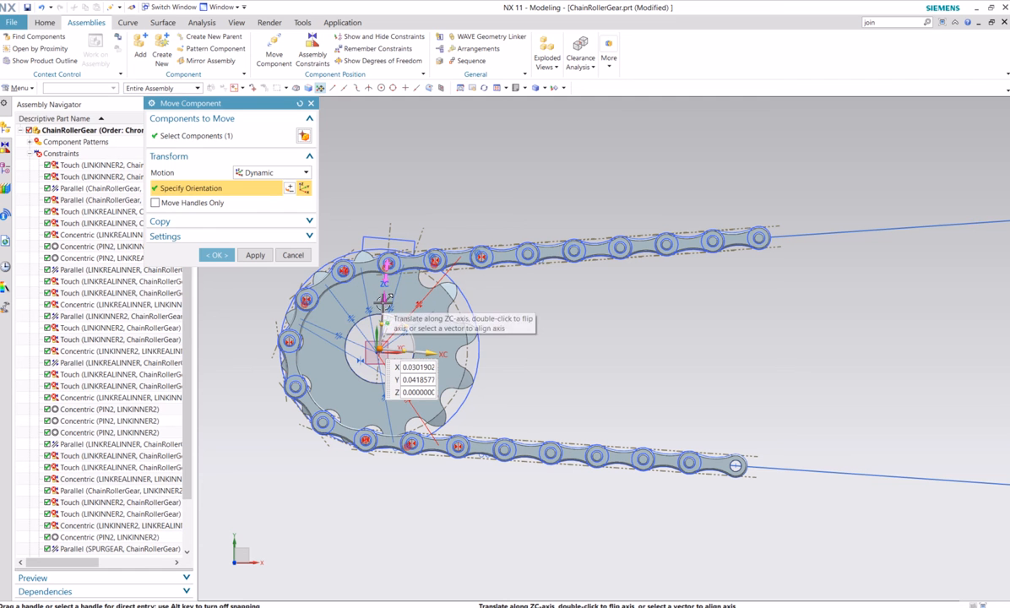
pyautogui.click(382, 304)
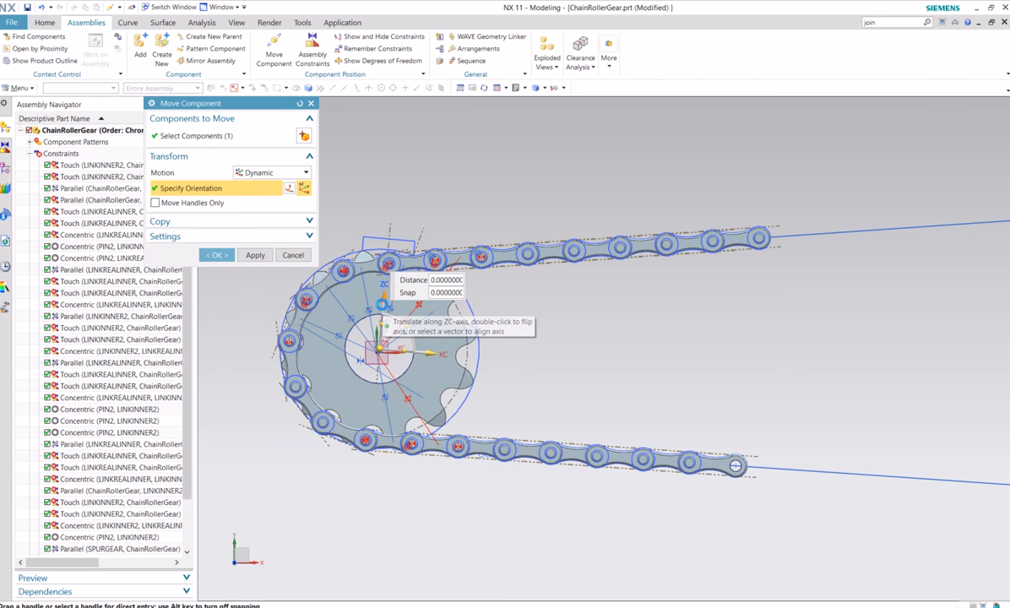
pyautogui.moveTo(382, 304); pyautogui.dragTo(382, 308)
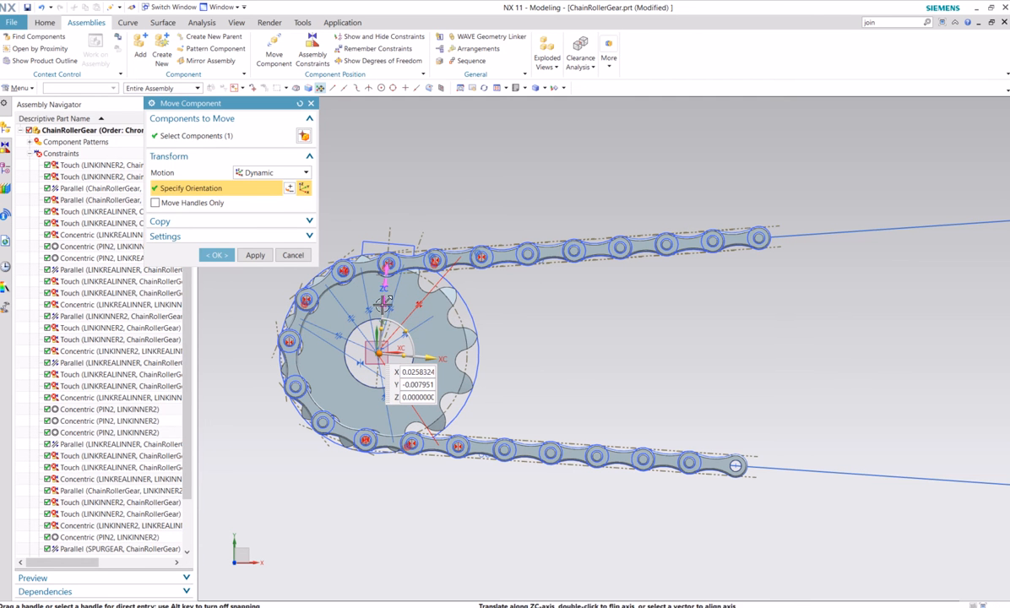
pyautogui.click(227, 253)
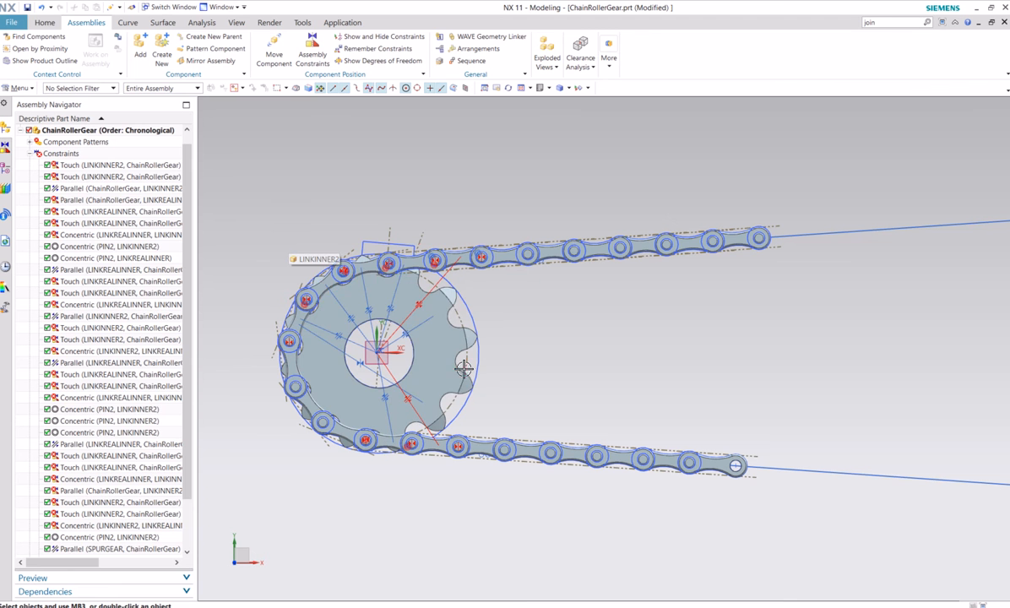
# Hide all sketches and assembly constraints in the assembly with Show and Hide
pyautogui.click(581, 88)
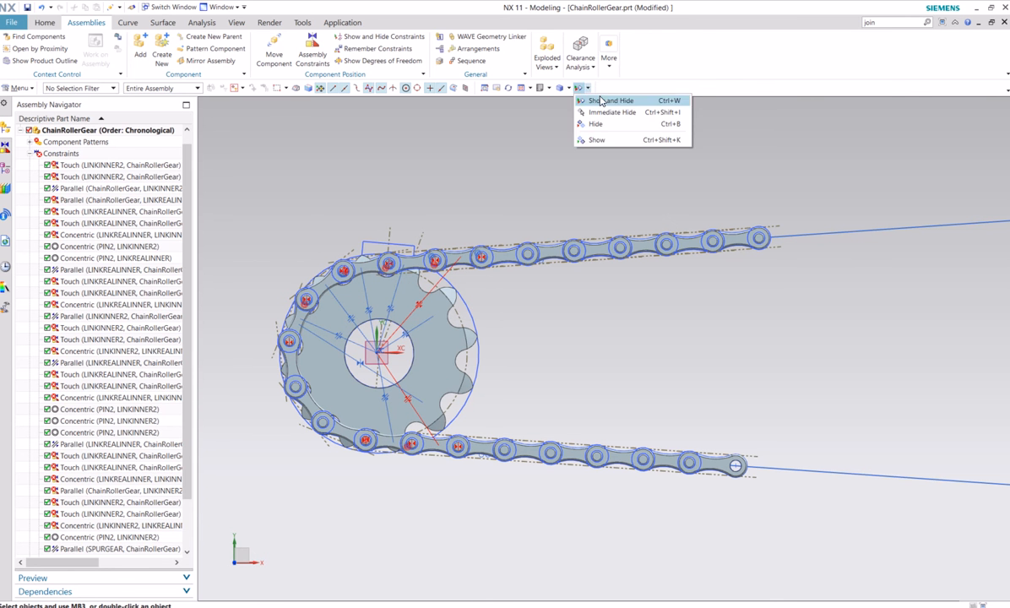
pyautogui.click(602, 102)
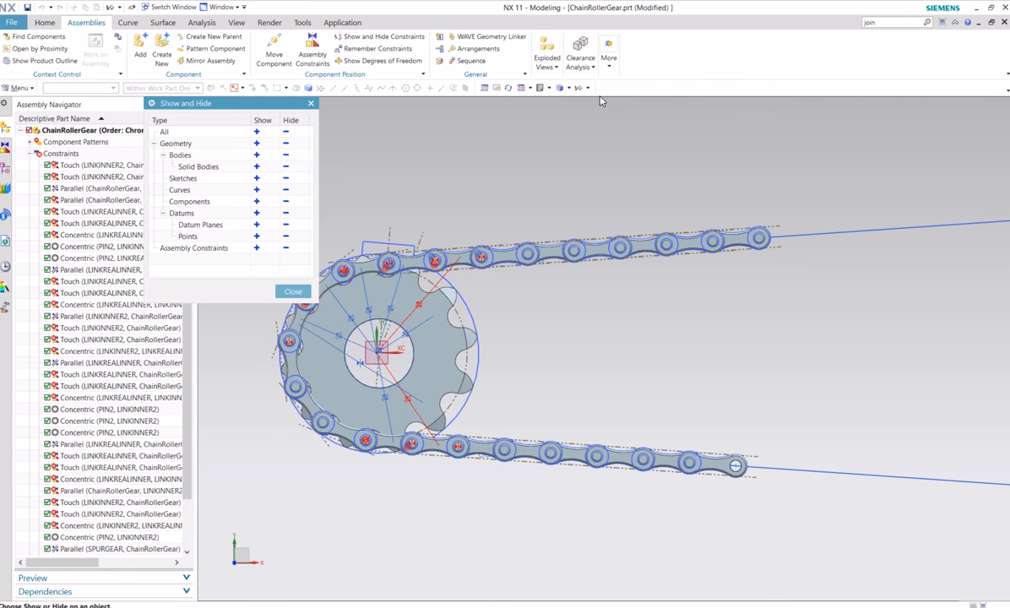
pyautogui.click(287, 179)
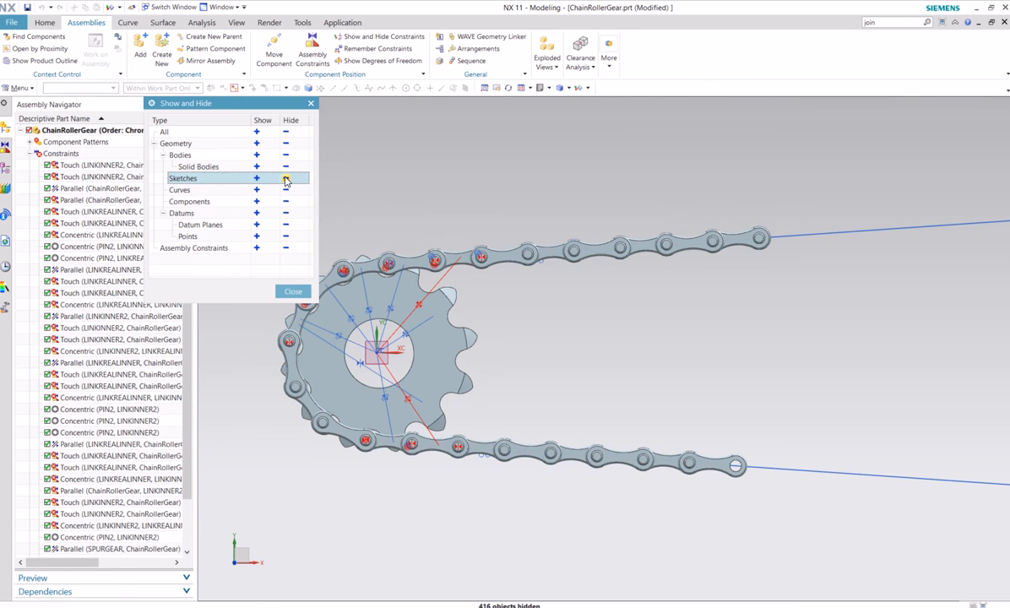
pyautogui.click(286, 249)
pyautogui.click(291, 291)
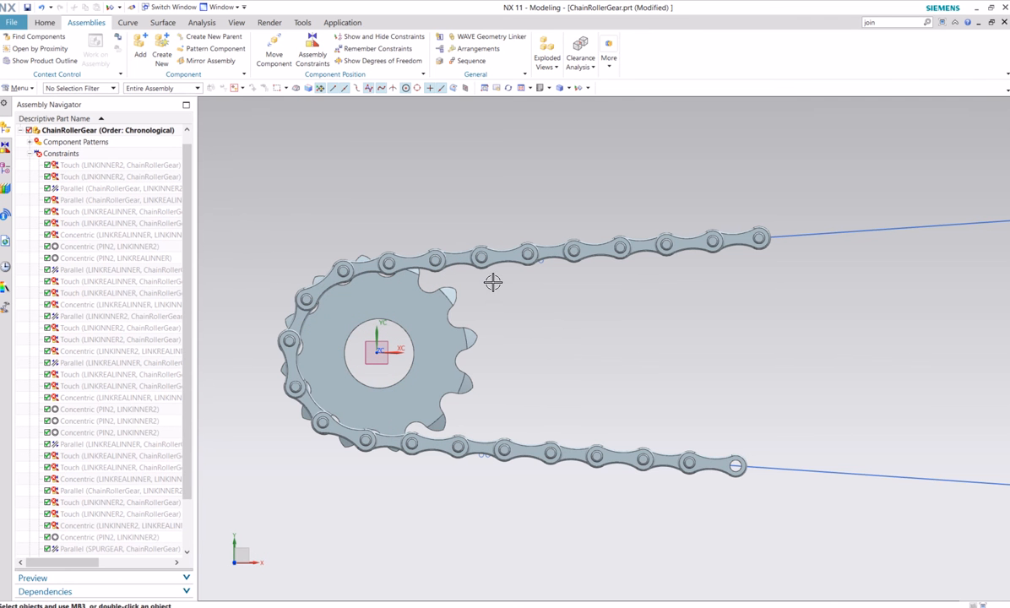
# Display the chain and gear at an angle in the Advanced Studio render mode
pyautogui.click(550, 90)
pyautogui.click(543, 102)
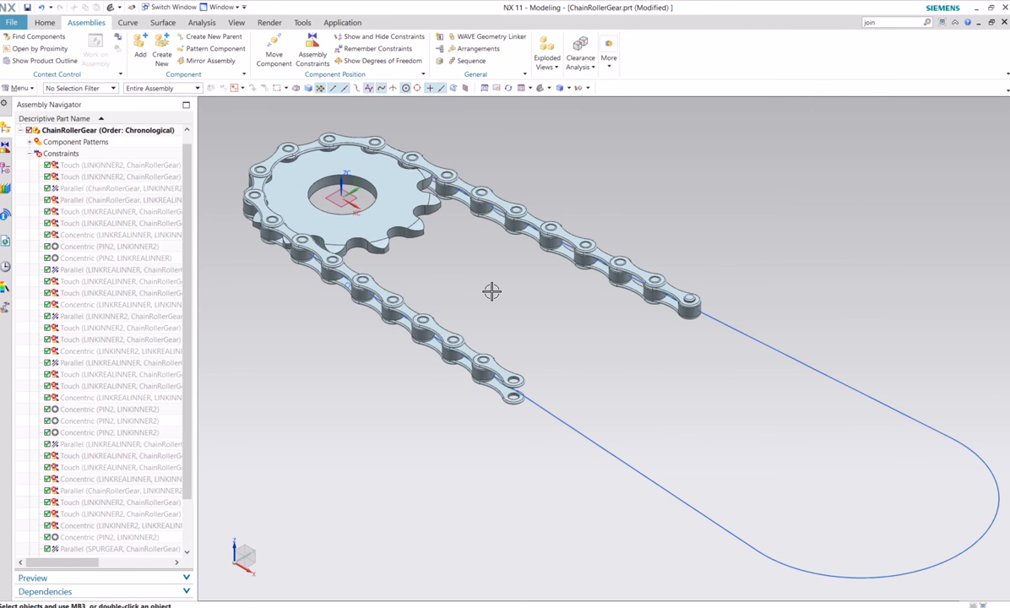
pyautogui.keyDown('shift'); pyautogui.moveTo(492, 291); pyautogui.dragTo(614, 375, button='middle'); pyautogui.keyUp('shift')
pyautogui.scroll(2, 516, 324)
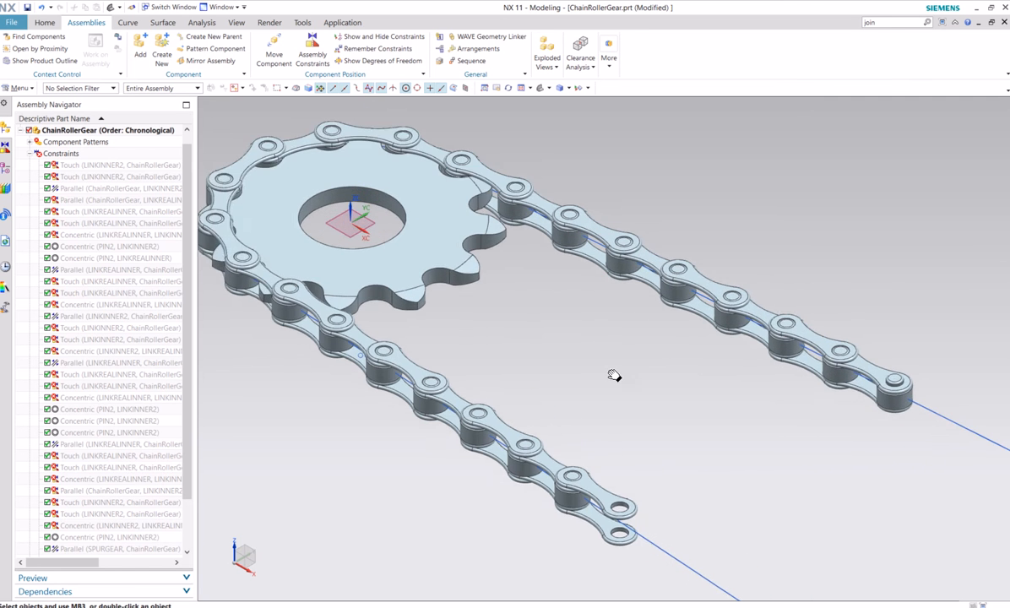
pyautogui.scroll(-1, 609, 370)
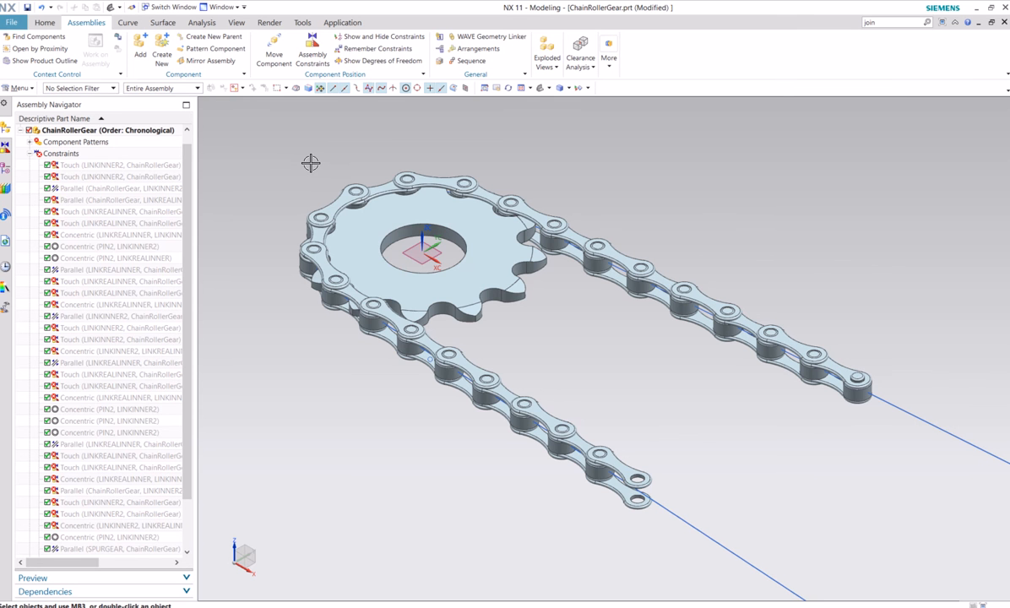
pyautogui.click(270, 23)
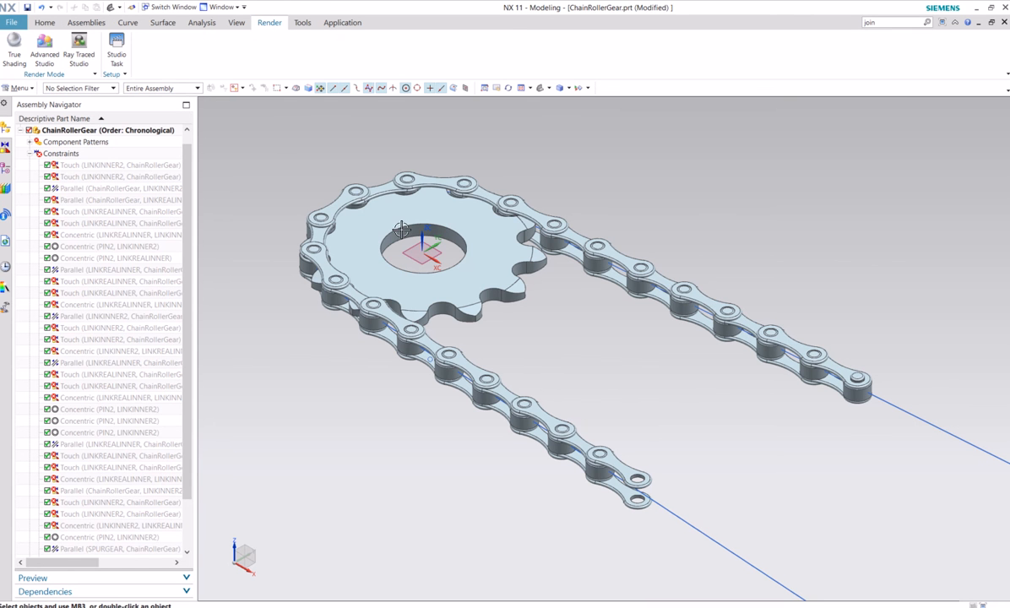
pyautogui.click(40, 49)
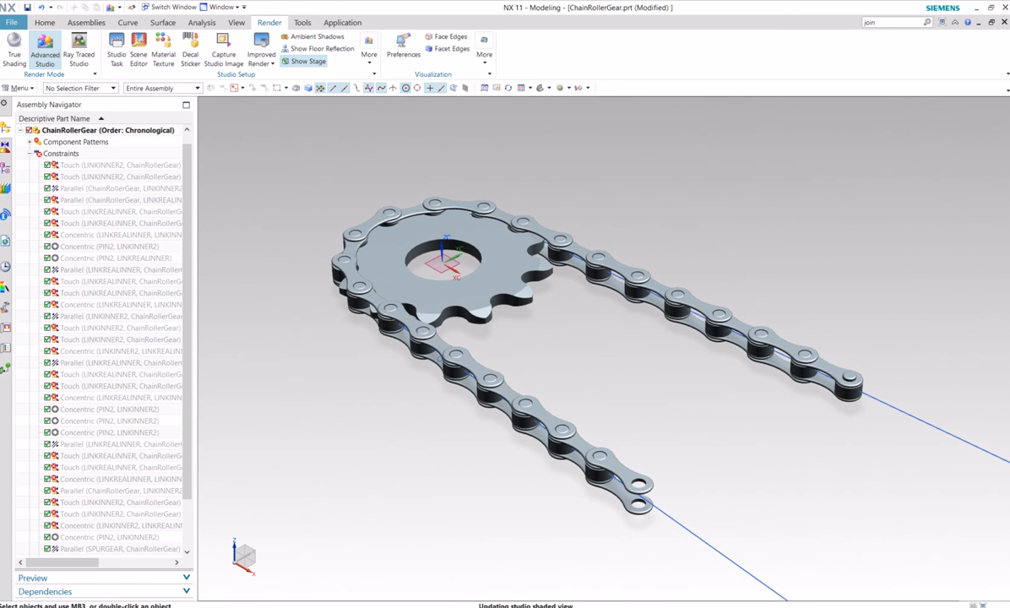
# Apply the Aluminum material from the Metal system studio materials to the SpurGear
pyautogui.click(6, 348)
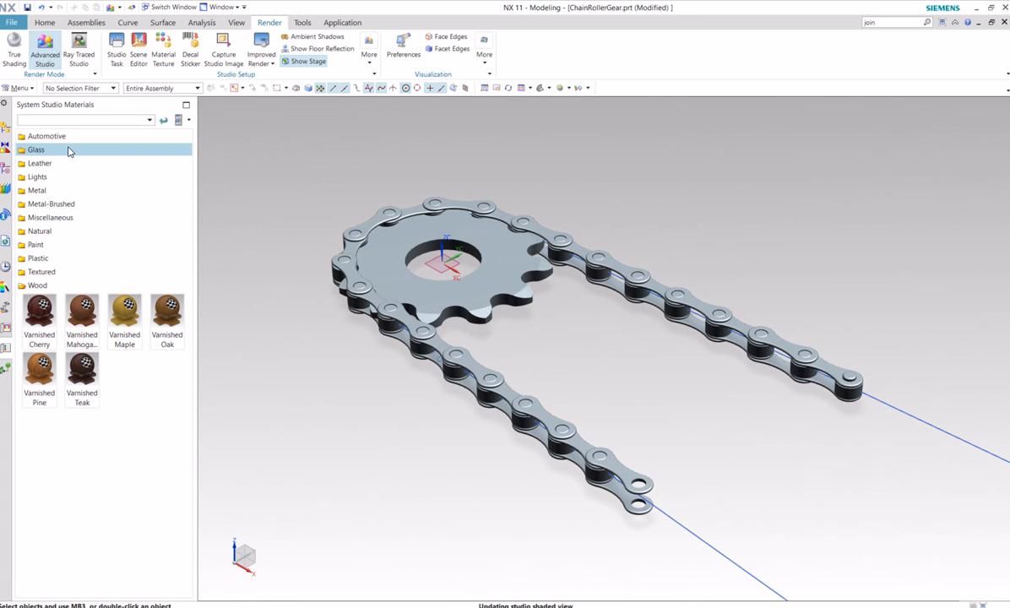
pyautogui.click(59, 192)
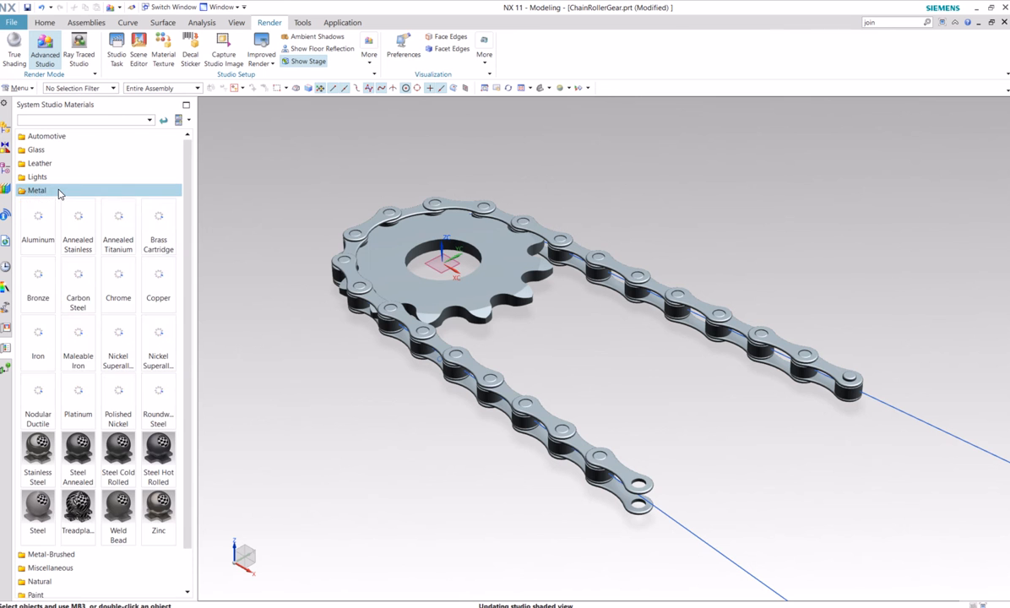
pyautogui.moveTo(38, 222); pyautogui.dragTo(384, 257)
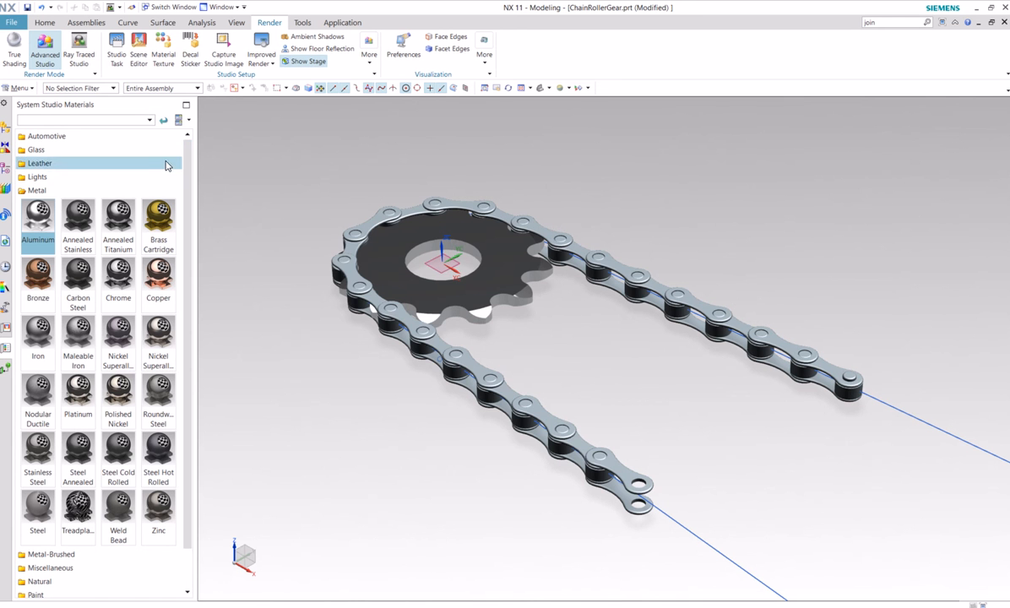
# Start a Ray Traced Studio rendering of the chain and gear assembly
pyautogui.click(80, 50)
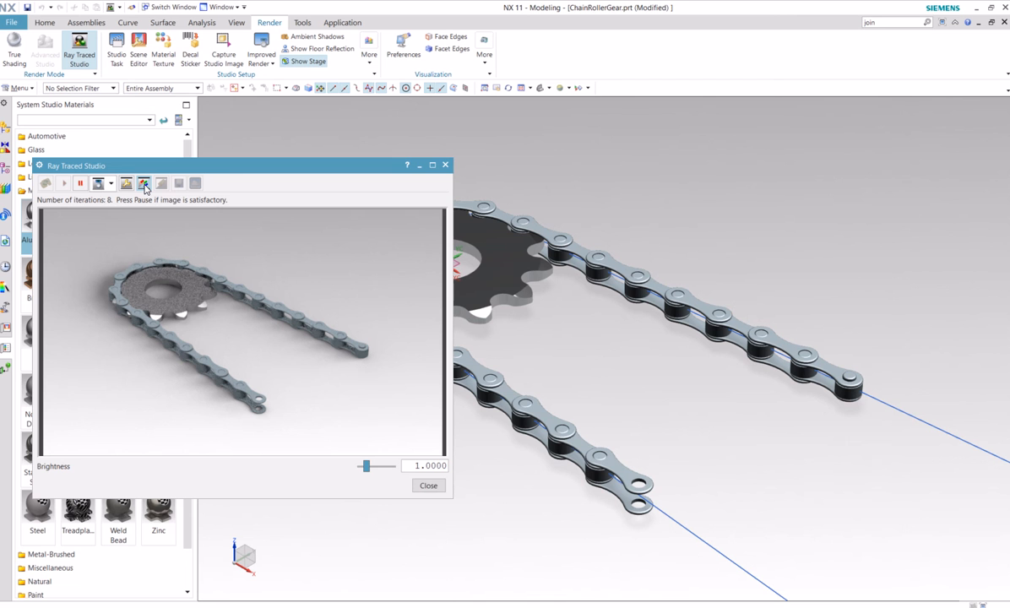
pyautogui.click(145, 184)
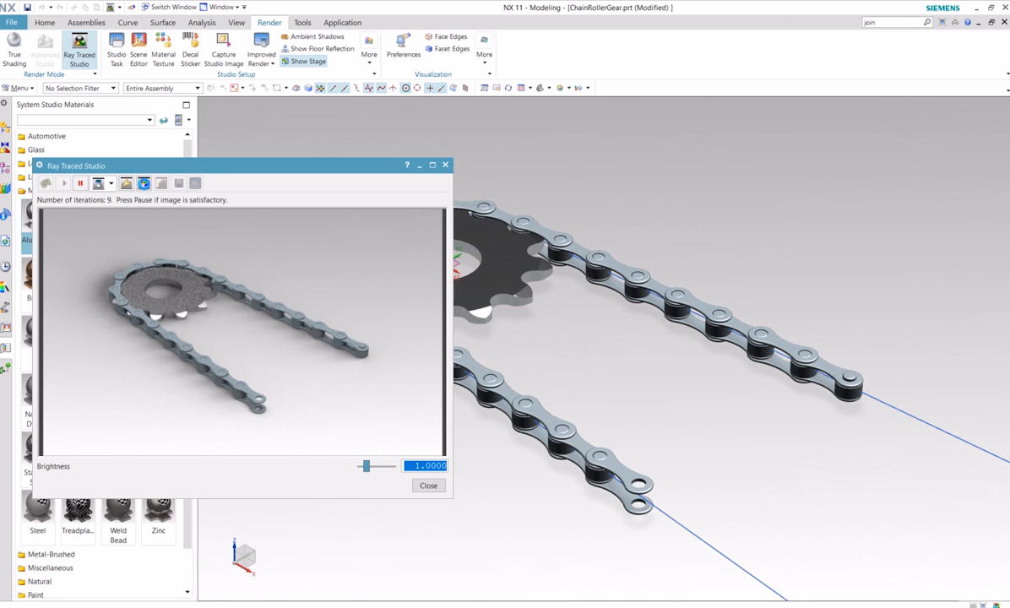